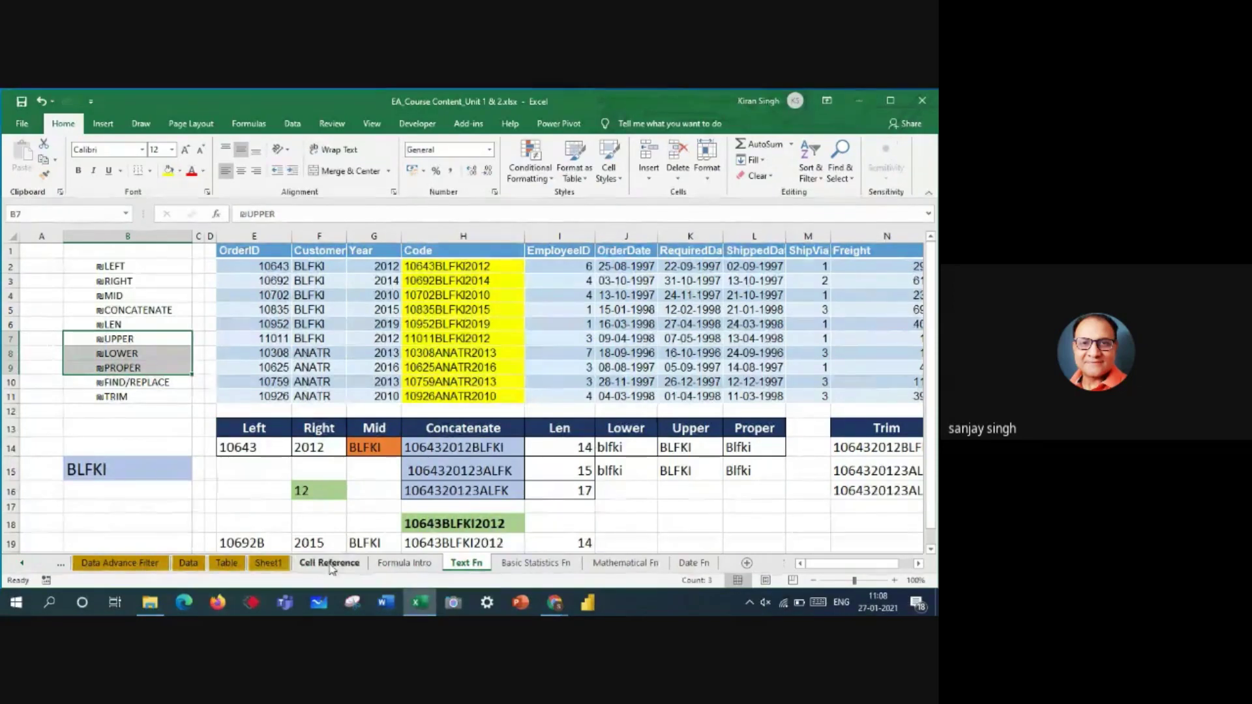
# Switch to the Formula Intro sheet and look over its sales table and the calculation tables below it
pyautogui.click(264, 563)
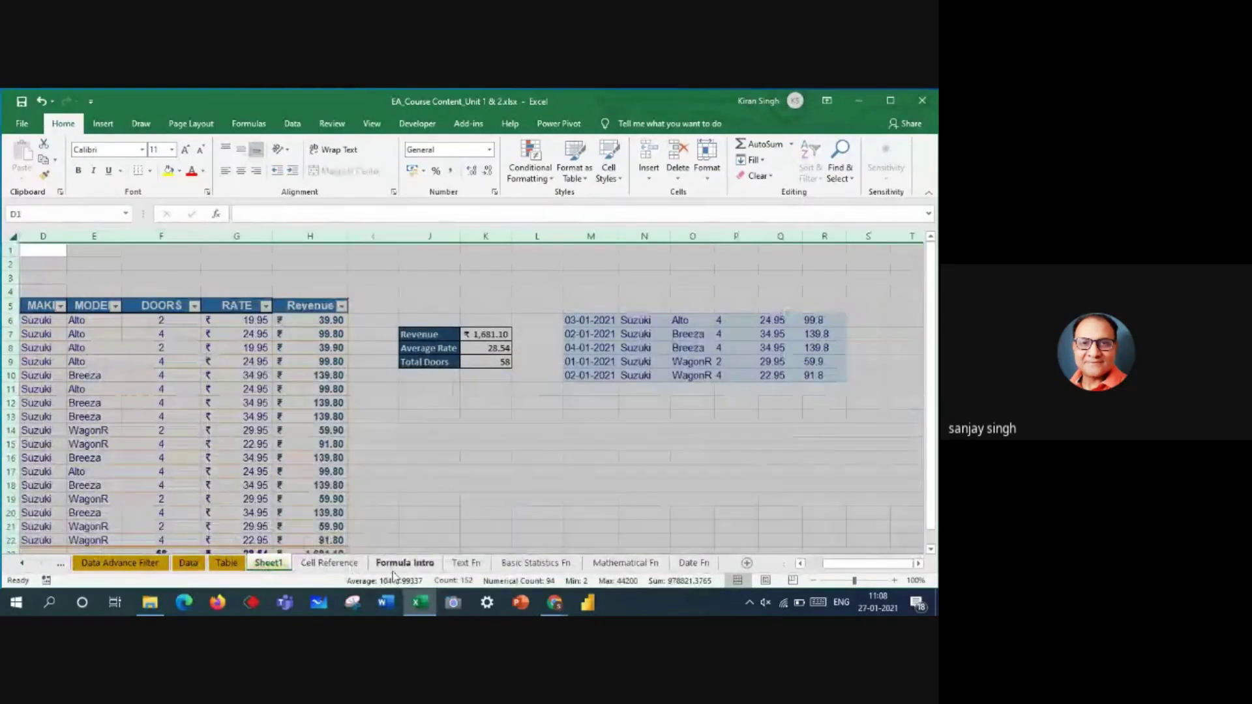
pyautogui.click(394, 565)
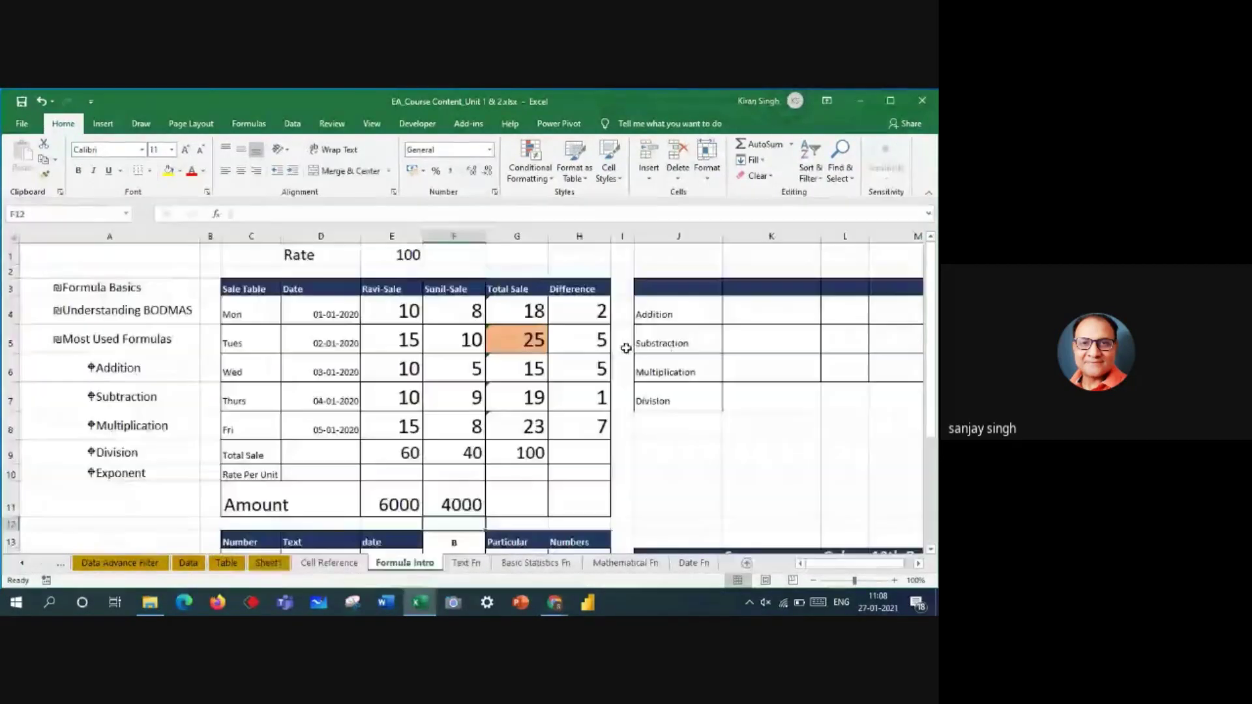
pyautogui.scroll(-3, 922, 396)
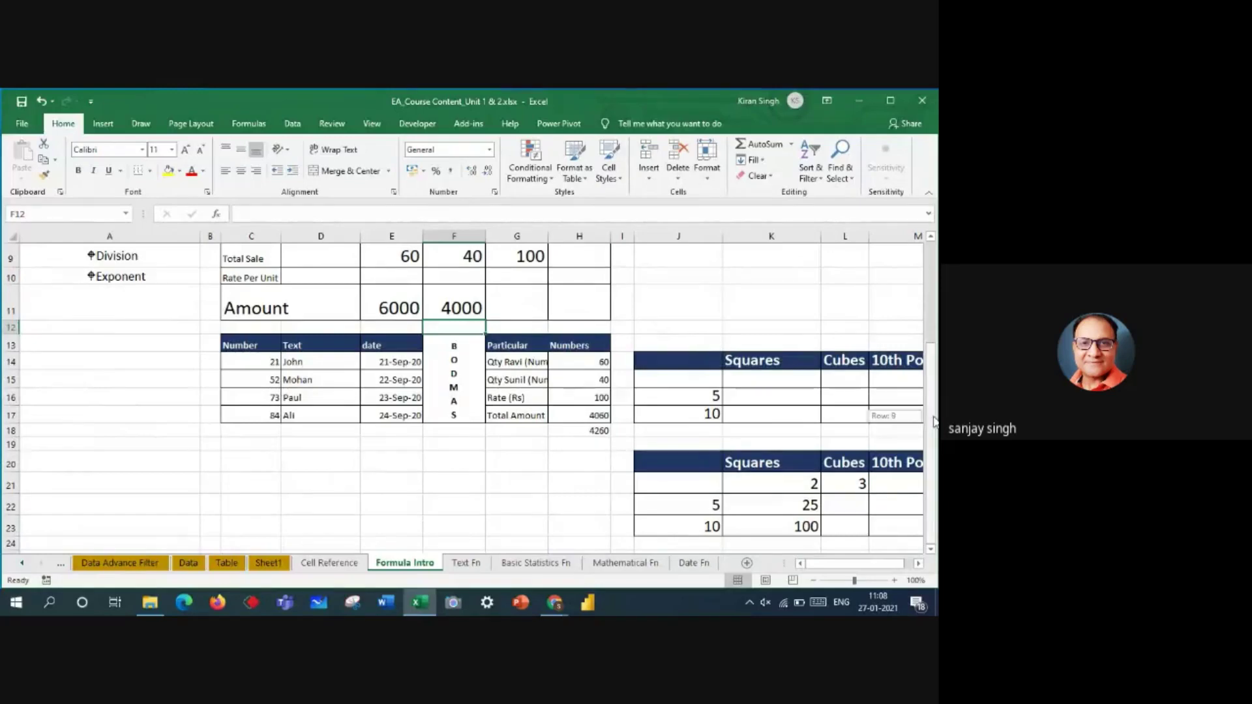
pyautogui.scroll(1, 935, 345)
pyautogui.scroll(3, 936, 345)
# Copy the first salesperson's daily sales from E4:E8 and paste them into the empty area starting at D20
pyautogui.moveTo(406, 310); pyautogui.dragTo(378, 429)
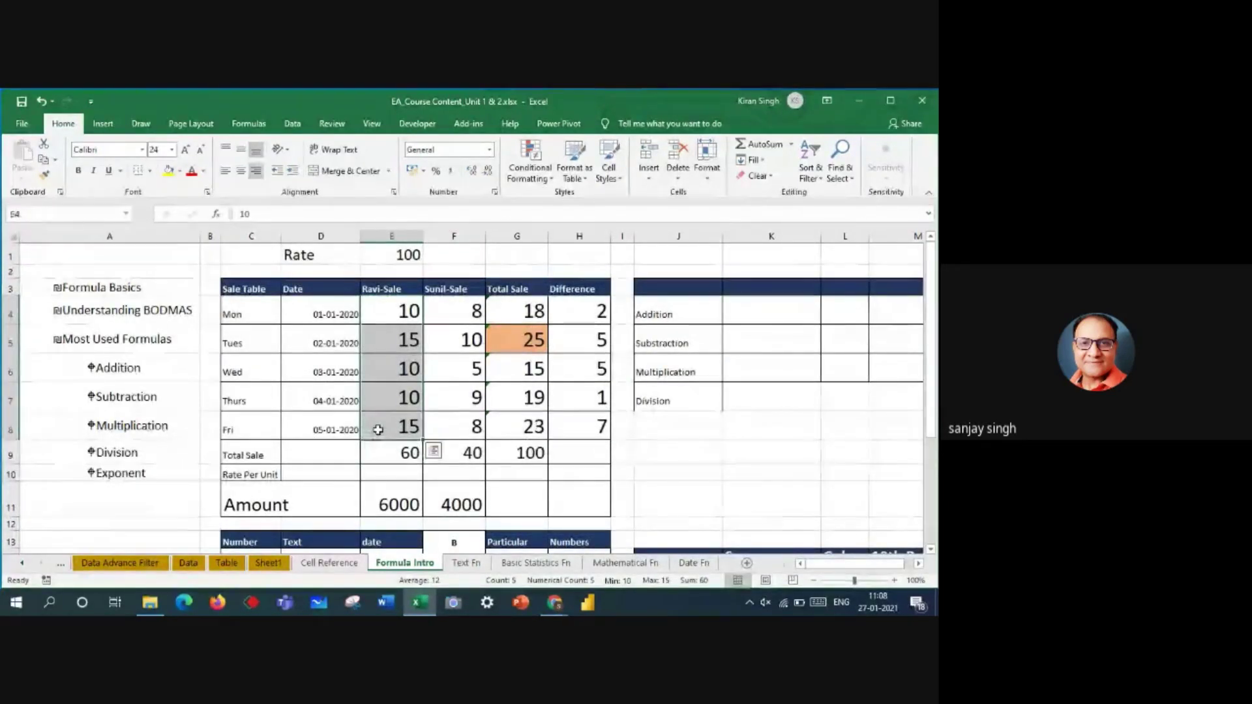
pyautogui.hotkey('ctrl', 'c')
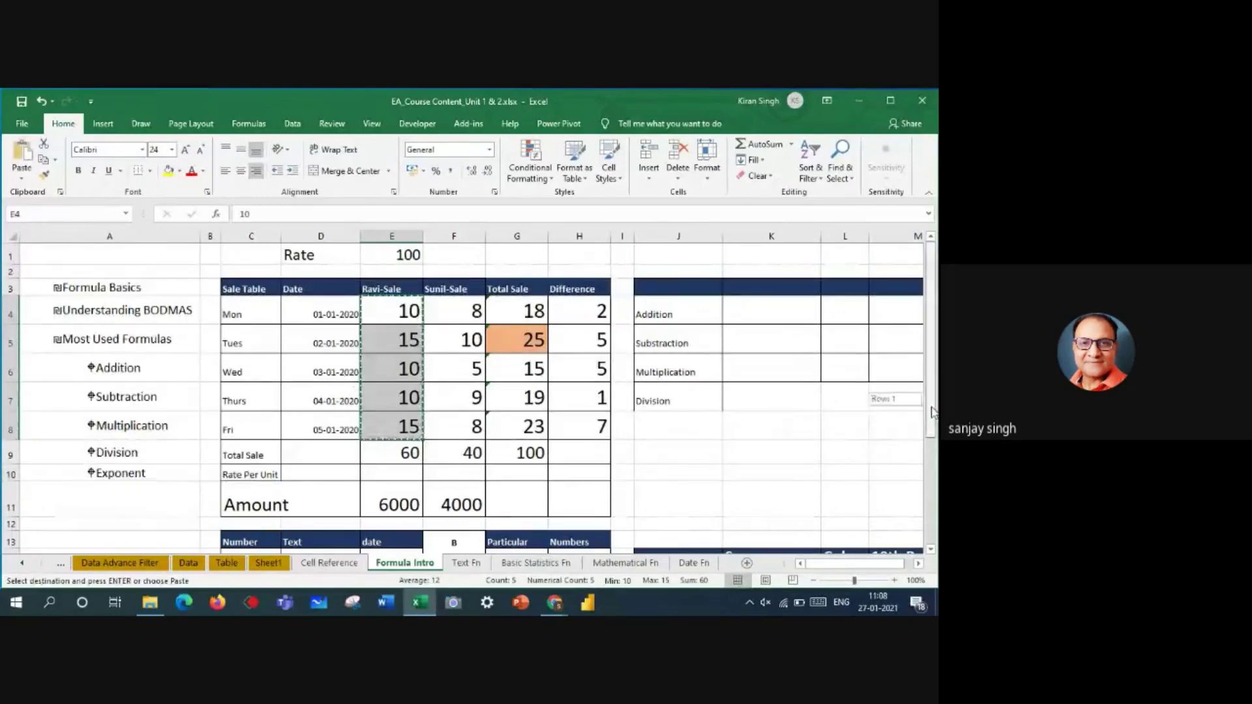
pyautogui.scroll(-3, 378, 457)
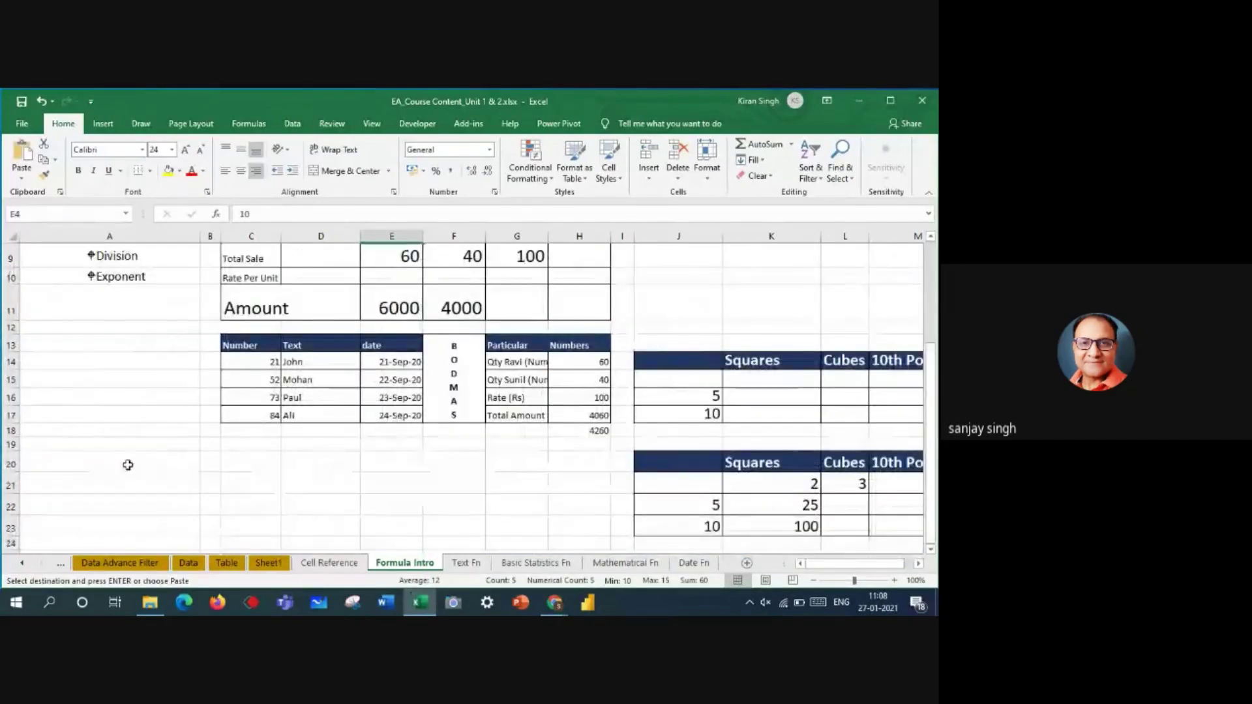
pyautogui.click(310, 465)
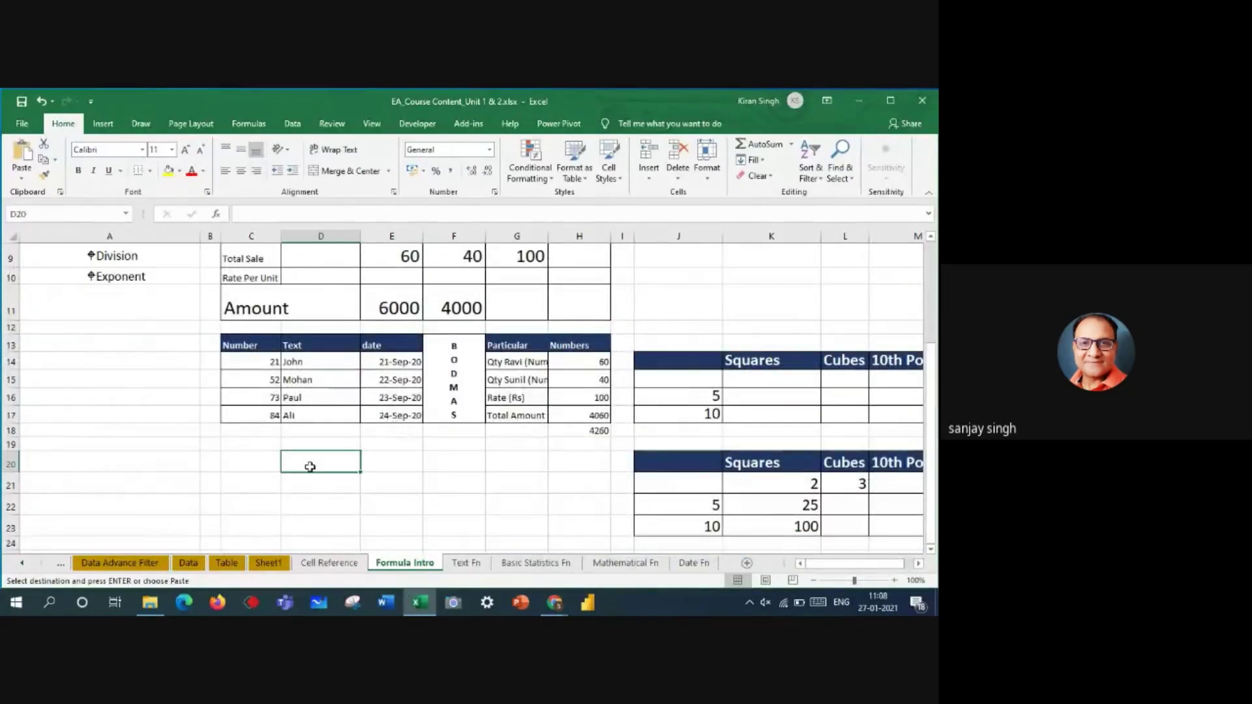
pyautogui.hotkey('ctrl', 'v')
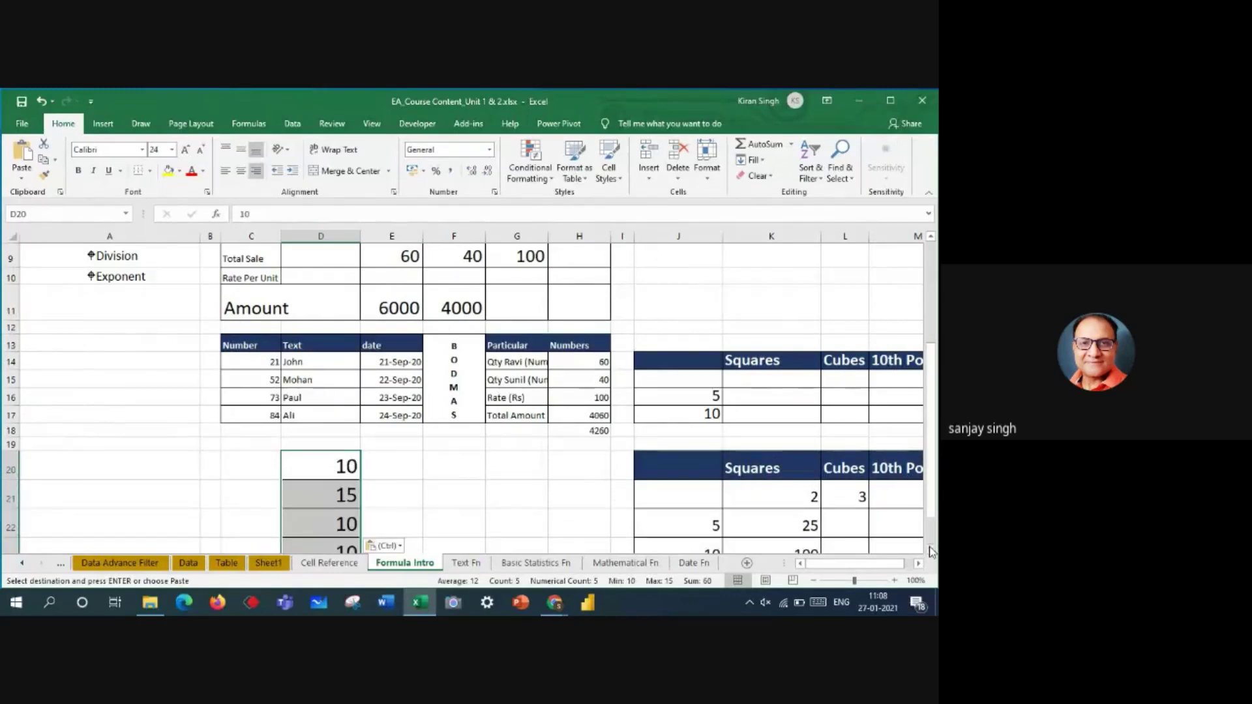
pyautogui.scroll(-2, 931, 552)
pyautogui.scroll(-1, 931, 551)
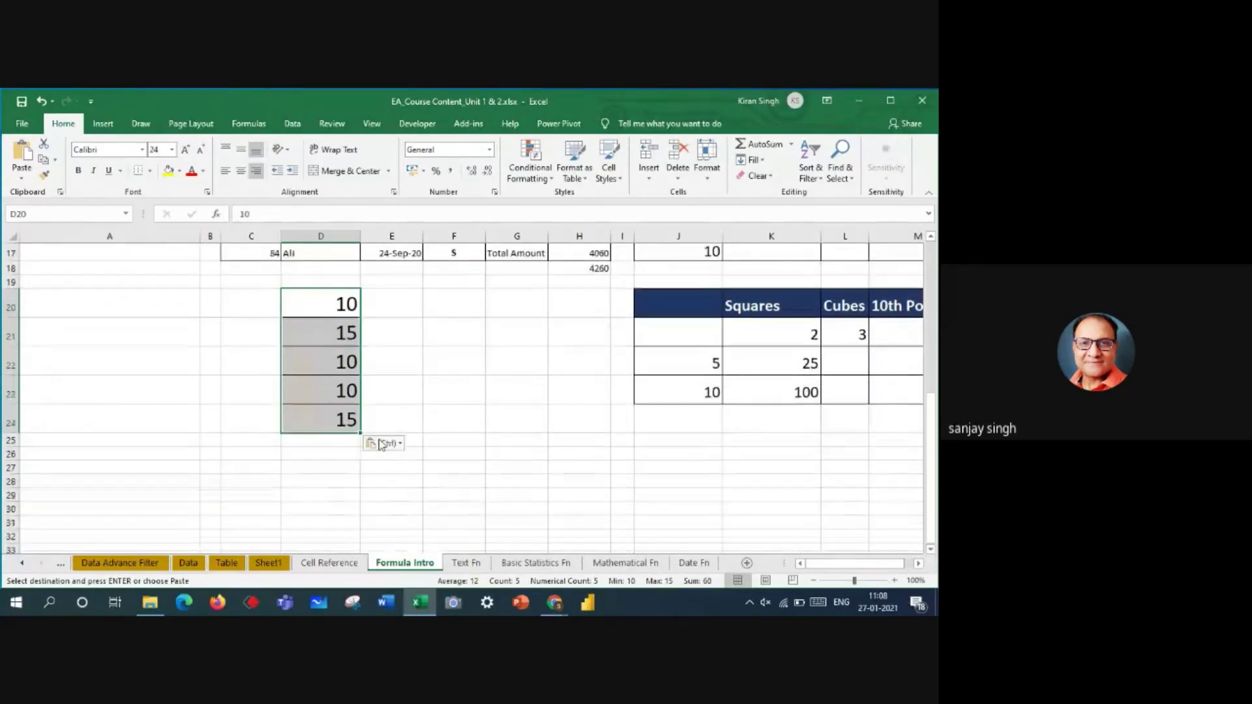
# Add the five pasted values in D25 cell by cell with the formula =D20+D21+D22+D23+D24
pyautogui.click(317, 442)
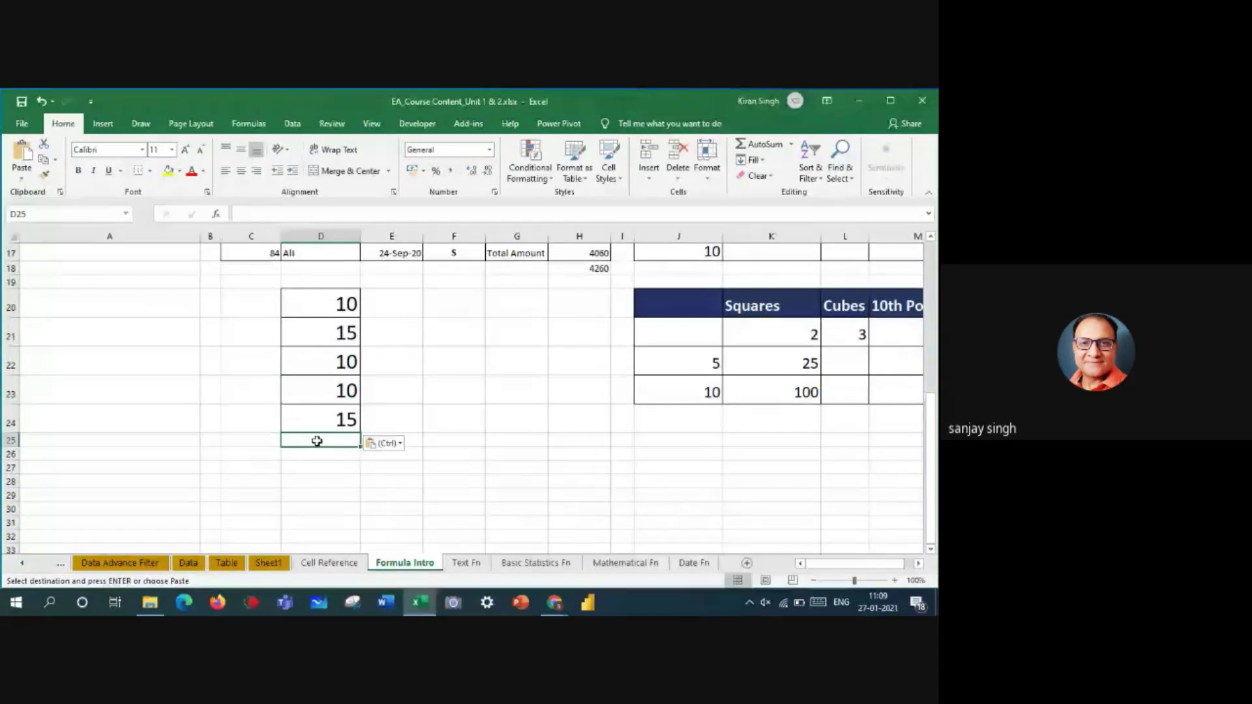
pyautogui.write('=')
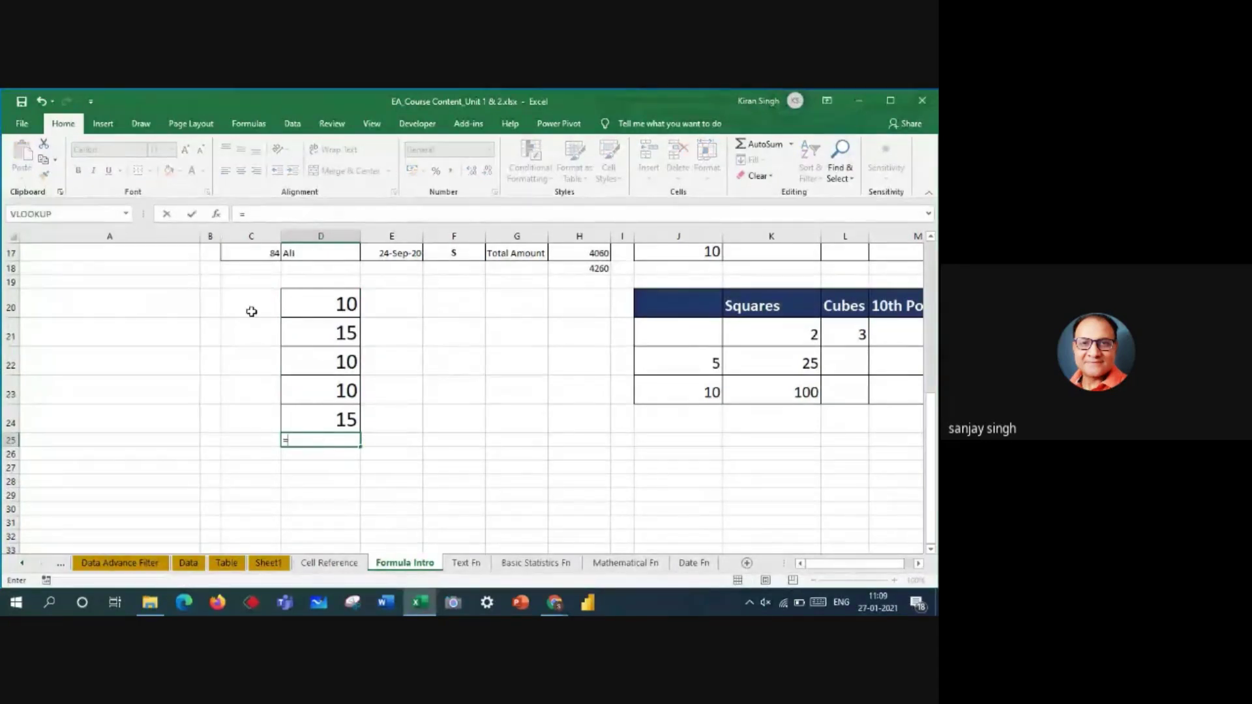
pyautogui.click(313, 298)
pyautogui.write('+')
pyautogui.click(326, 330)
pyautogui.write('+')
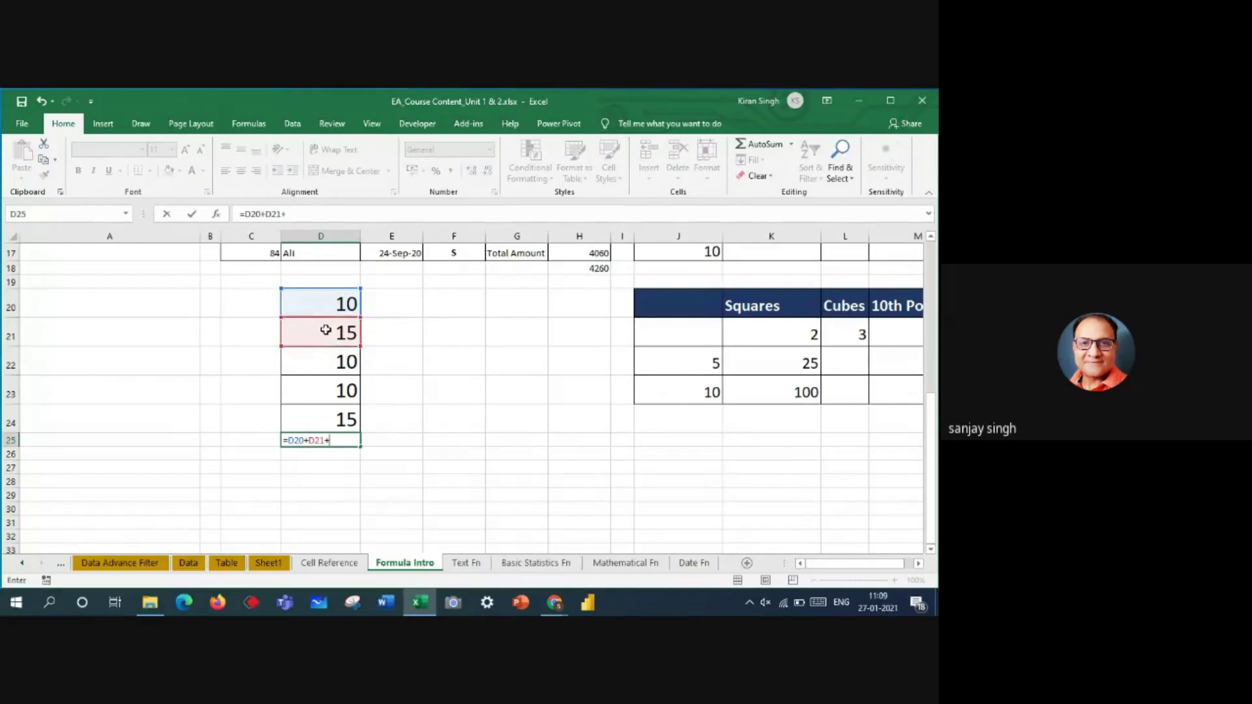
pyautogui.click(336, 363)
pyautogui.write('+')
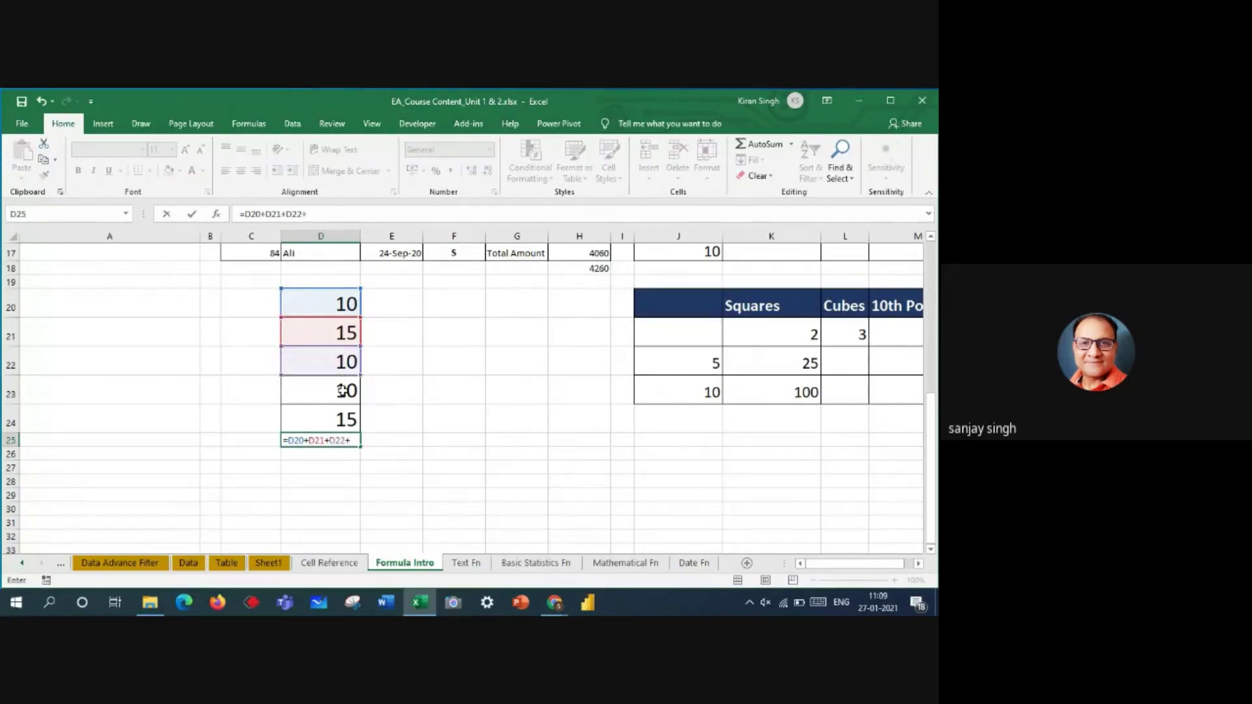
pyautogui.click(342, 390)
pyautogui.write('+')
pyautogui.click(338, 424)
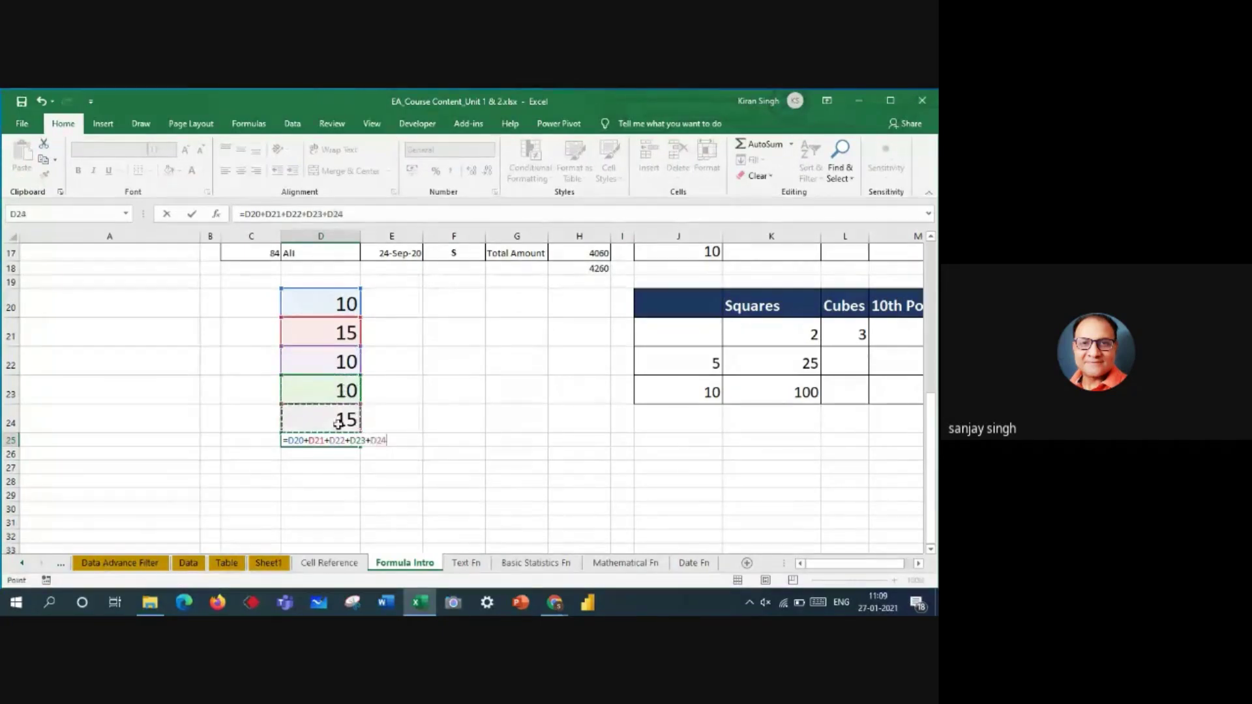
pyautogui.press('Return')
# Replace the formula in D25 with an AutoSum of D20:D24
pyautogui.click(343, 442)
pyautogui.write('=')
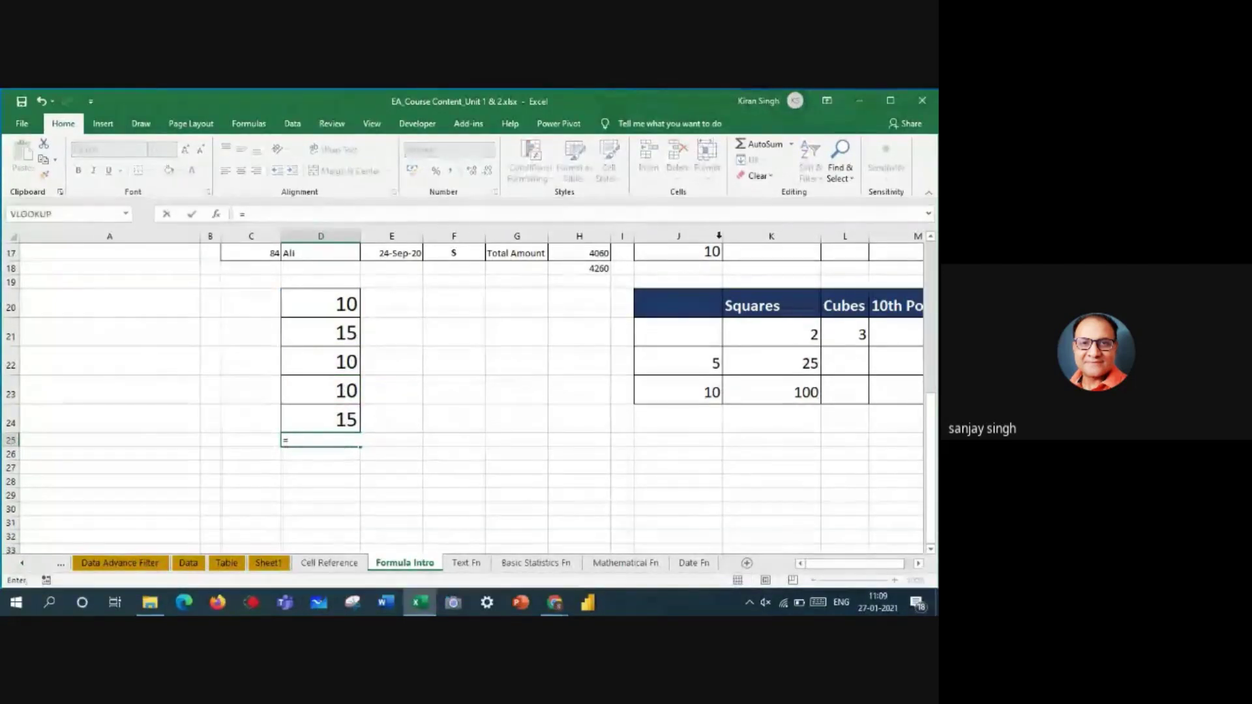
pyautogui.click(759, 146)
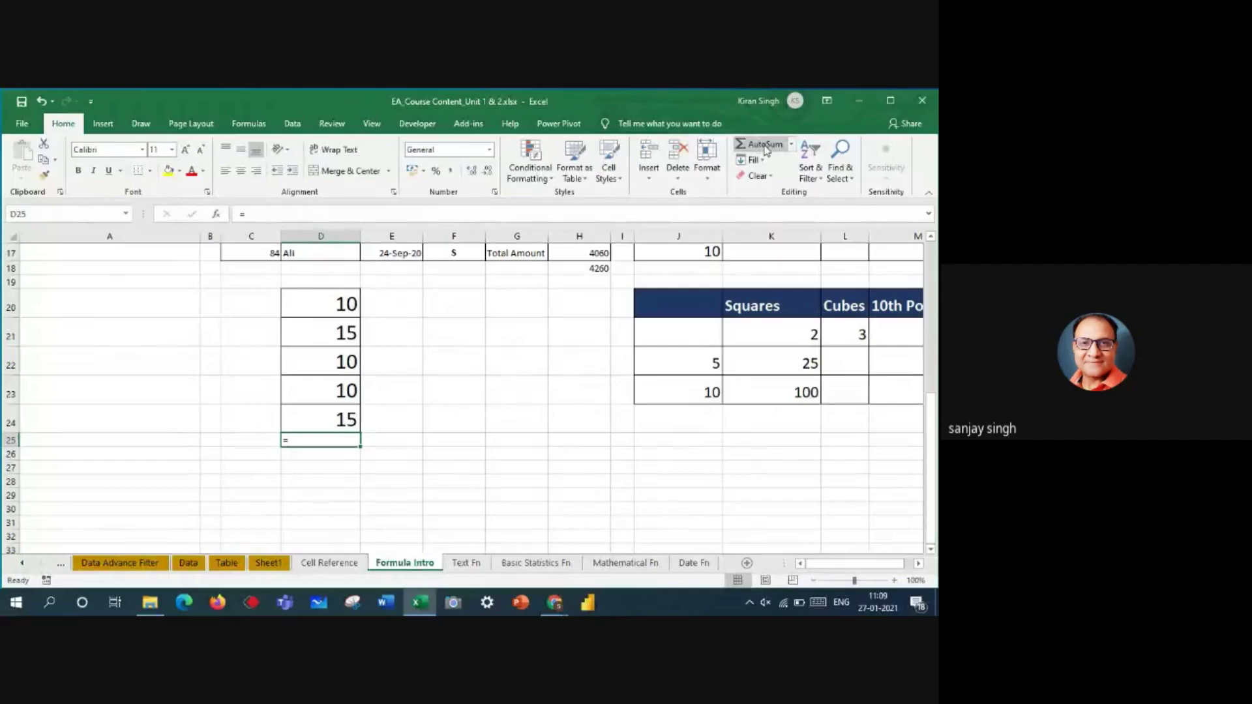
pyautogui.click(767, 149)
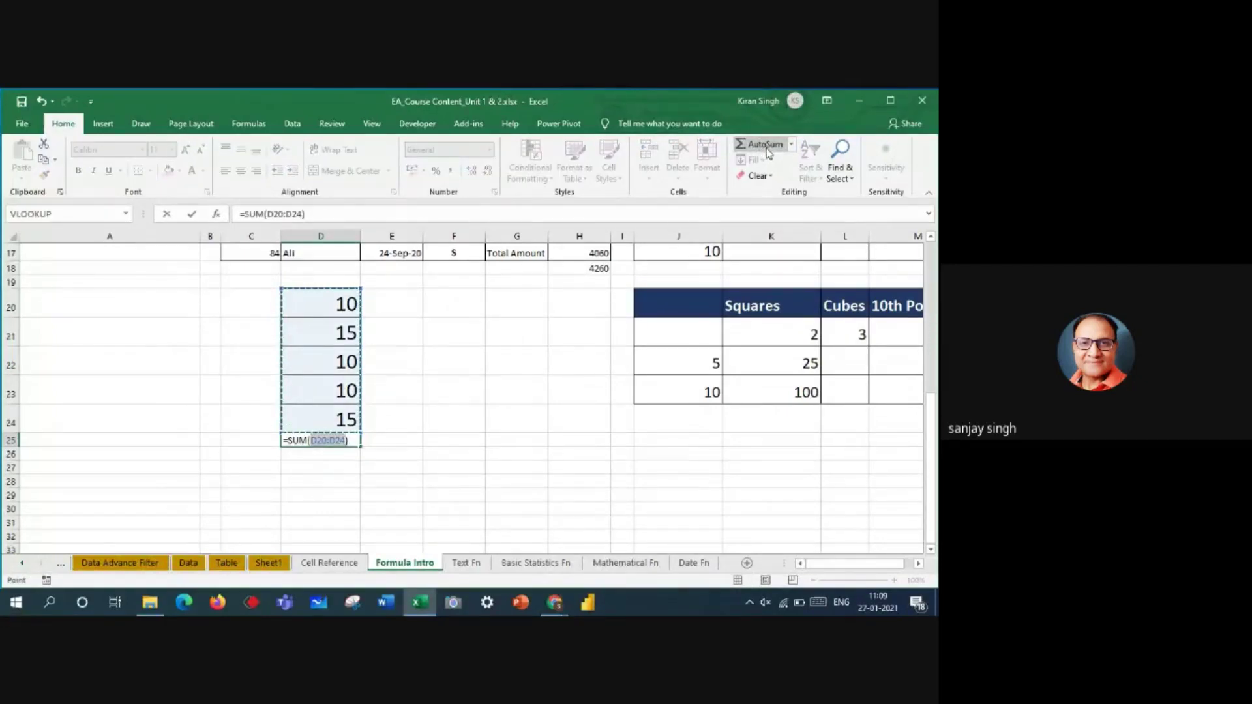
pyautogui.press('Return')
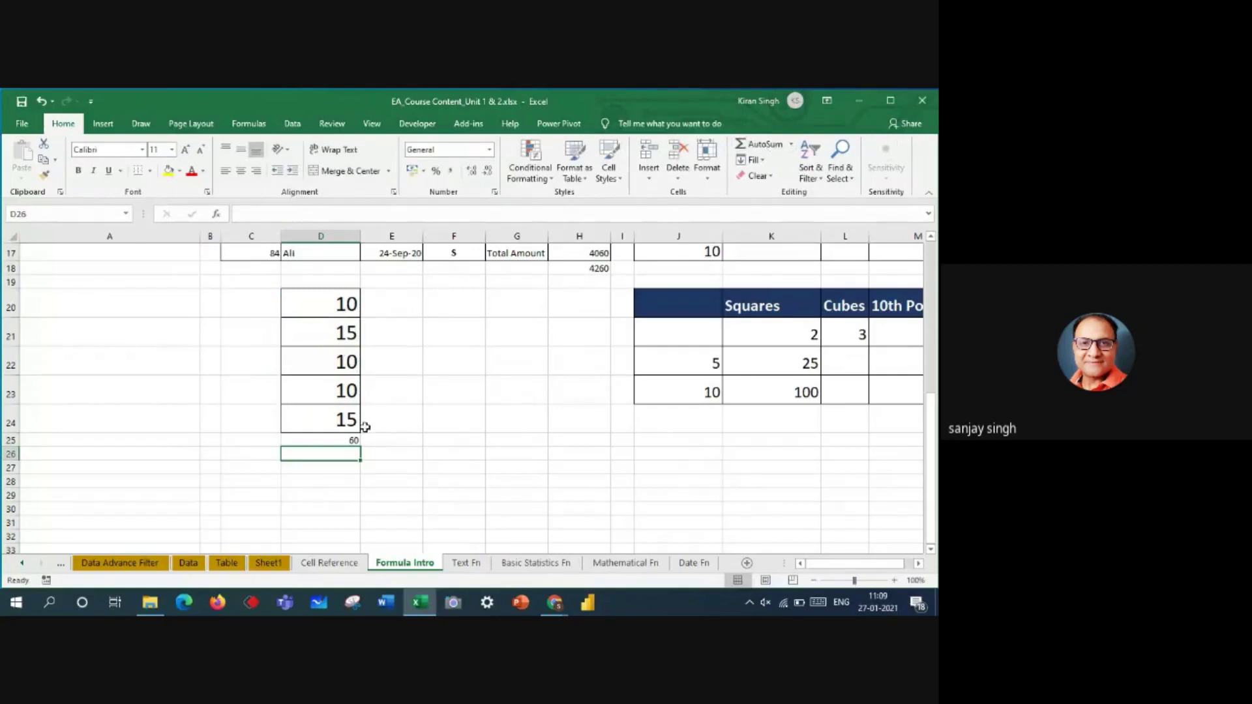
# Copy the formatting of D24 onto the total cell D25 with Format Painter
pyautogui.click(319, 416)
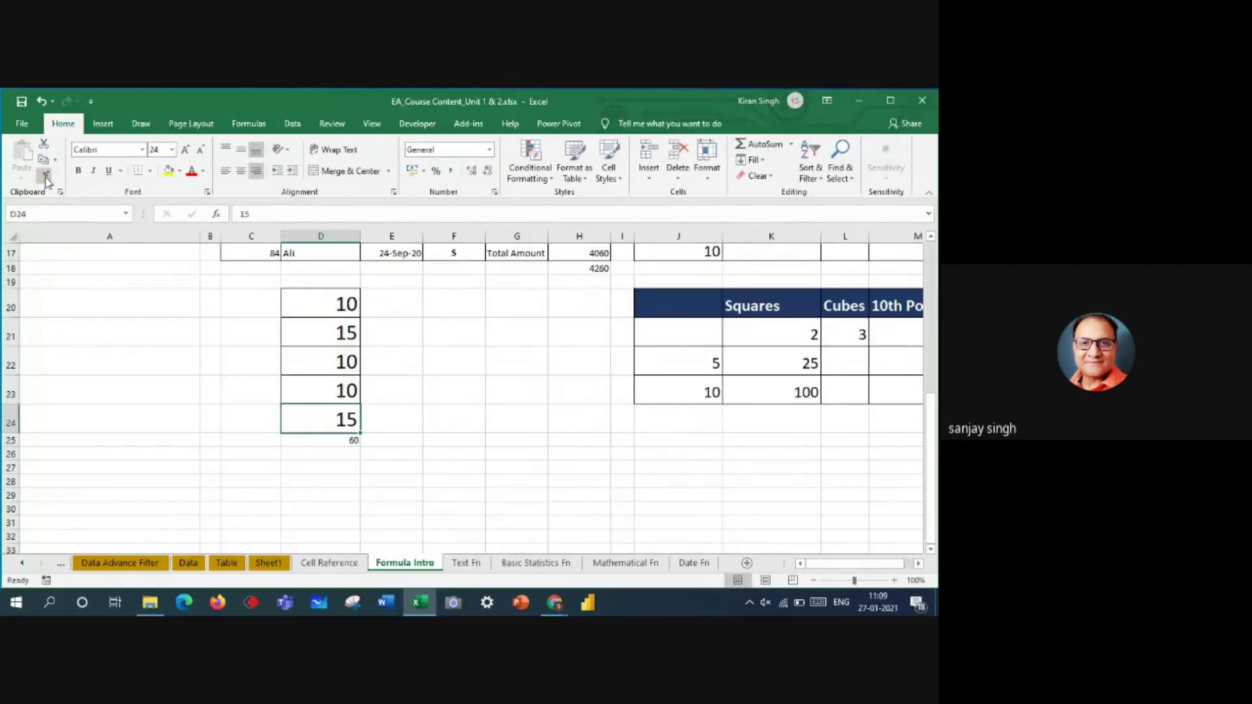
pyautogui.click(45, 177)
pyautogui.click(341, 448)
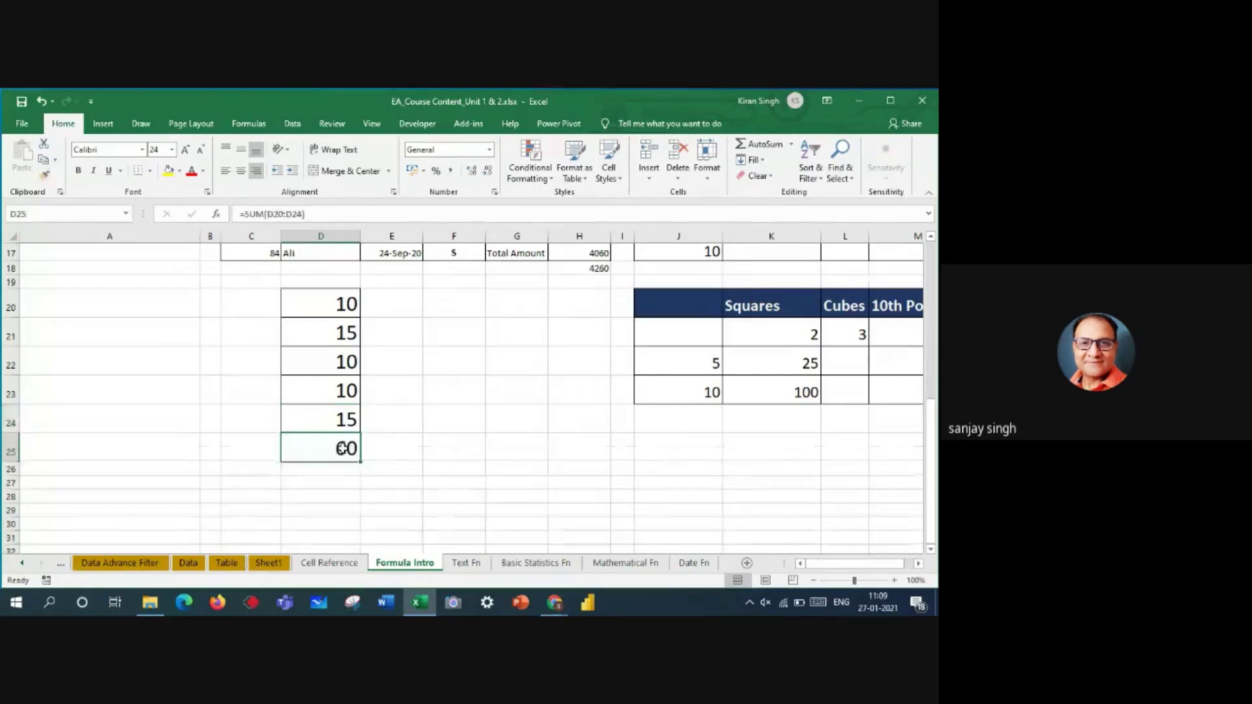
# Clear the total formula from D25, leaving the cell selected
pyautogui.press('Delete')
pyautogui.click(421, 457)
pyautogui.click(336, 439)
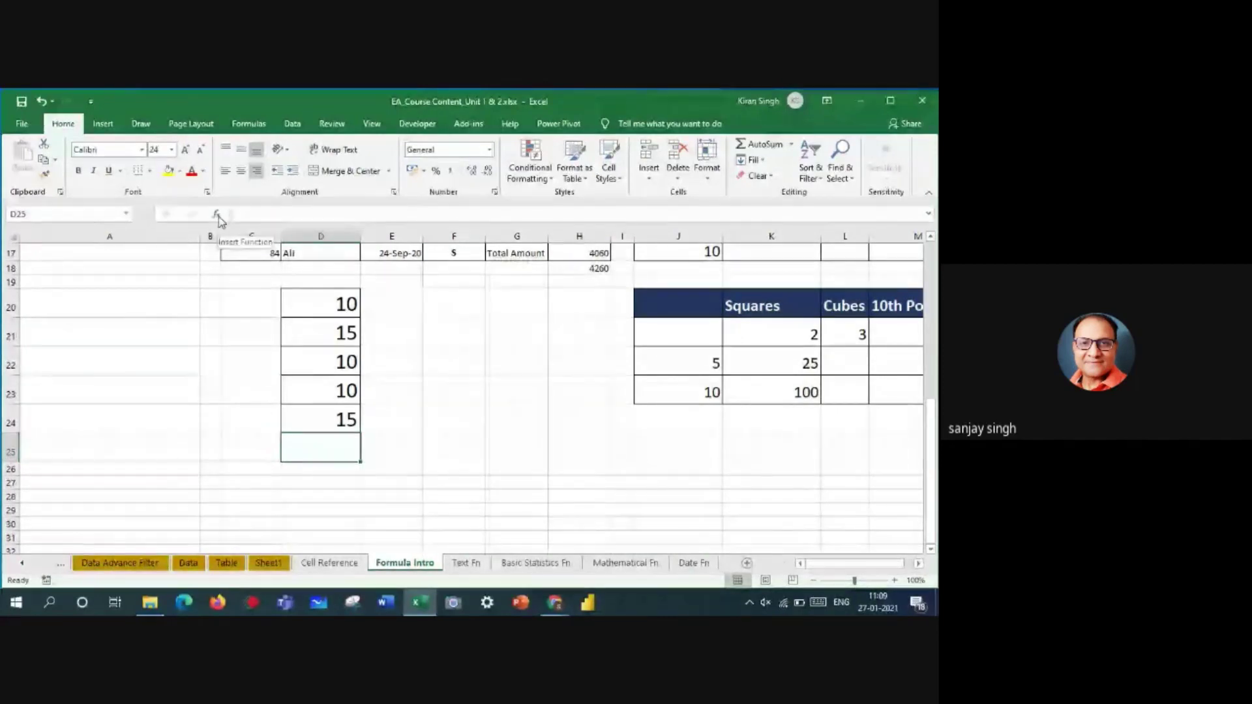
pyautogui.click(407, 458)
pyautogui.click(339, 450)
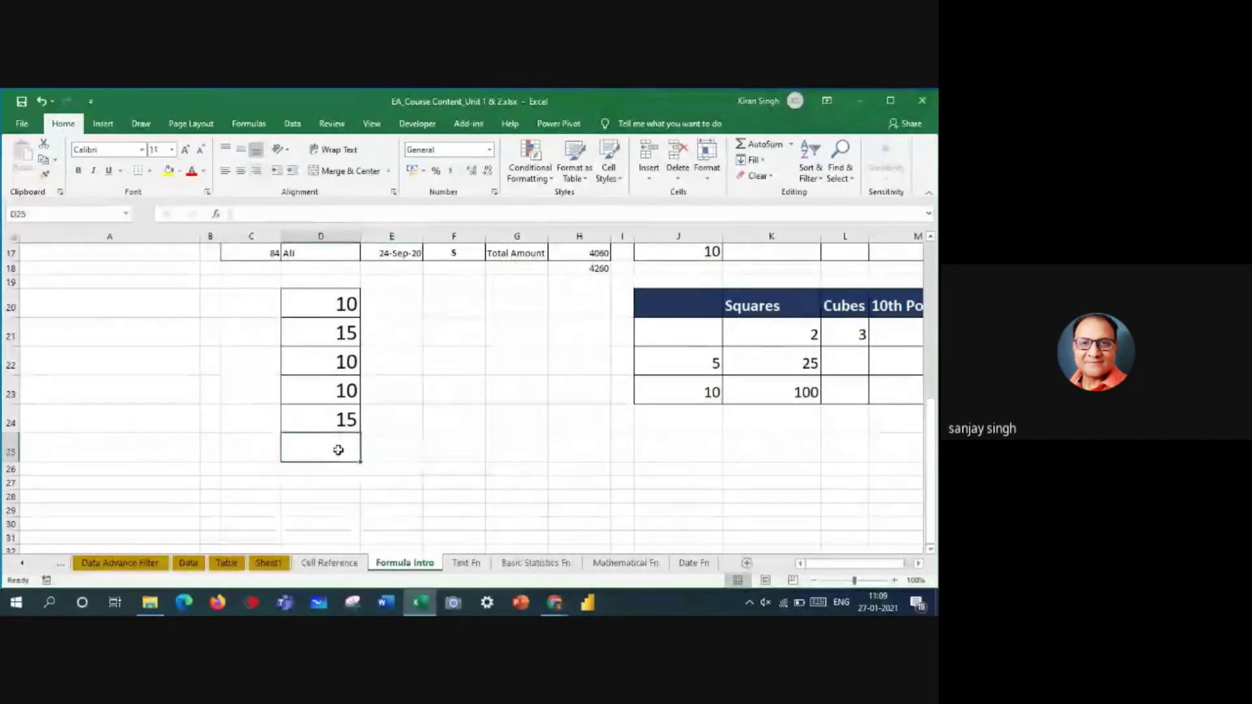
# Find the SUM function by searching for "sum" in Insert Function and use it in D25 to total D20:D24
pyautogui.click(216, 214)
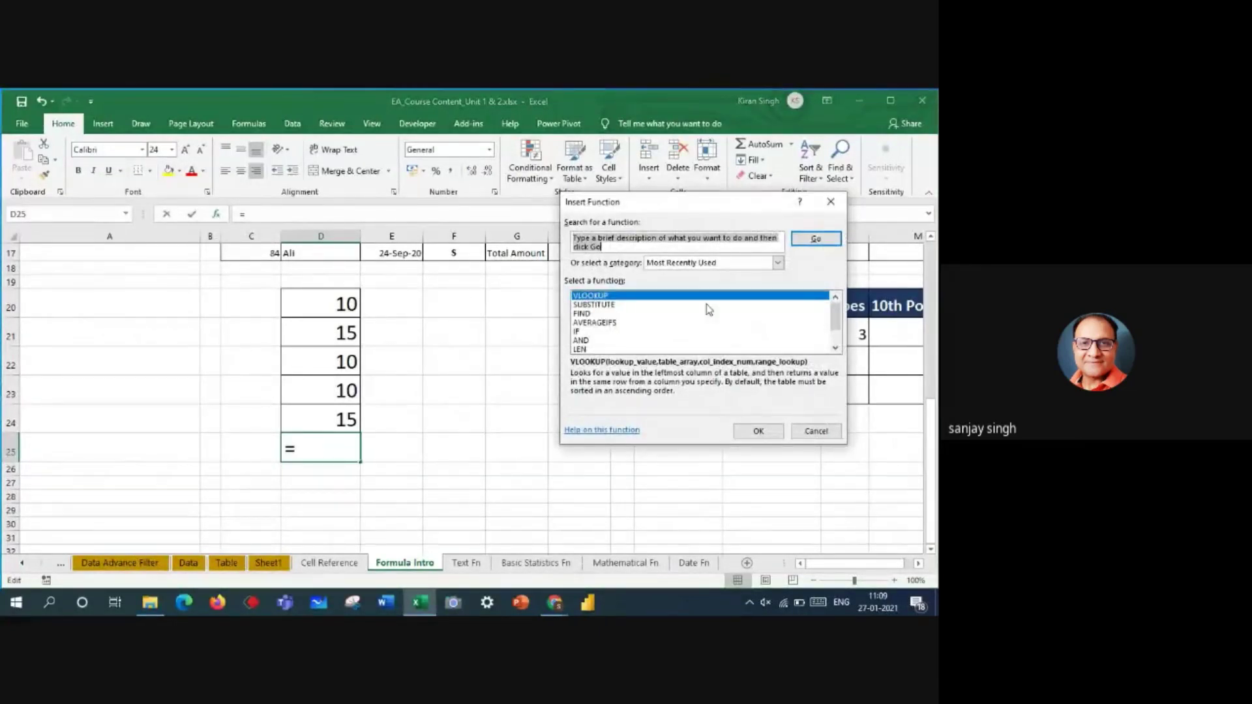
pyautogui.moveTo(604, 248); pyautogui.dragTo(572, 240)
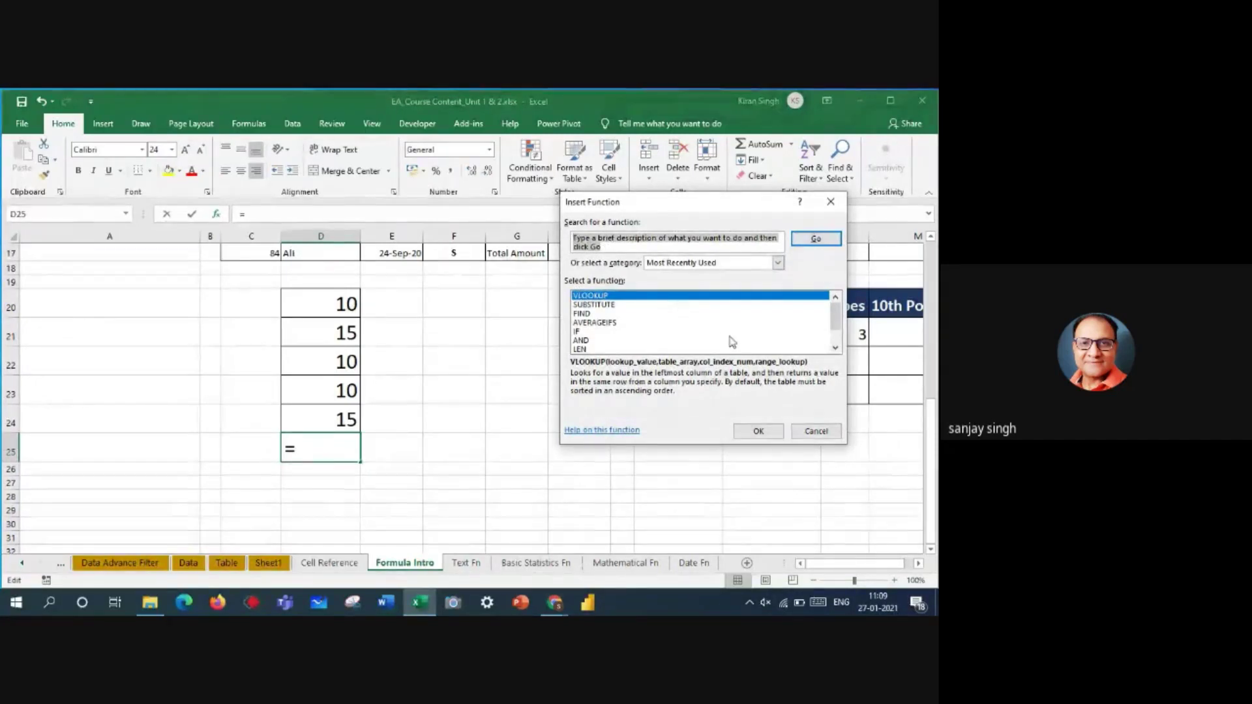
pyautogui.write('sum')
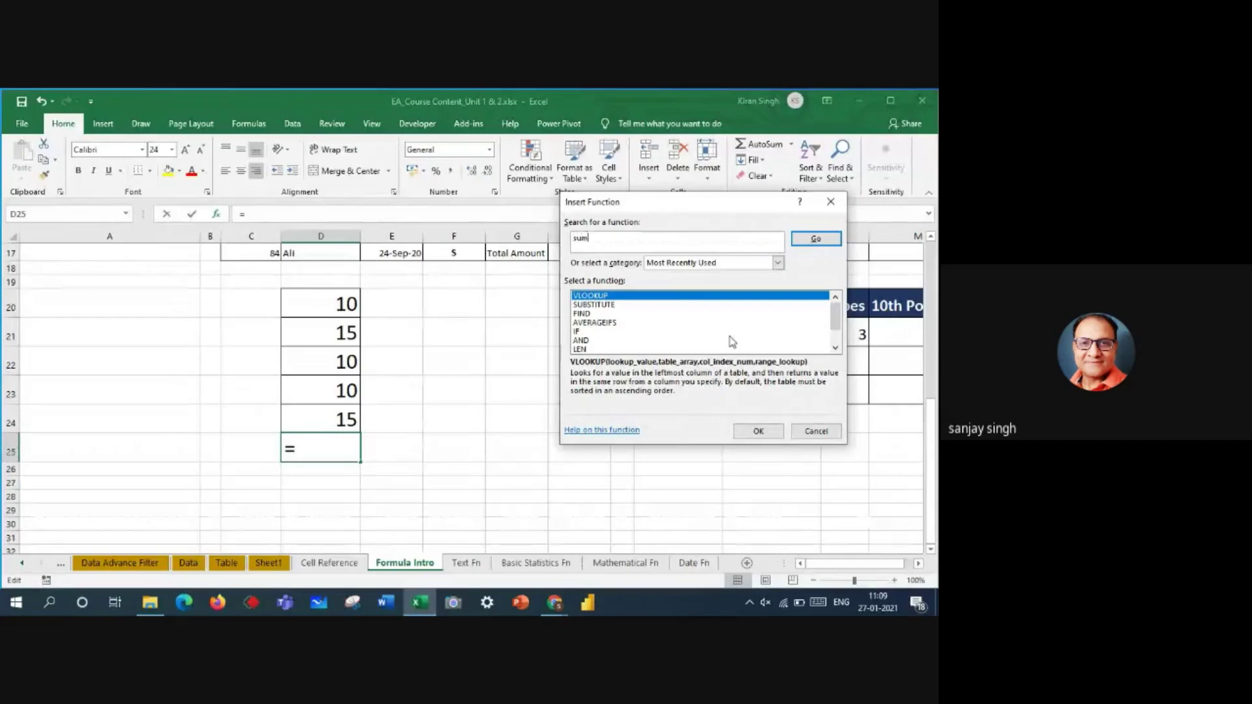
pyautogui.click(816, 242)
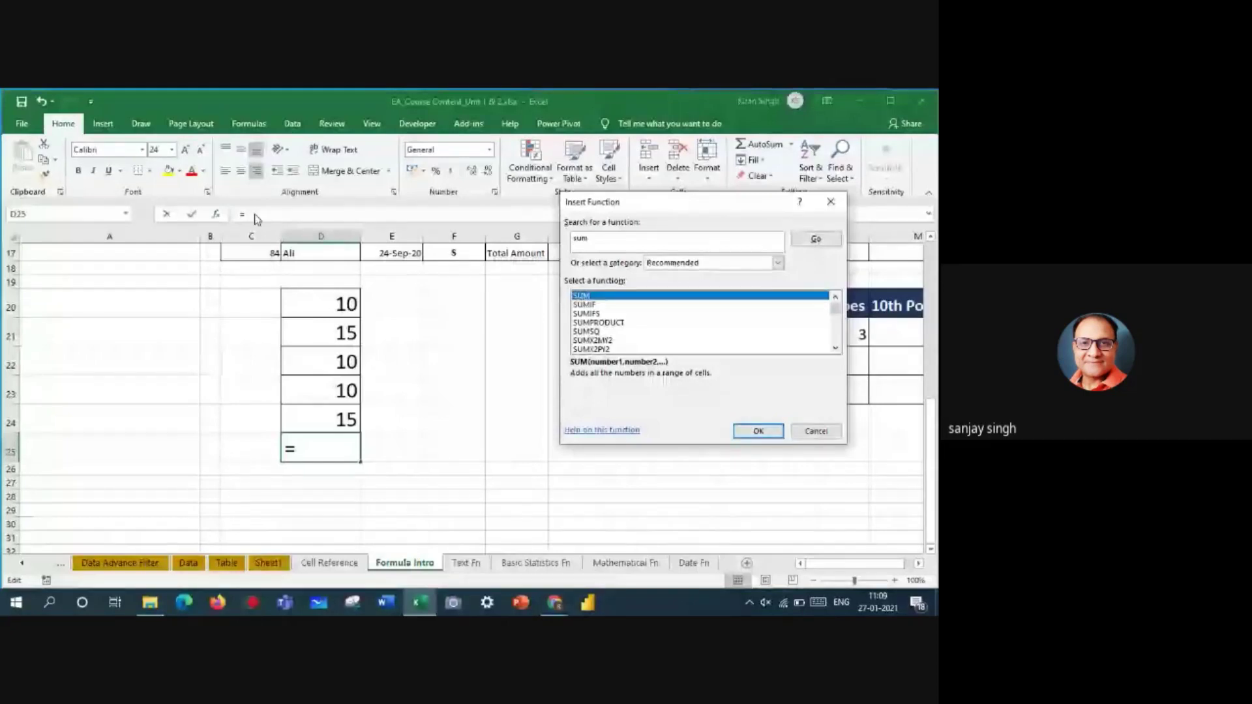
pyautogui.click(759, 432)
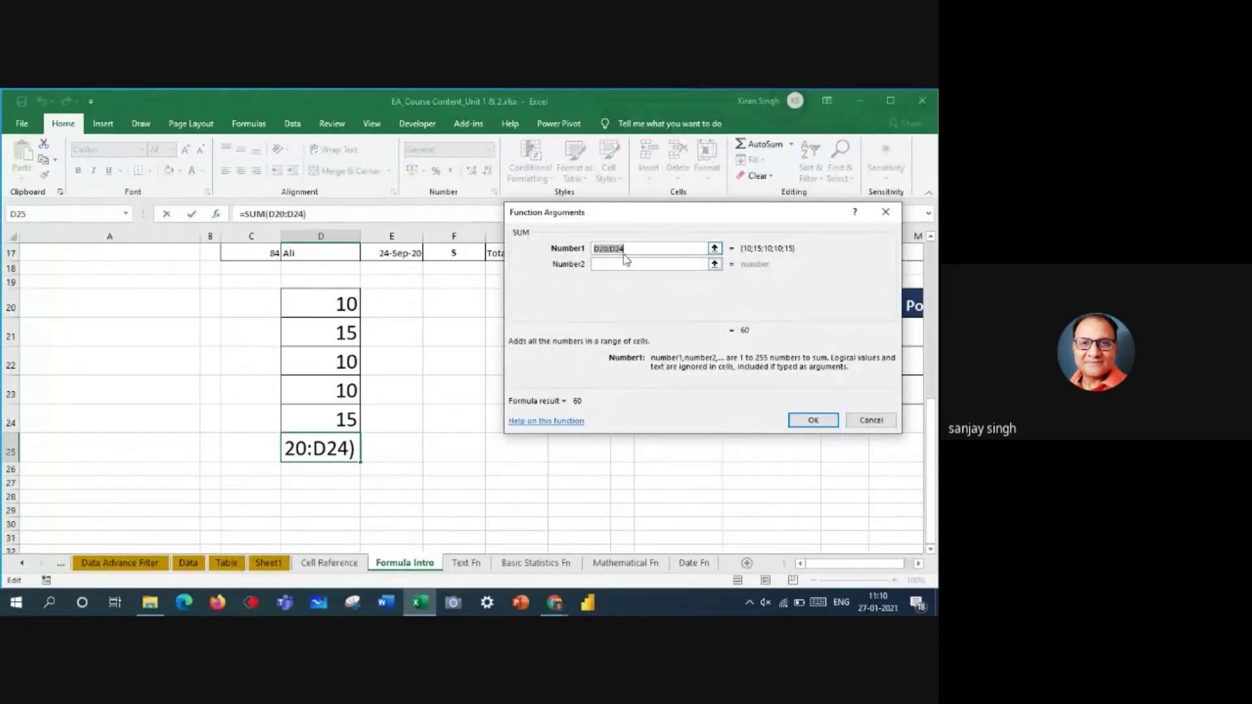
pyautogui.click(813, 421)
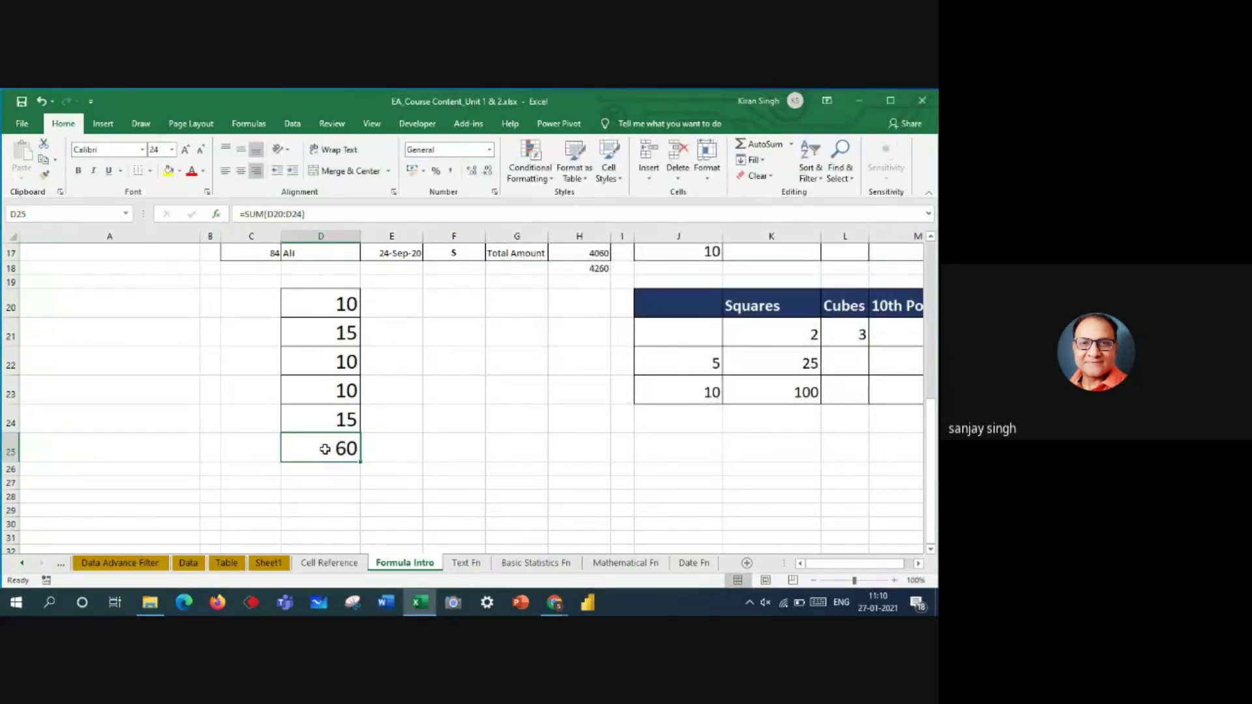
pyautogui.click(491, 434)
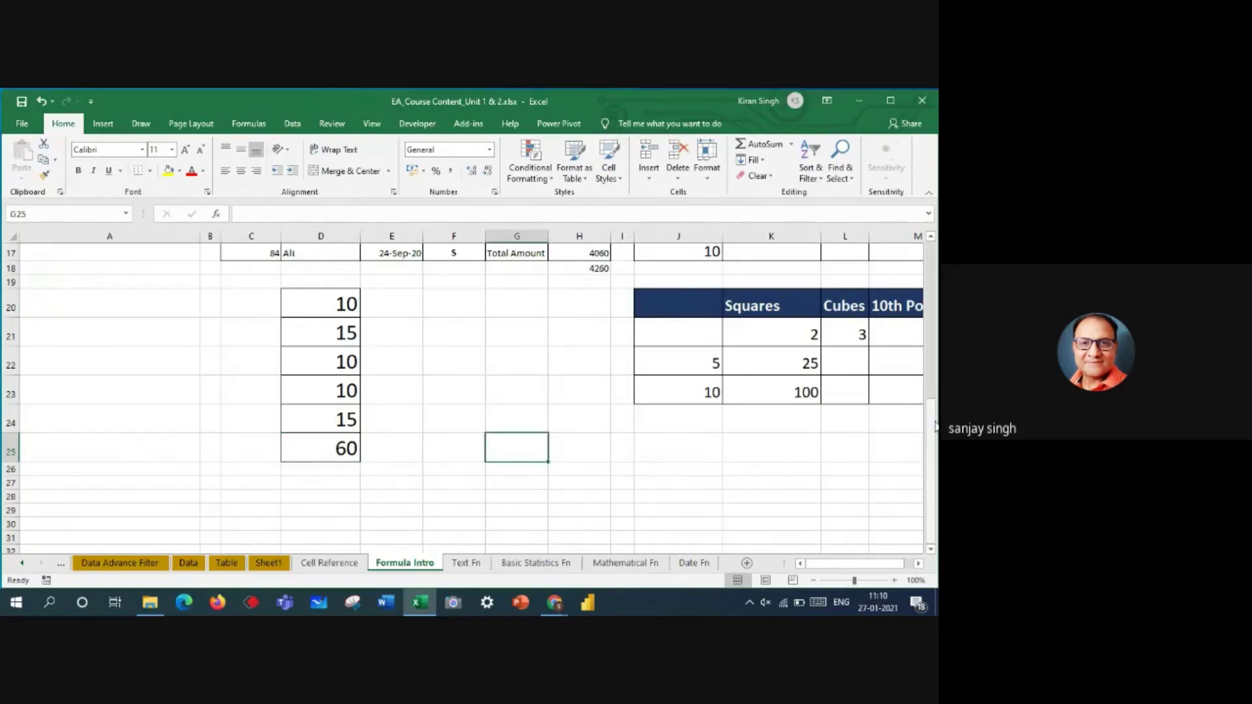
# Copy the second salesperson's daily sales from F4:F8 and paste them starting at F20
pyautogui.scroll(4, 933, 425)
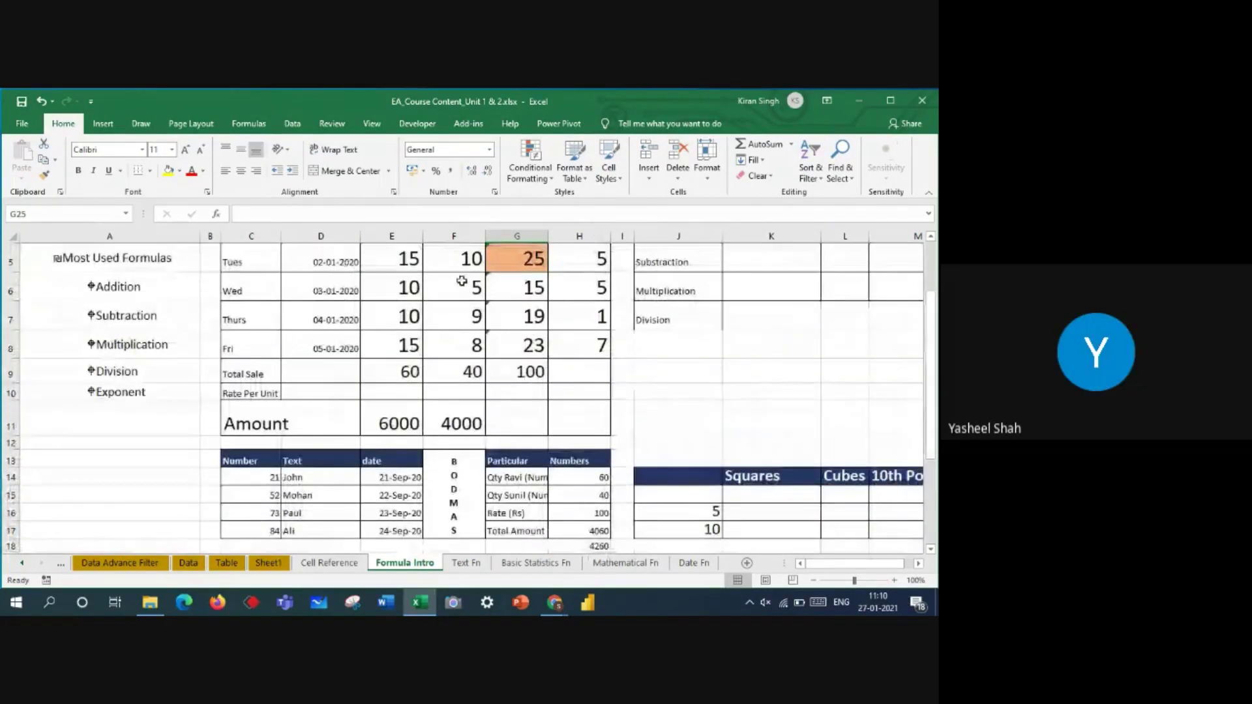
pyautogui.scroll(2, 536, 301)
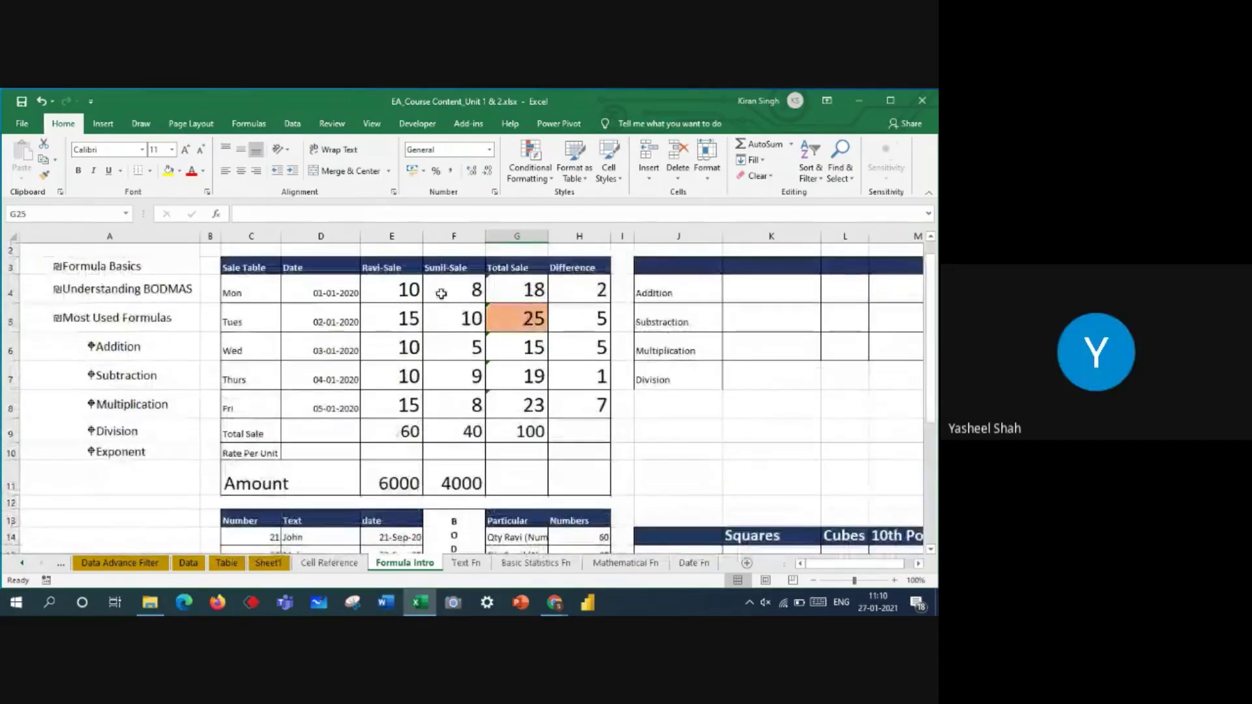
pyautogui.moveTo(442, 294); pyautogui.dragTo(458, 400)
pyautogui.hotkey('ctrl', 'c')
pyautogui.moveTo(931, 307); pyautogui.dragTo(932, 331)
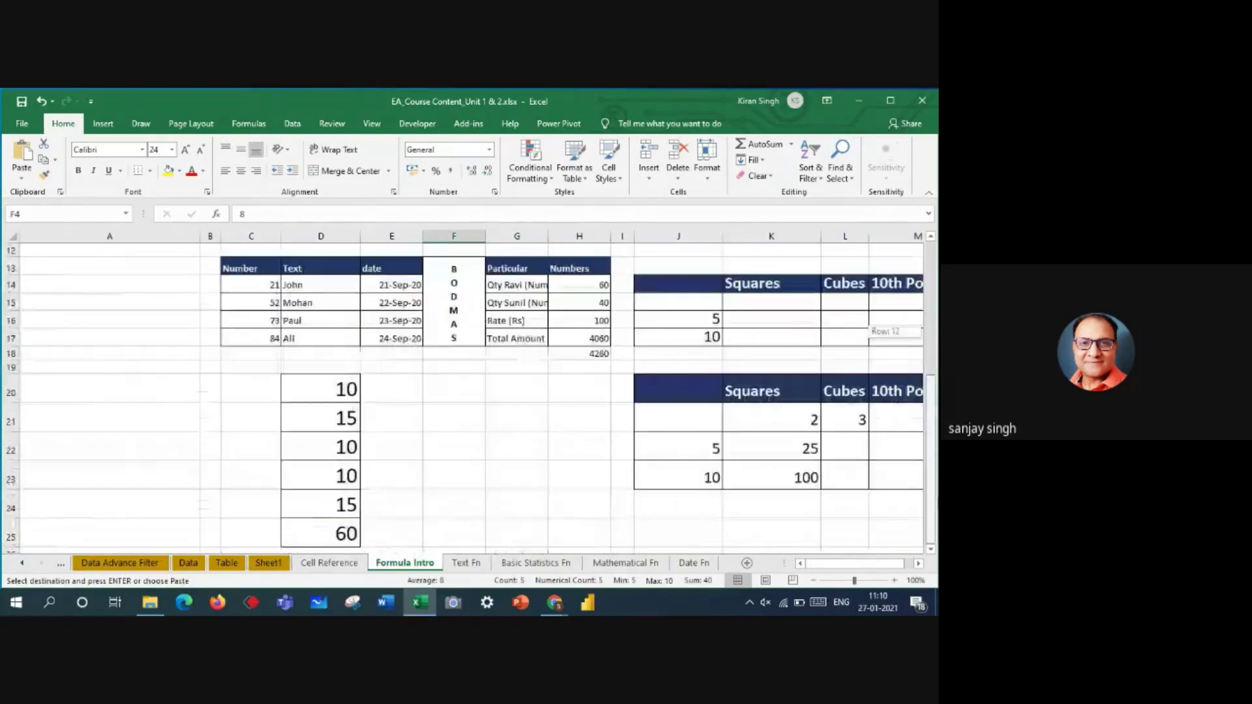
pyautogui.click(450, 393)
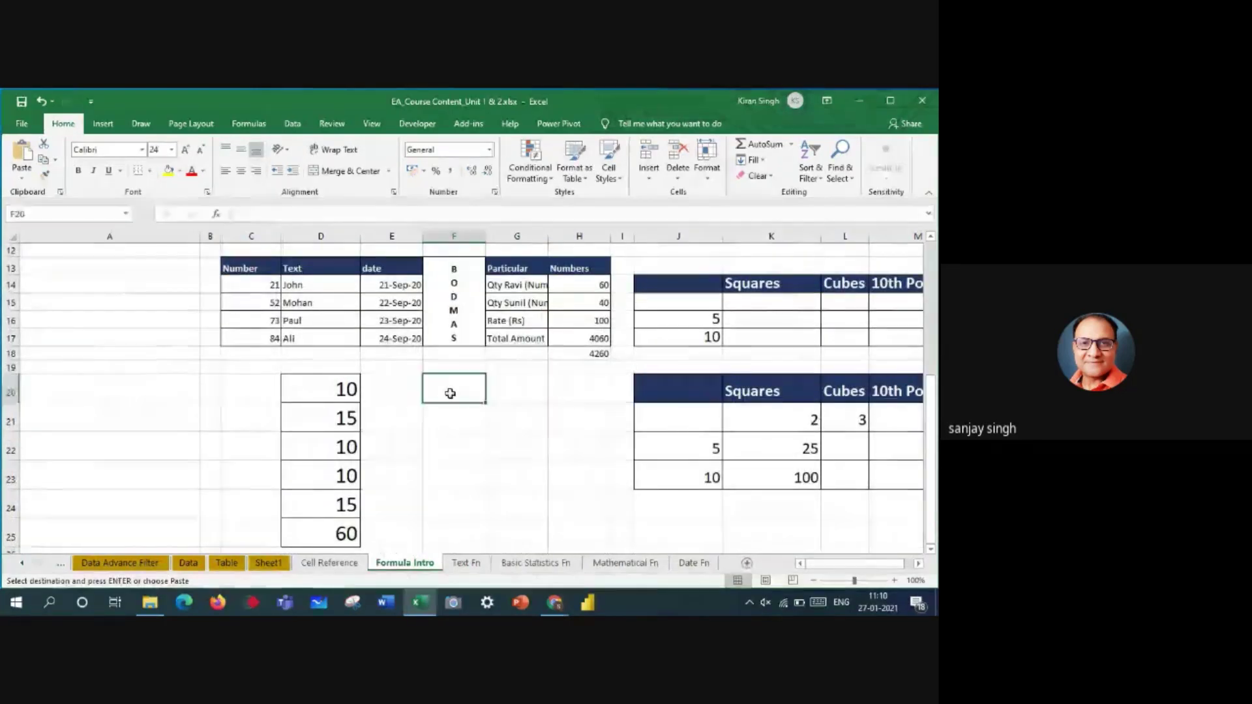
pyautogui.hotkey('ctrl', 'v')
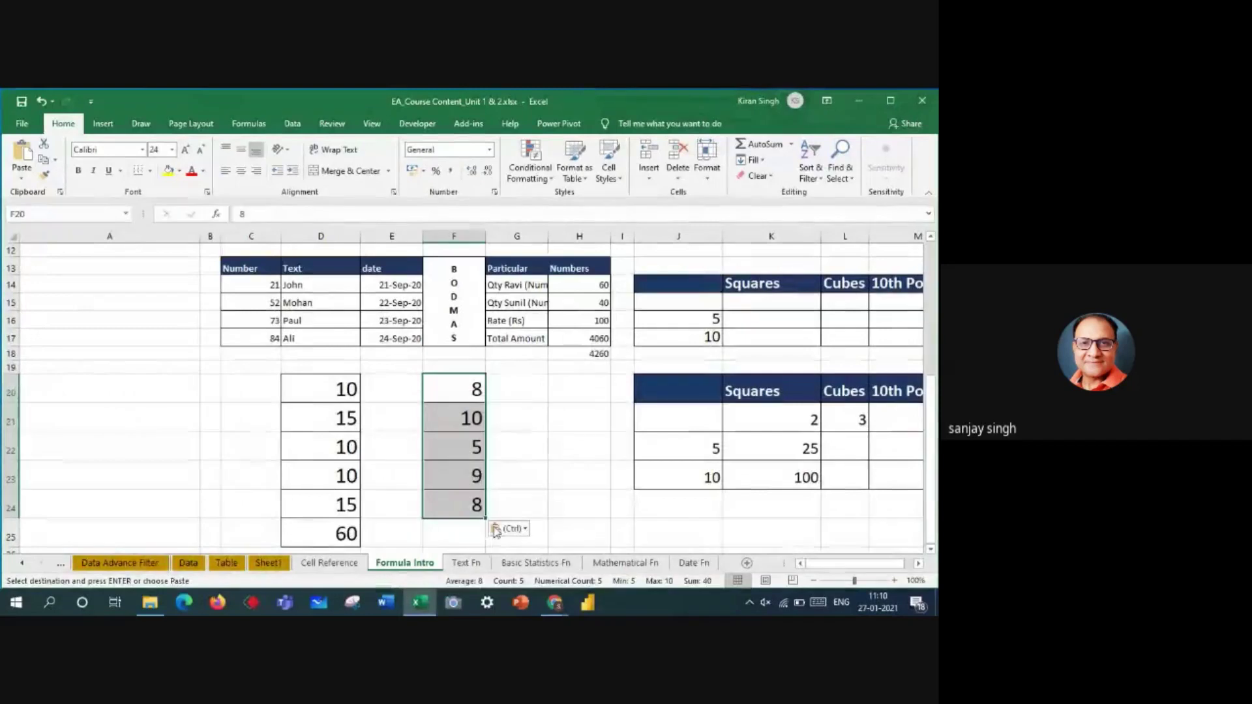
# Copy the formatting of the total cell D25 onto F25 with Format Painter
pyautogui.click(352, 529)
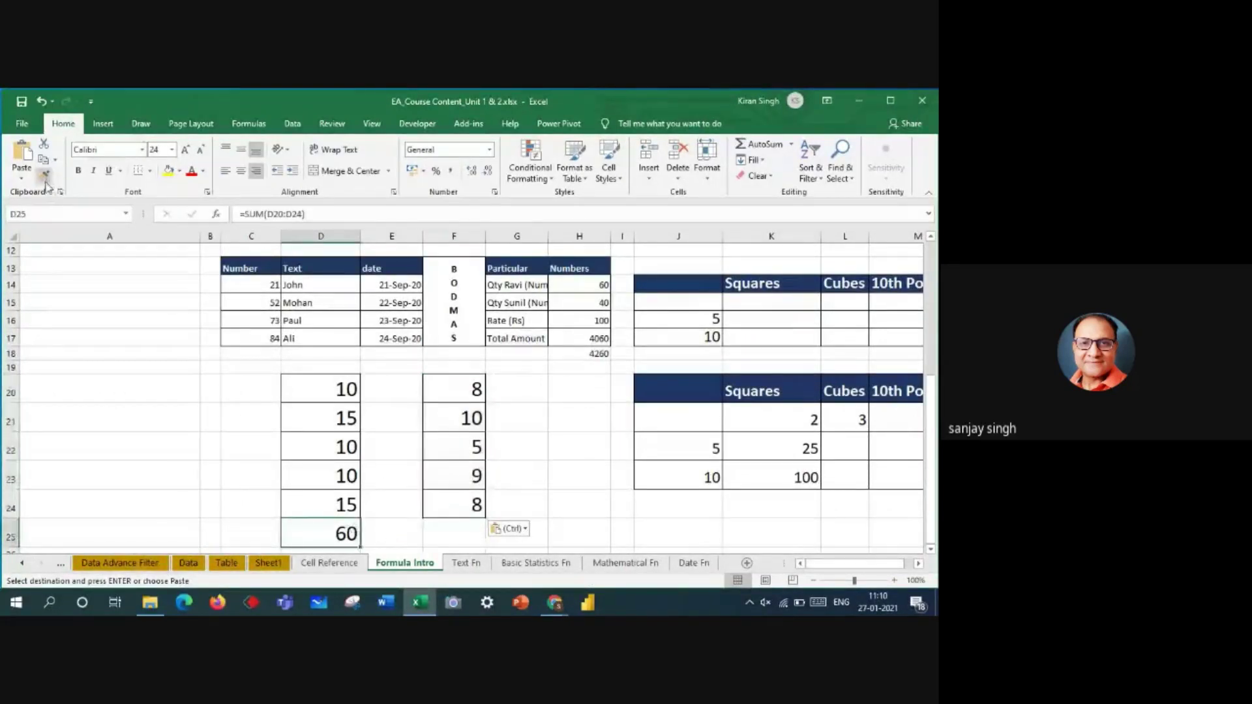
pyautogui.press('Escape')
pyautogui.click(467, 530)
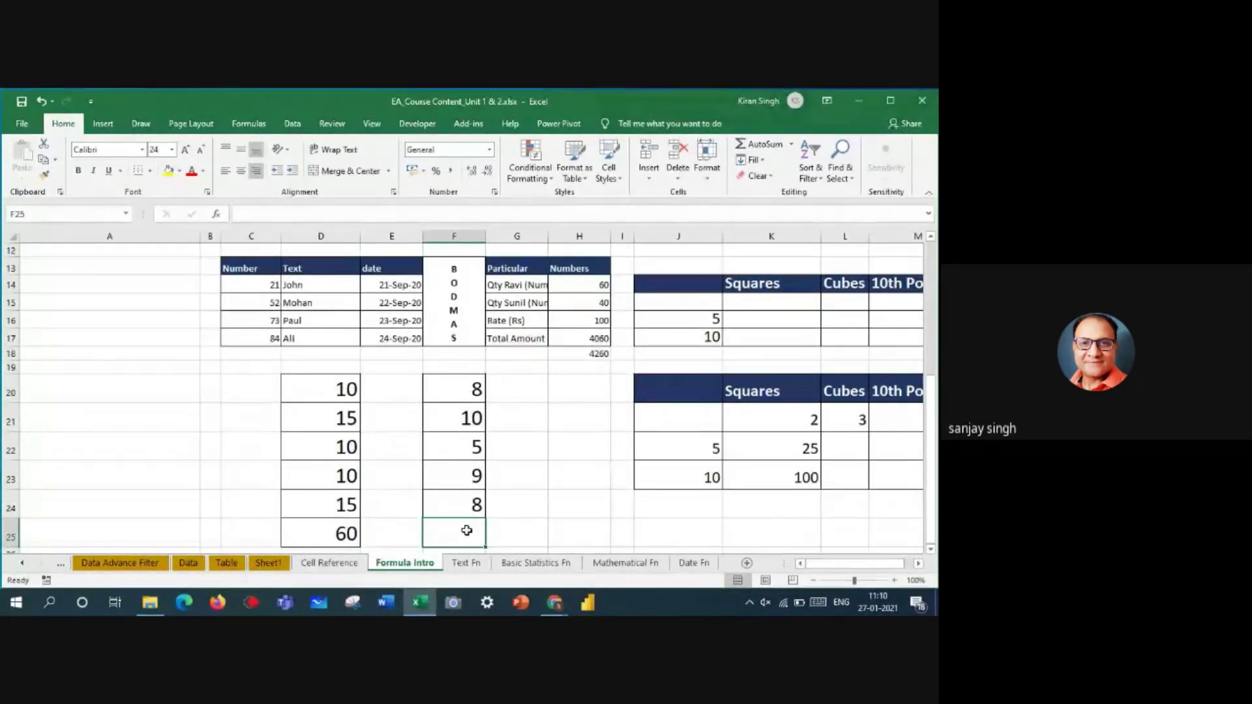
# Start a formula in F25 with "sum" to view the matching function suggestions, and clear the name again
pyautogui.write('=')
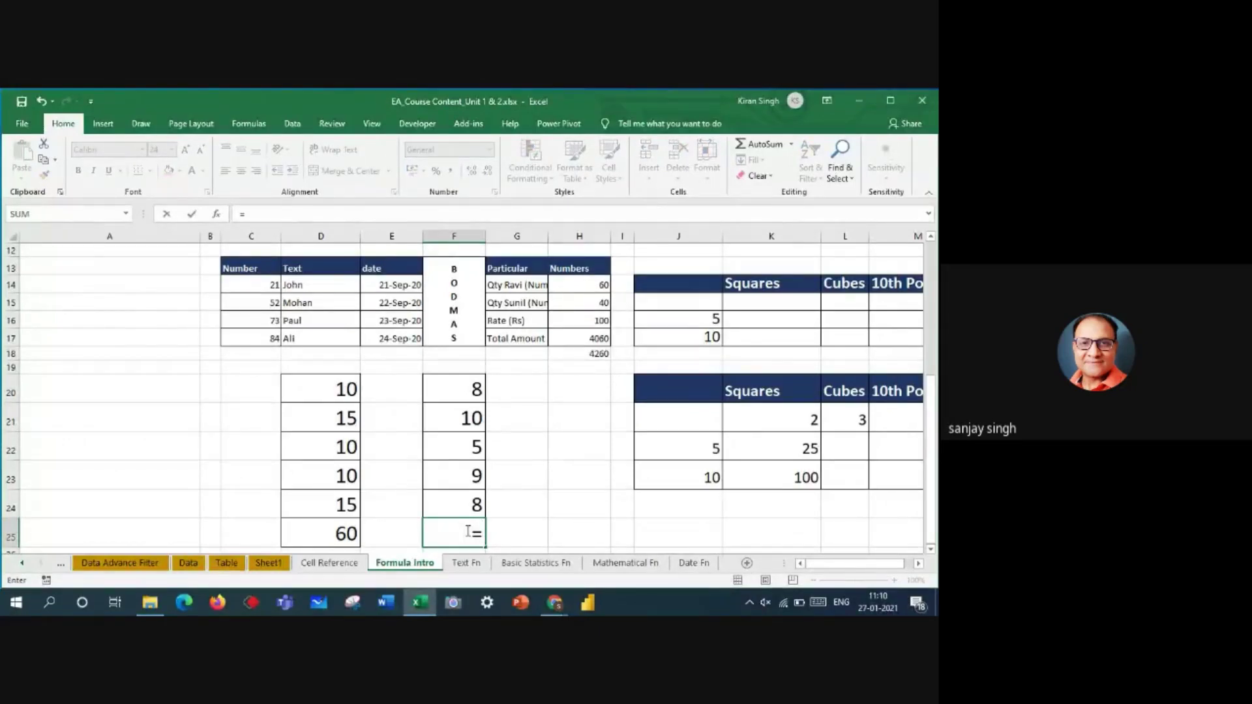
pyautogui.write('sum')
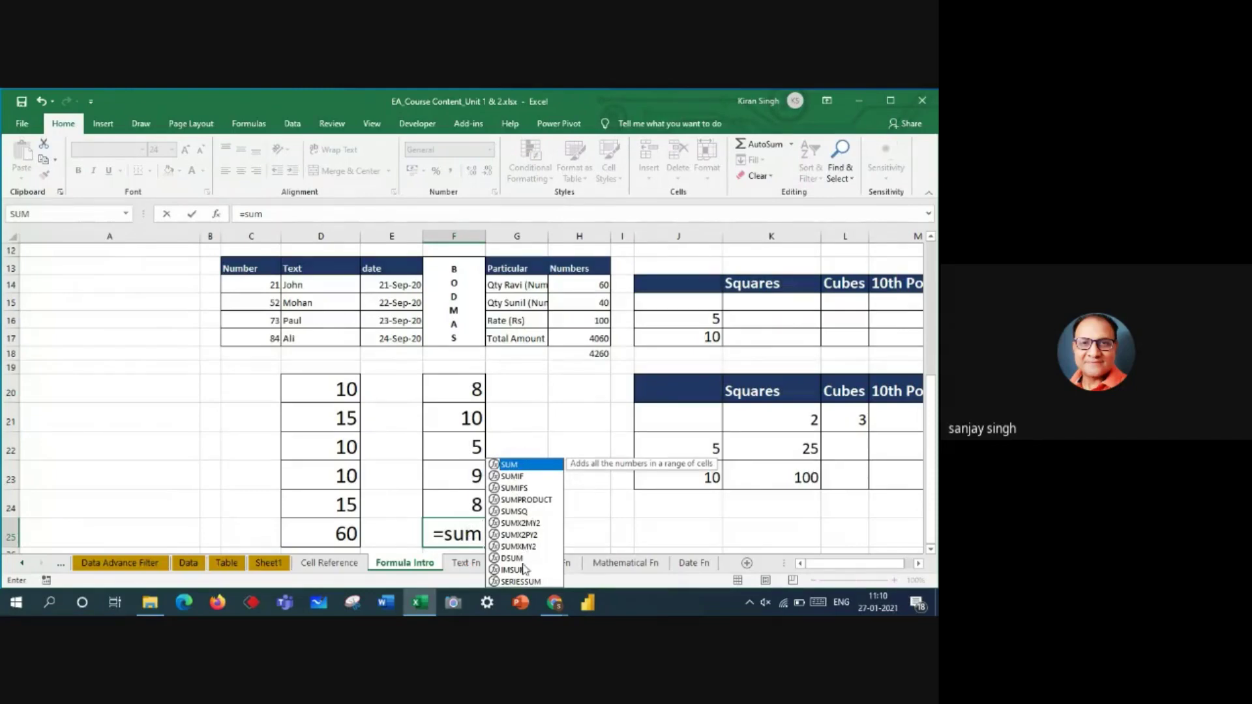
pyautogui.press('BackSpace')
pyautogui.press('BackSpace')
pyautogui.press('BackSpace')
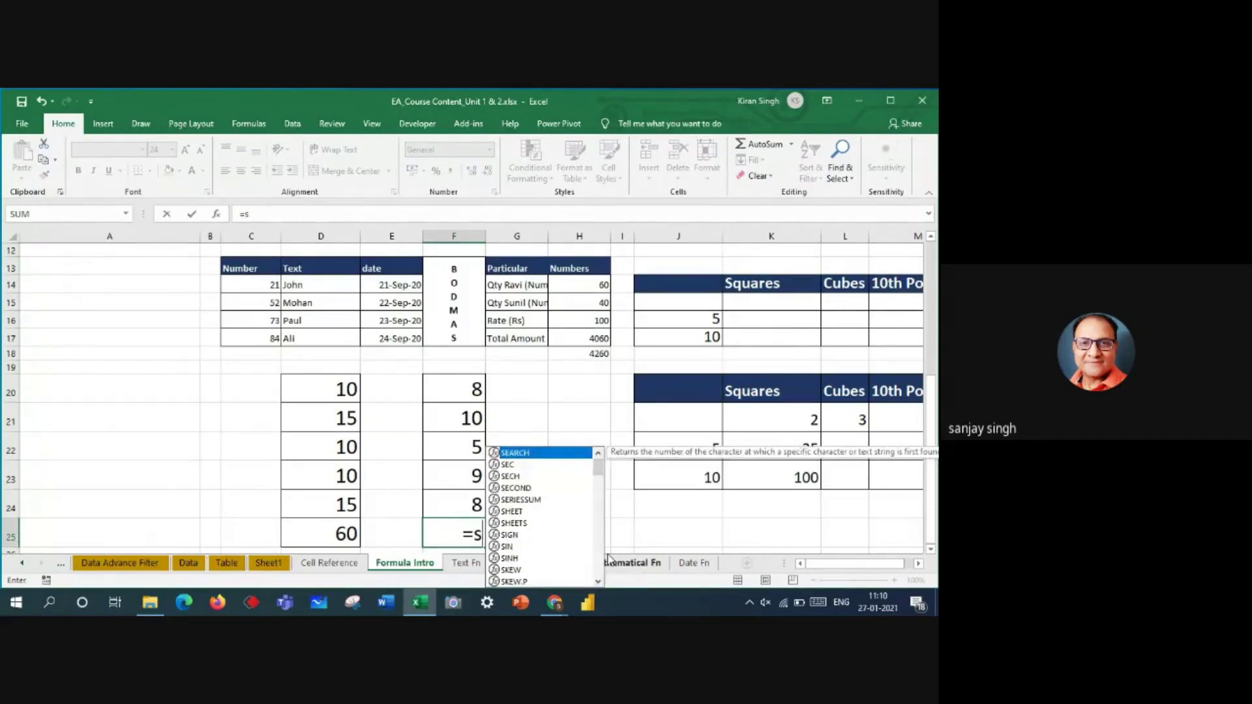
# View the function suggestions for "avera" in F25 and cancel the formula without entering it
pyautogui.write('ave')
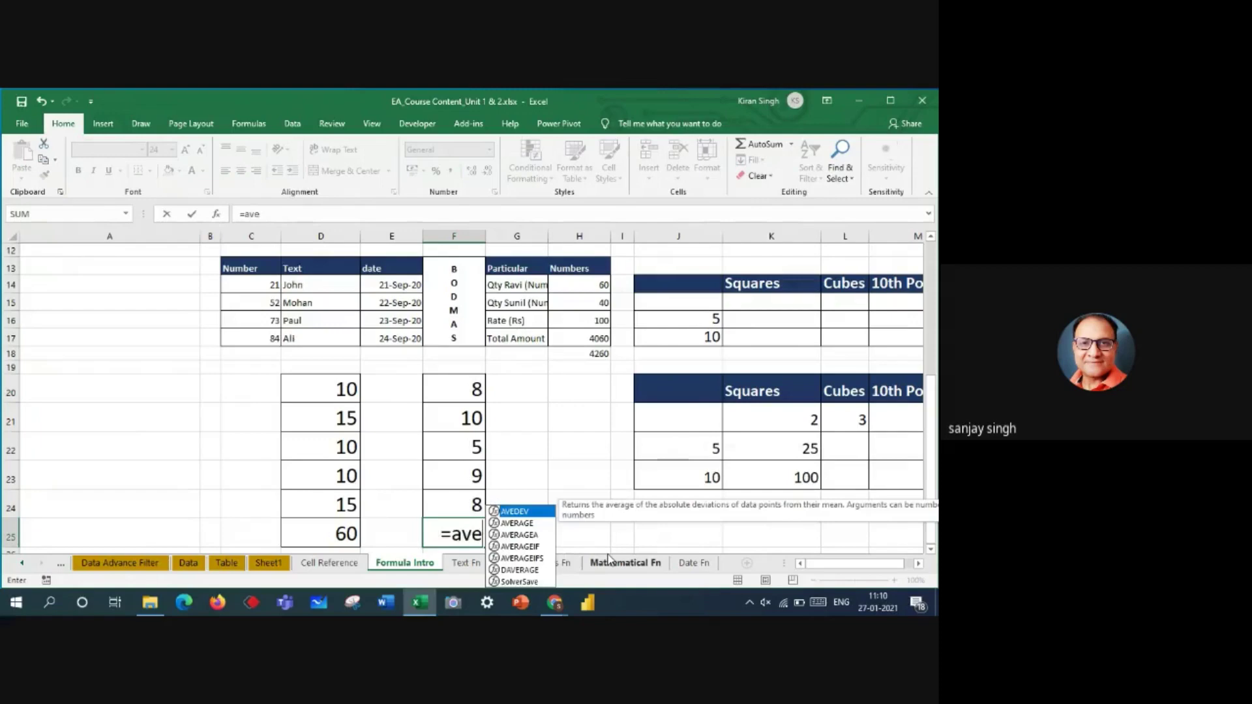
pyautogui.write('ra')
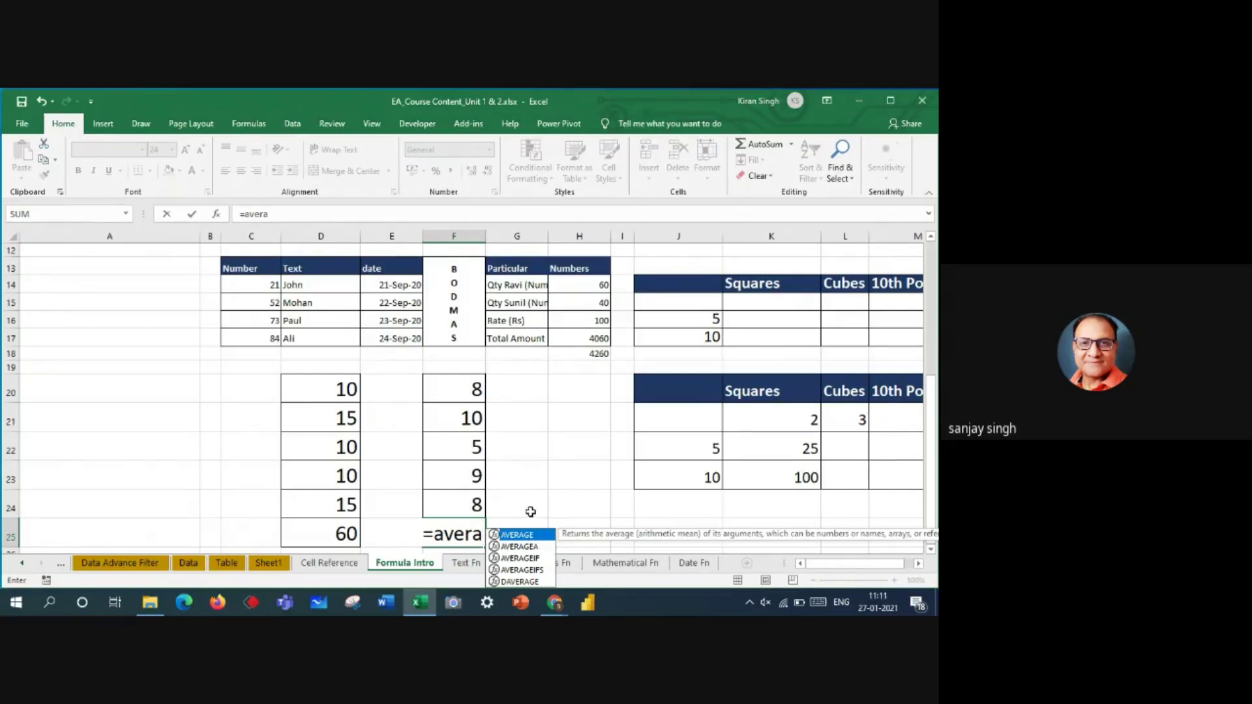
pyautogui.press('BackSpace')
pyautogui.press('BackSpace')
pyautogui.press('BackSpace')
pyautogui.press('BackSpace')
pyautogui.press('BackSpace')
pyautogui.press('BackSpace')
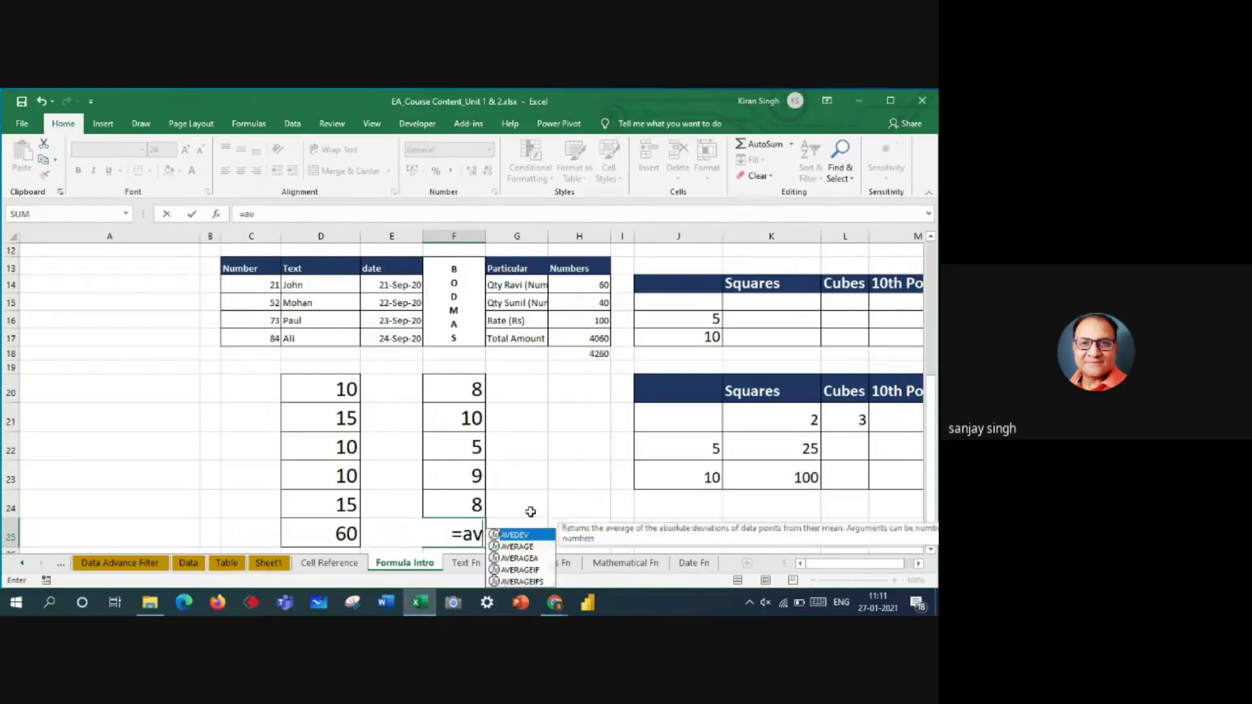
pyautogui.press('Escape')
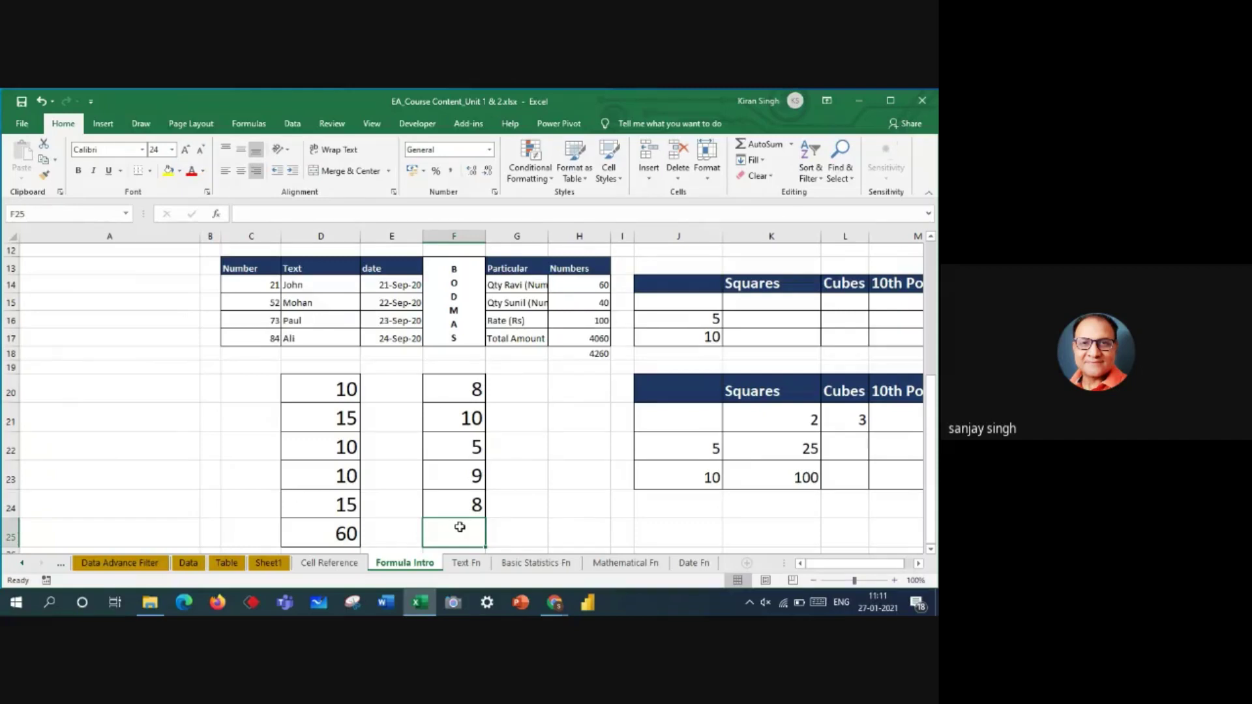
# View the function suggestions for a formula beginning with "prod" in F25 and discard the entry
pyautogui.write('=')
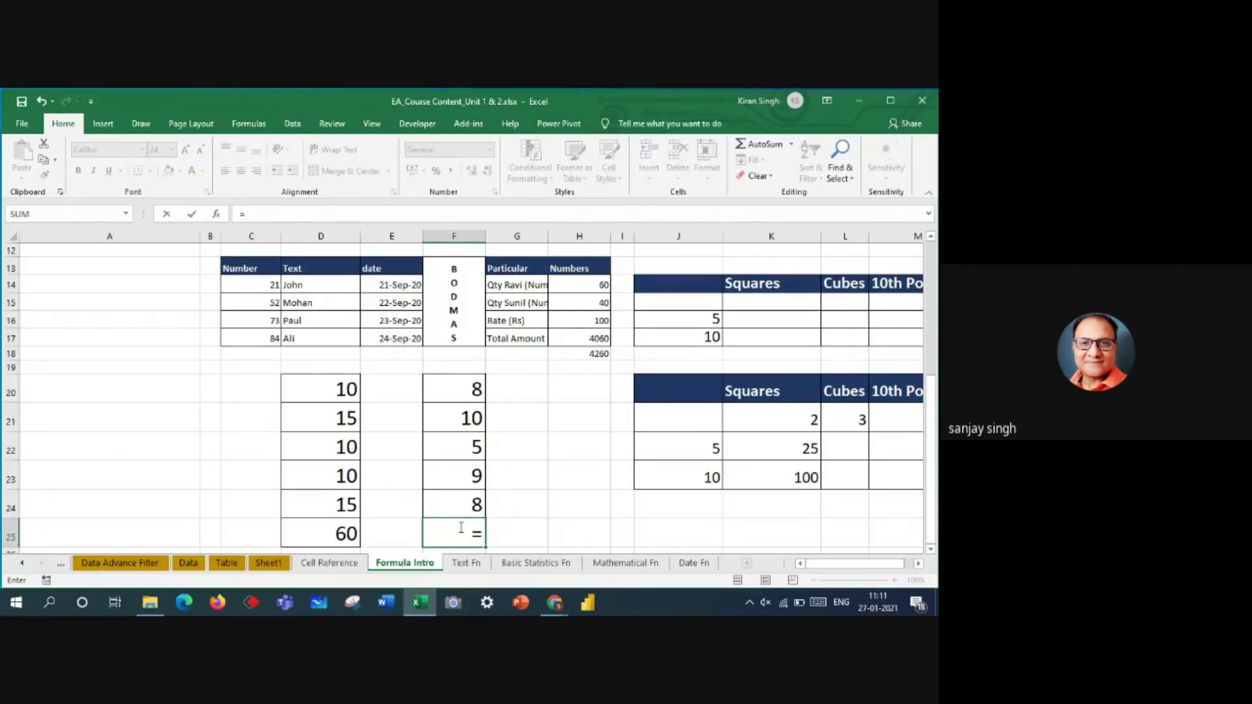
pyautogui.write('pr')
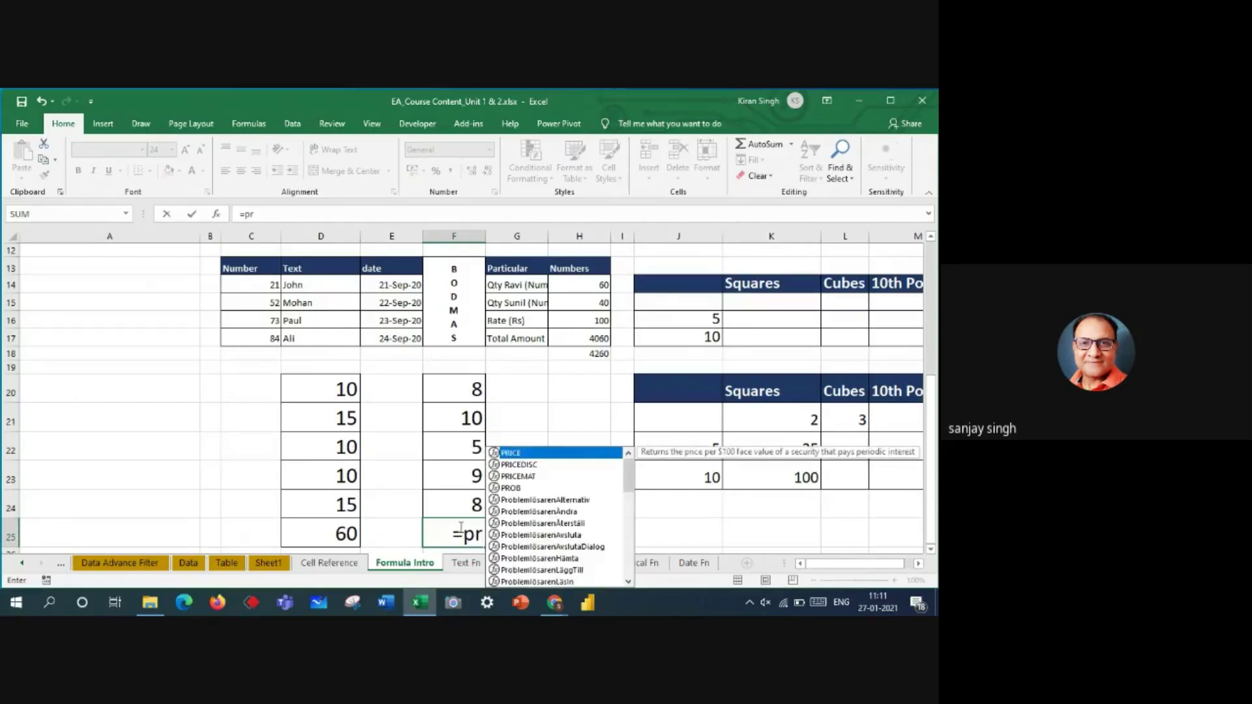
pyautogui.write('o')
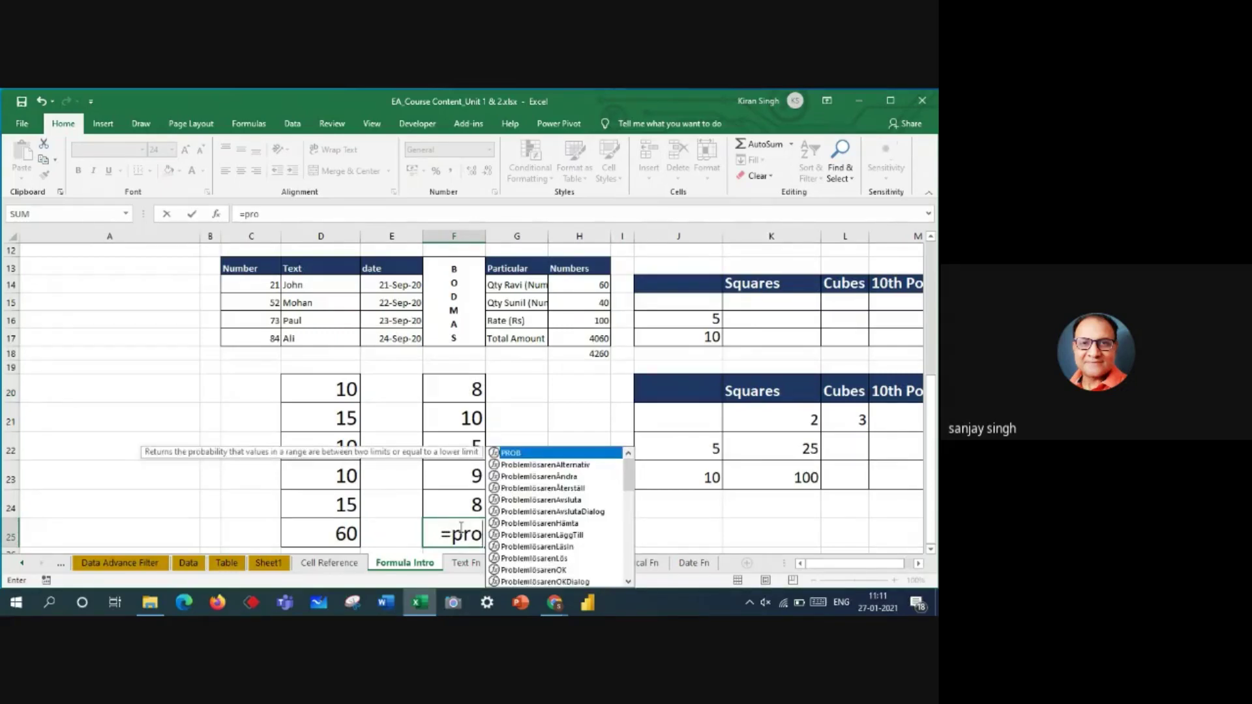
pyautogui.write('d')
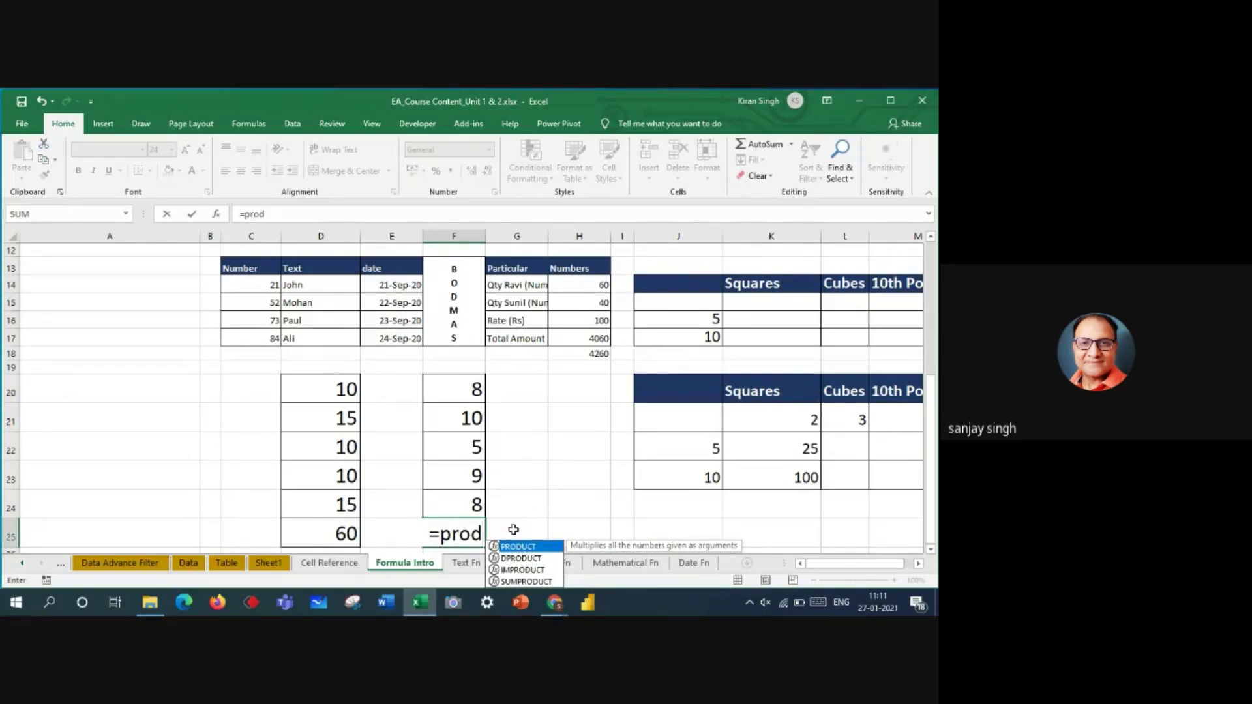
pyautogui.press('BackSpace')
pyautogui.press('BackSpace')
pyautogui.press('BackSpace')
pyautogui.press('BackSpace')
pyautogui.press('BackSpace')
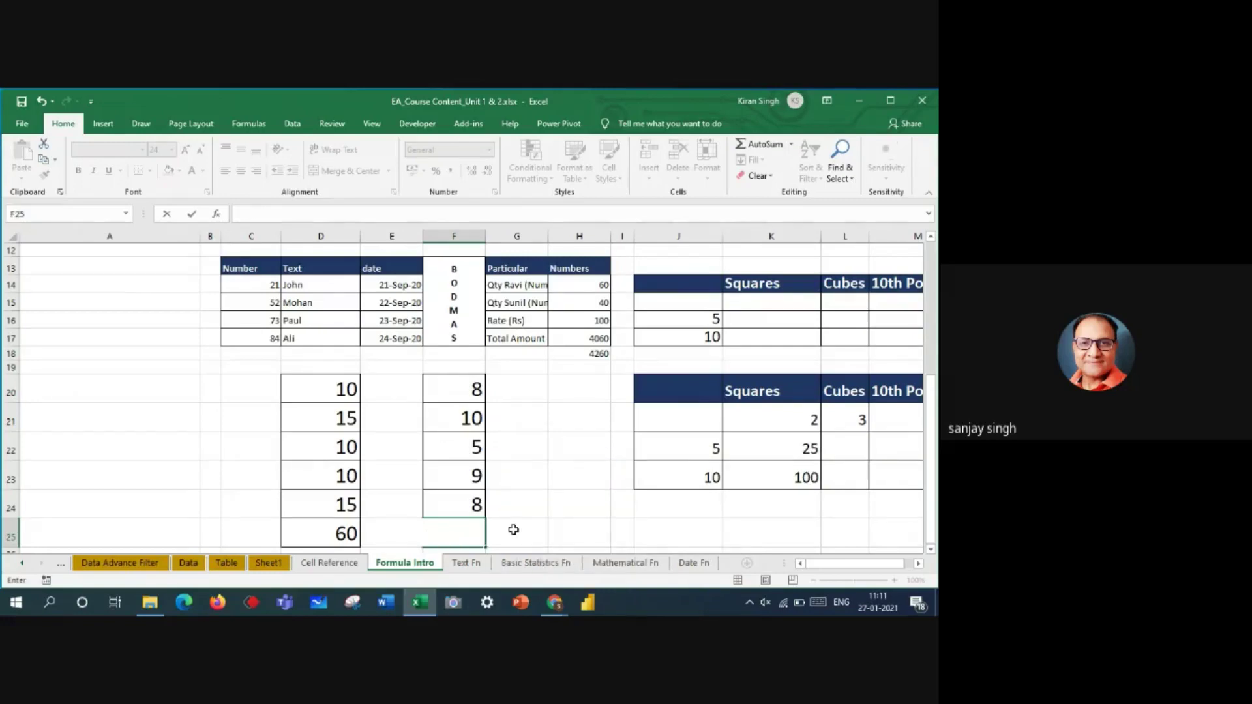
pyautogui.press('Escape')
pyautogui.click(541, 497)
# Use Insert Function to choose SUM from the recently used functions and total F20:F24 in F25
pyautogui.click(469, 534)
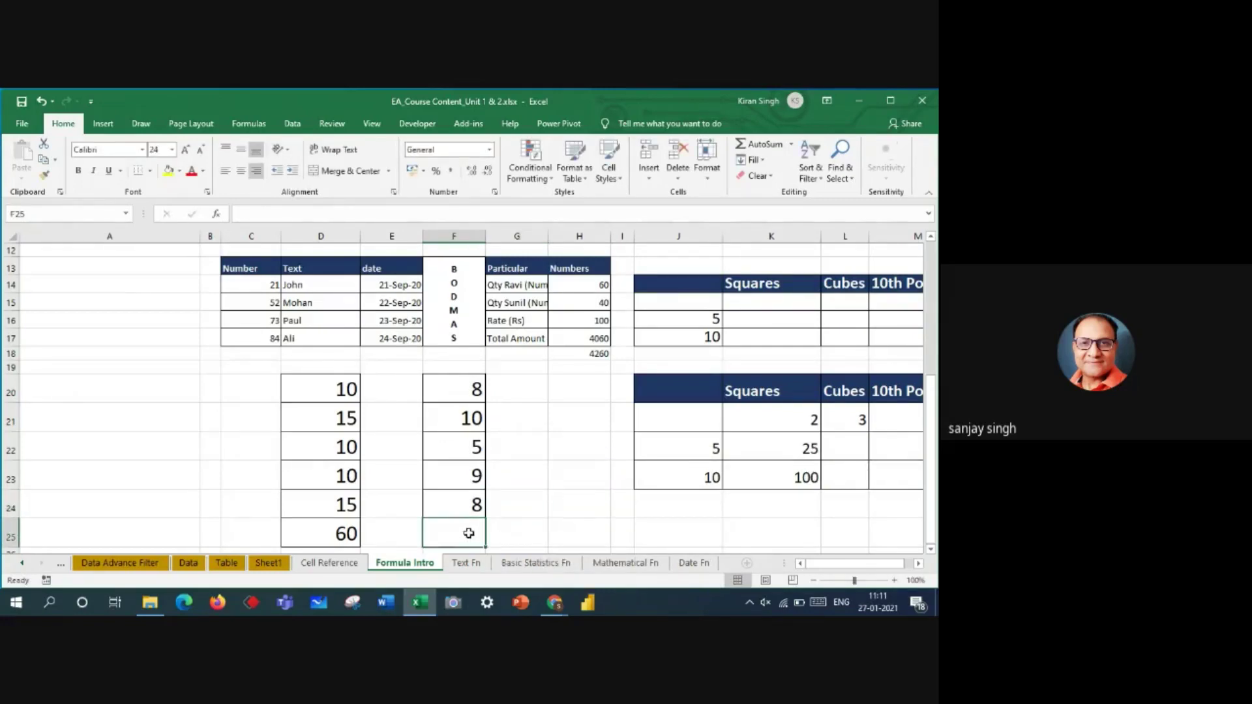
pyautogui.click(217, 216)
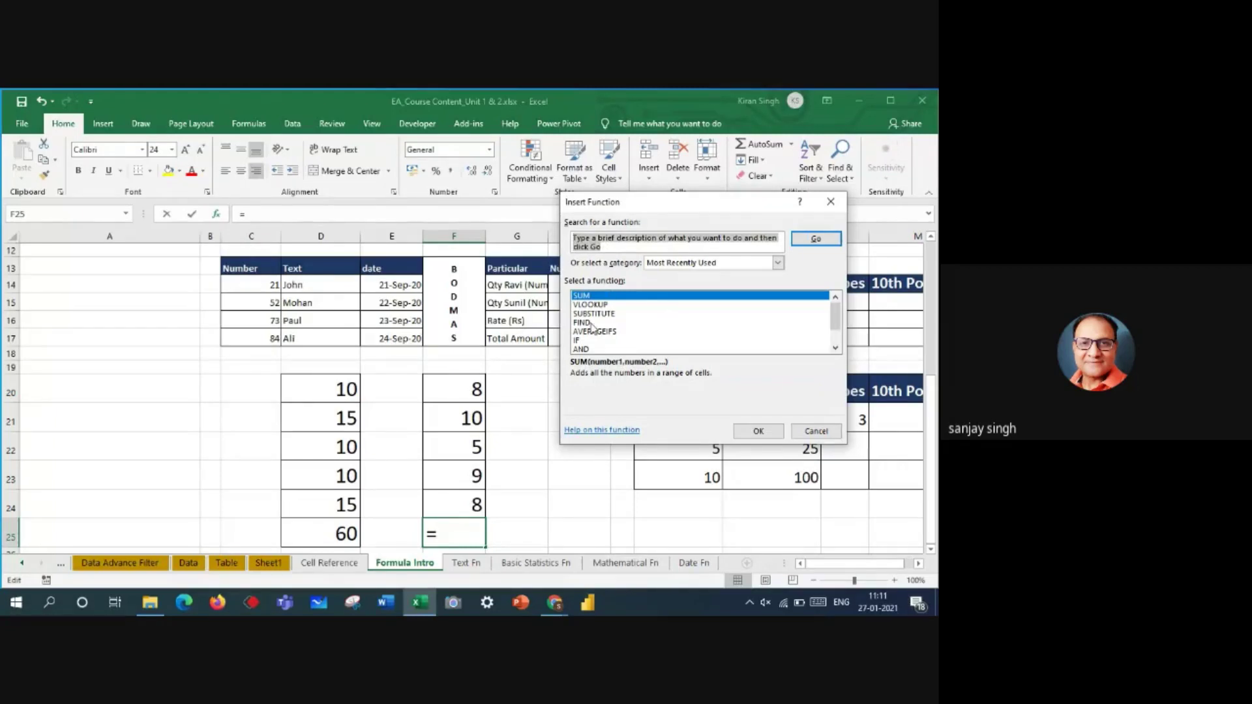
pyautogui.click(587, 297)
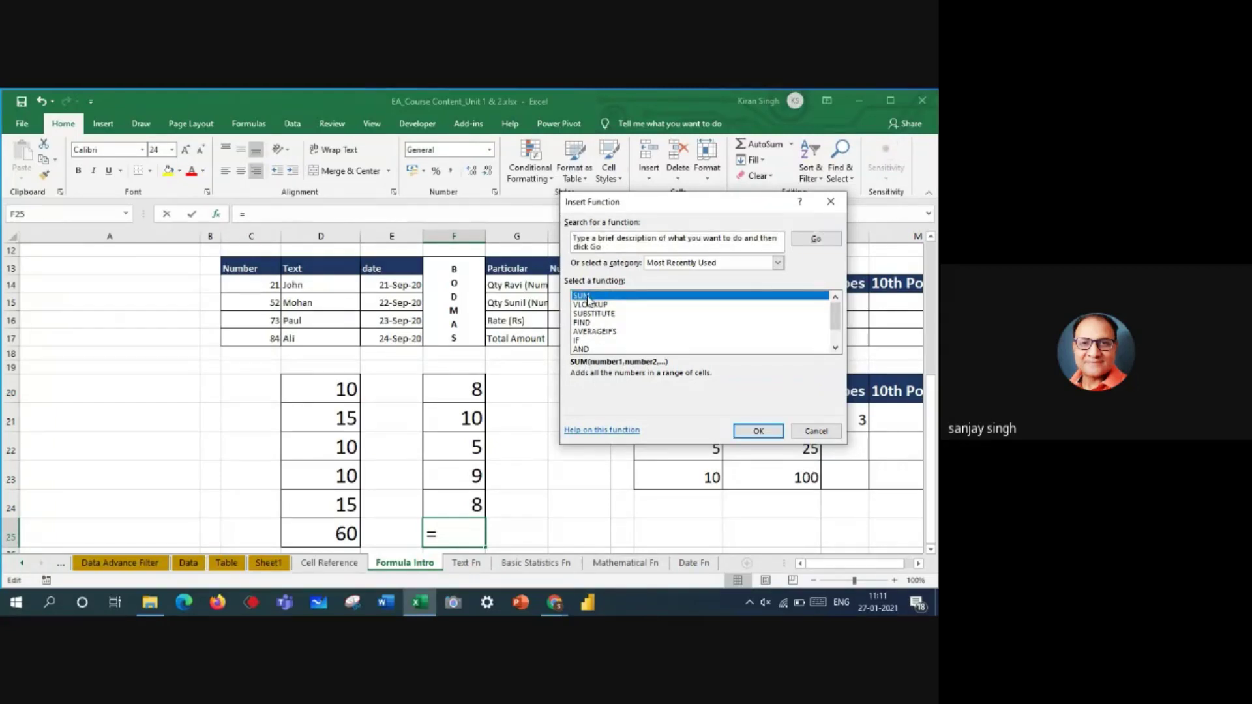
pyautogui.click(758, 432)
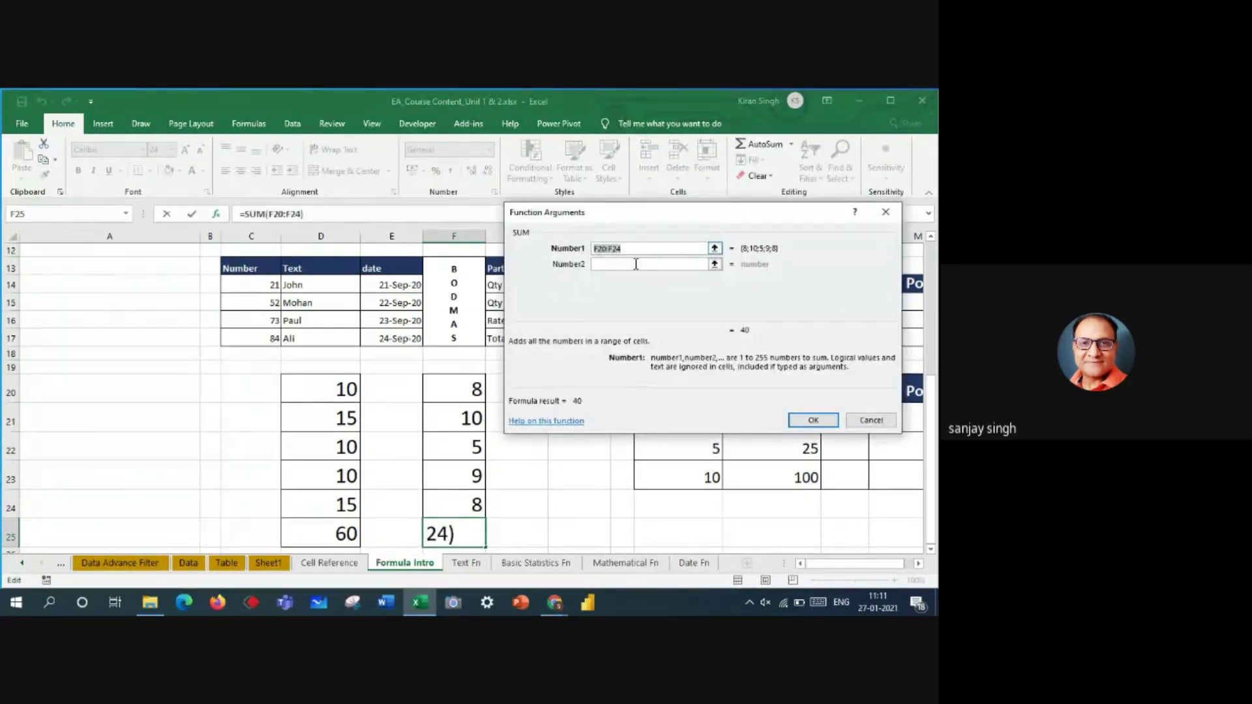
pyautogui.click(812, 420)
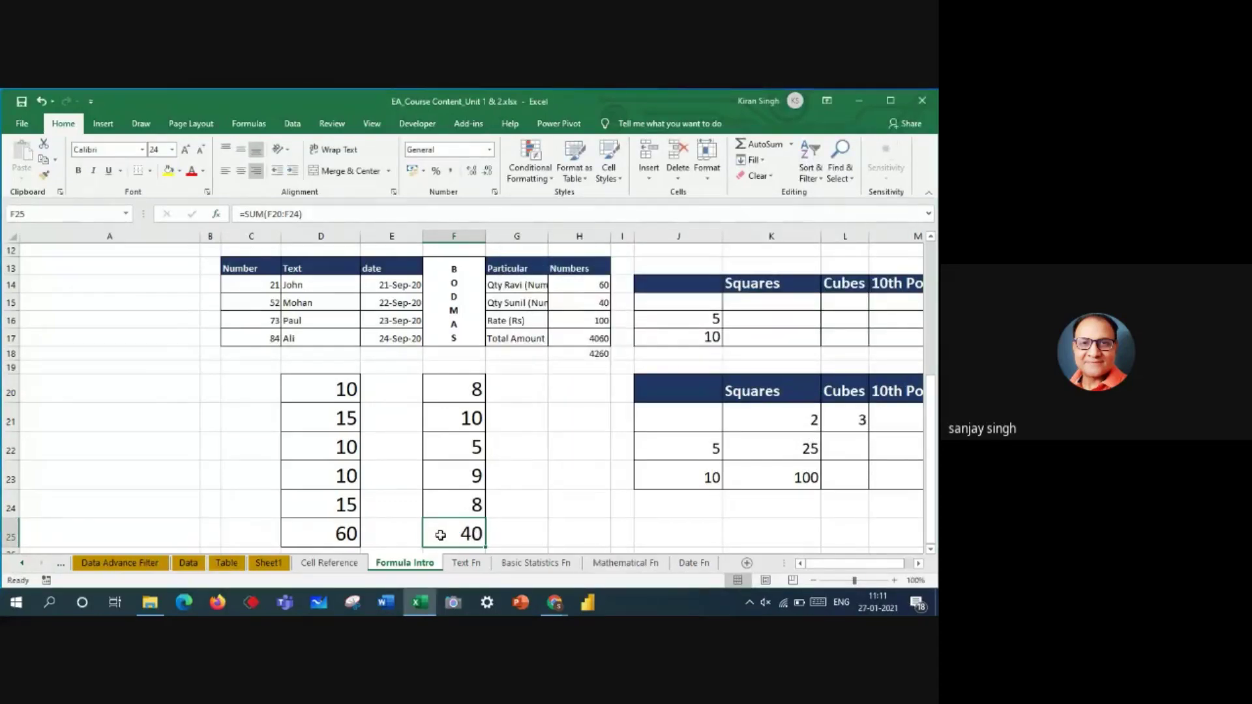
# On the Text Fn sheet, clear the example results in E14:L16 under the function headings
pyautogui.click(467, 563)
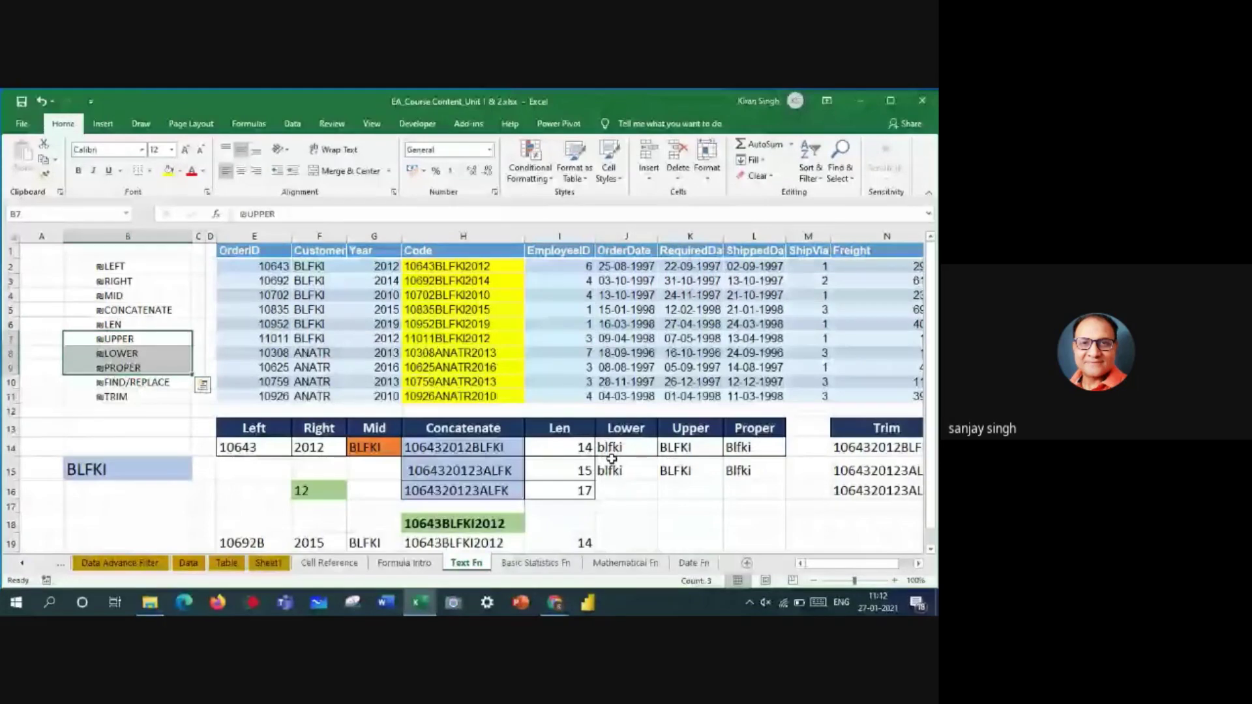
pyautogui.moveTo(229, 447); pyautogui.dragTo(751, 486)
pyautogui.press('Delete')
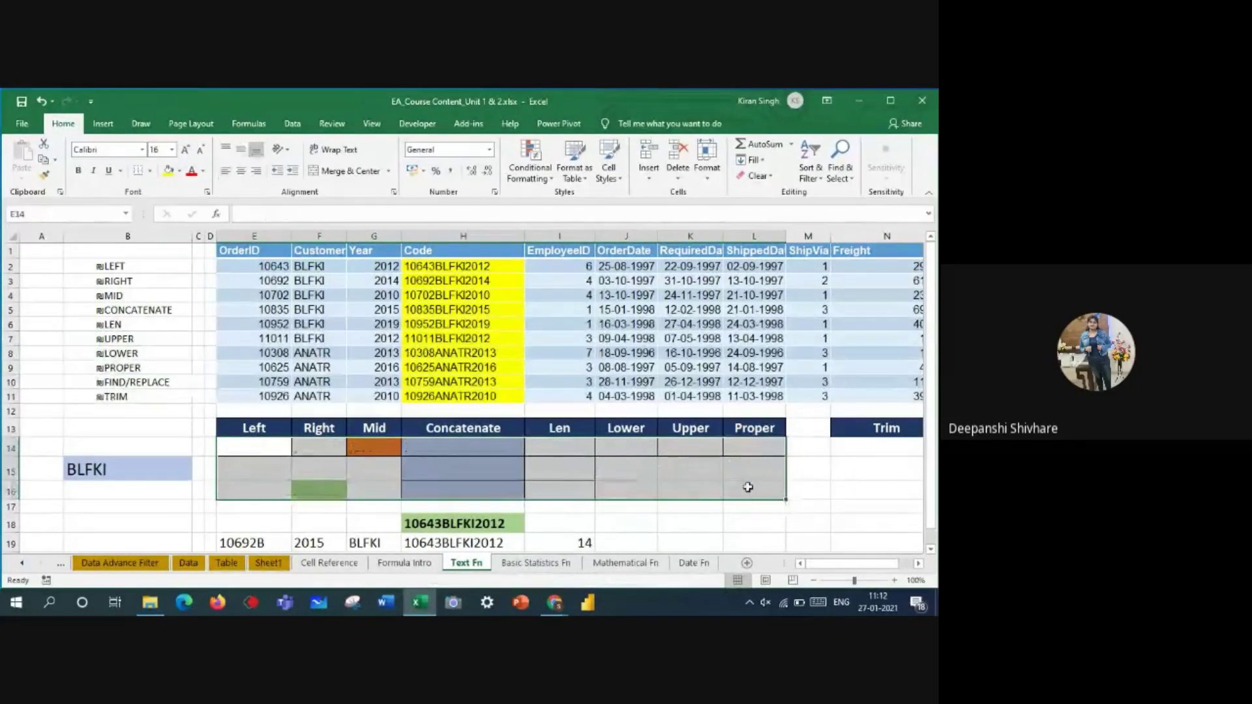
pyautogui.click(752, 520)
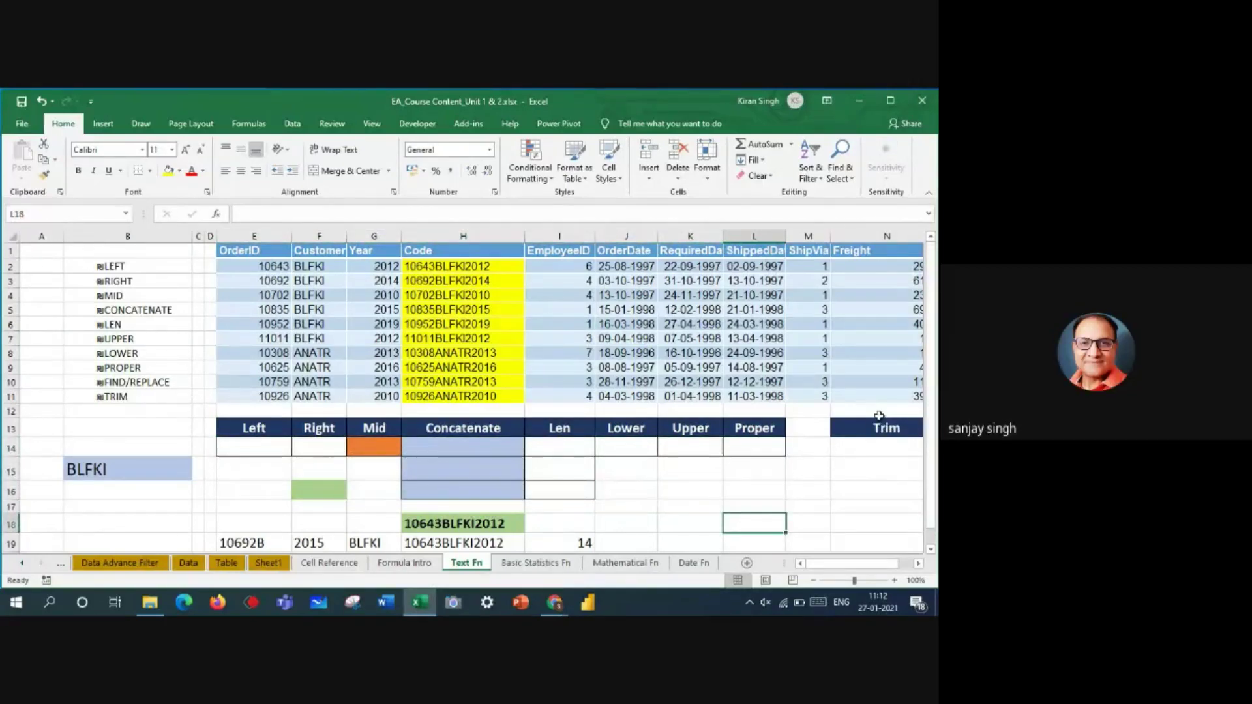
# Go through the list of text functions in column B, from LEFT to TRIM
pyautogui.click(115, 280)
pyautogui.click(126, 299)
pyautogui.click(131, 311)
pyautogui.click(126, 326)
pyautogui.click(126, 340)
pyautogui.click(135, 356)
pyautogui.click(149, 370)
pyautogui.click(154, 385)
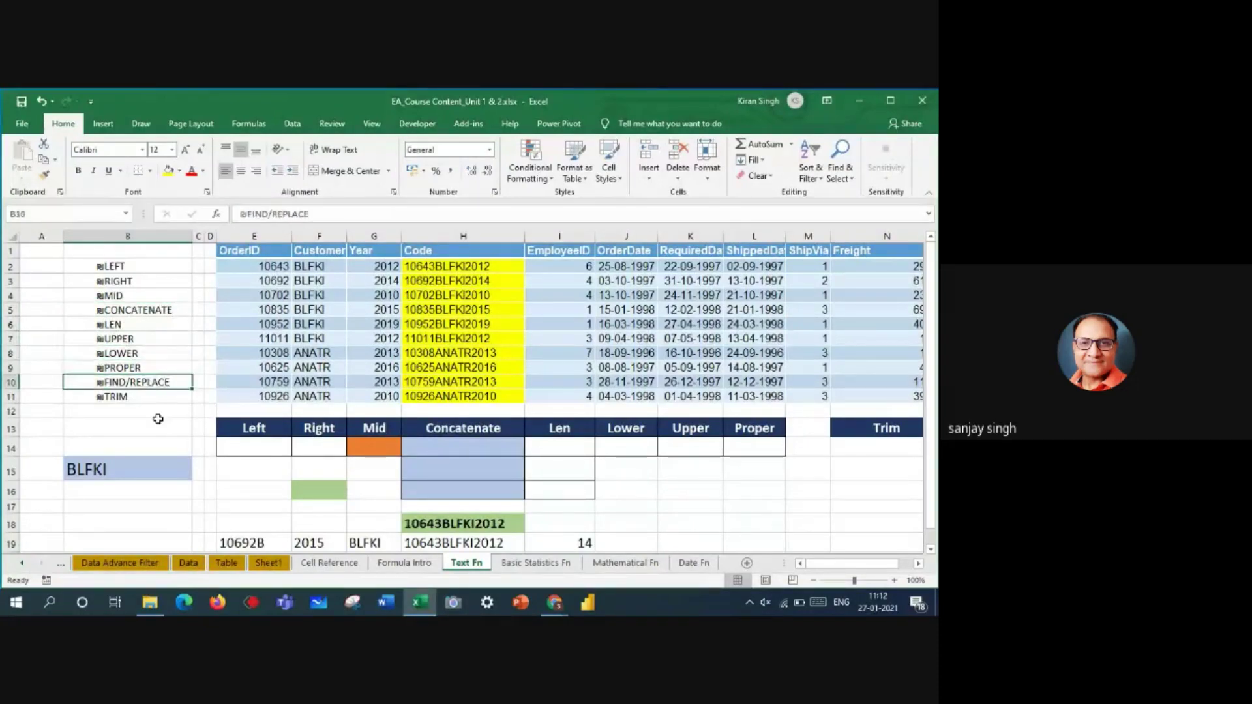
pyautogui.click(133, 398)
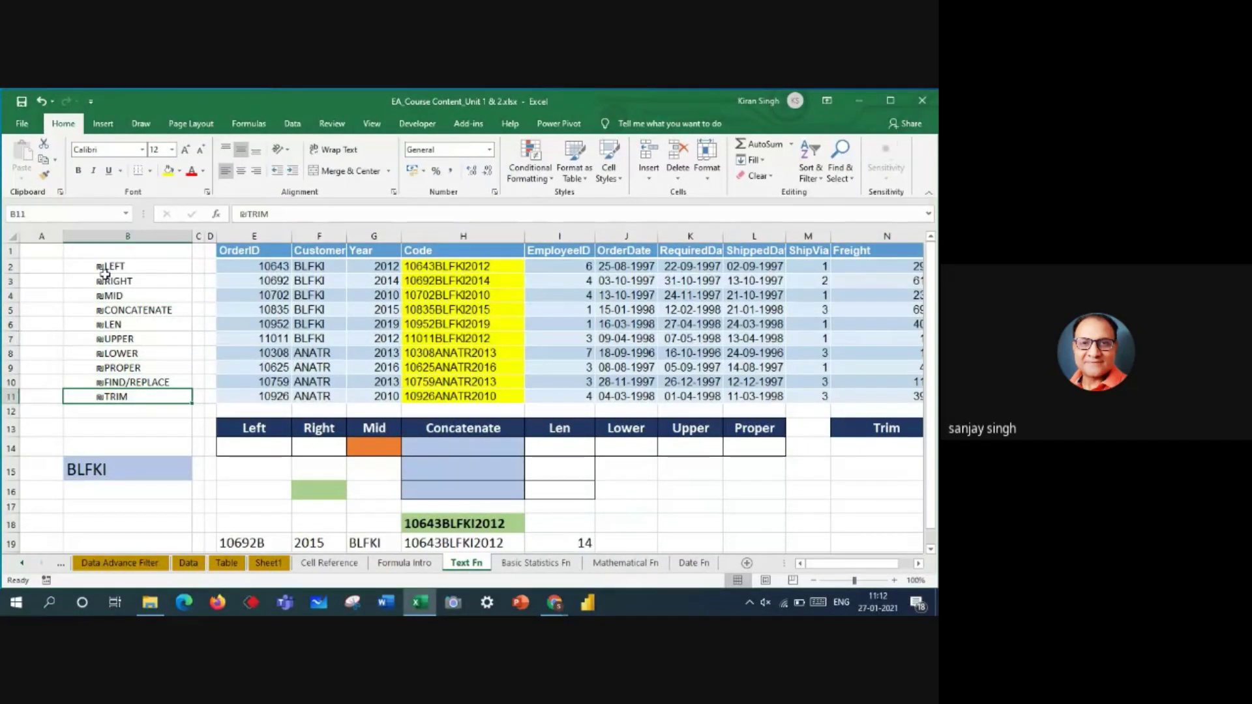
pyautogui.moveTo(107, 266); pyautogui.dragTo(133, 397)
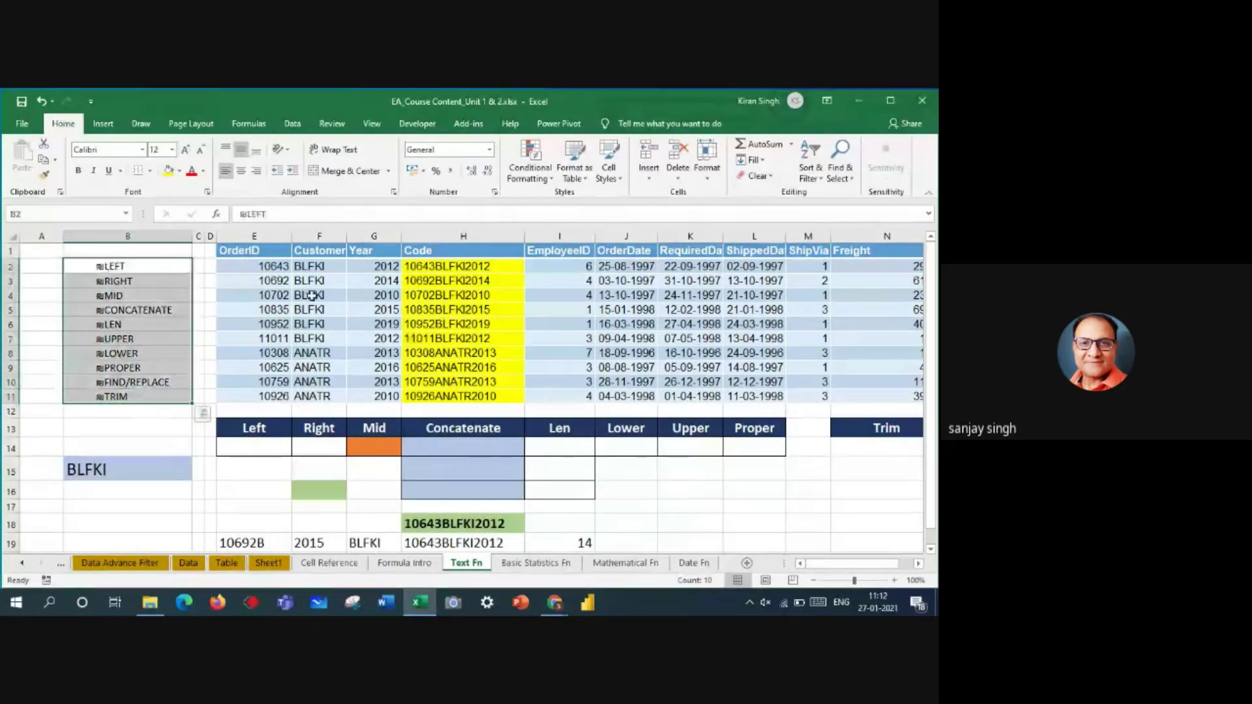
# Examine the Left heading in E13 and the combined order codes in H2:H11
pyautogui.click(266, 428)
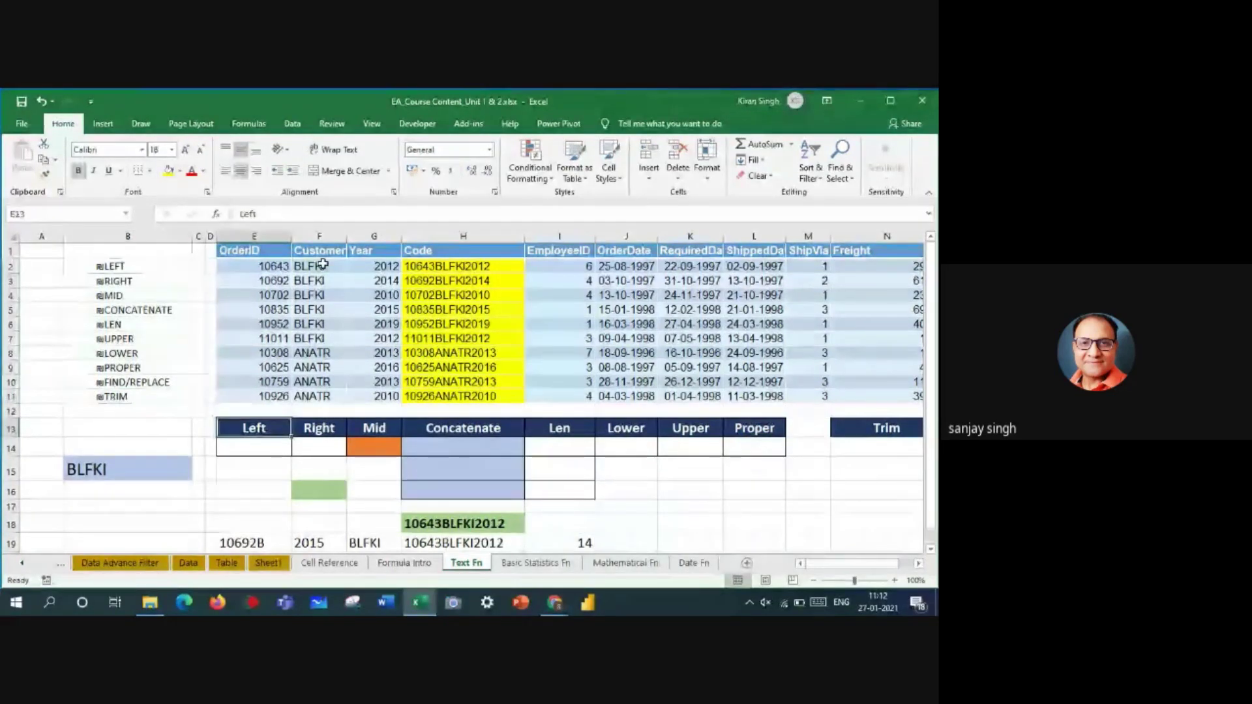
pyautogui.moveTo(479, 264); pyautogui.dragTo(494, 395)
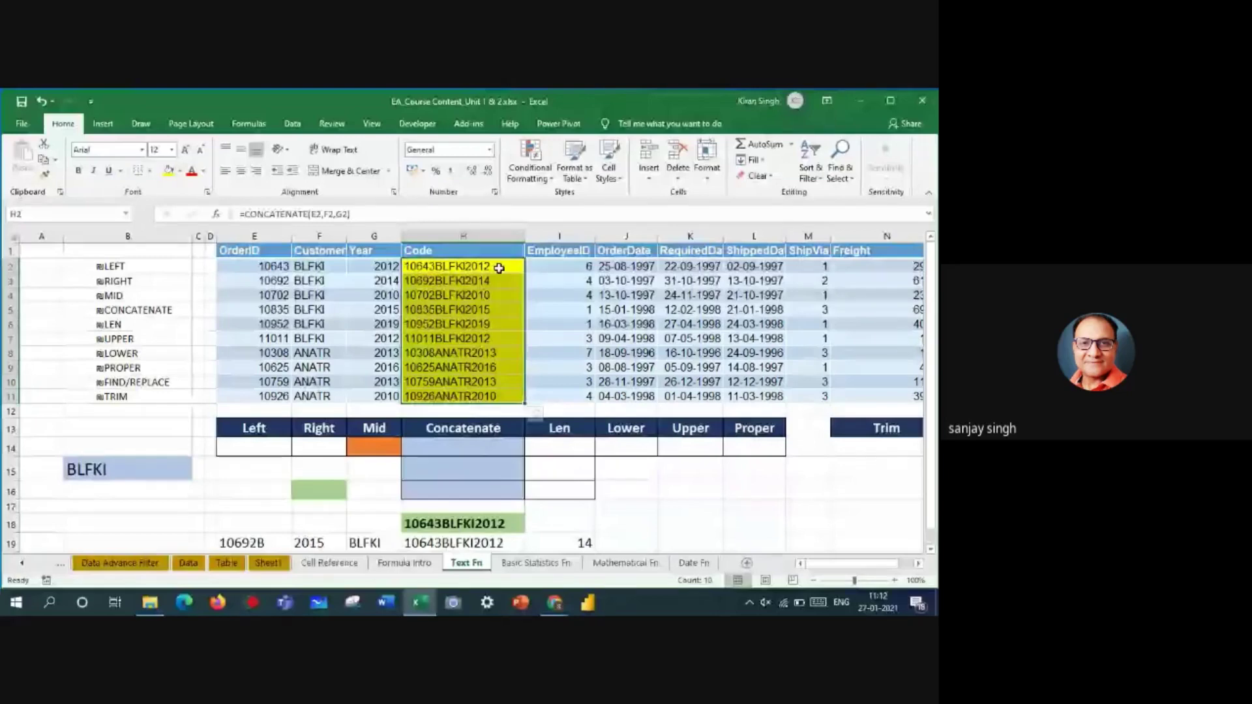
pyautogui.click(428, 267)
pyautogui.doubleClick(434, 267)
pyautogui.click(420, 277)
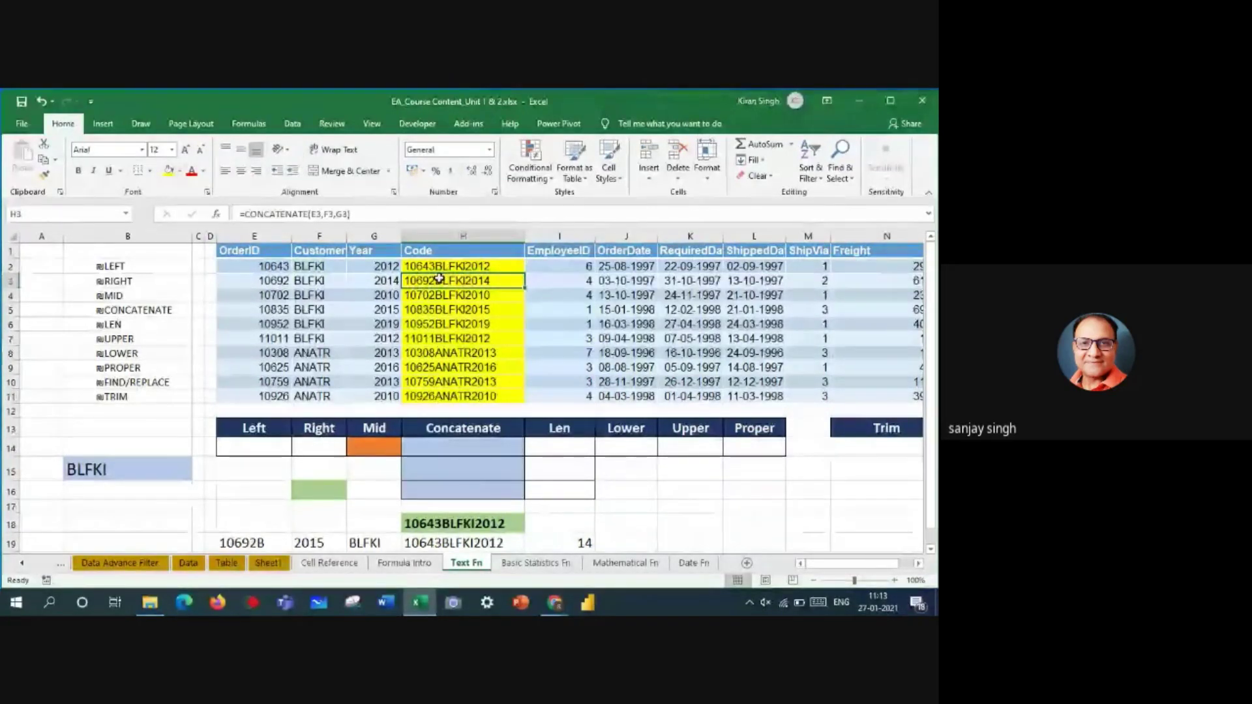
# Enter the formula =left(h2,5) in E14 to extract the first five characters of the order code
pyautogui.click(256, 447)
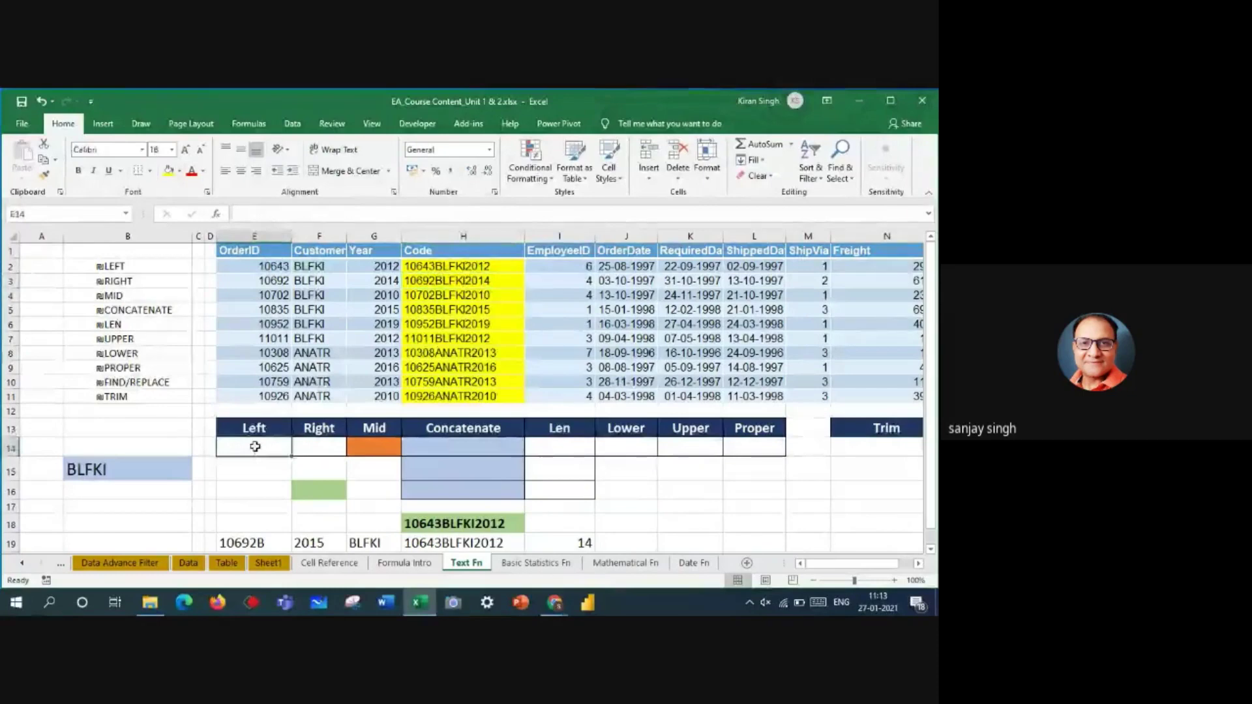
pyautogui.write('=lef')
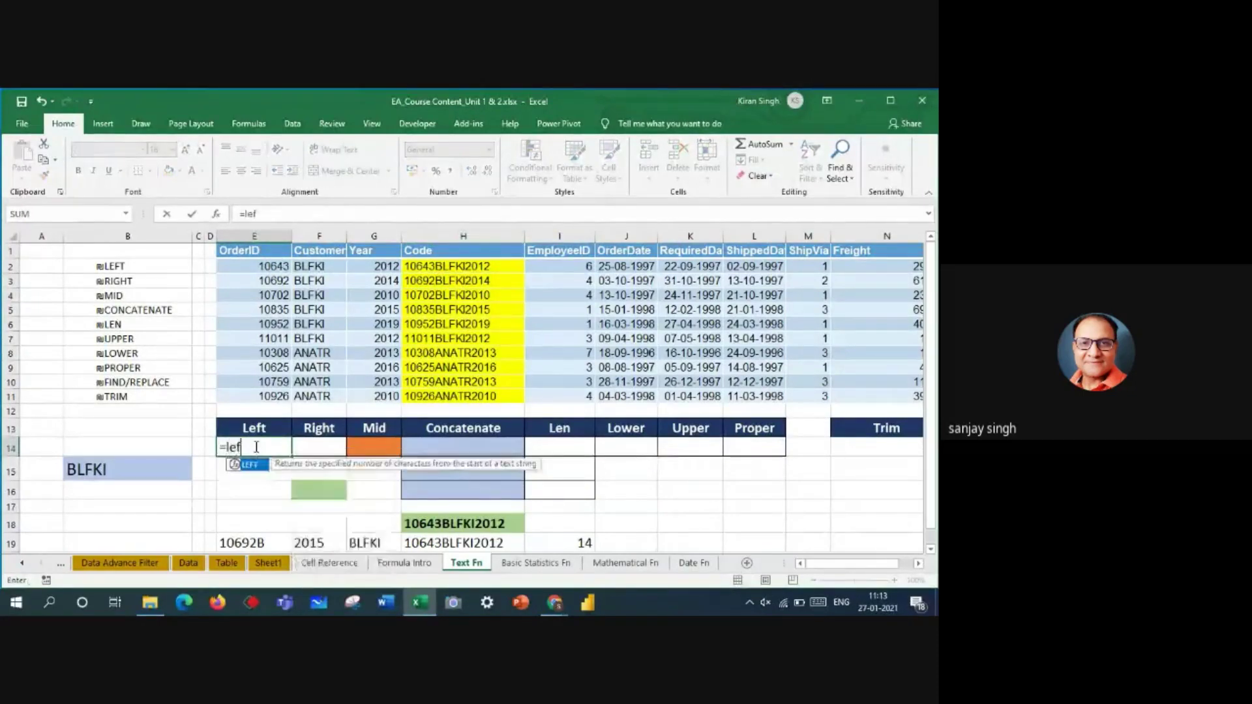
pyautogui.write('t(')
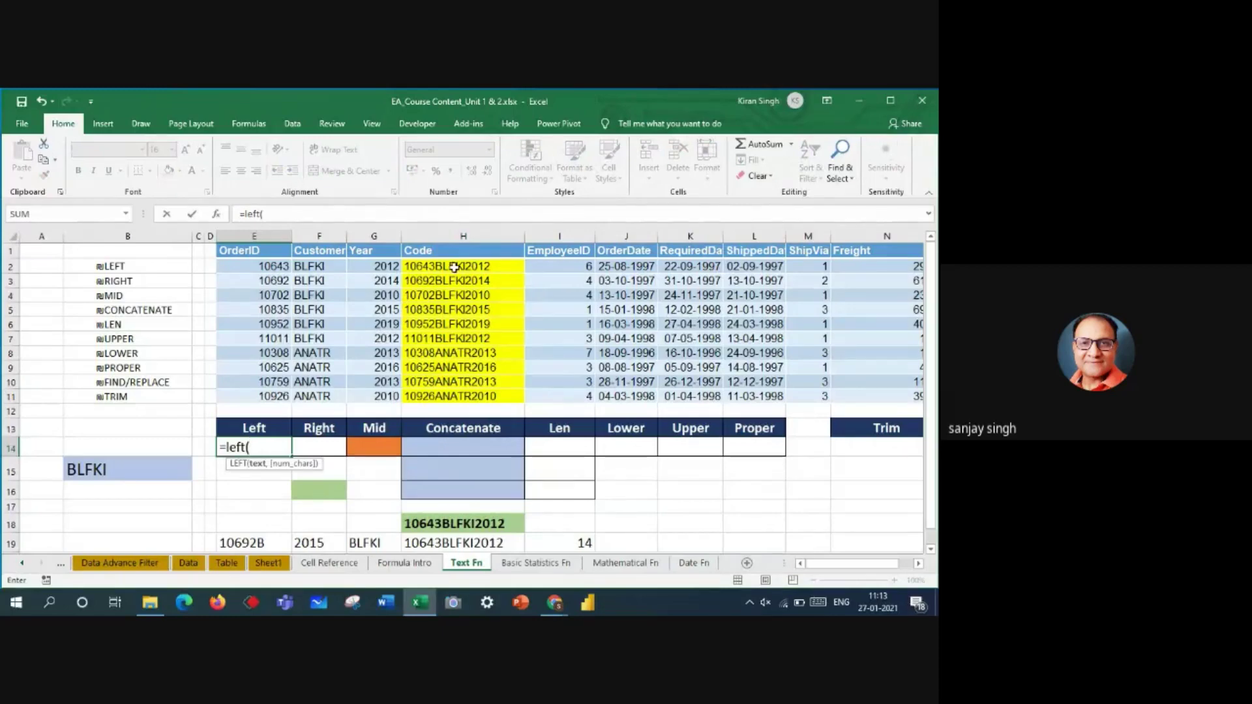
pyautogui.write('h')
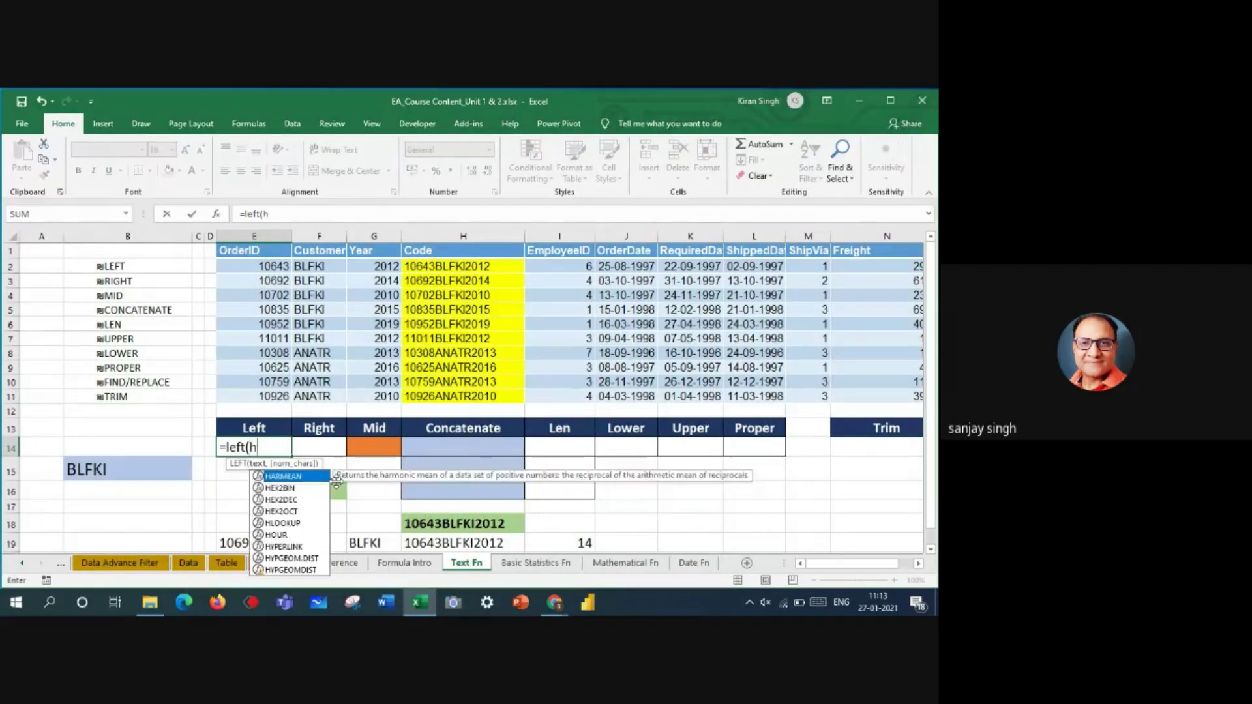
pyautogui.write('2)')
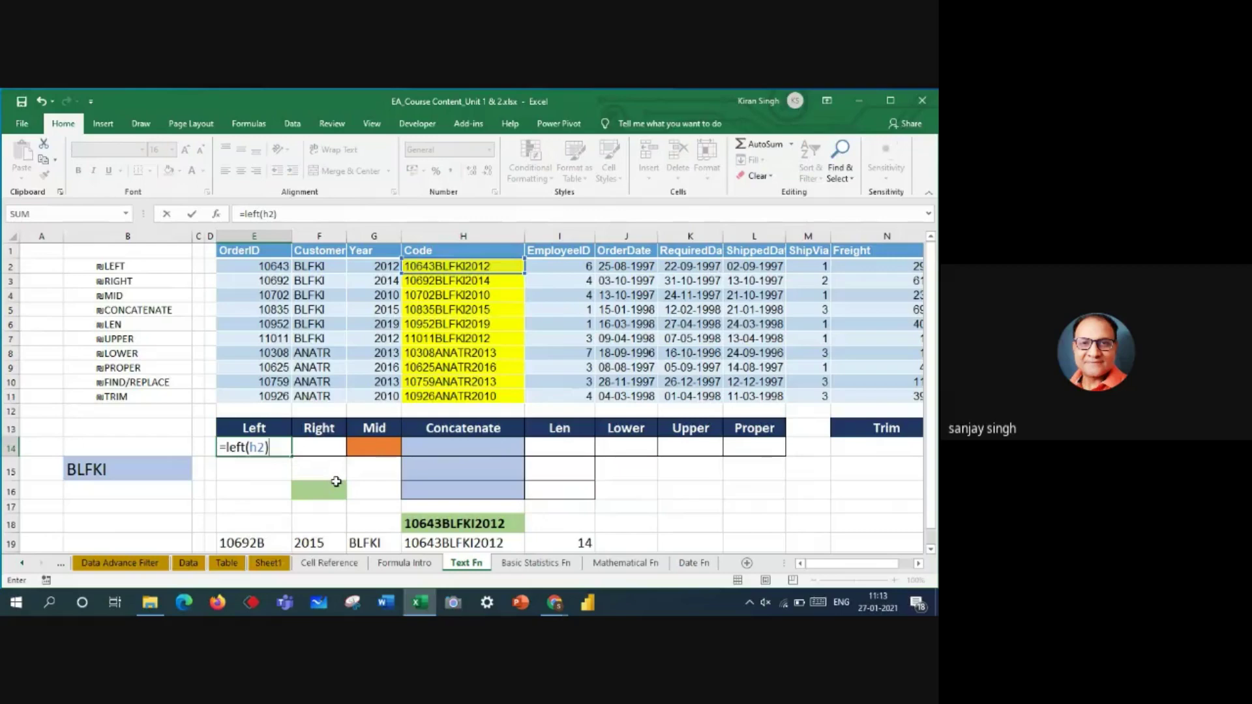
pyautogui.click(264, 447)
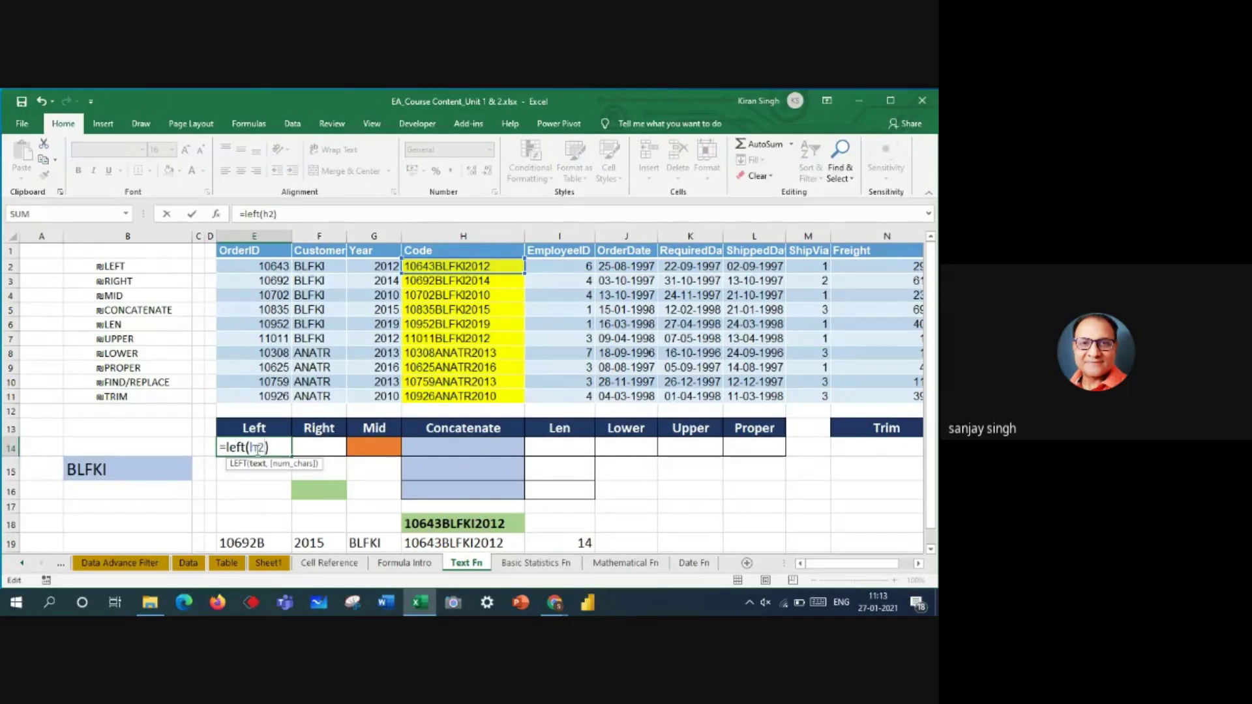
pyautogui.write(',')
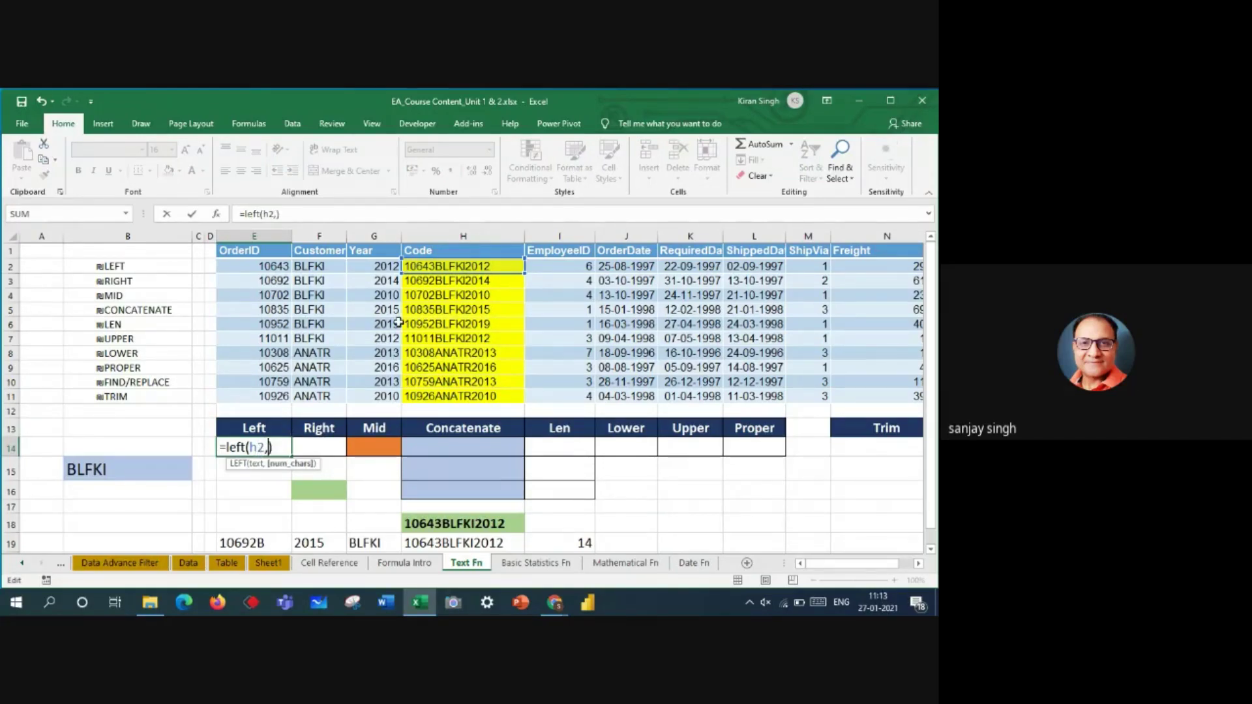
pyautogui.write('5')
pyautogui.press('Return')
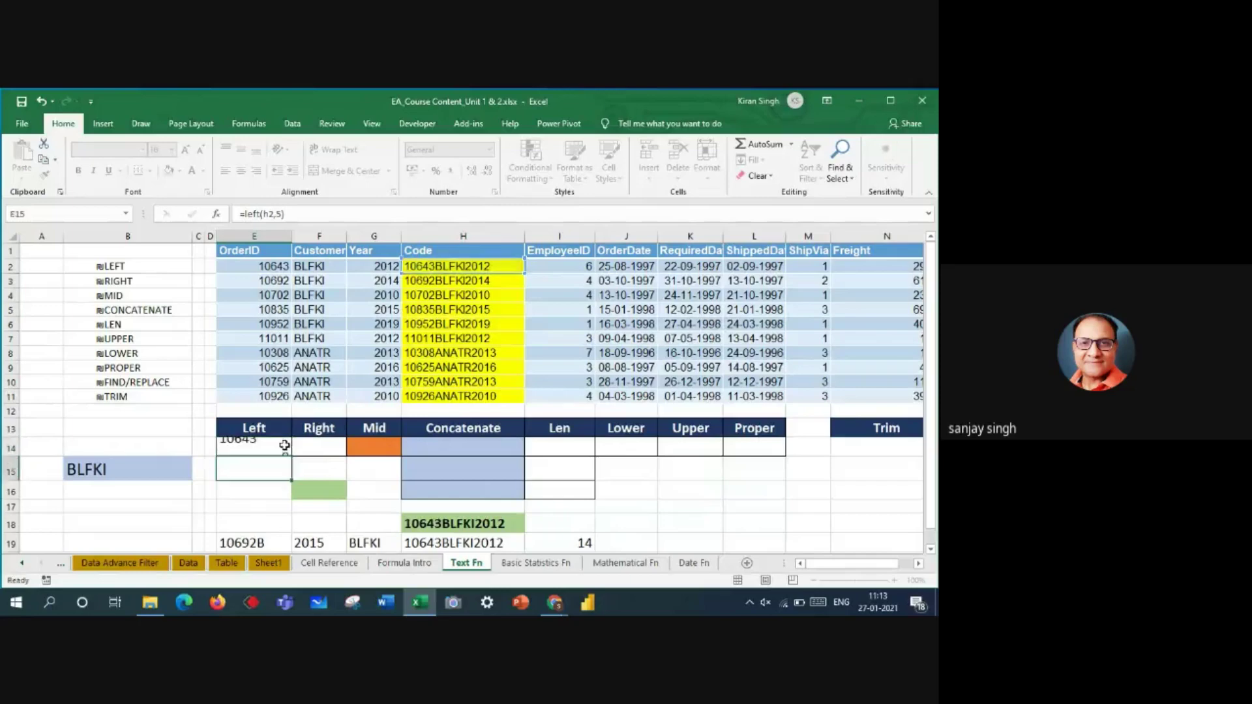
# Fill the LEFT formula from E14 down to E17, and clear the contents of E14:E17
pyautogui.click(257, 448)
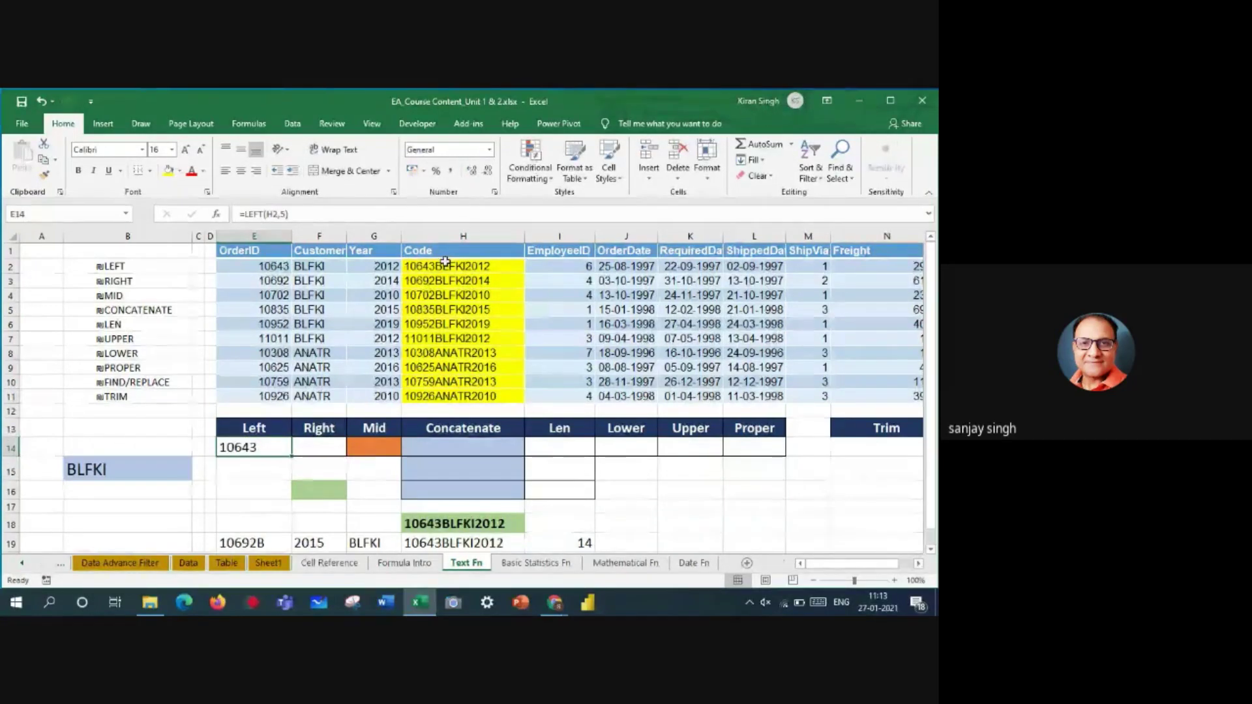
pyautogui.moveTo(291, 455); pyautogui.dragTo(290, 509)
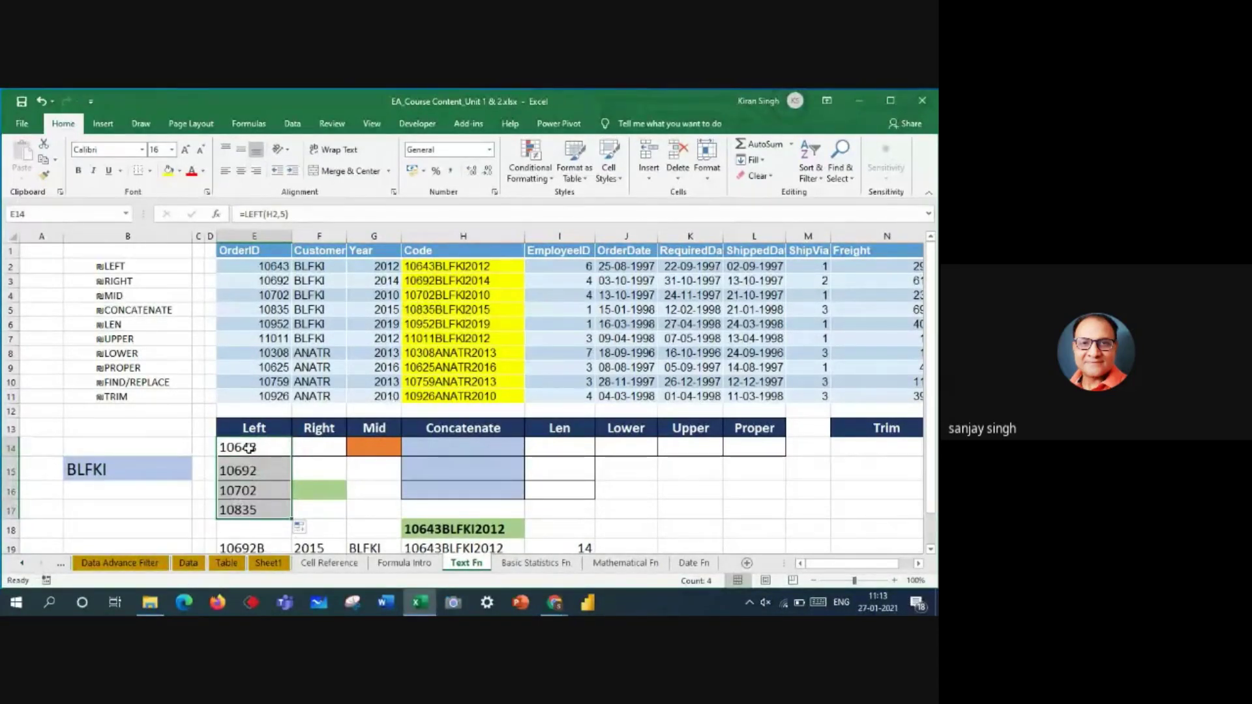
pyautogui.moveTo(249, 453); pyautogui.dragTo(252, 509)
pyautogui.press('Delete')
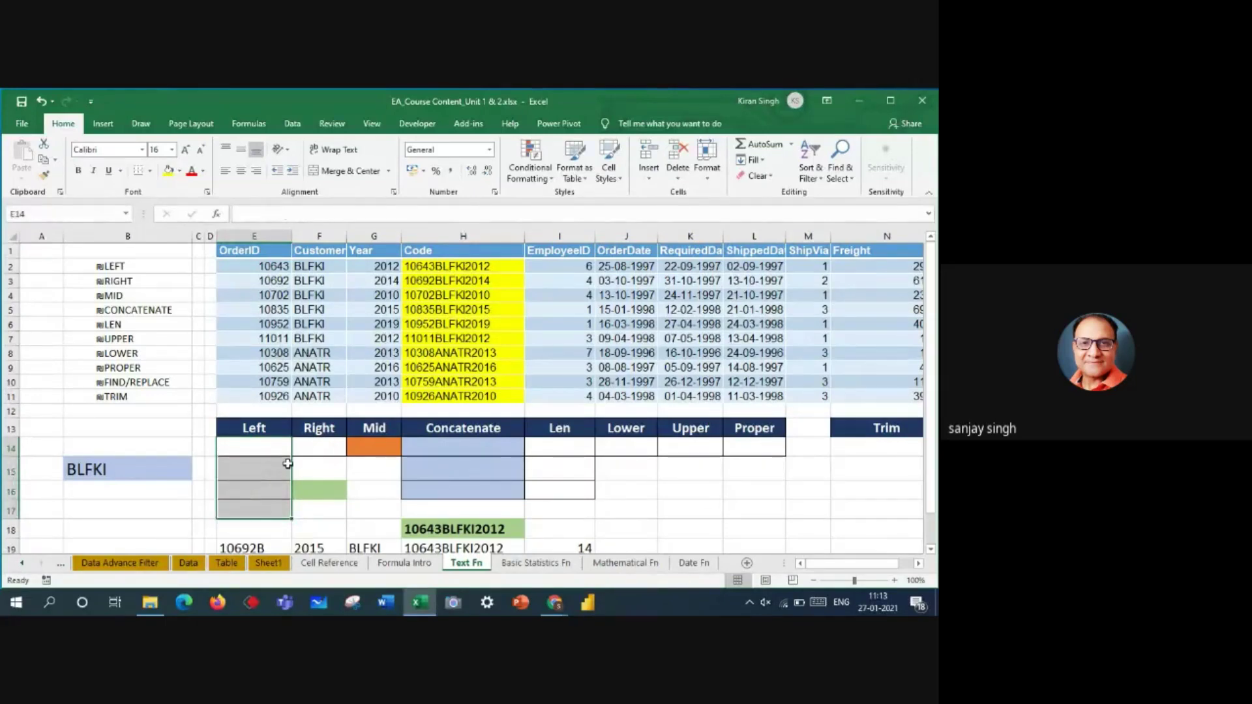
# Open Insert Function for E14, search for "left" and choose the LEFT function
pyautogui.click(271, 448)
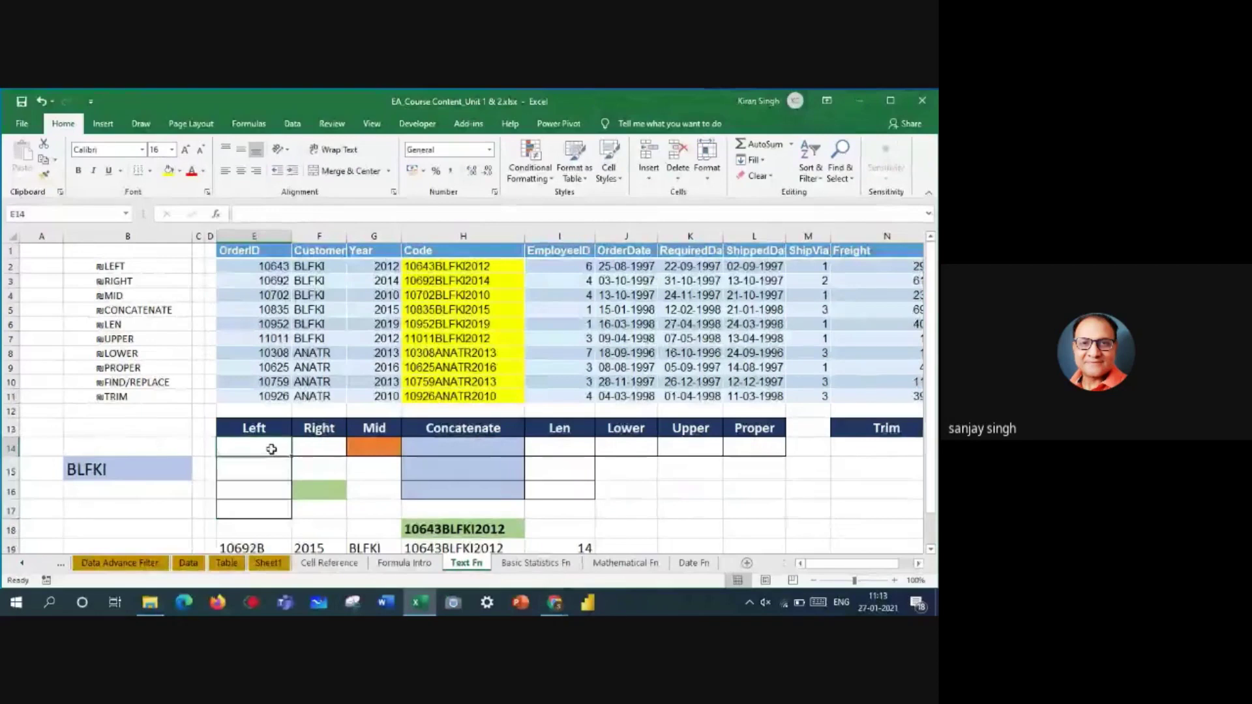
pyautogui.click(215, 215)
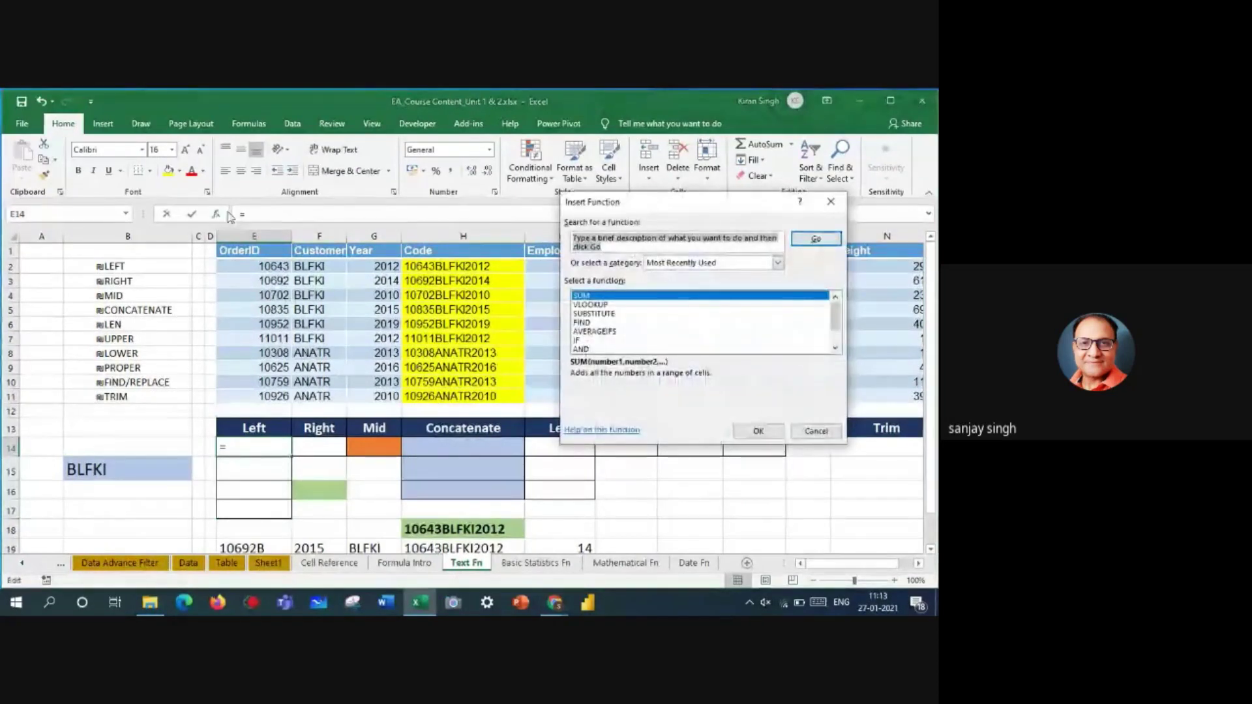
pyautogui.click(636, 235)
pyautogui.write('left')
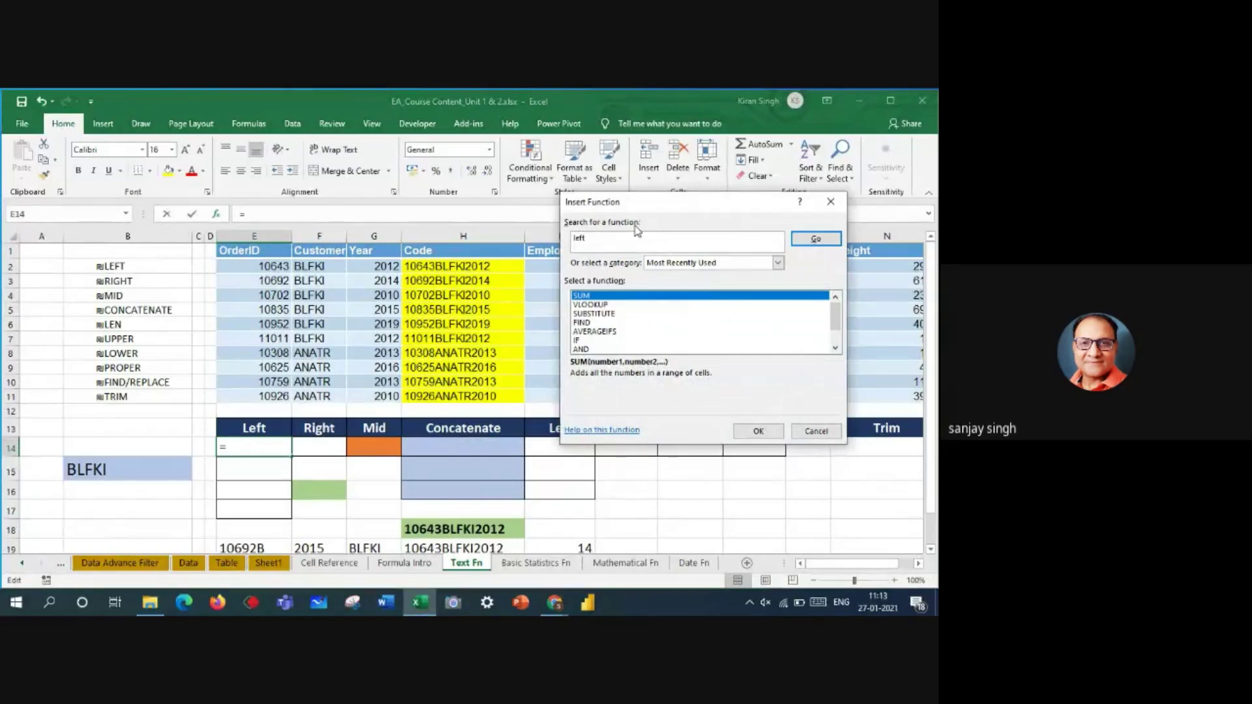
pyautogui.click(805, 242)
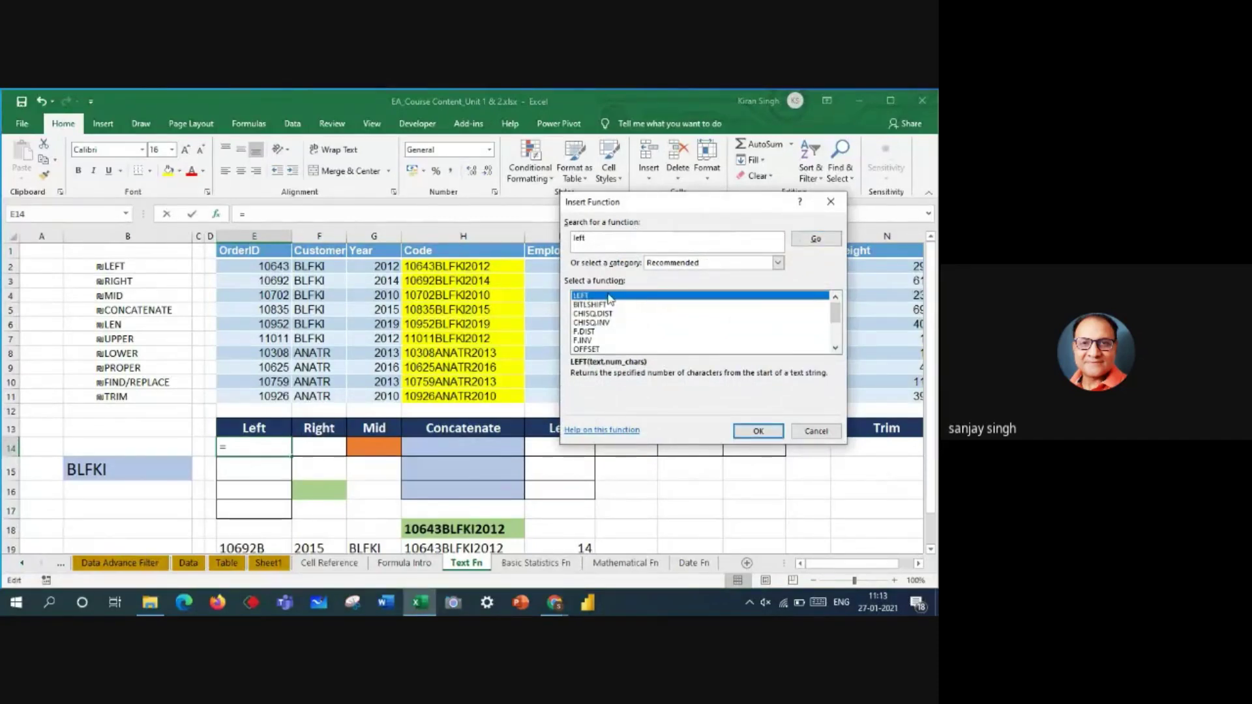
pyautogui.click(763, 432)
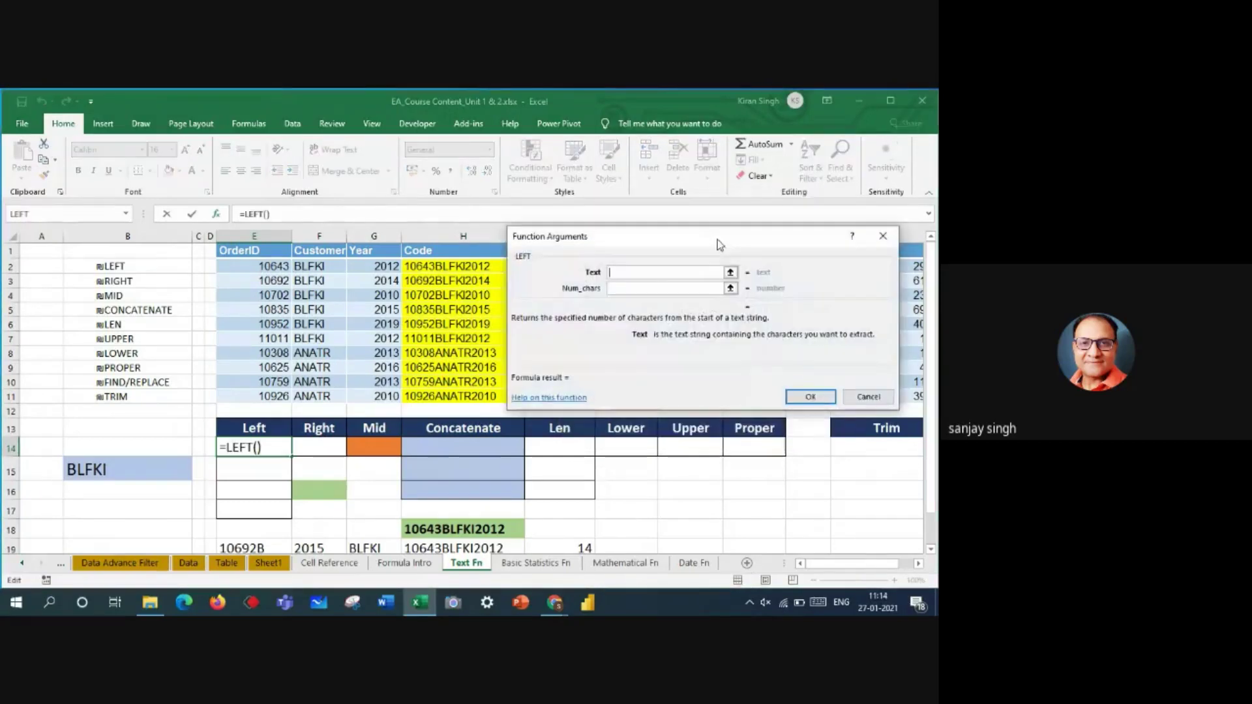
# Set the LEFT arguments to Text H2 and Num_chars 5, and enter the function in E14
pyautogui.moveTo(686, 239); pyautogui.dragTo(784, 233)
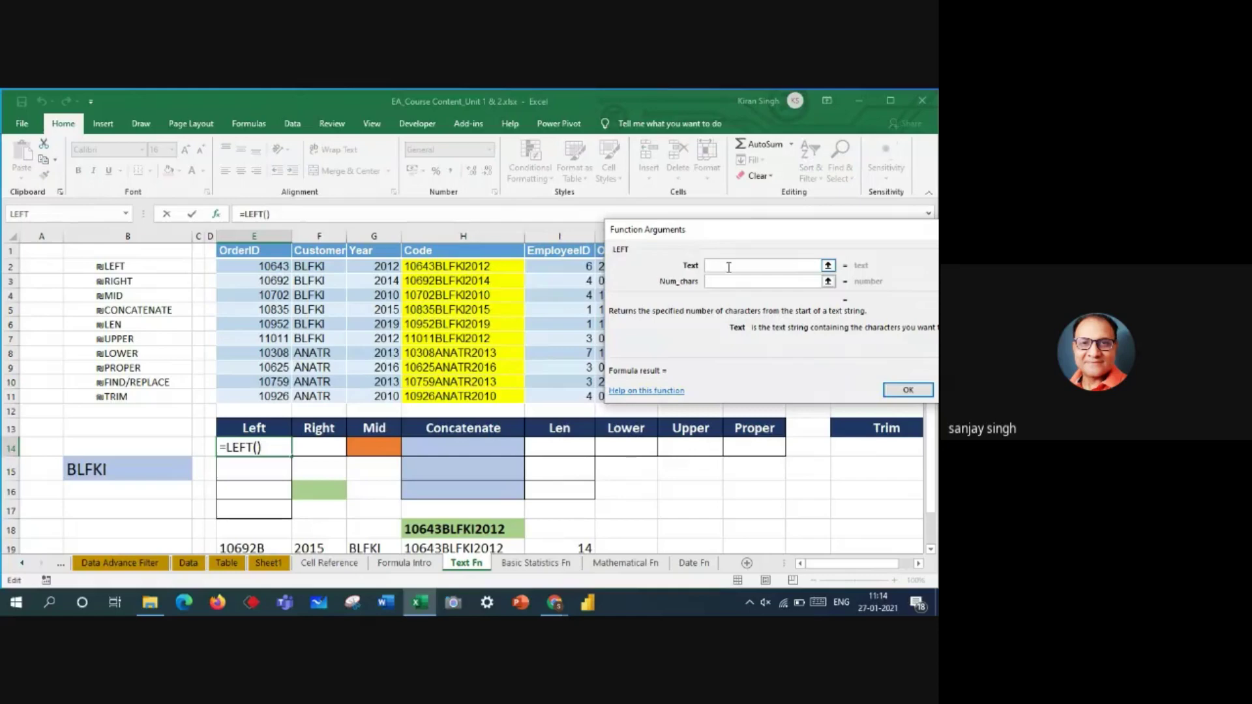
pyautogui.click(507, 269)
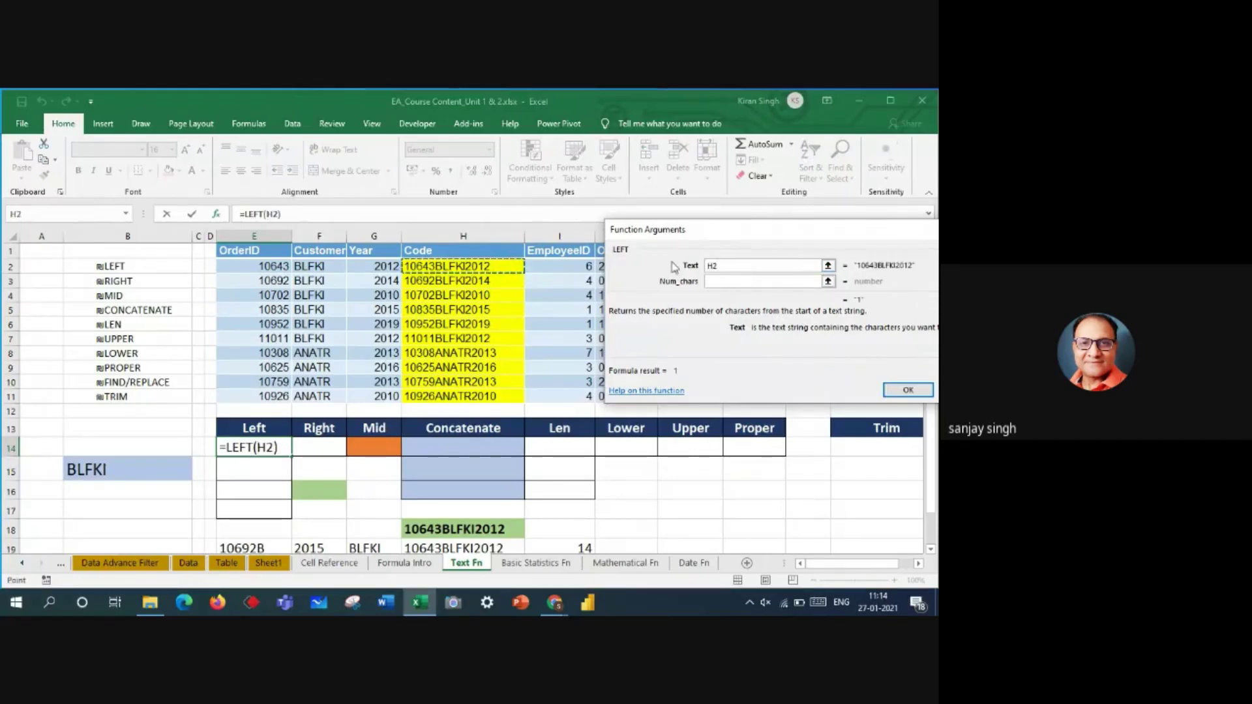
pyautogui.click(720, 282)
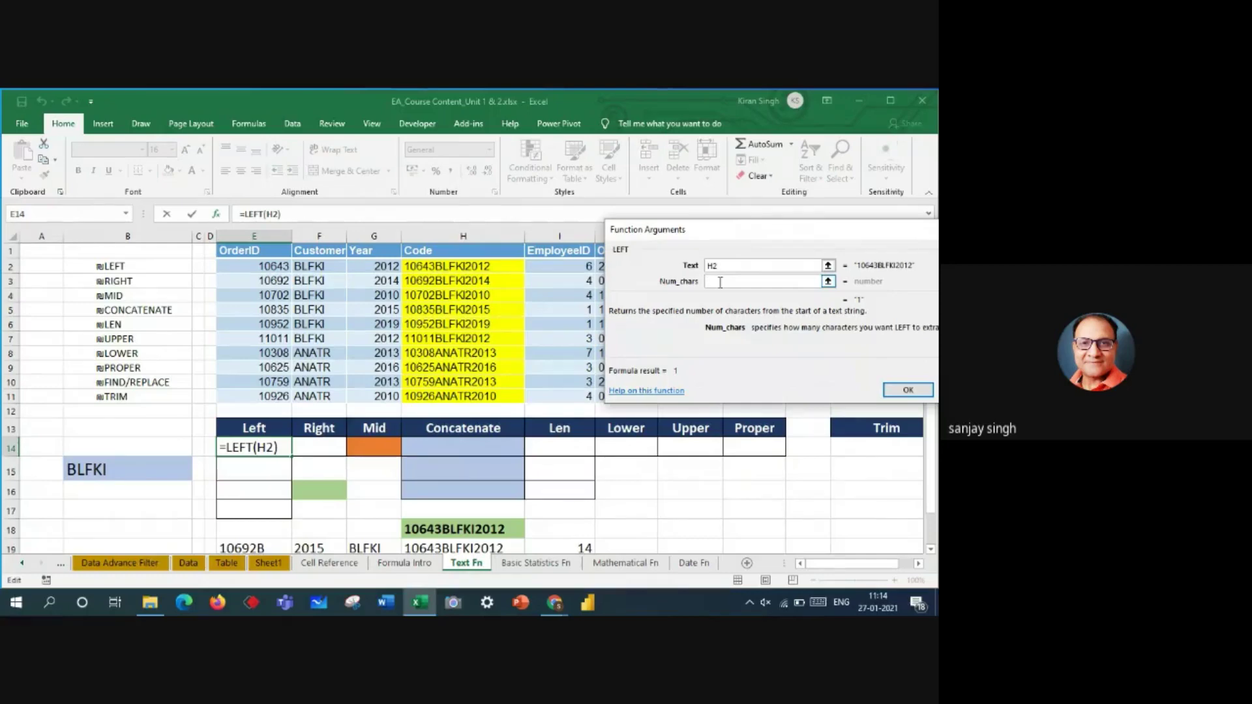
pyautogui.write('5')
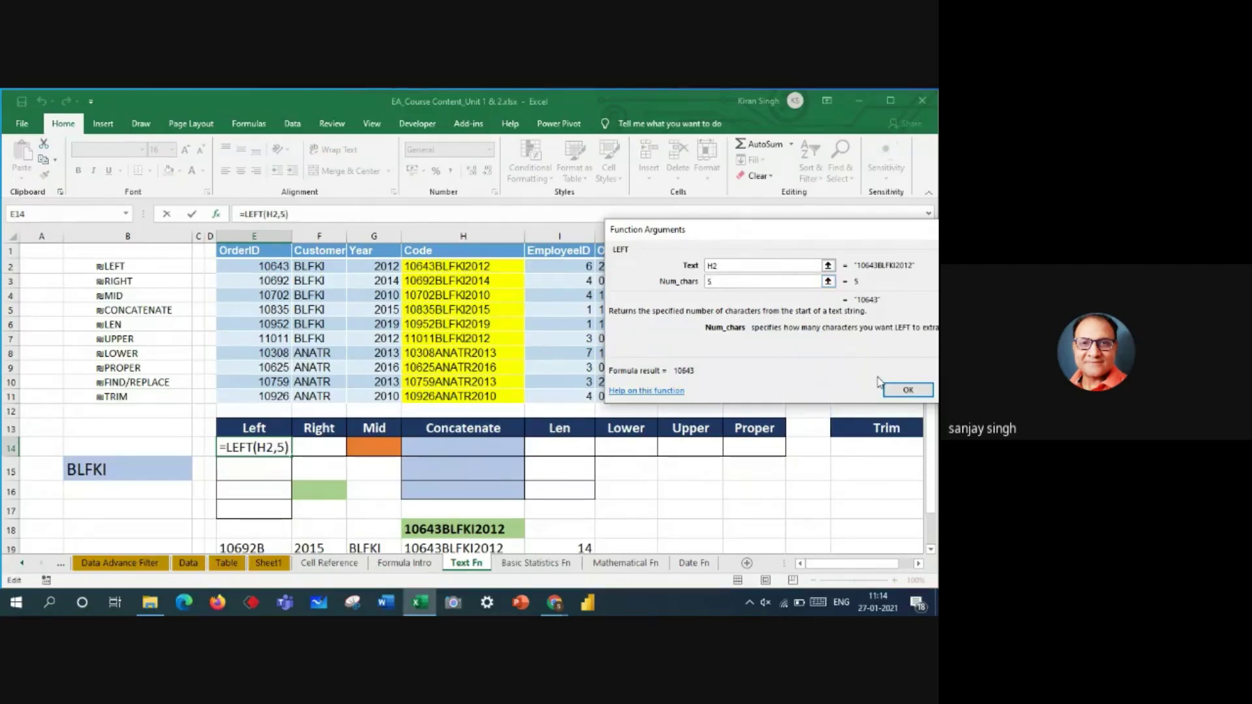
pyautogui.click(908, 391)
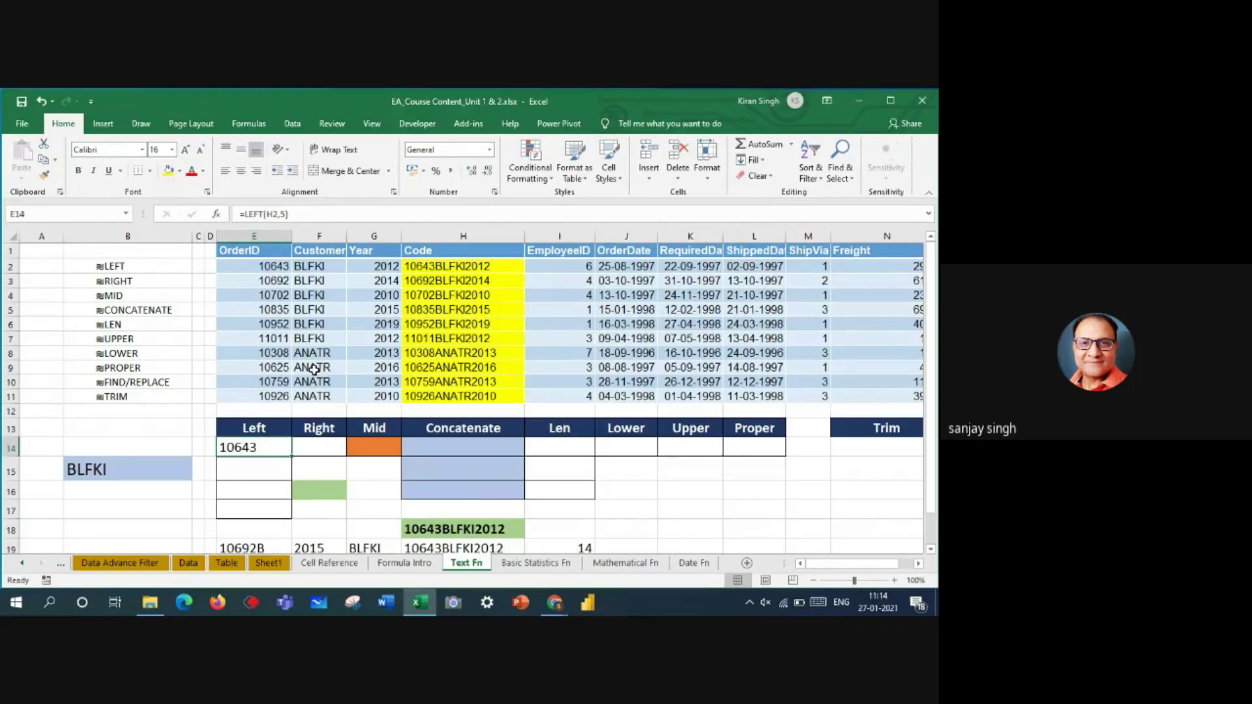
# Replace the formula in E14 with =left(h2), omitting the number of characters
pyautogui.moveTo(289, 214); pyautogui.dragTo(235, 214)
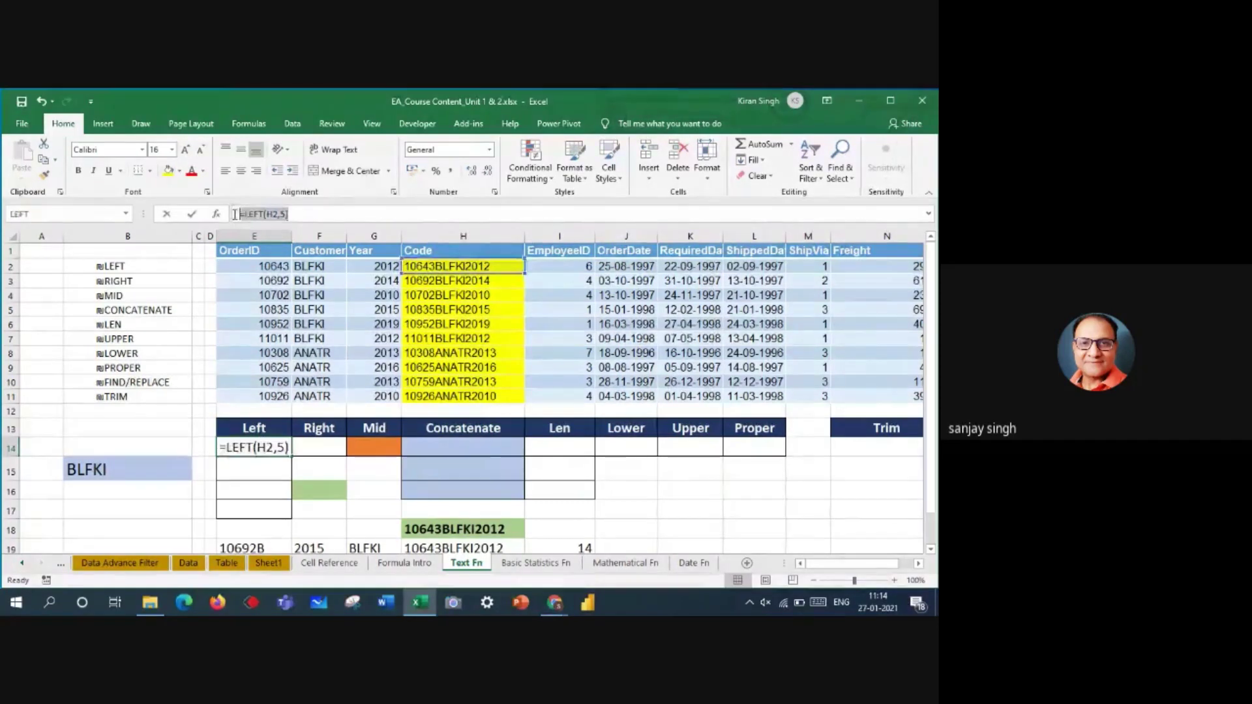
pyautogui.press('BackSpace')
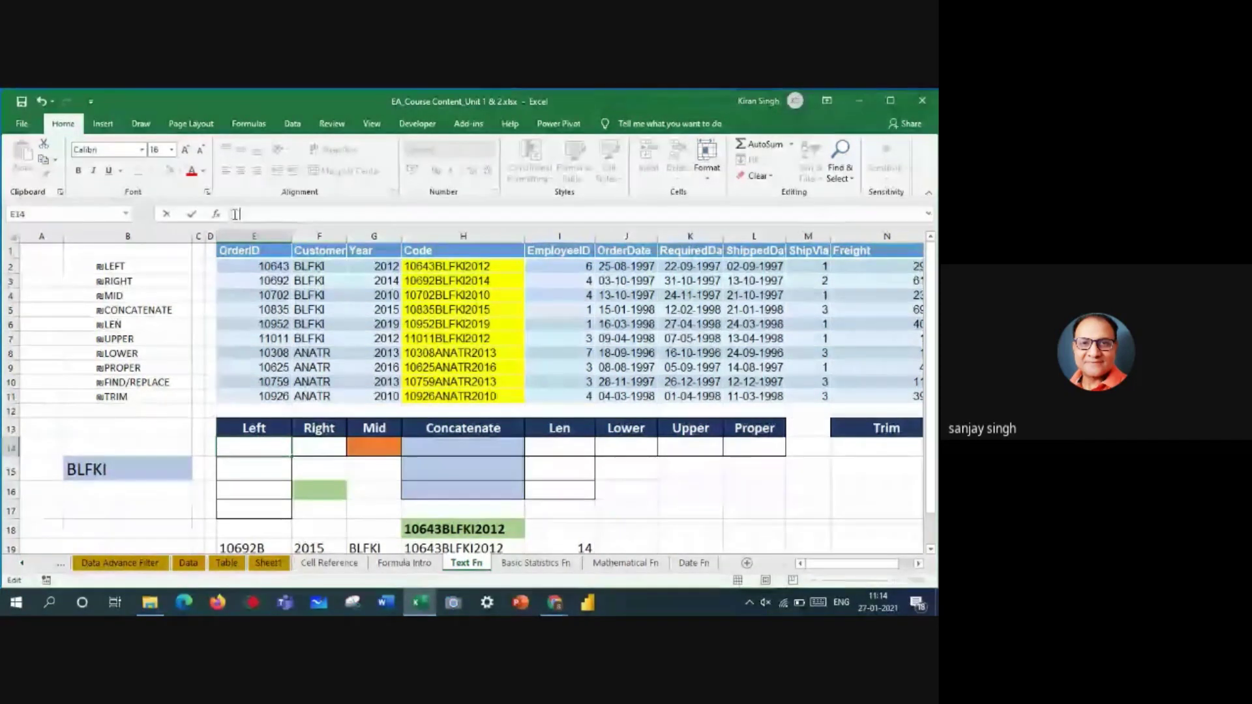
pyautogui.write('=le')
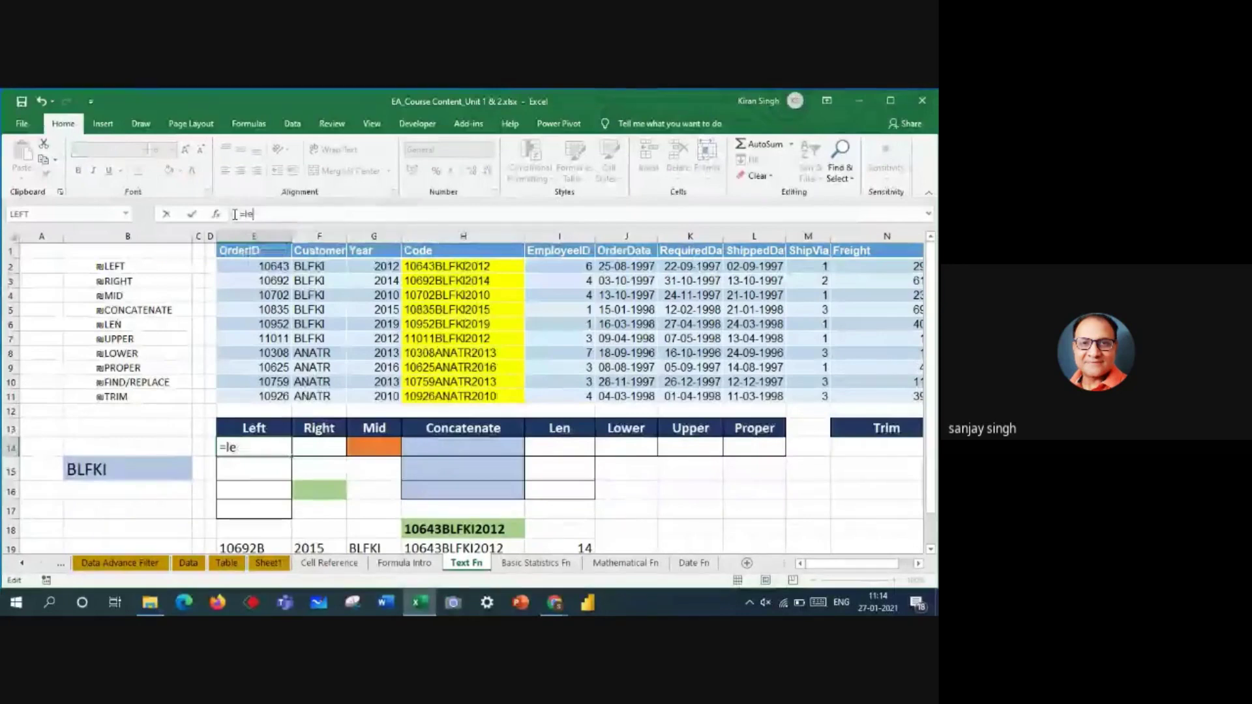
pyautogui.write('ft(')
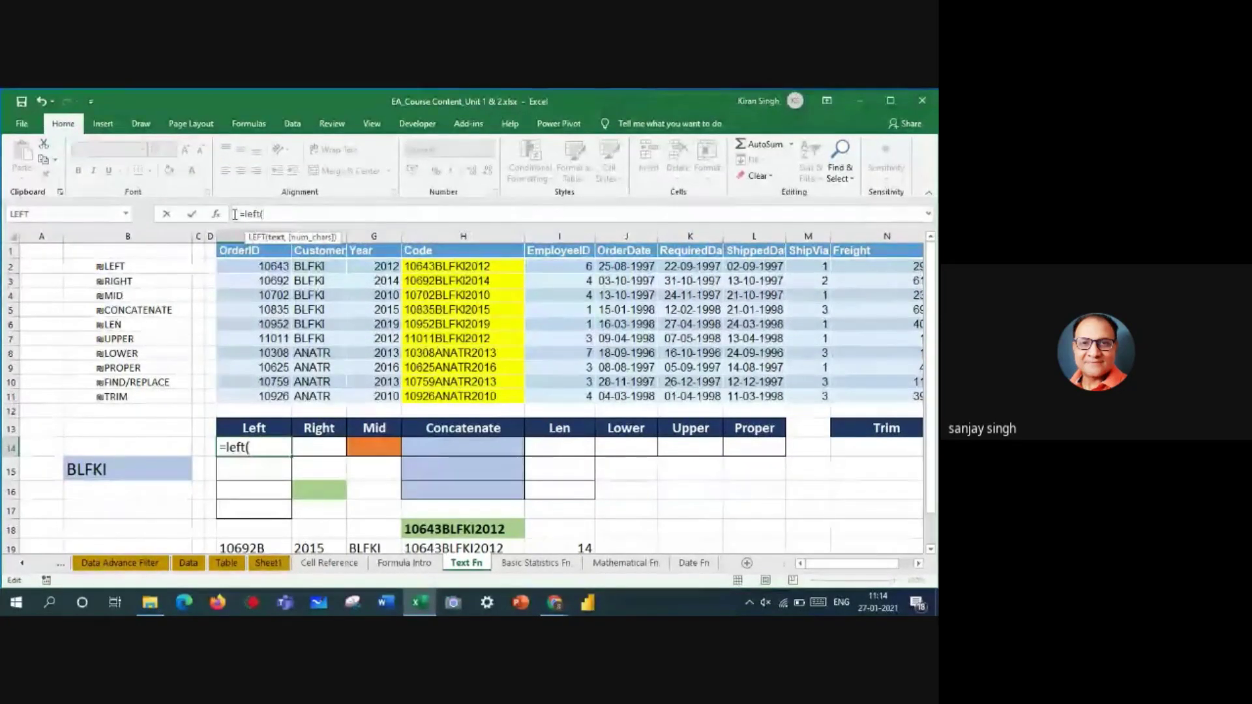
pyautogui.write('h2)')
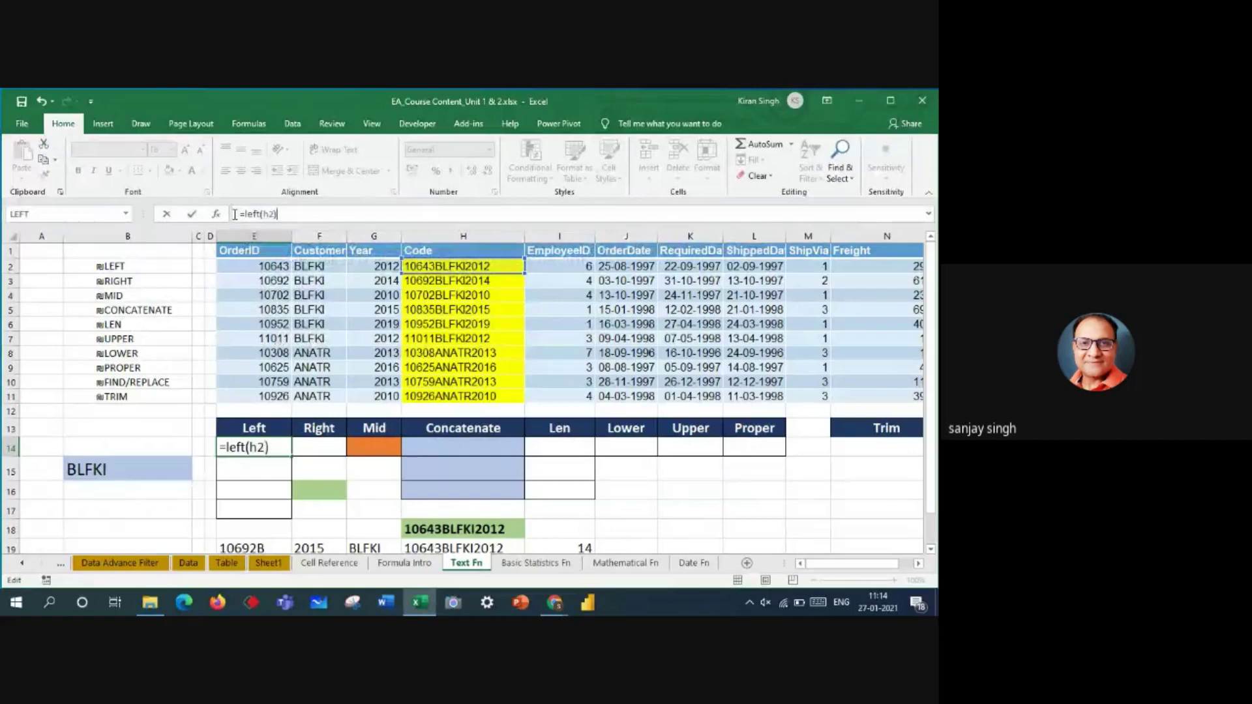
pyautogui.press('Return')
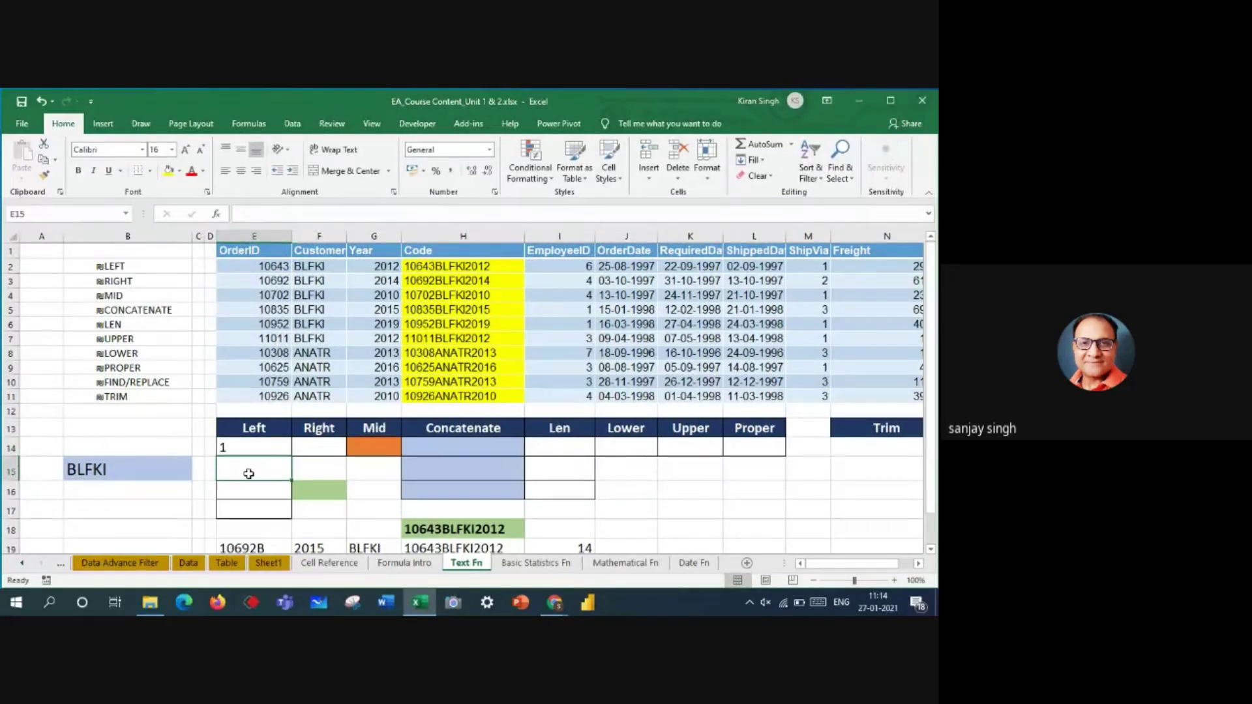
# Delete the LEFT formula from E14
pyautogui.click(246, 448)
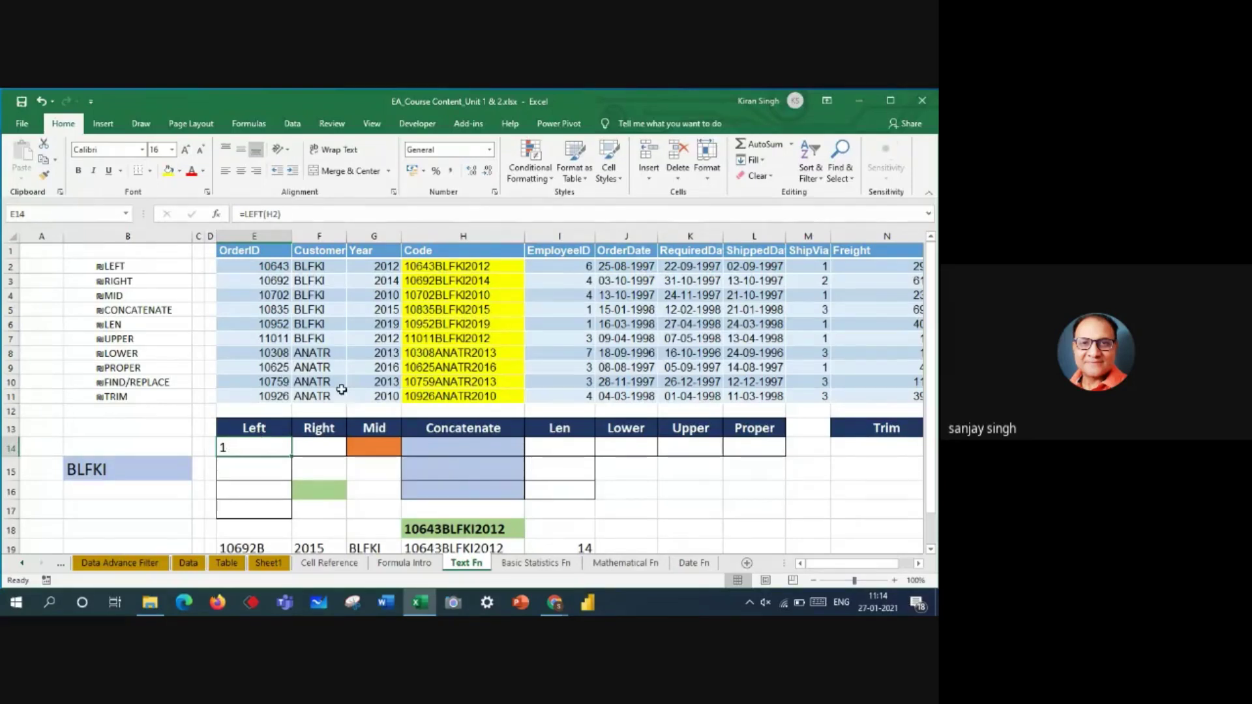
pyautogui.click(310, 208)
pyautogui.moveTo(310, 209); pyautogui.dragTo(229, 221)
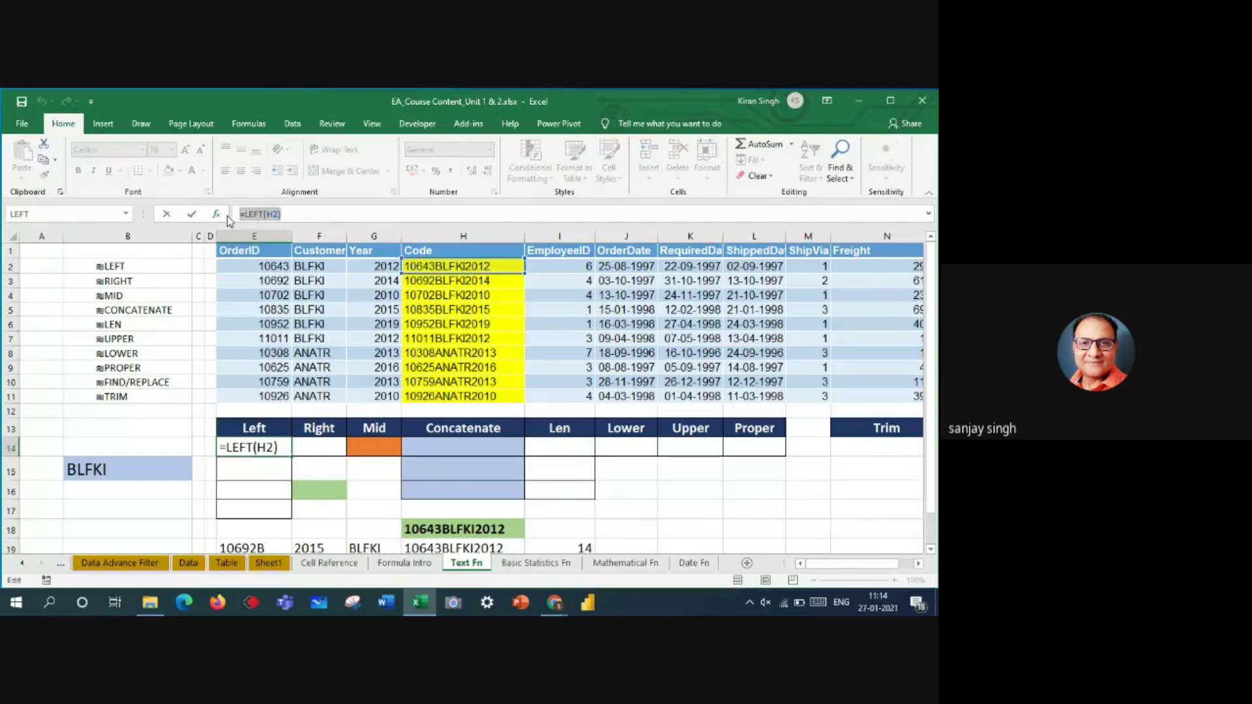
pyautogui.press('BackSpace')
pyautogui.click(269, 471)
# Reopen Insert Function for E14, search for "left" and choose the LEFT function
pyautogui.click(258, 444)
pyautogui.click(218, 217)
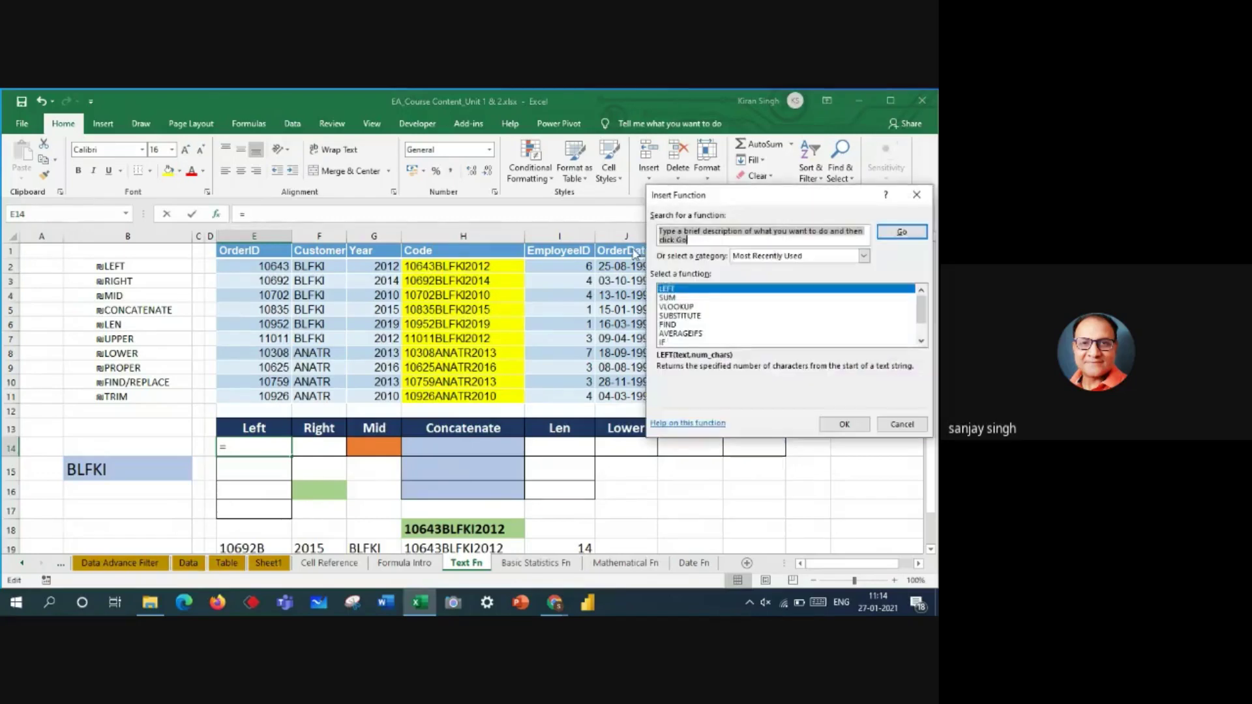
pyautogui.write('left')
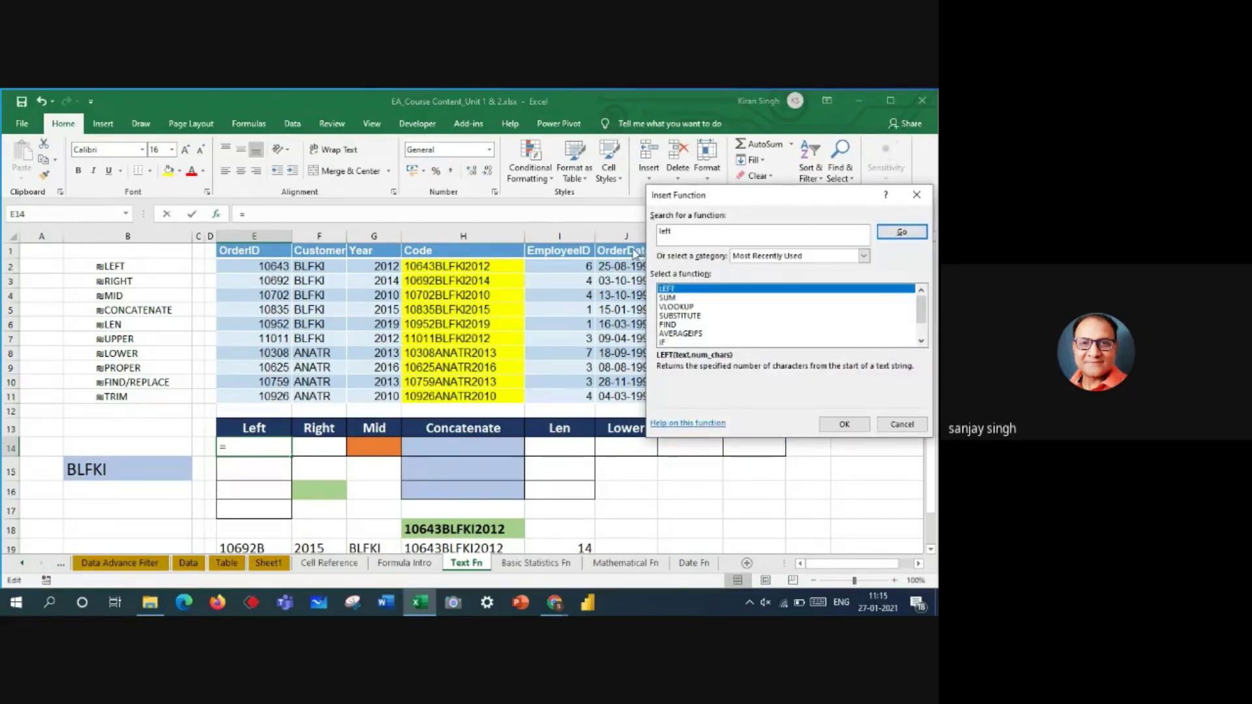
pyautogui.press('Return')
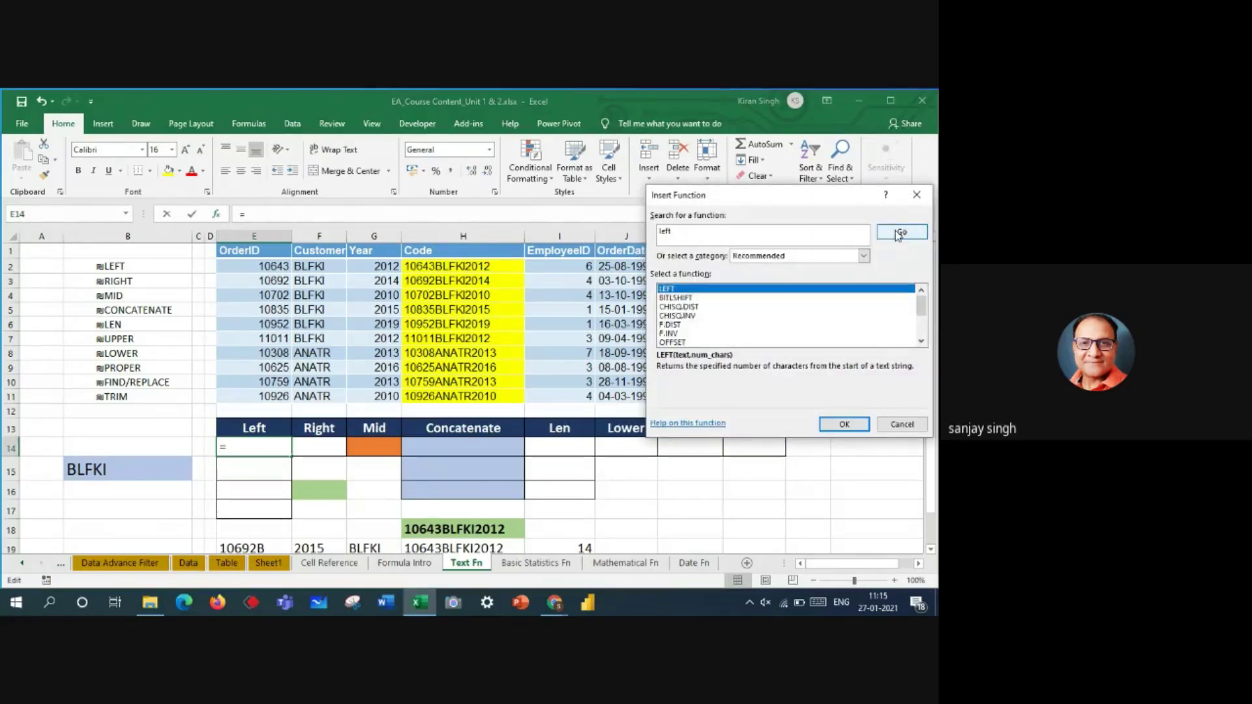
pyautogui.click(678, 297)
pyautogui.click(678, 290)
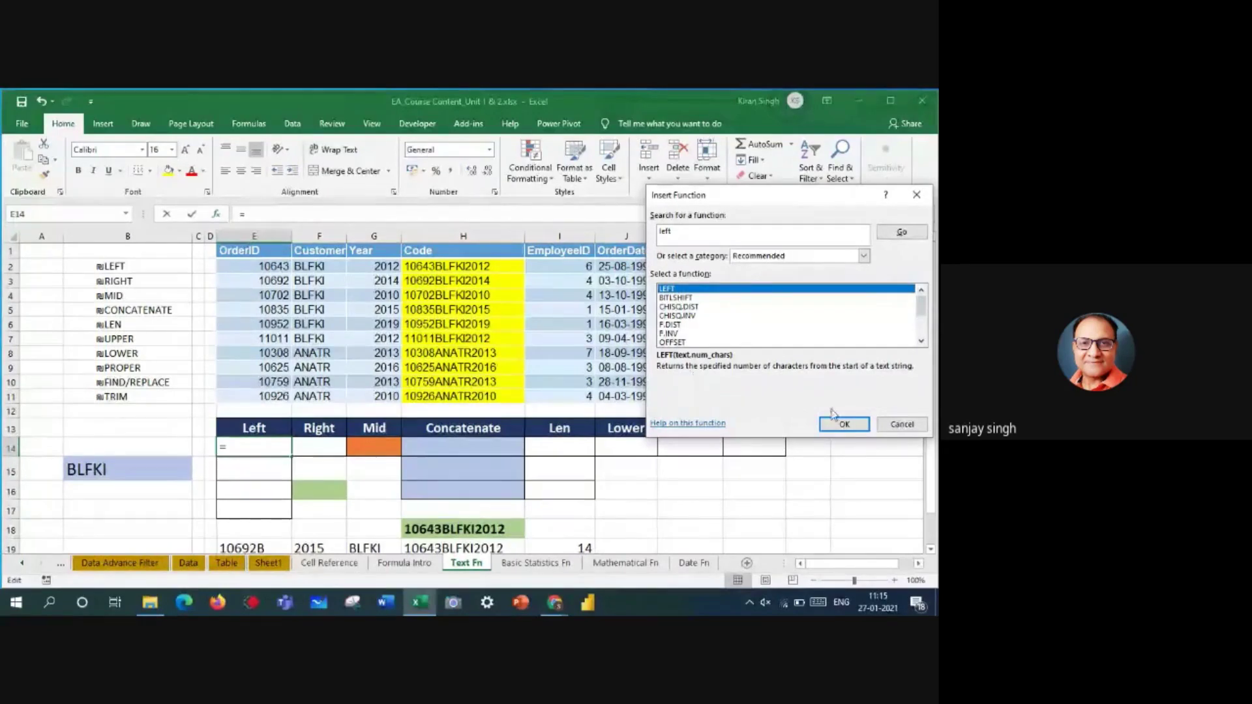
pyautogui.click(844, 424)
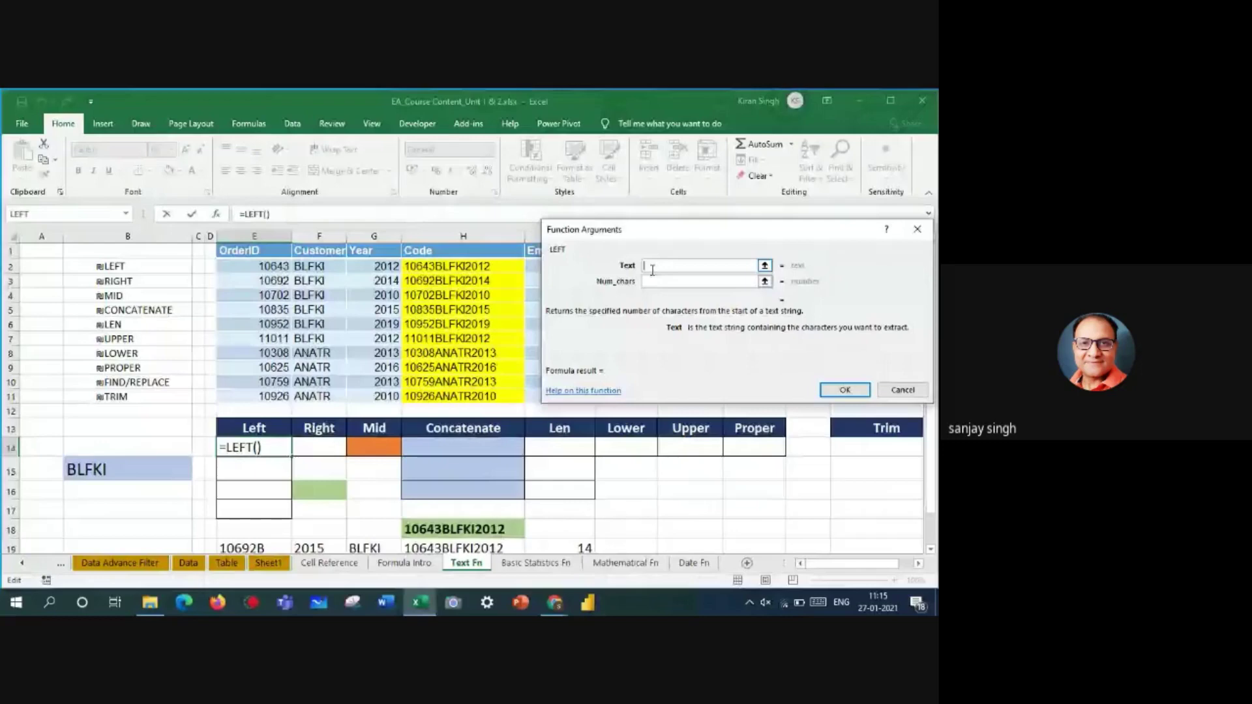
# Set the LEFT arguments to Text H2 and Num_chars 3, and fill the formula from E14 down to E17
pyautogui.click(442, 266)
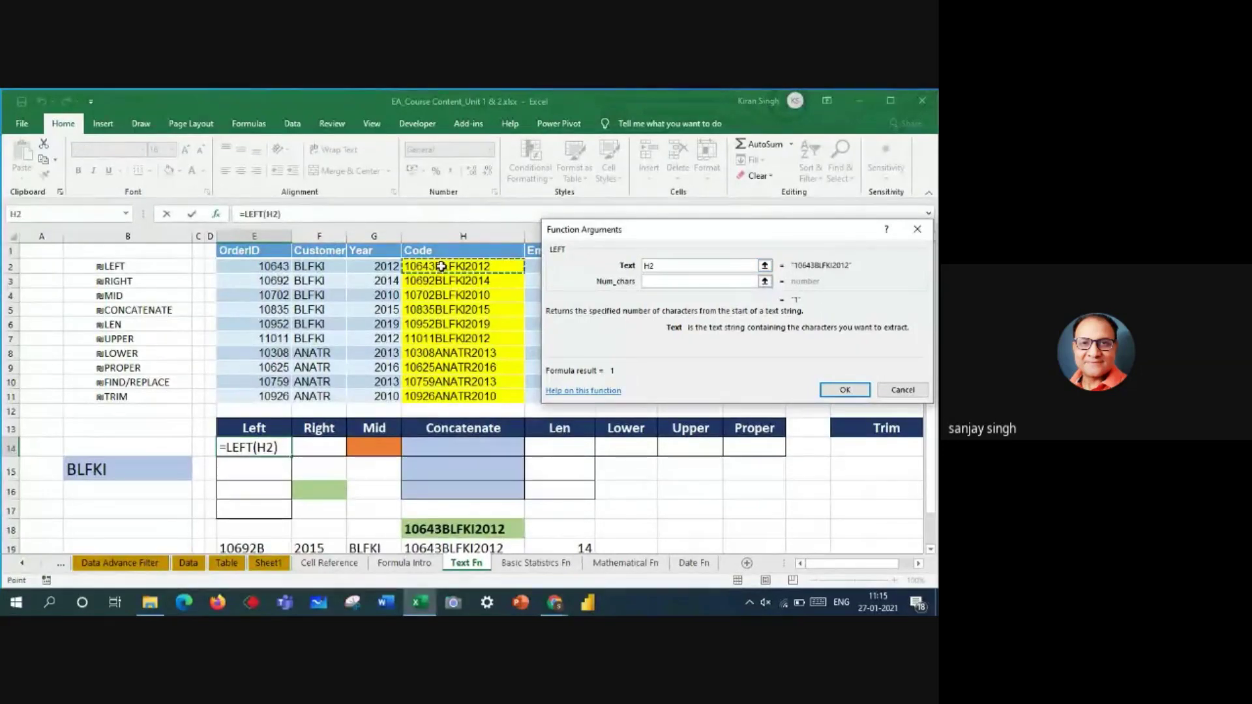
pyautogui.click(654, 281)
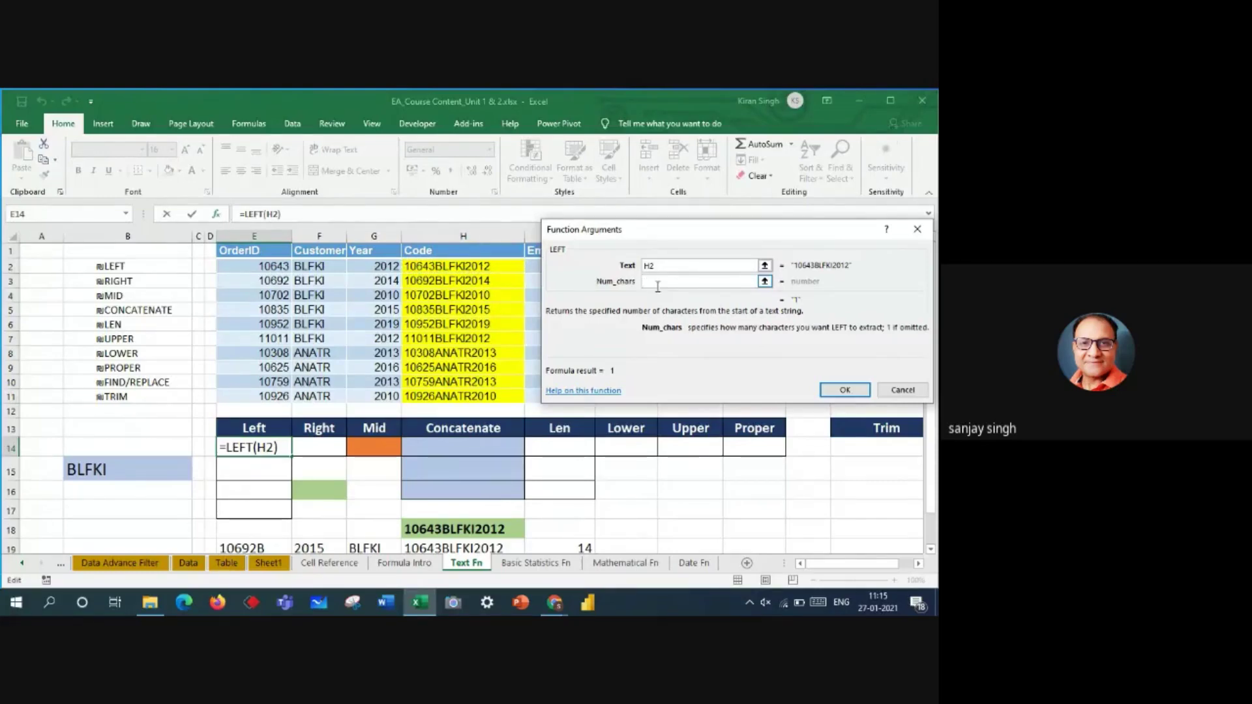
pyautogui.write('3')
pyautogui.click(852, 393)
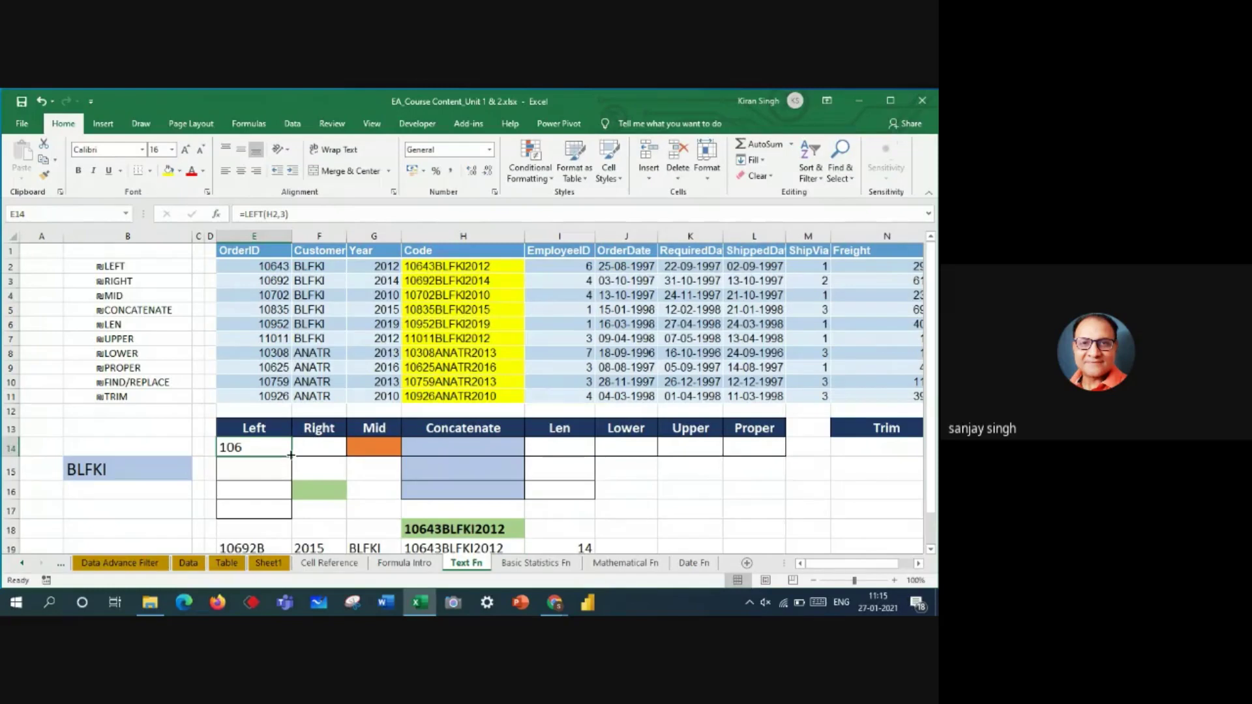
pyautogui.moveTo(291, 455); pyautogui.dragTo(286, 521)
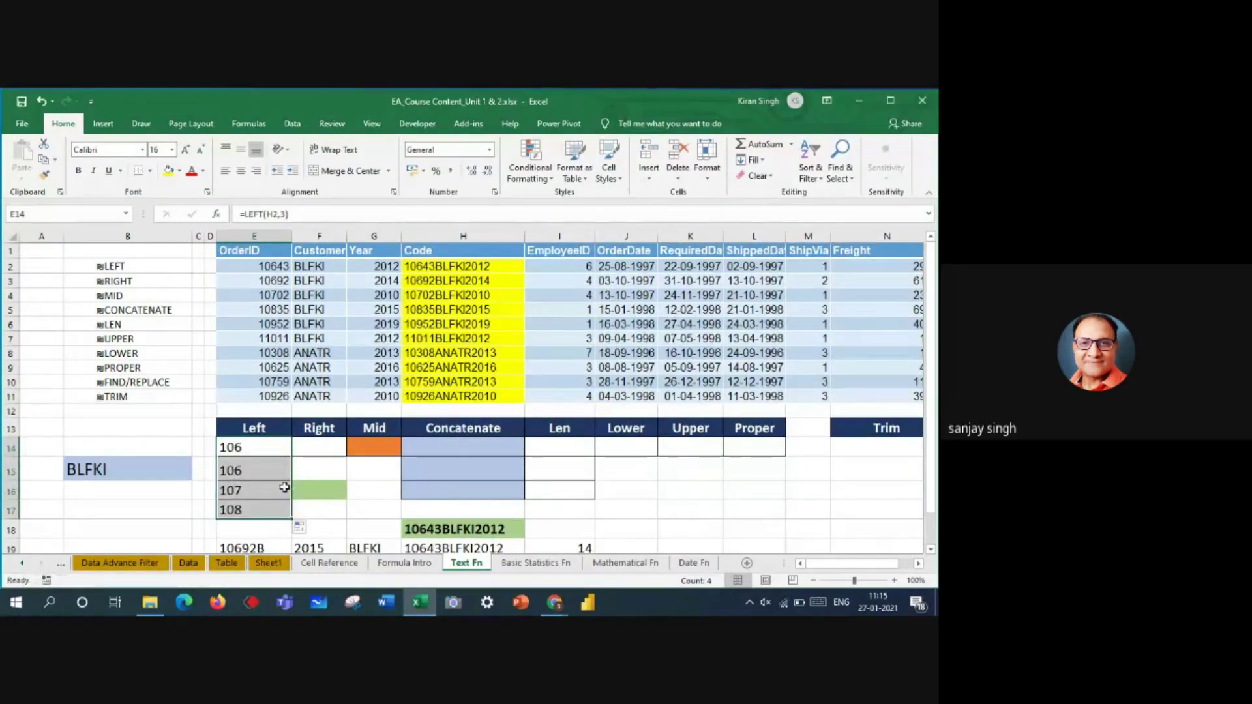
# Clear the LEFT formulas from E14:E17 and undo the deletion
pyautogui.moveTo(253, 446); pyautogui.dragTo(238, 513)
pyautogui.press('Delete')
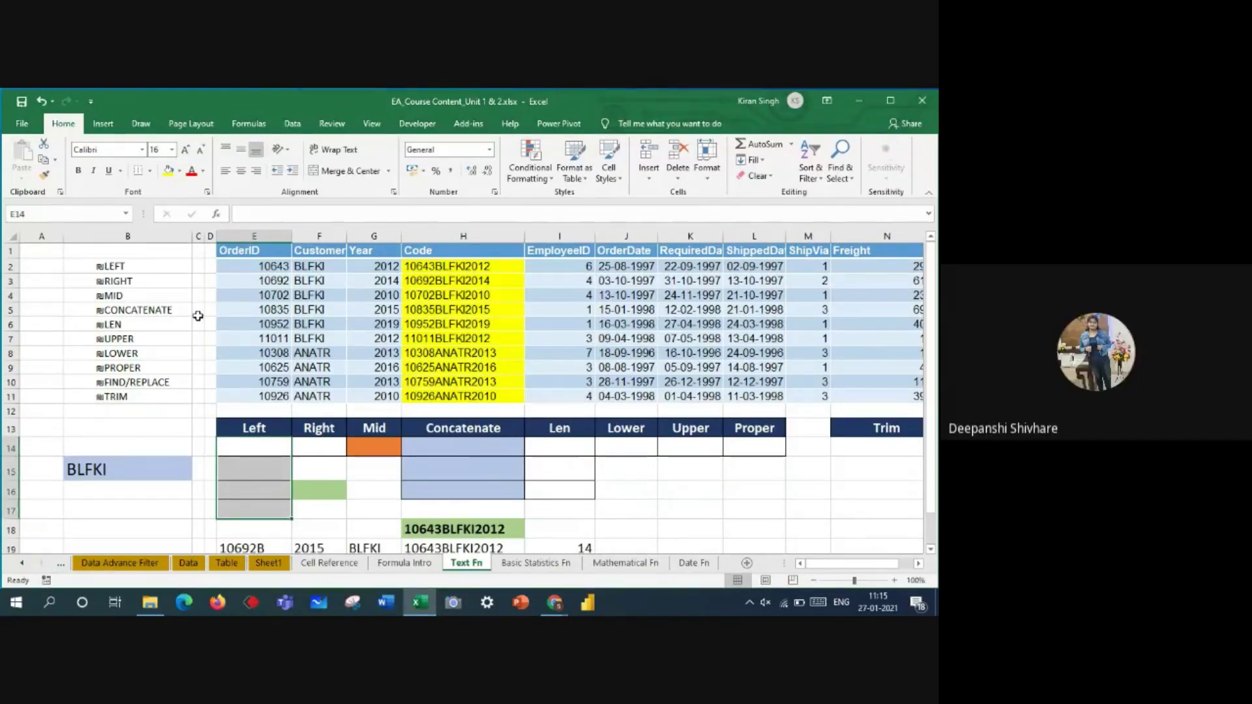
pyautogui.click(41, 101)
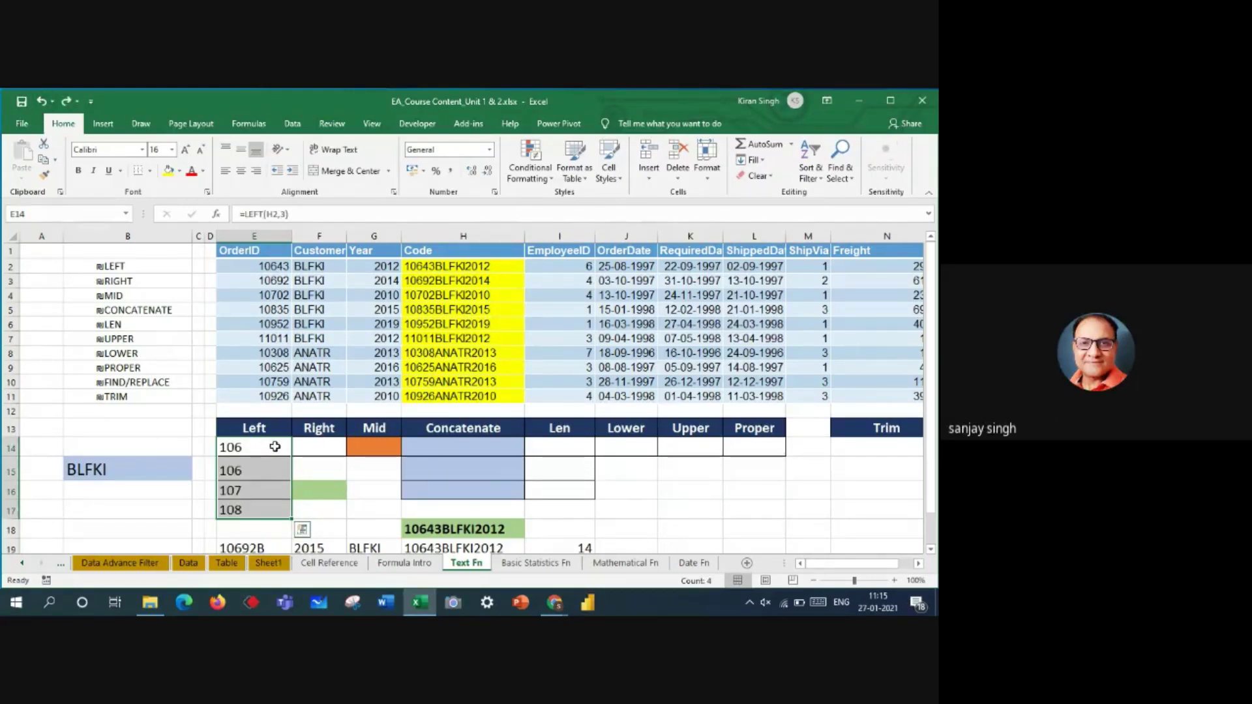
# Copy the formatting of E14:E17 onto the Right and Mid cells F14:G17
pyautogui.click(48, 176)
pyautogui.moveTo(319, 447); pyautogui.dragTo(401, 502)
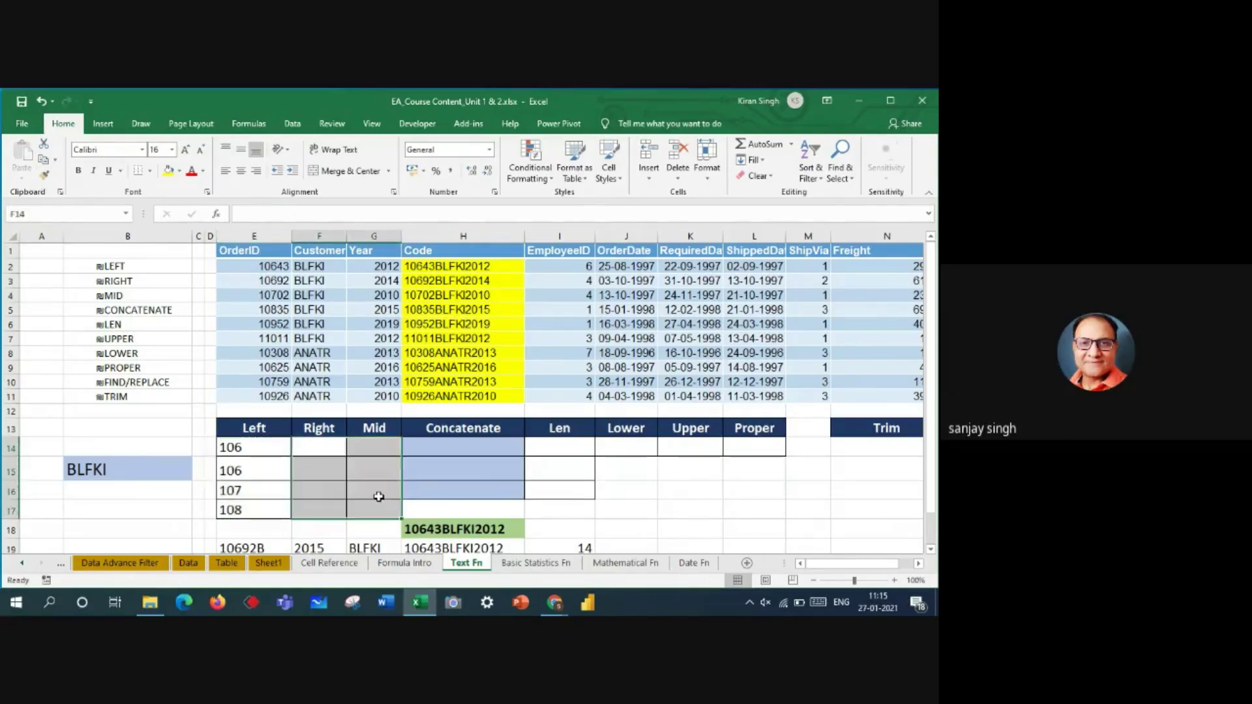
# Open Insert Function for F14, search for "right" and choose the RIGHT function
pyautogui.click(312, 451)
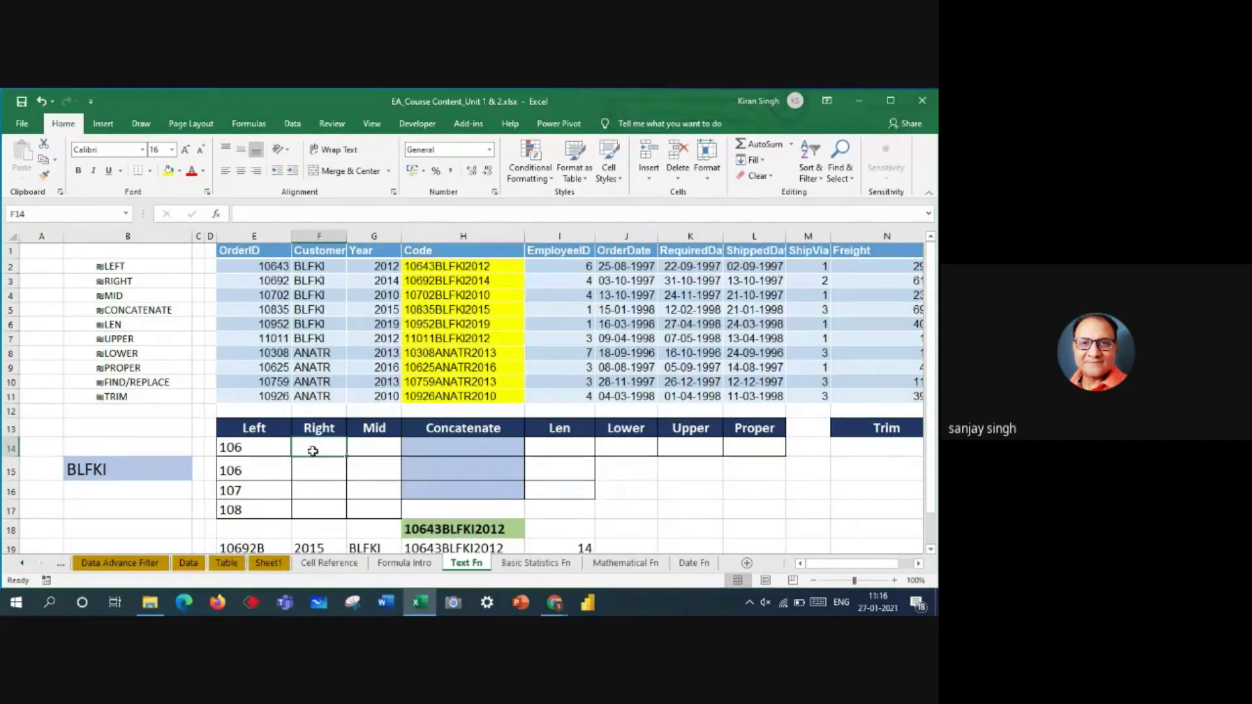
pyautogui.click(215, 215)
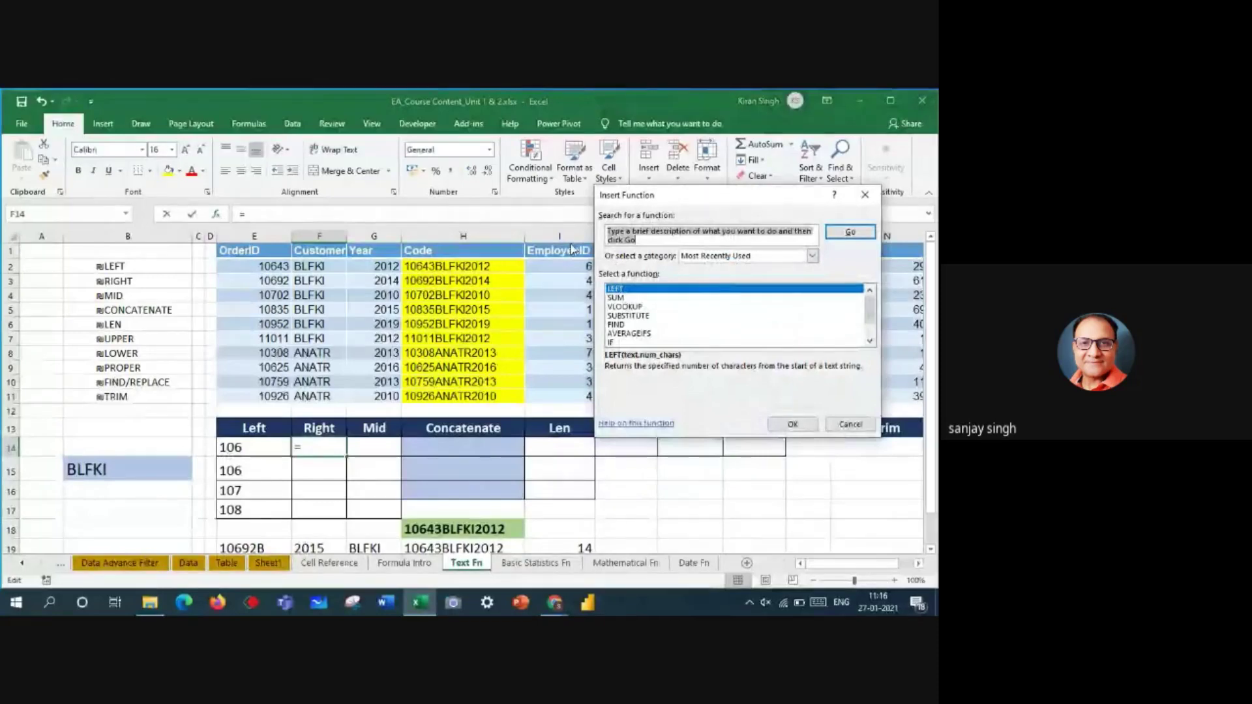
pyautogui.press('BackSpace')
pyautogui.write('r')
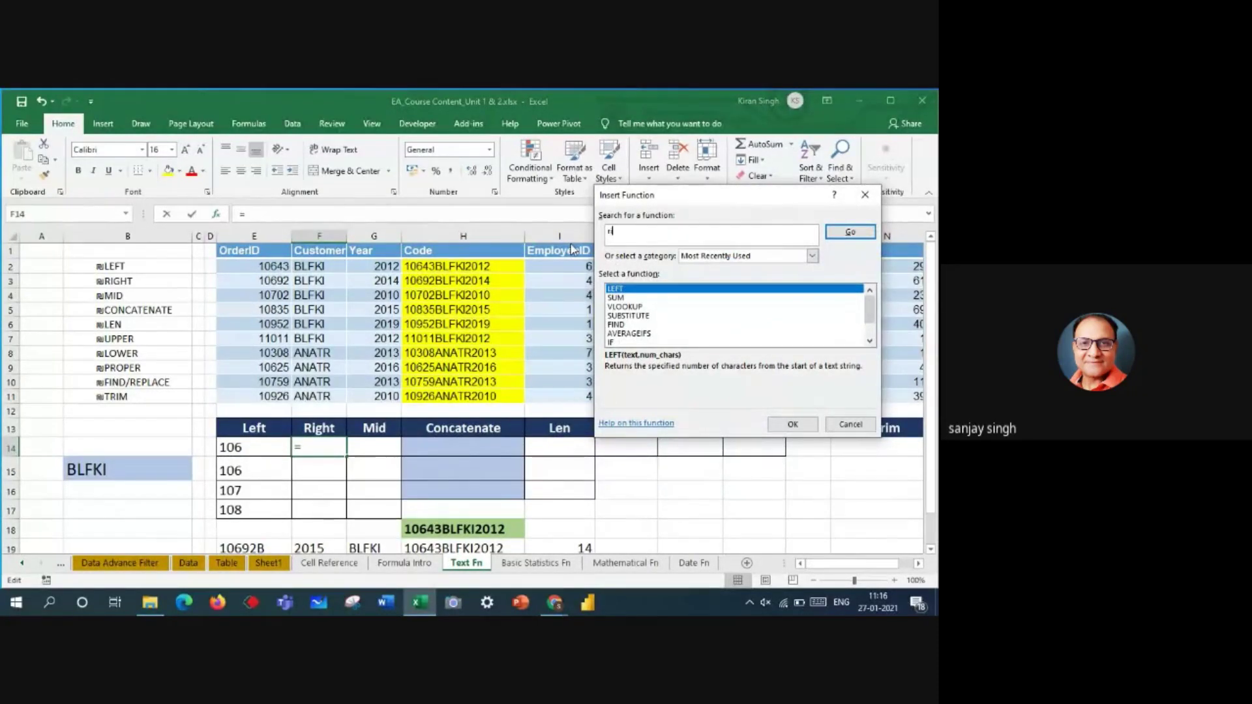
pyautogui.write('ight')
pyautogui.click(846, 237)
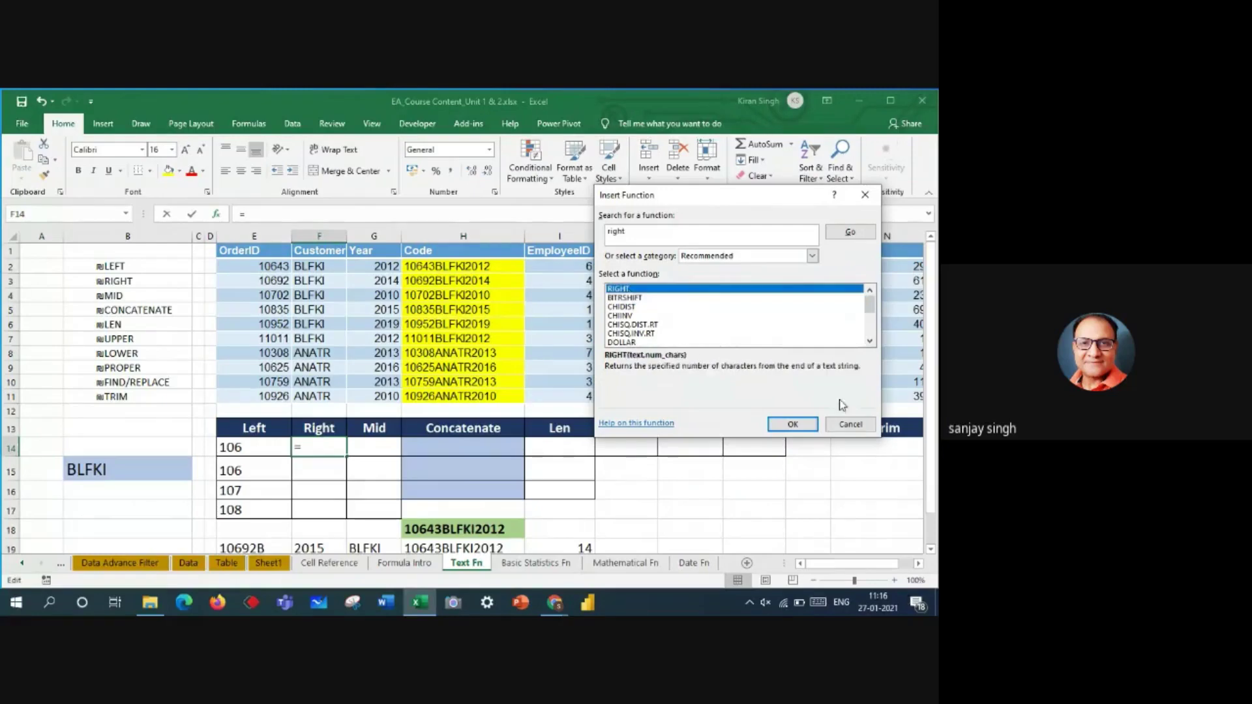
pyautogui.click(796, 428)
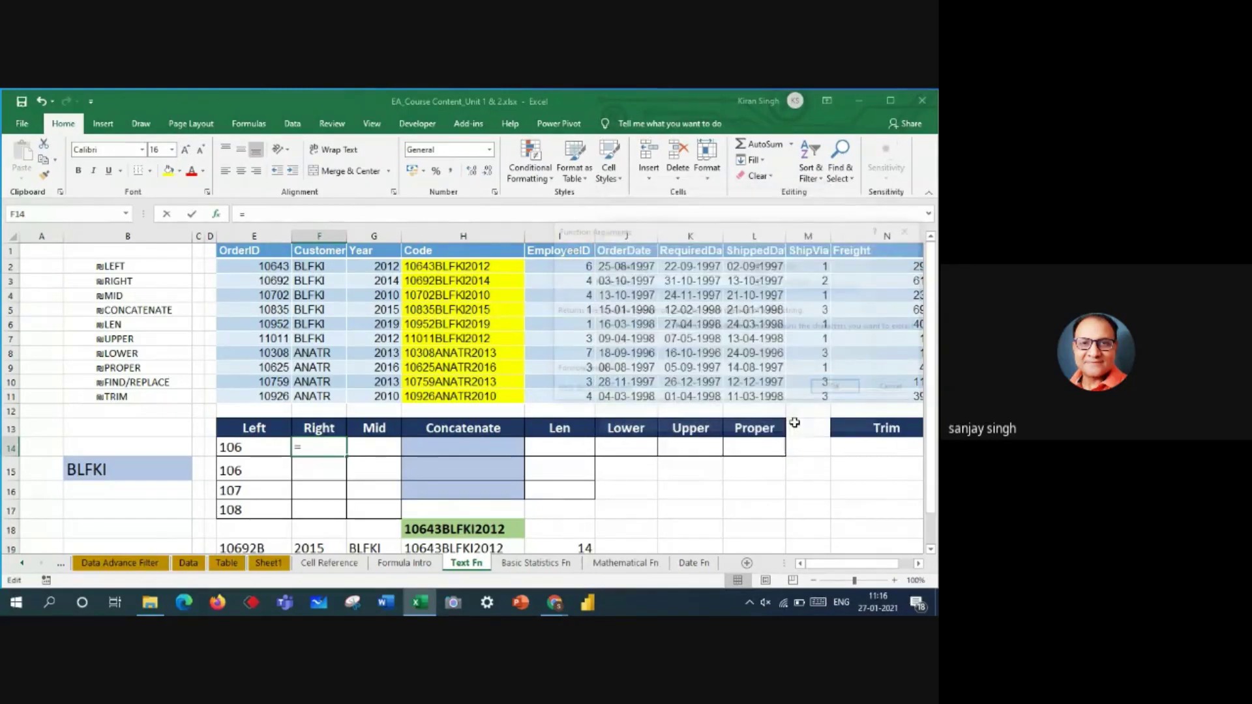
# Set the RIGHT arguments to Text H2 and Num_chars 4, and fill the formula from F14 down to F18
pyautogui.click(422, 267)
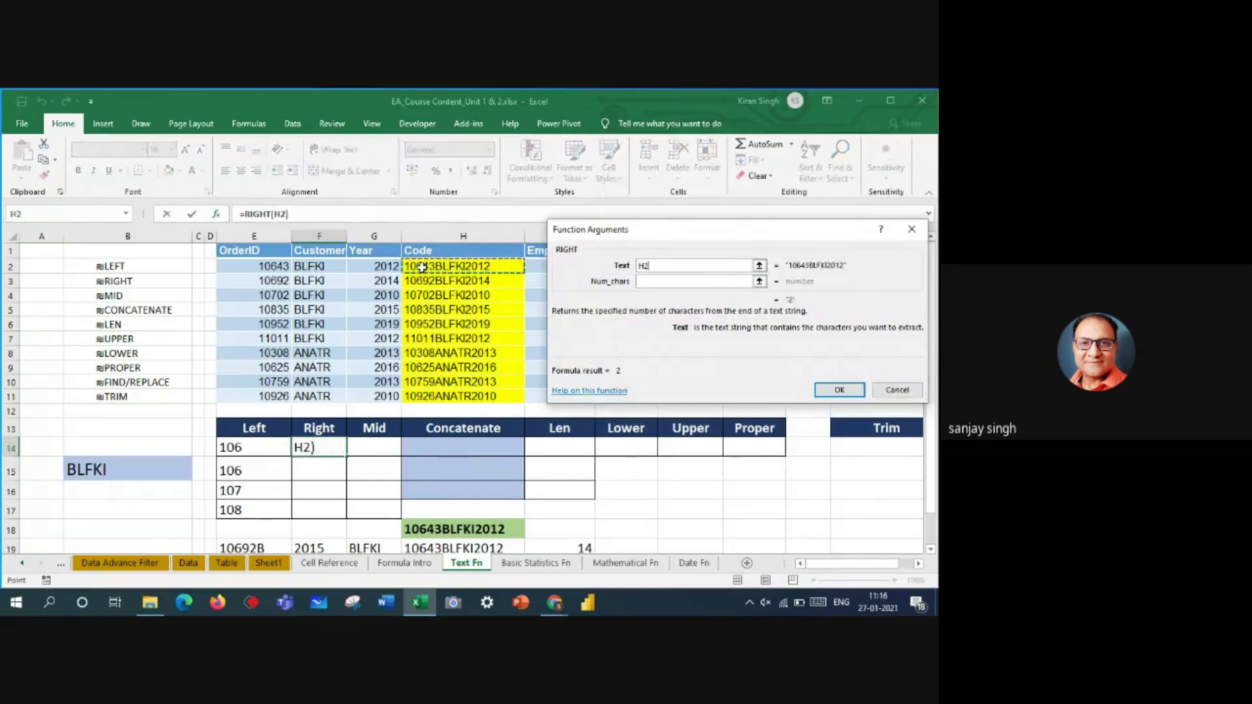
pyautogui.click(648, 281)
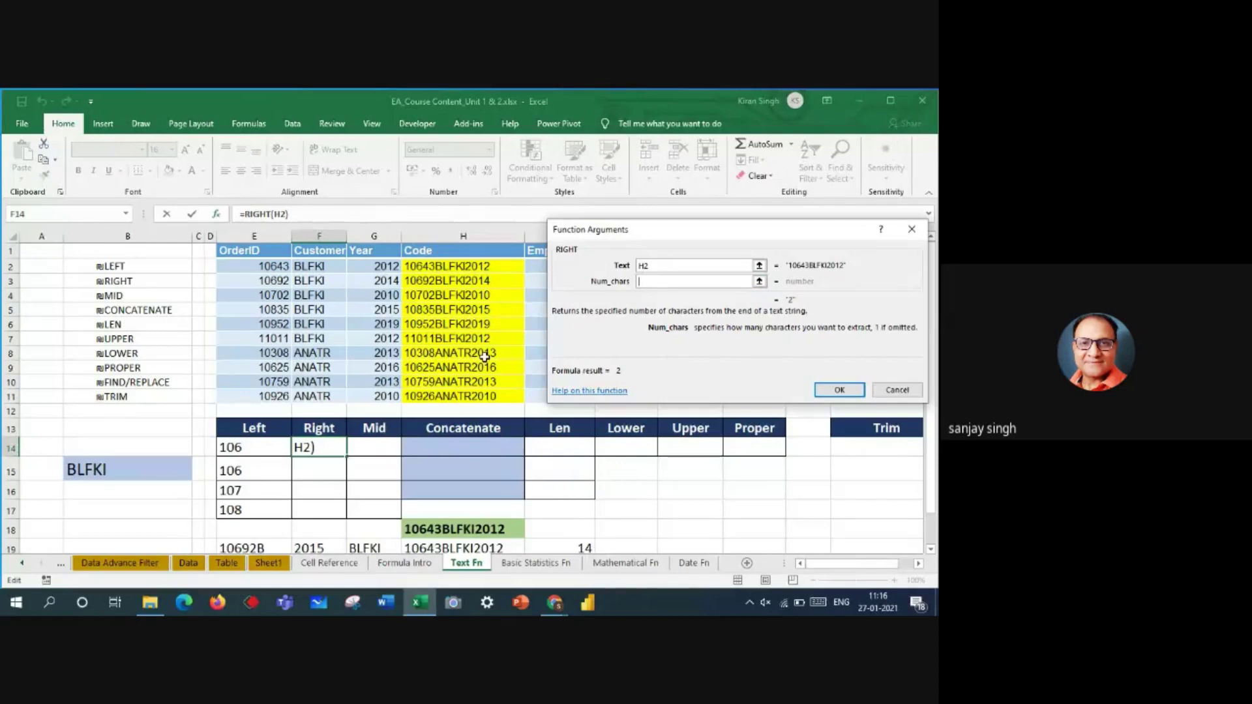
pyautogui.write('4')
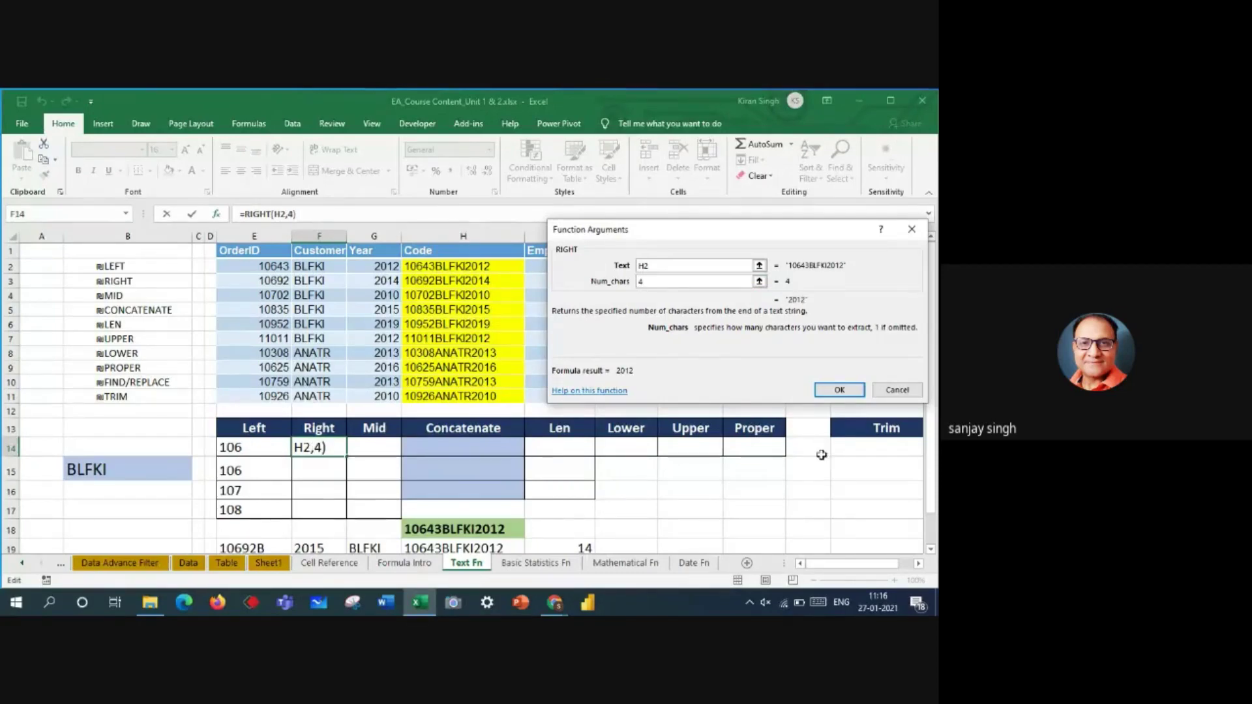
pyautogui.click(854, 390)
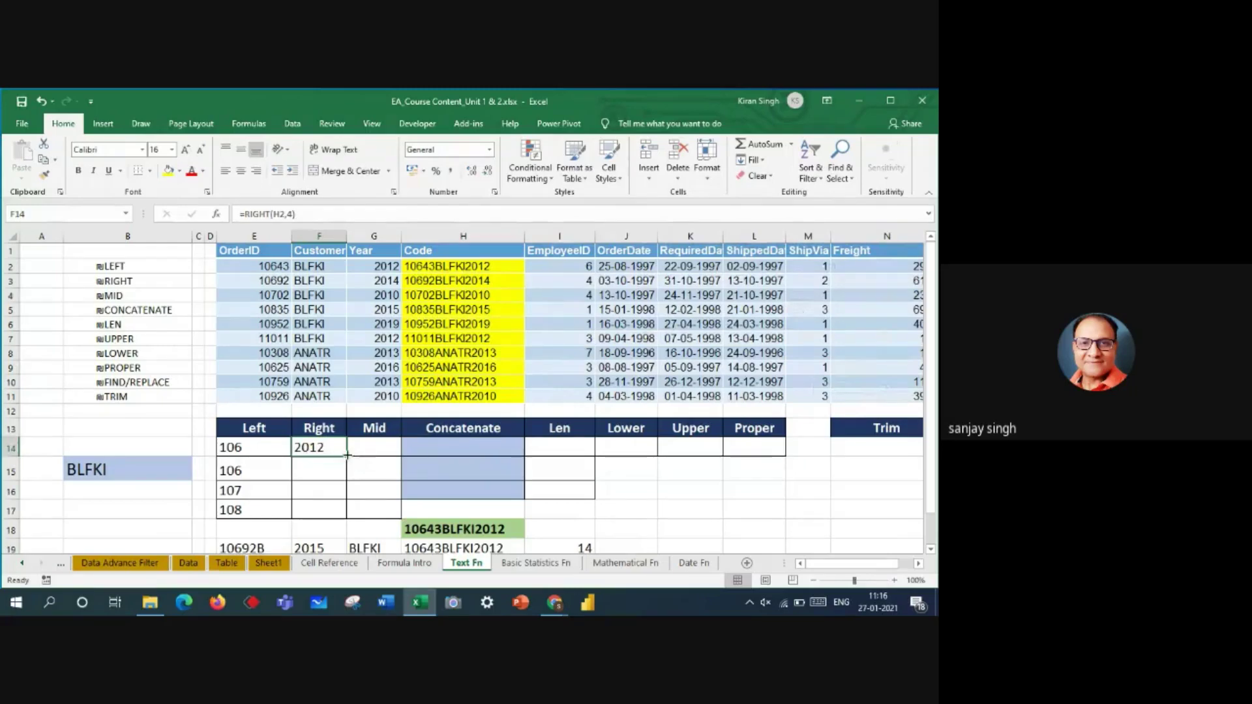
pyautogui.moveTo(347, 455); pyautogui.dragTo(326, 531)
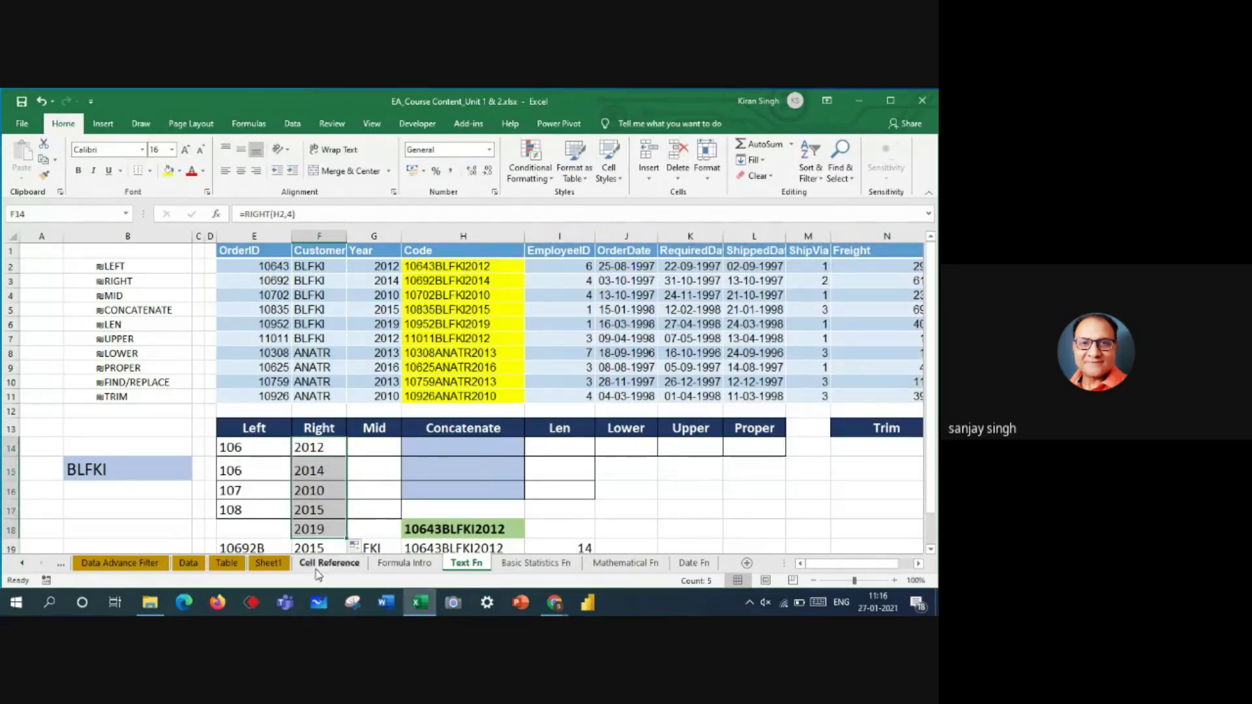
# Clear the contents of rows 18 and 19 below the function table, and maximize the workbook window
pyautogui.moveTo(318, 526); pyautogui.dragTo(319, 545)
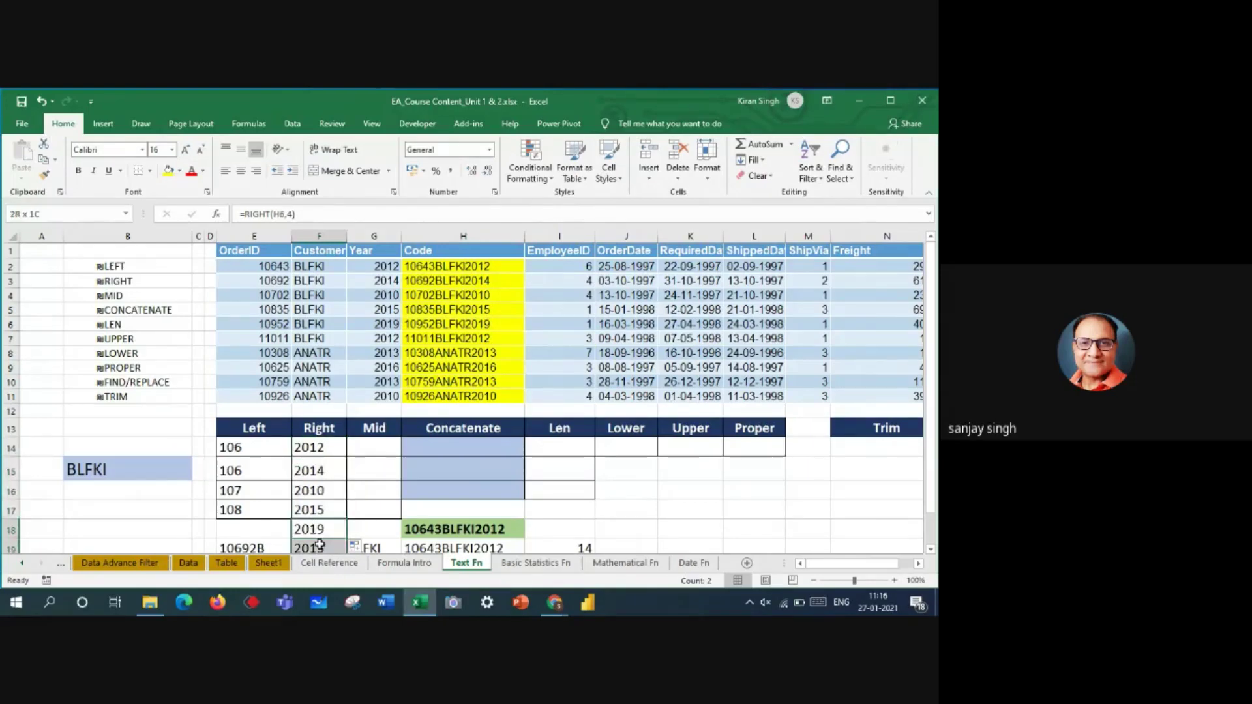
pyautogui.moveTo(5, 538)
pyautogui.mouseDown()
pyautogui.moveTo(14, 557)
pyautogui.moveTo(23, 548)
pyautogui.mouseUp()
pyautogui.press('Delete')
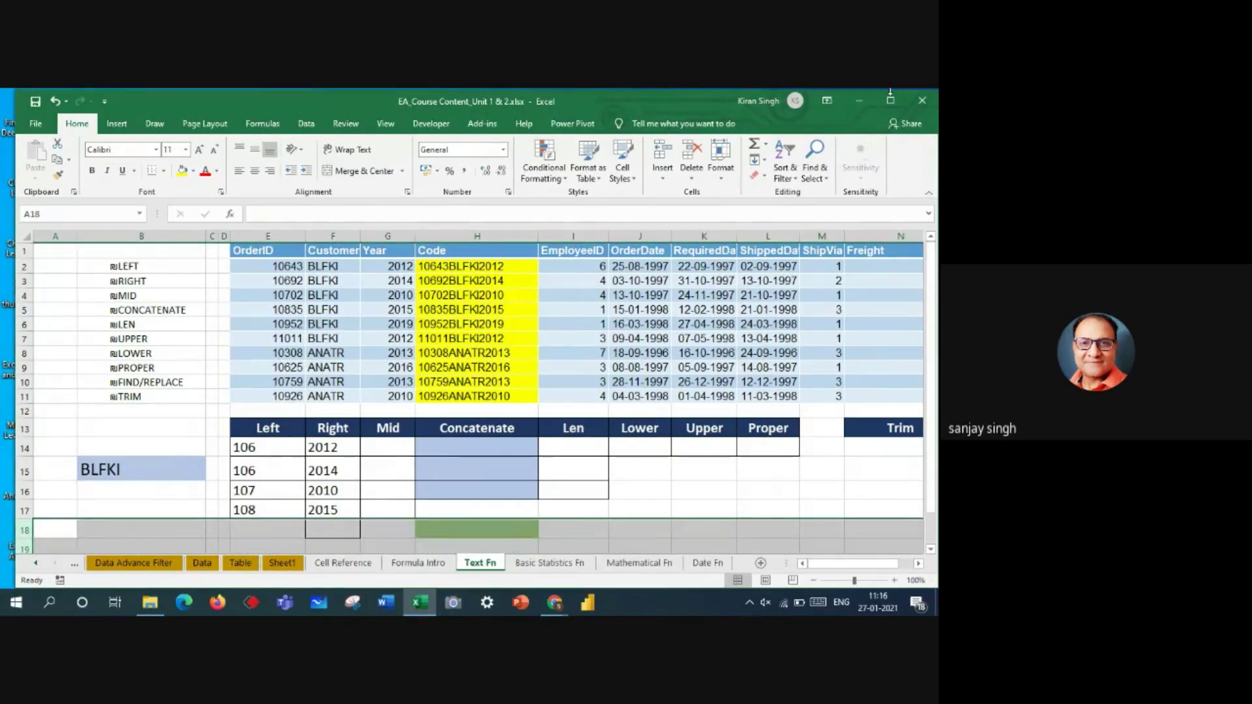
pyautogui.click(892, 103)
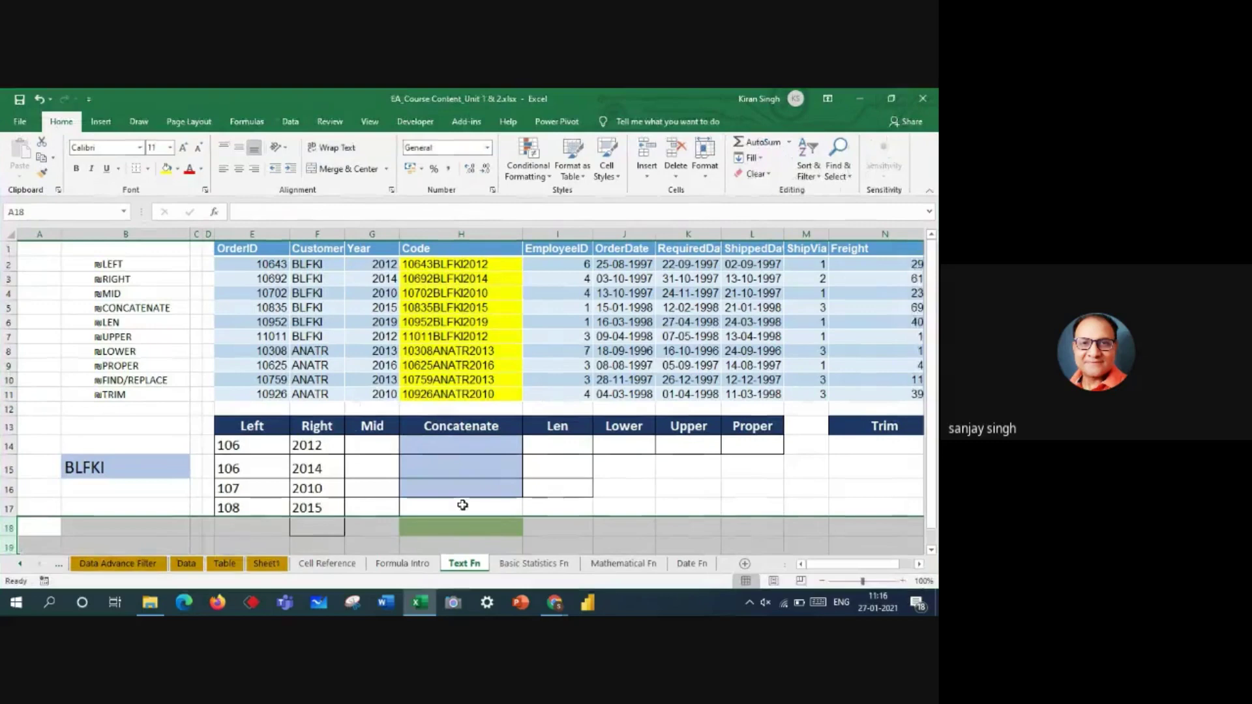
pyautogui.click(711, 466)
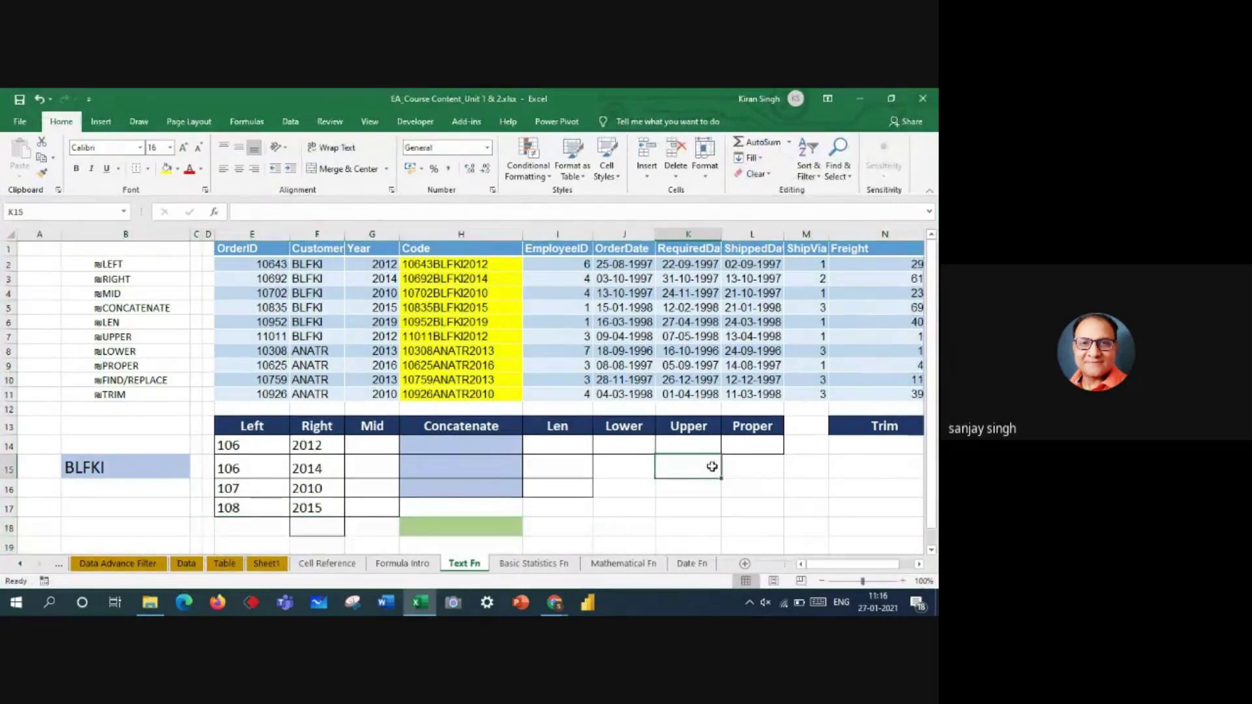
# Try the formula =LEFT(G2,6) in G14 on the first Year value, and delete it from the cell
pyautogui.click(368, 445)
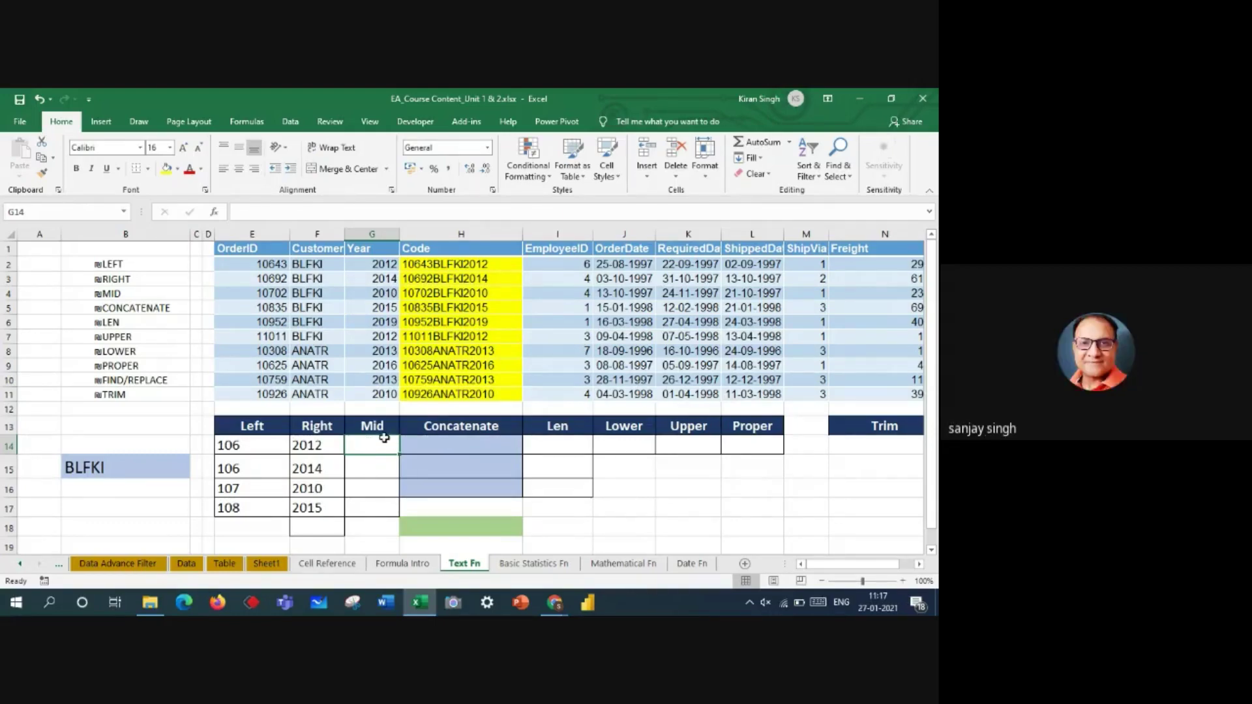
pyautogui.write('=')
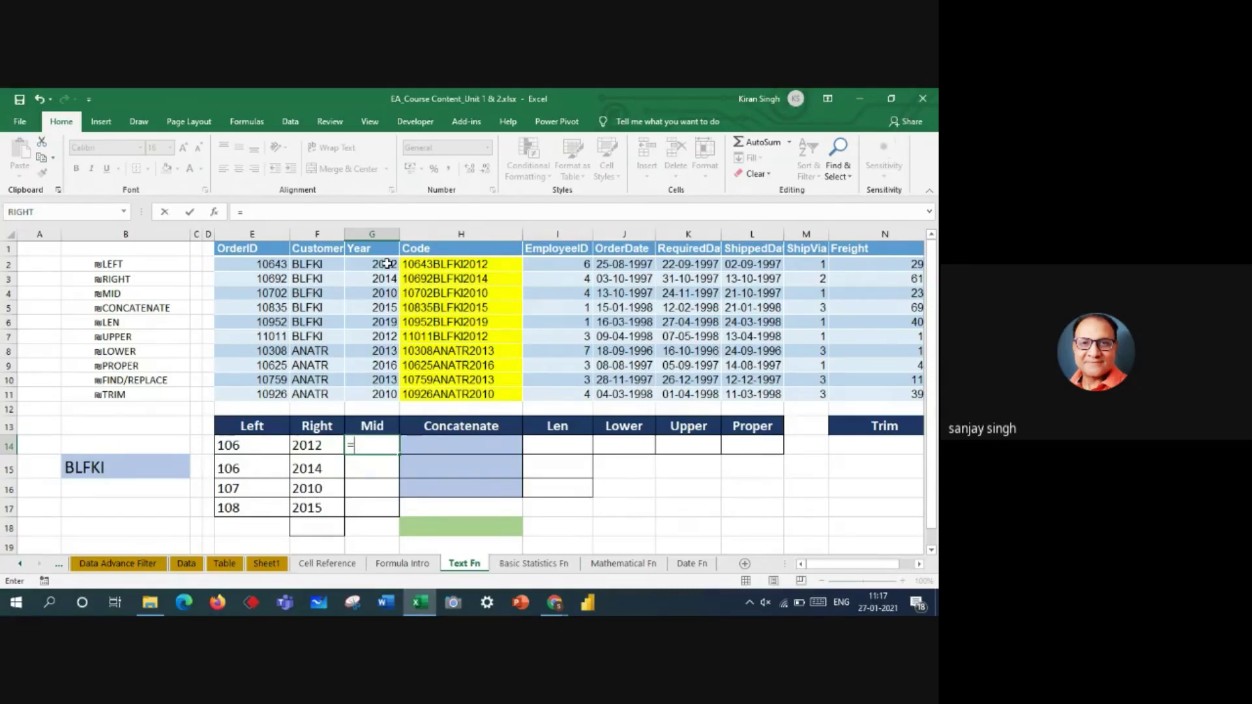
pyautogui.write('left')
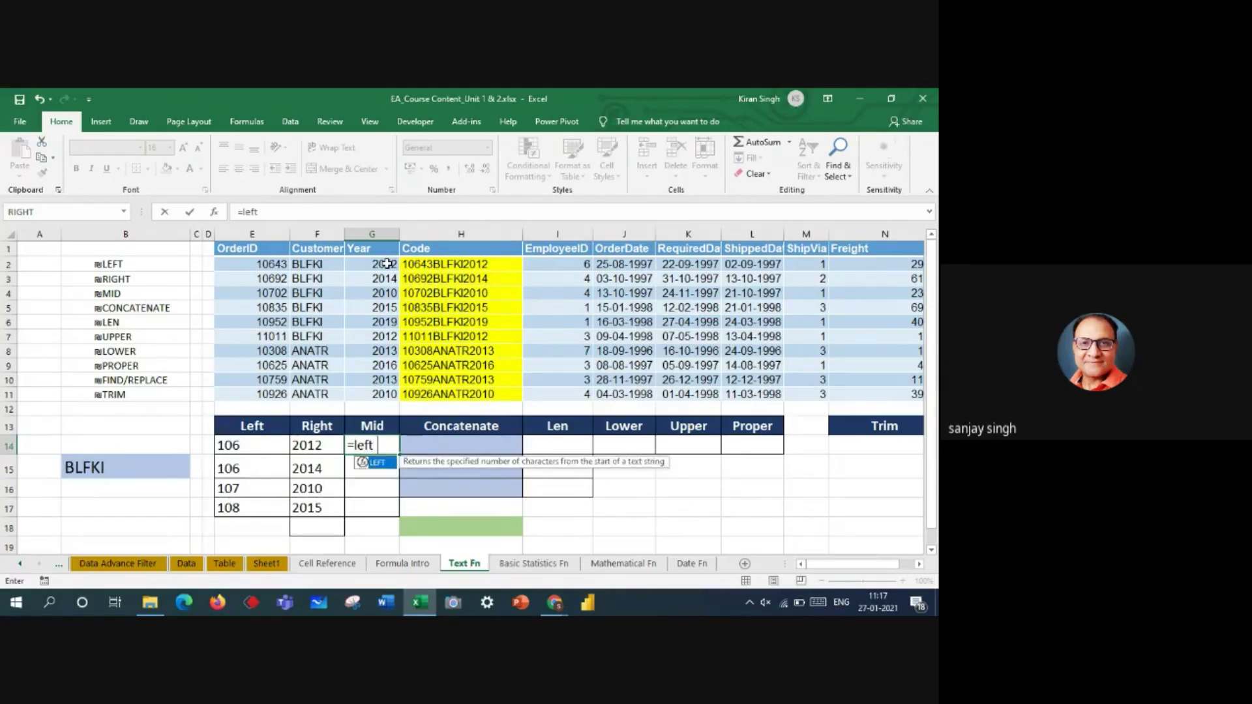
pyautogui.write('(')
pyautogui.click(379, 262)
pyautogui.write(',')
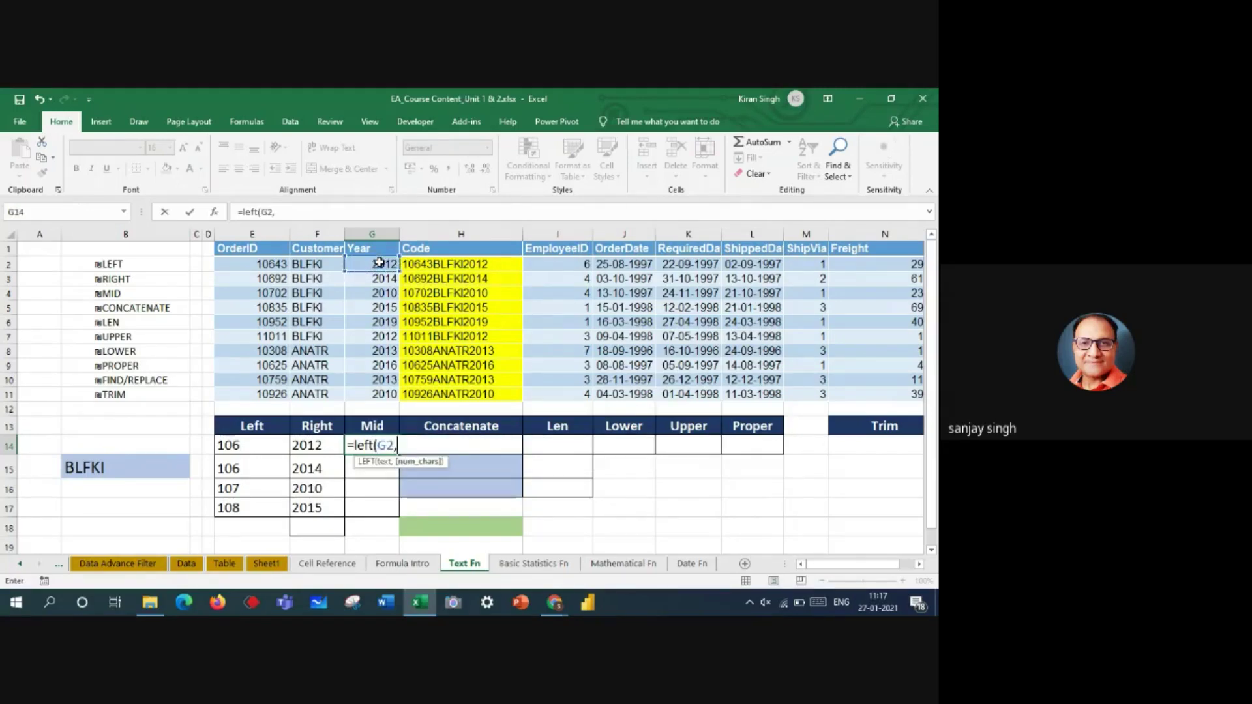
pyautogui.write('4)')
pyautogui.press('Return')
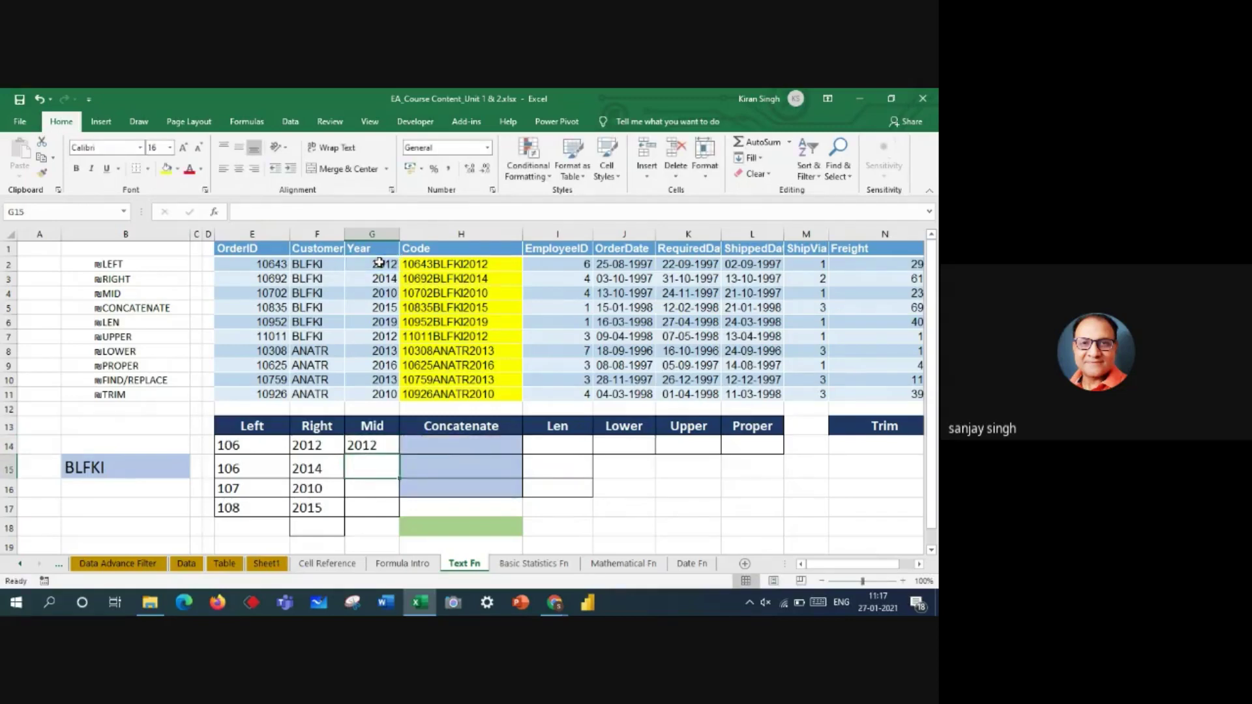
pyautogui.click(382, 446)
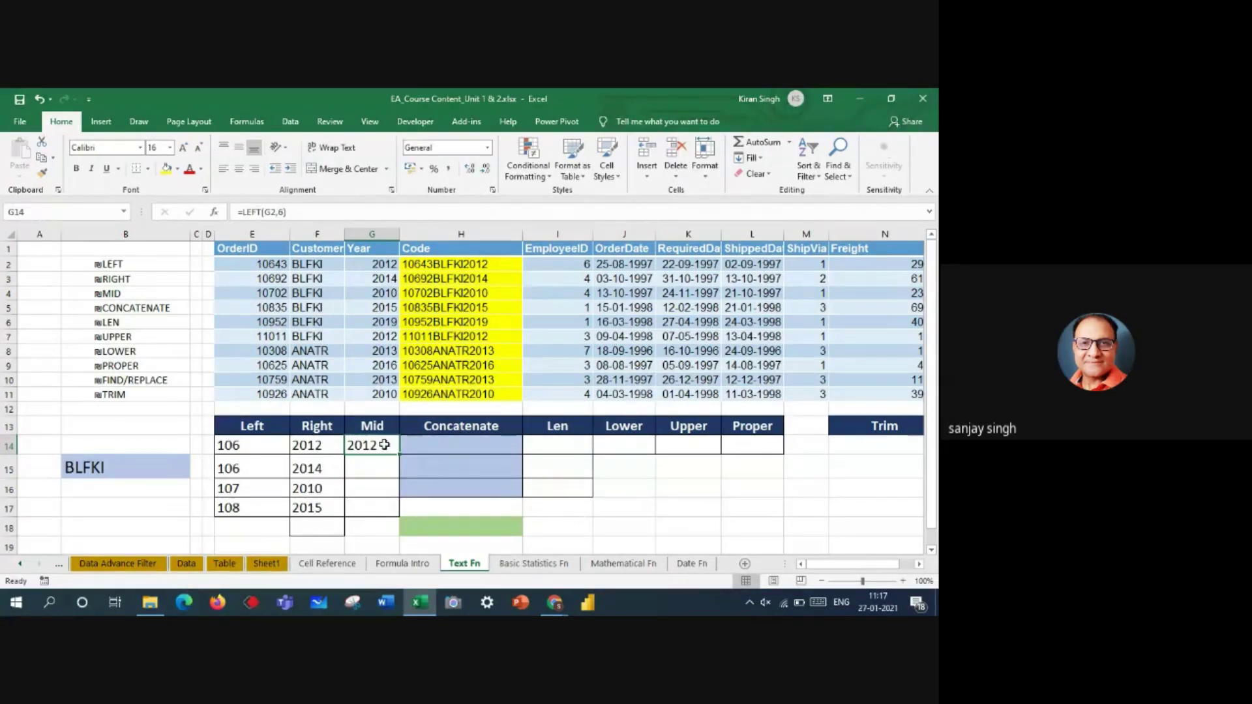
pyautogui.press('Delete')
pyautogui.click(215, 215)
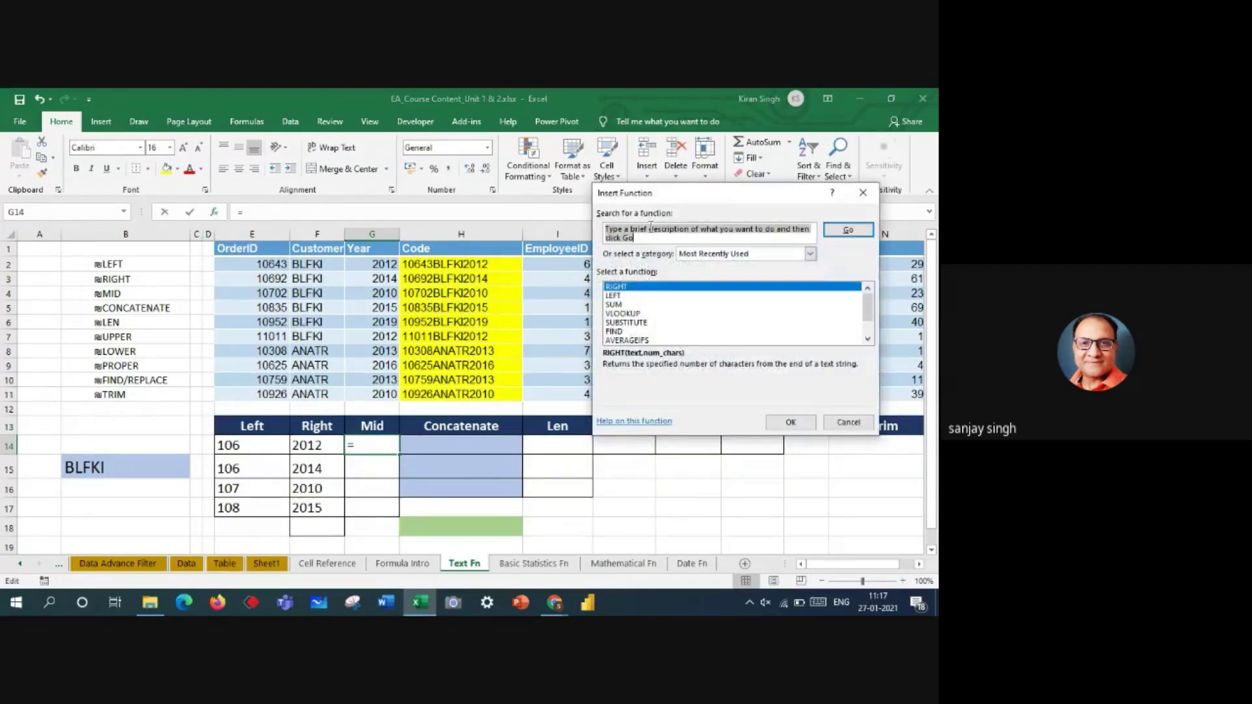
pyautogui.click(651, 228)
pyautogui.write('m')
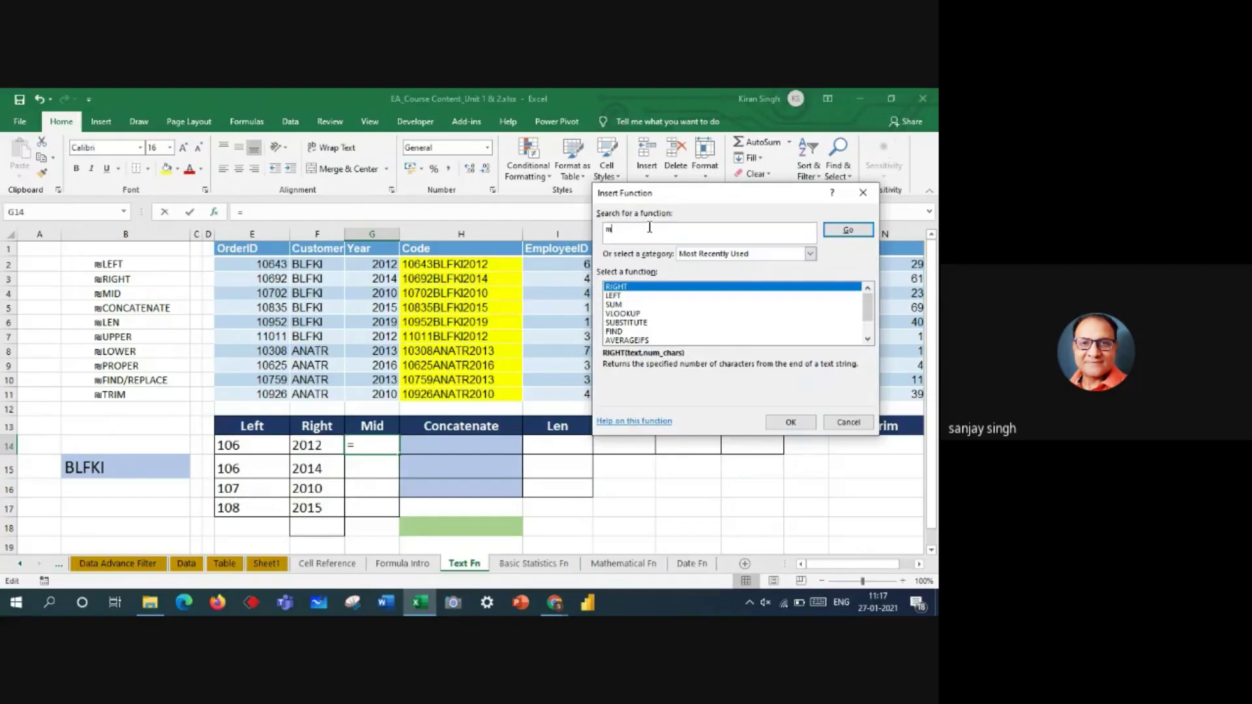
pyautogui.write('id')
pyautogui.click(843, 232)
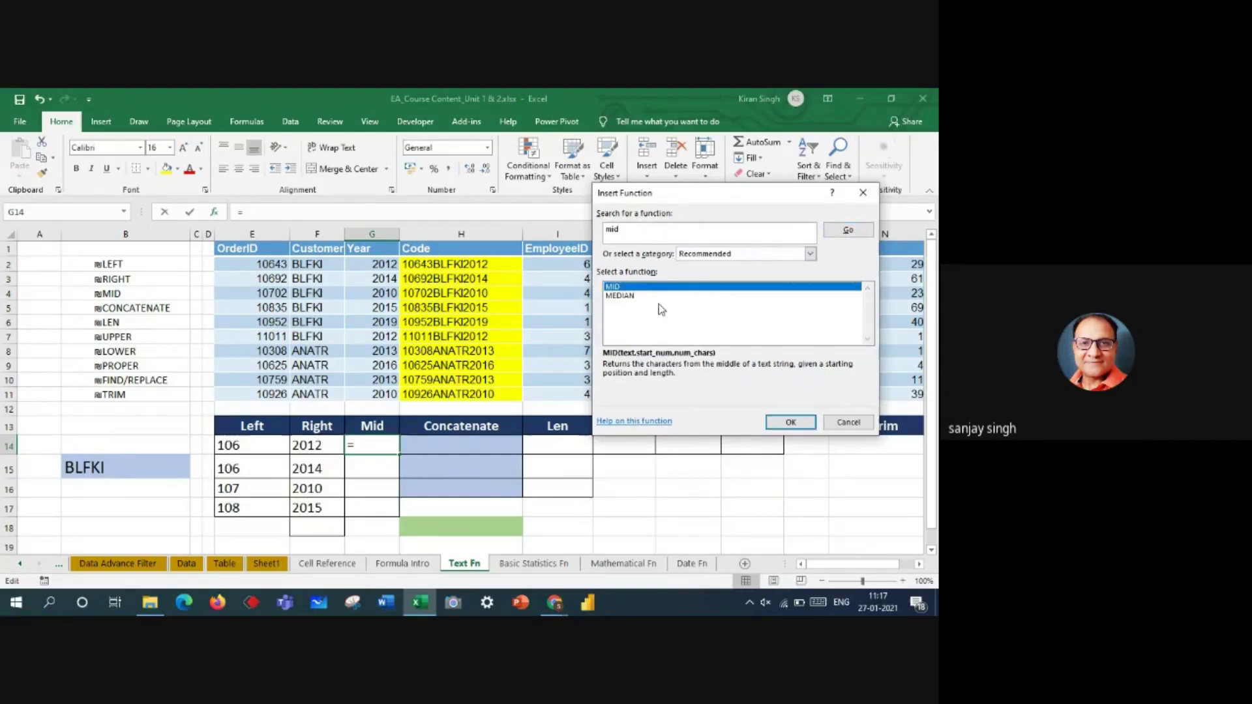
pyautogui.click(787, 423)
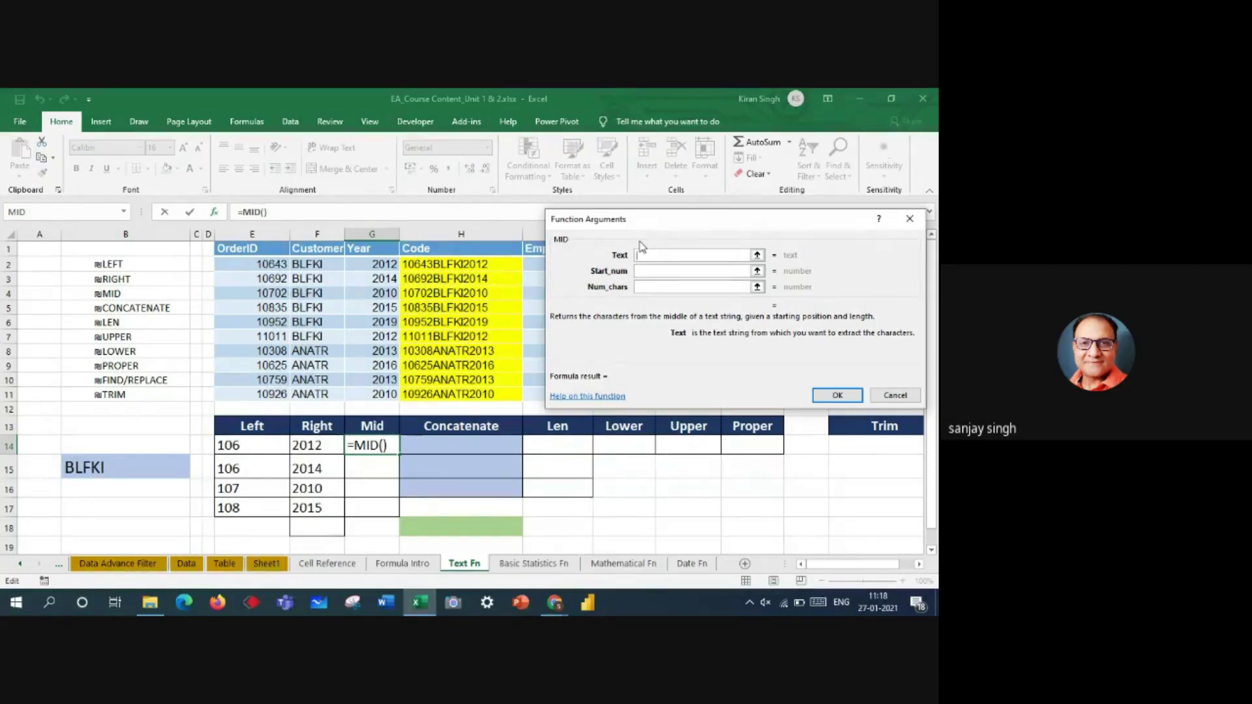
pyautogui.press('Escape')
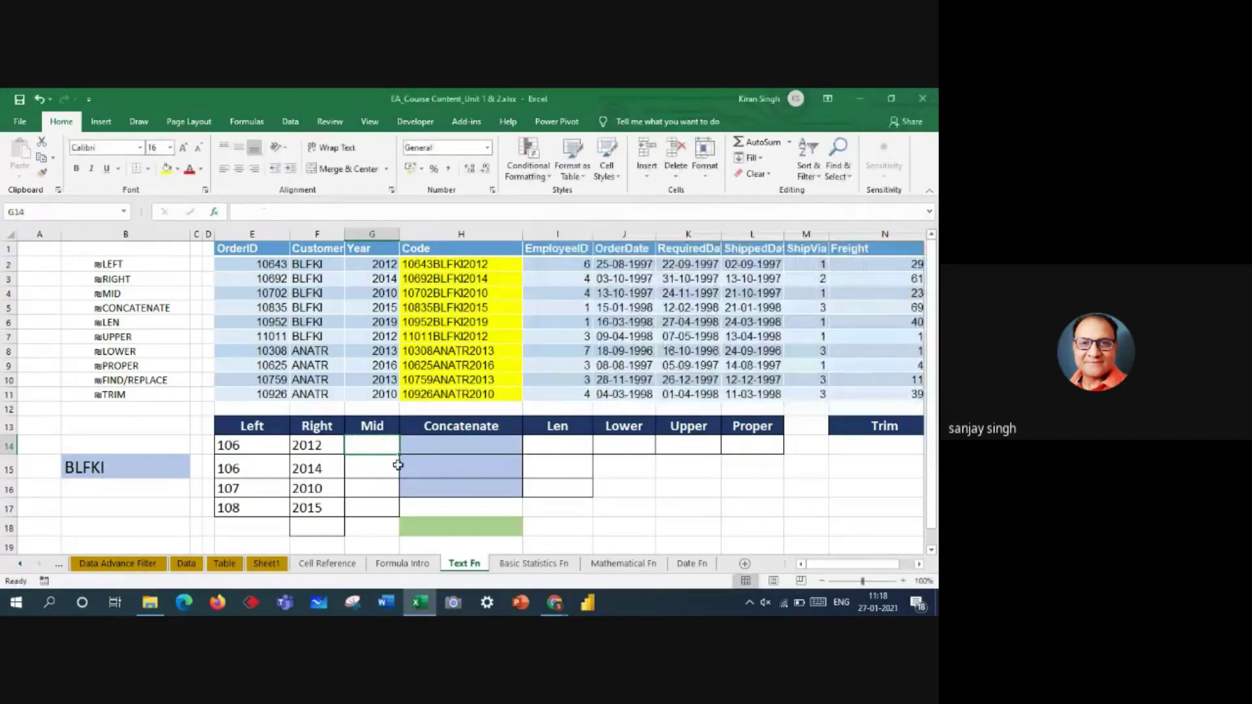
# Try the formula =mid(H2,5) in G14, and clear the entry from the cell
pyautogui.write('=mi')
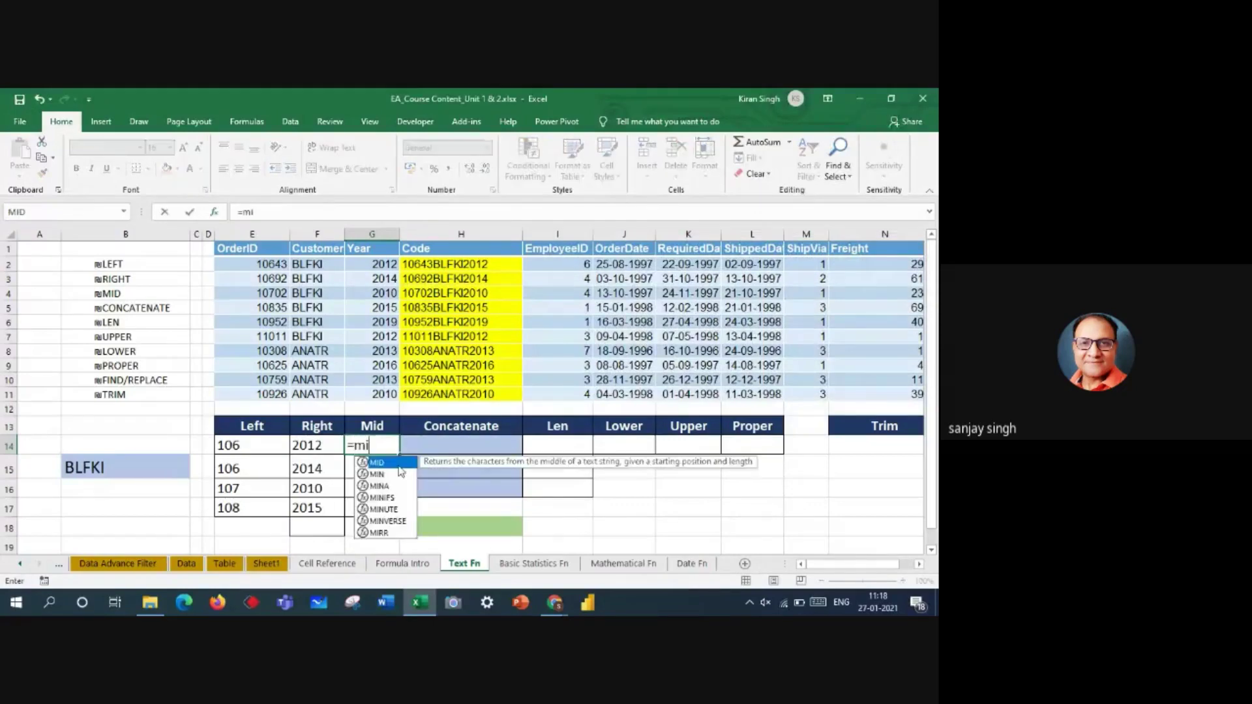
pyautogui.write('d(')
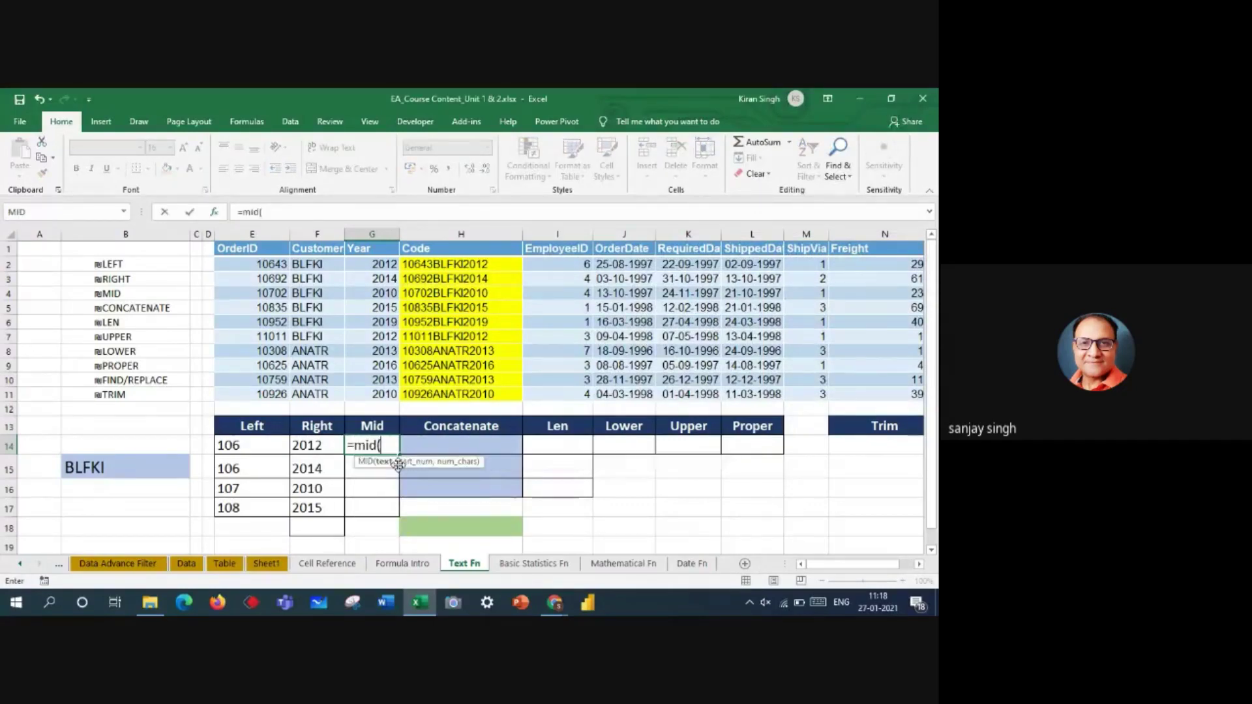
pyautogui.click(467, 268)
pyautogui.write(',')
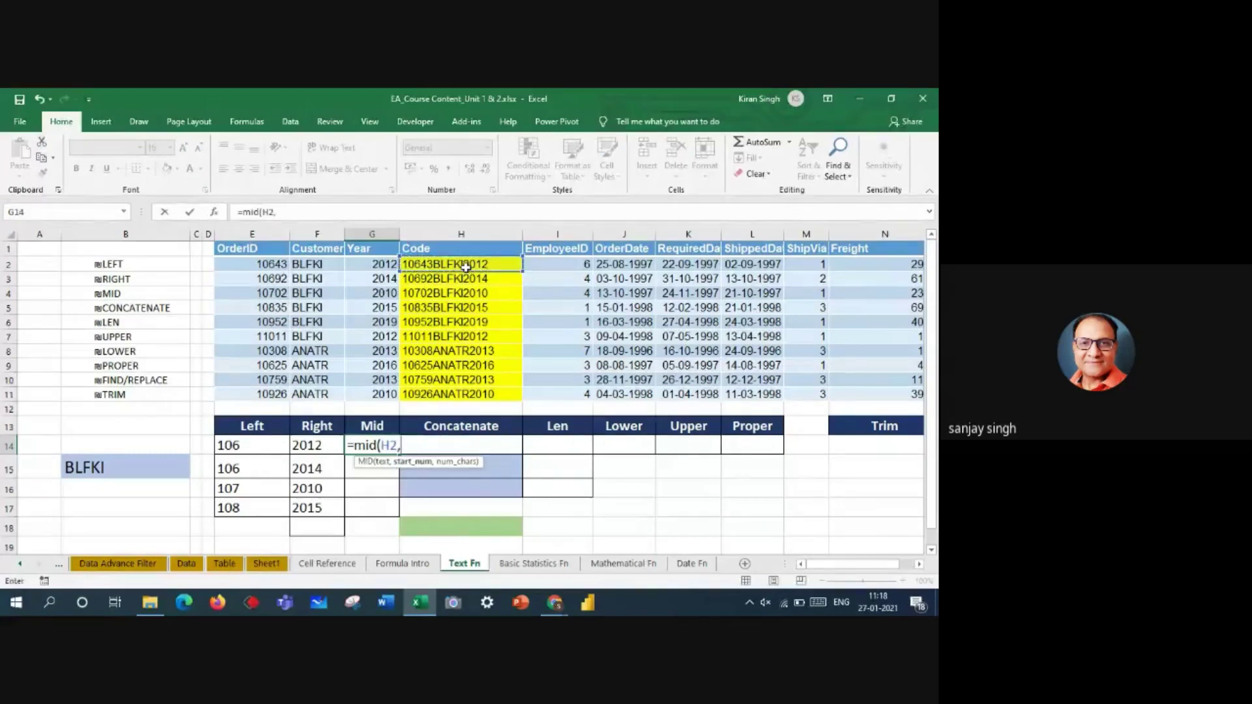
pyautogui.write('5)')
pyautogui.press('Return')
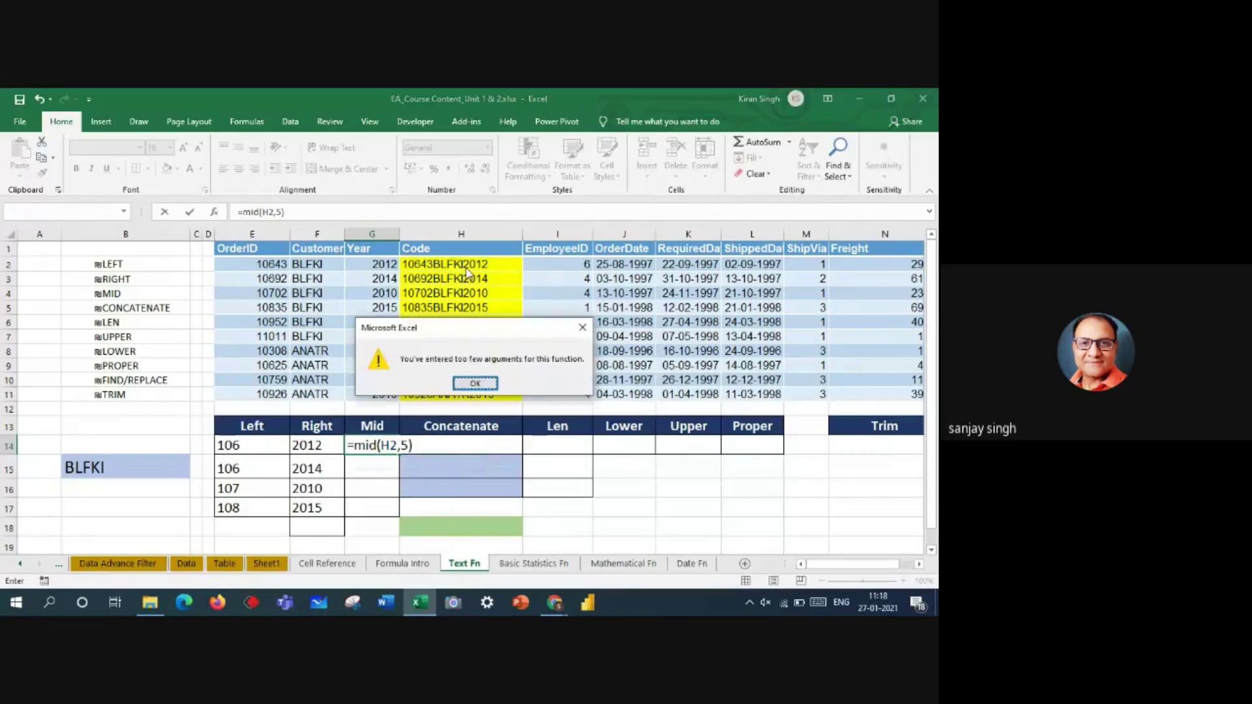
pyautogui.click(476, 384)
pyautogui.press('BackSpace')
pyautogui.press('BackSpace')
pyautogui.press('BackSpace')
pyautogui.press('BackSpace')
pyautogui.press('BackSpace')
pyautogui.press('BackSpace')
pyautogui.press('BackSpace')
pyautogui.press('BackSpace')
pyautogui.press('BackSpace')
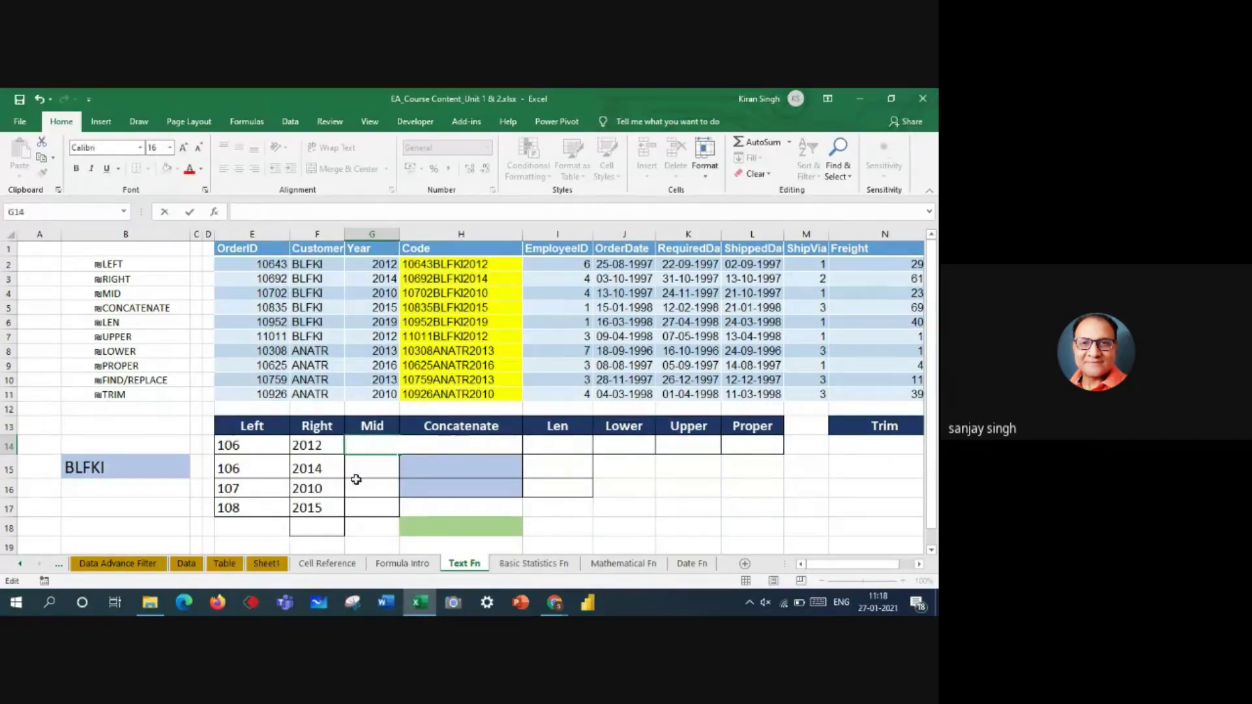
pyautogui.press('Escape')
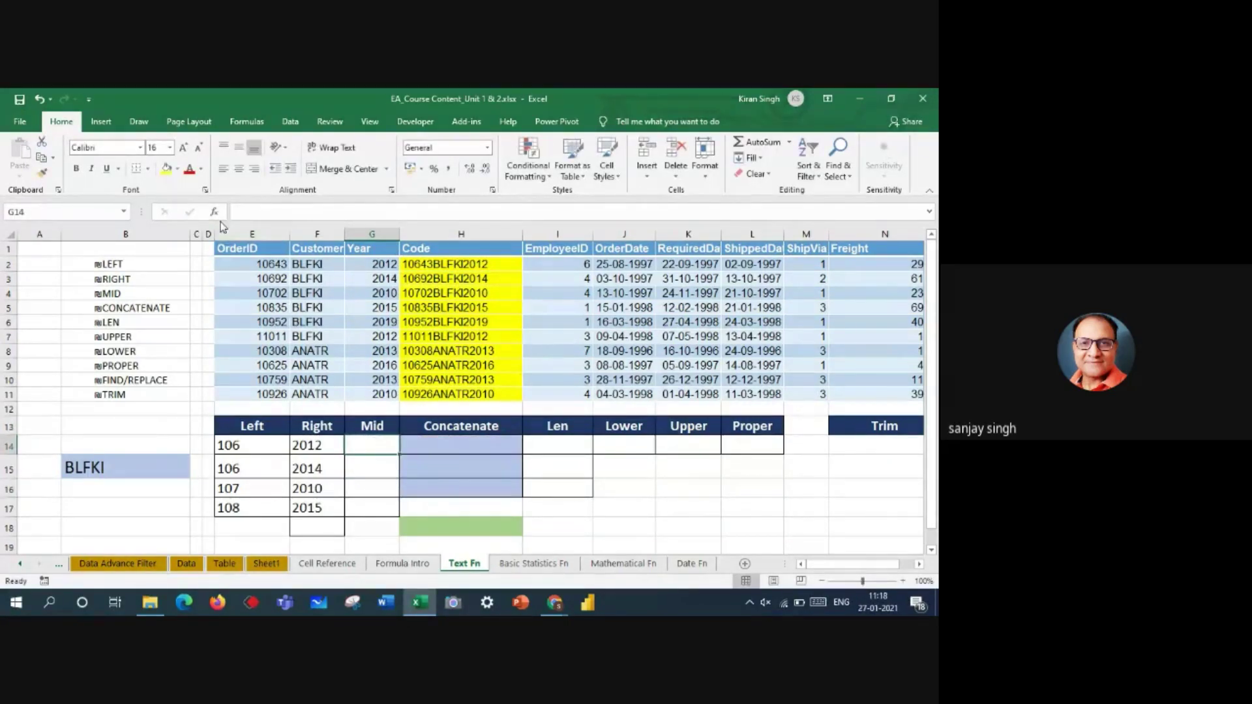
# Insert the MID function in G14 with Text H2, Start_num 6 and Num_chars 5, and fill the formula down to G17
pyautogui.click(214, 214)
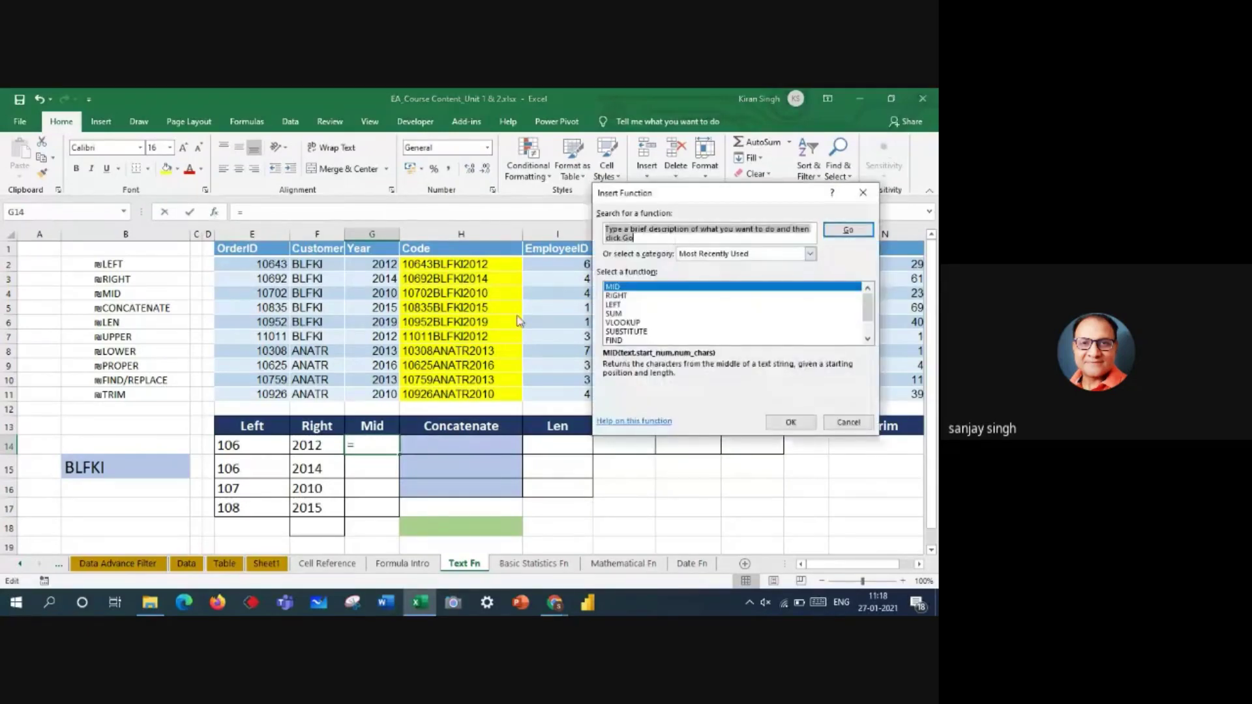
pyautogui.click(791, 422)
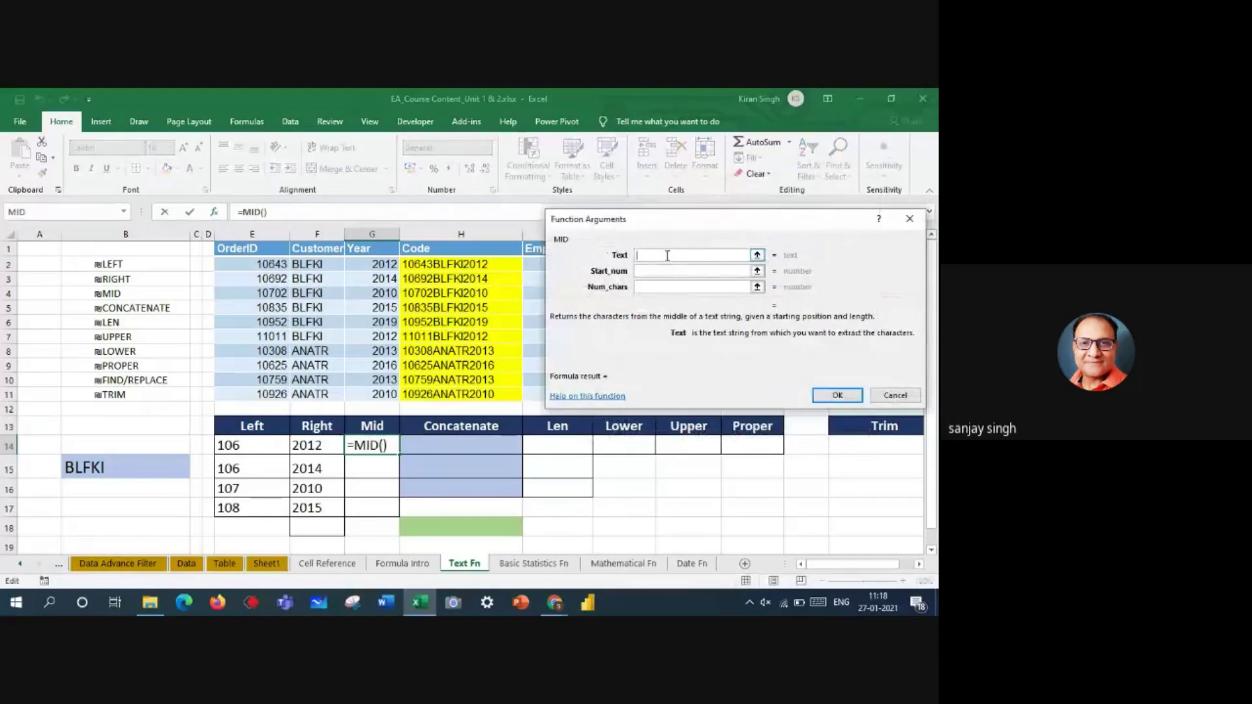
pyautogui.click(441, 268)
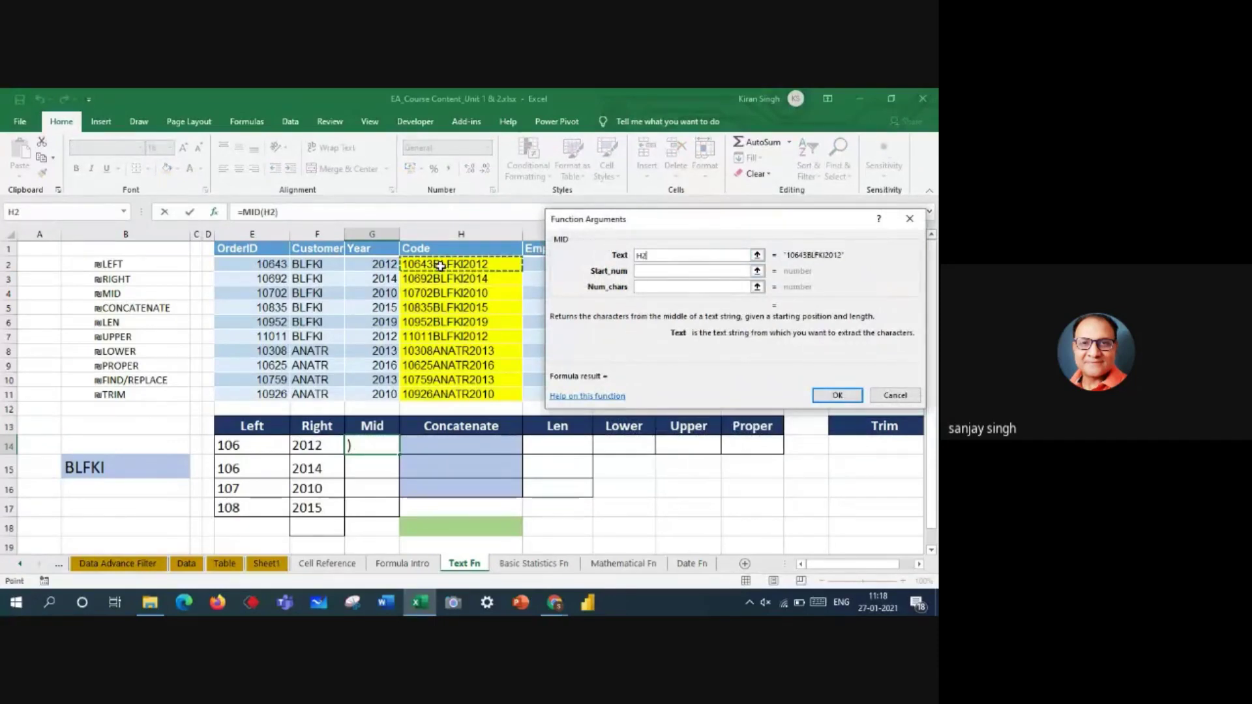
pyautogui.click(644, 272)
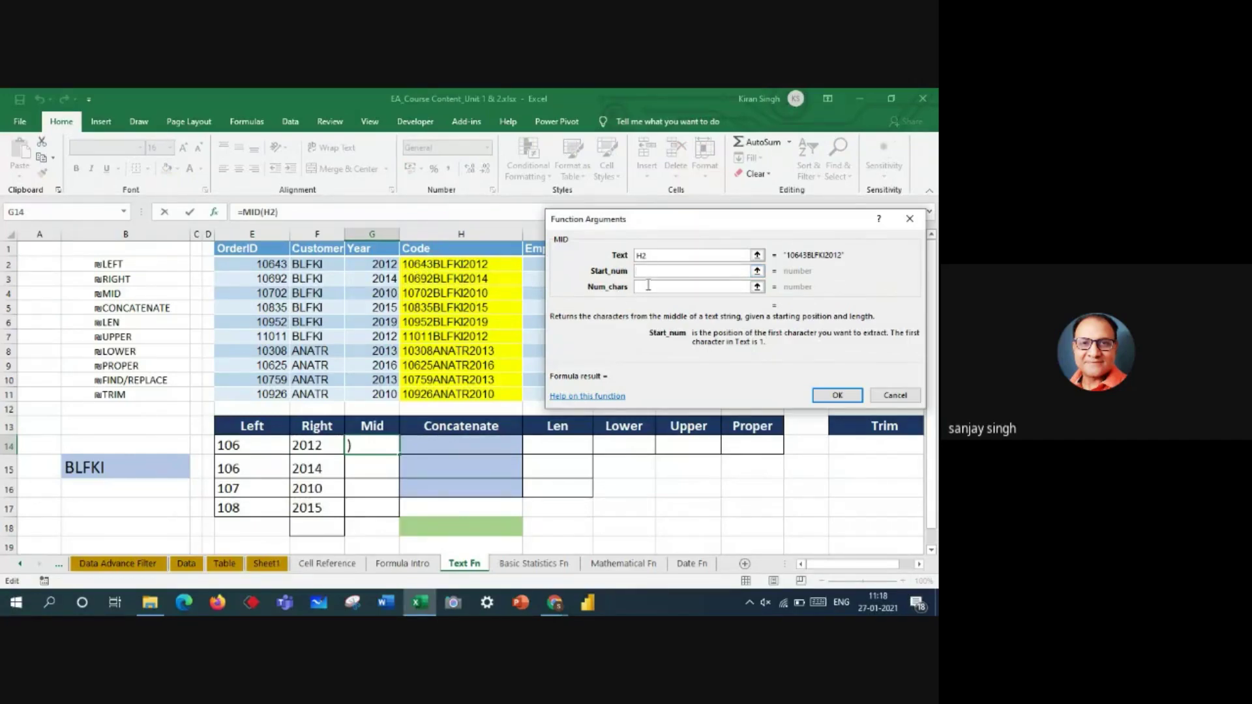
pyautogui.write('6')
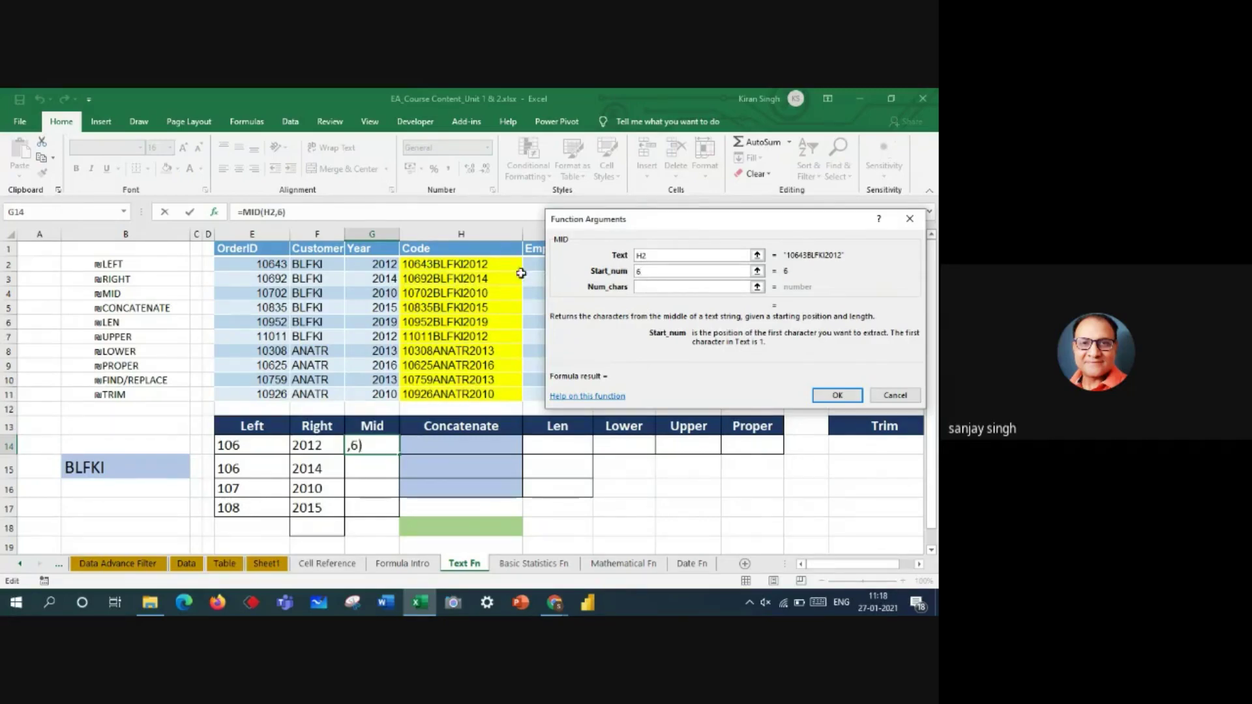
pyautogui.click(646, 286)
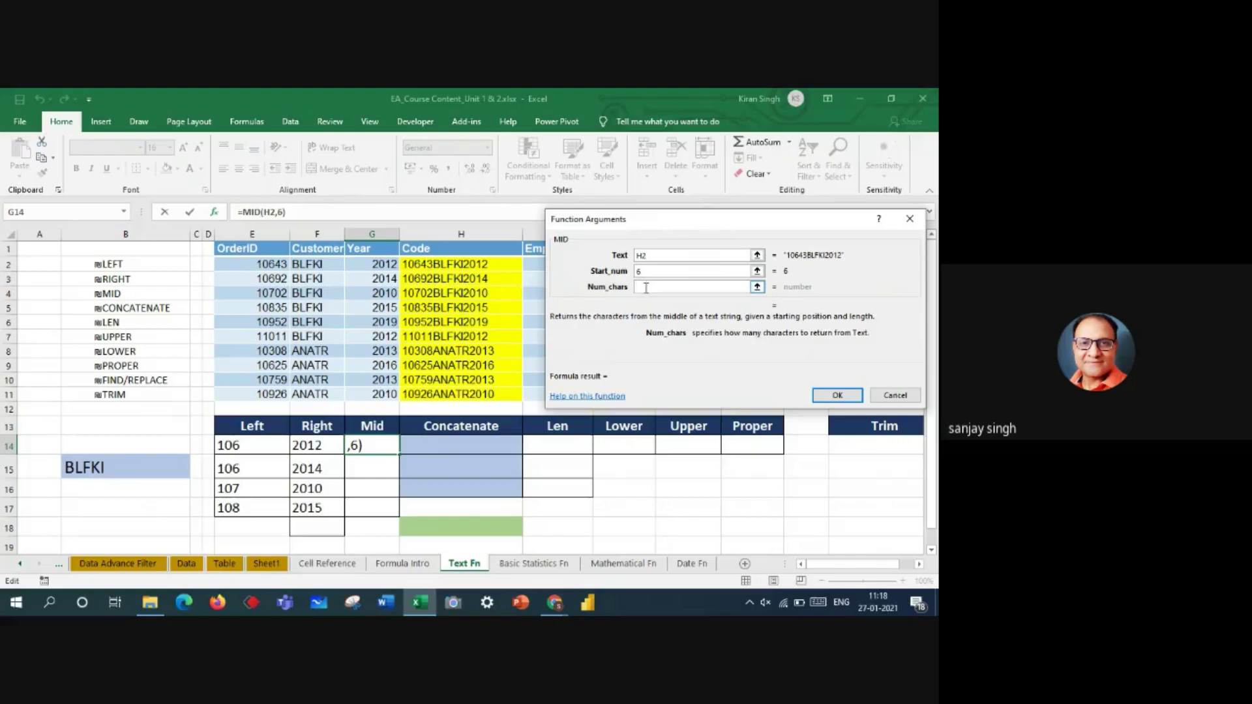
pyautogui.write('4')
pyautogui.press('BackSpace')
pyautogui.write('5')
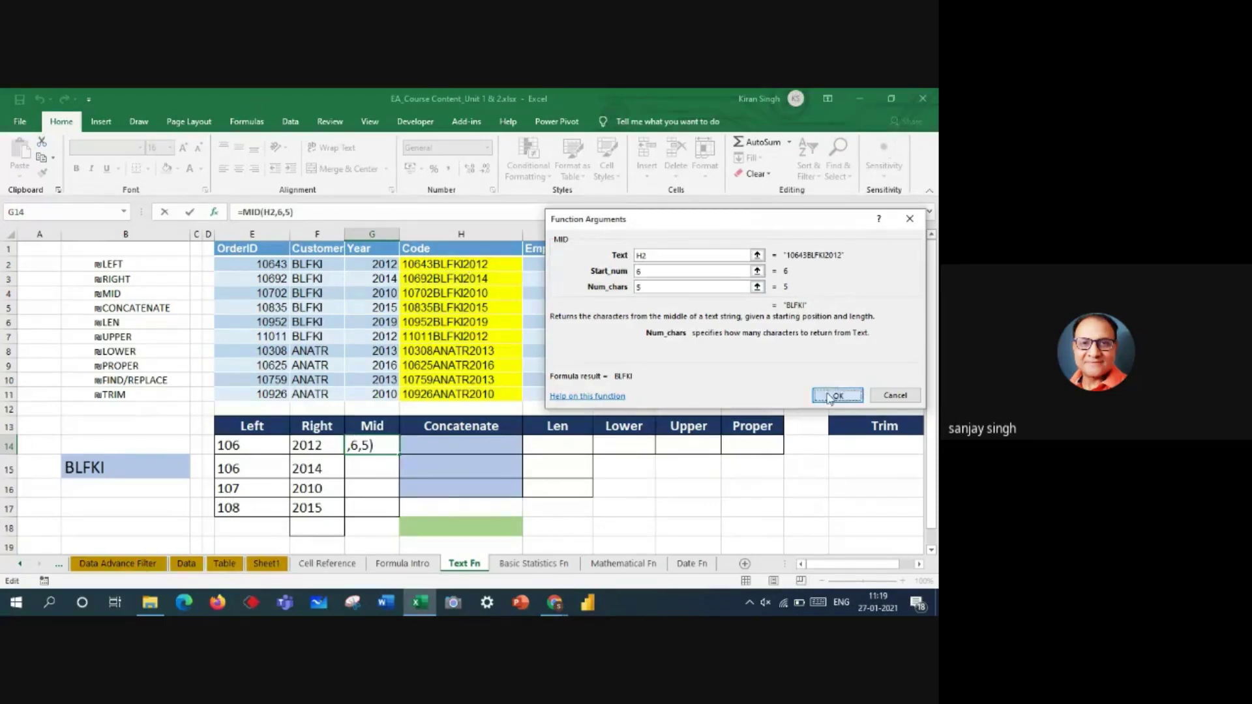
pyautogui.press('Return')
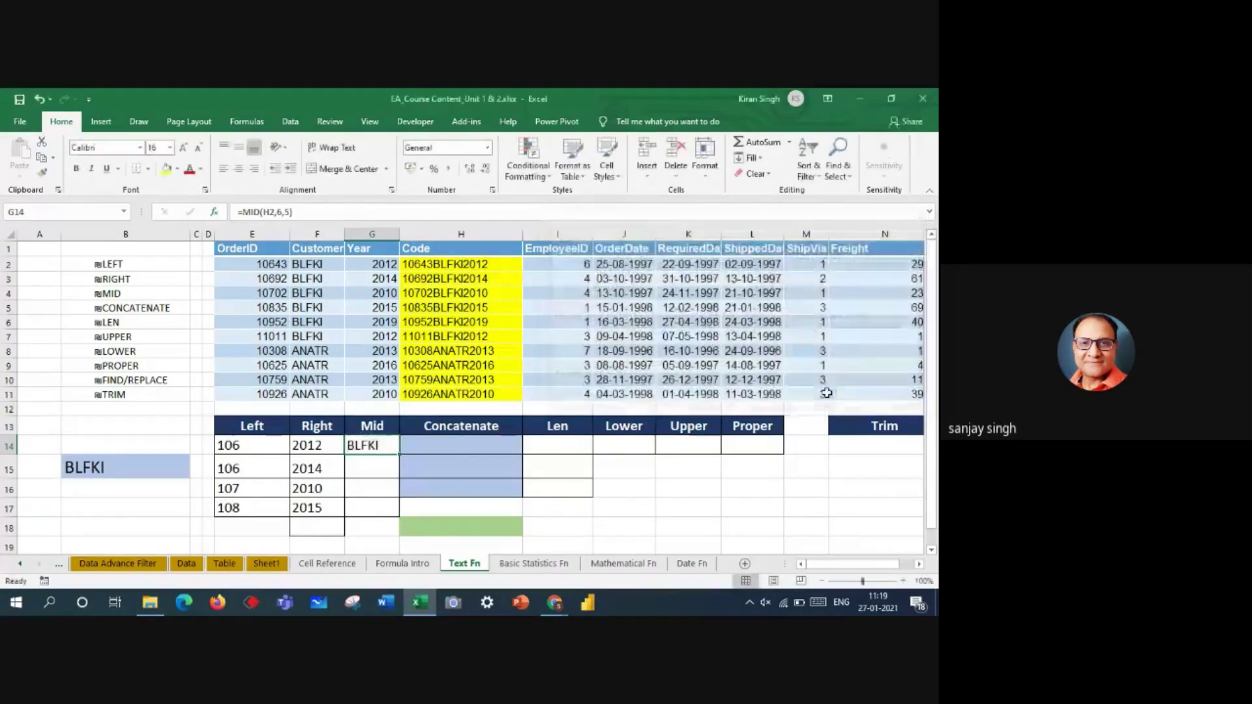
pyautogui.doubleClick(399, 454)
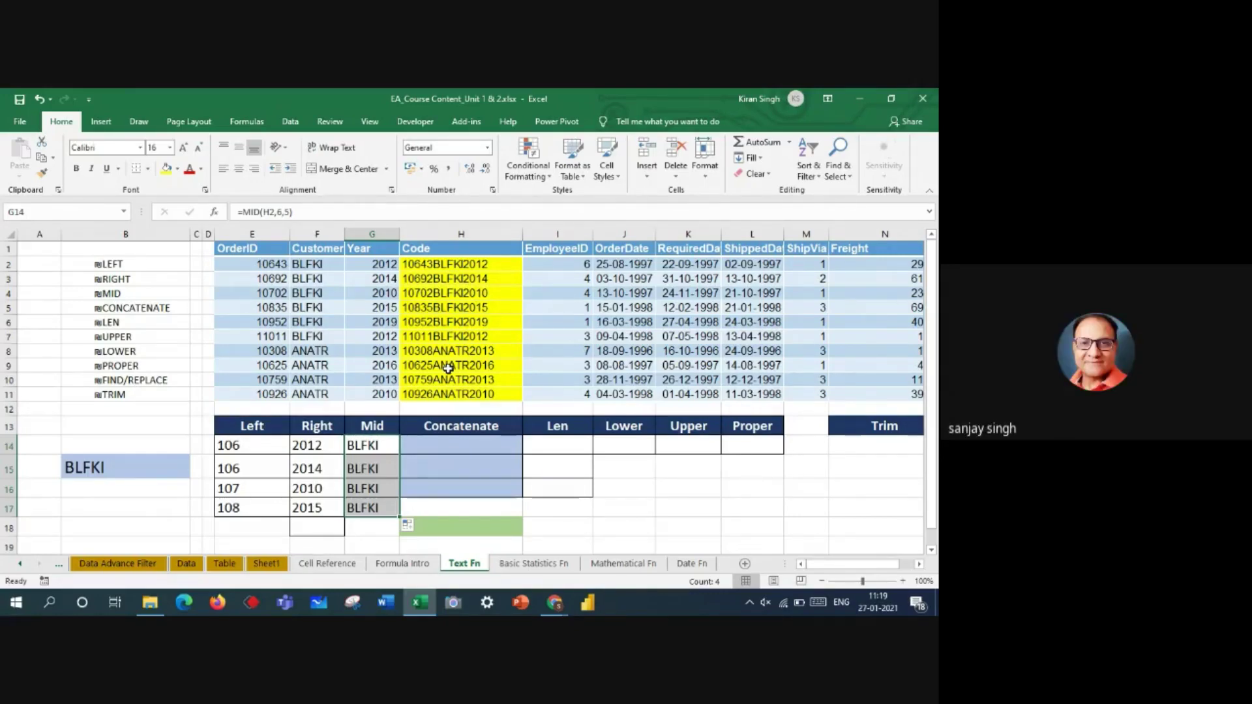
# Delete the MID formulas from G14 to G17
pyautogui.moveTo(377, 442); pyautogui.dragTo(379, 506)
pyautogui.press('Delete')
pyautogui.click(649, 489)
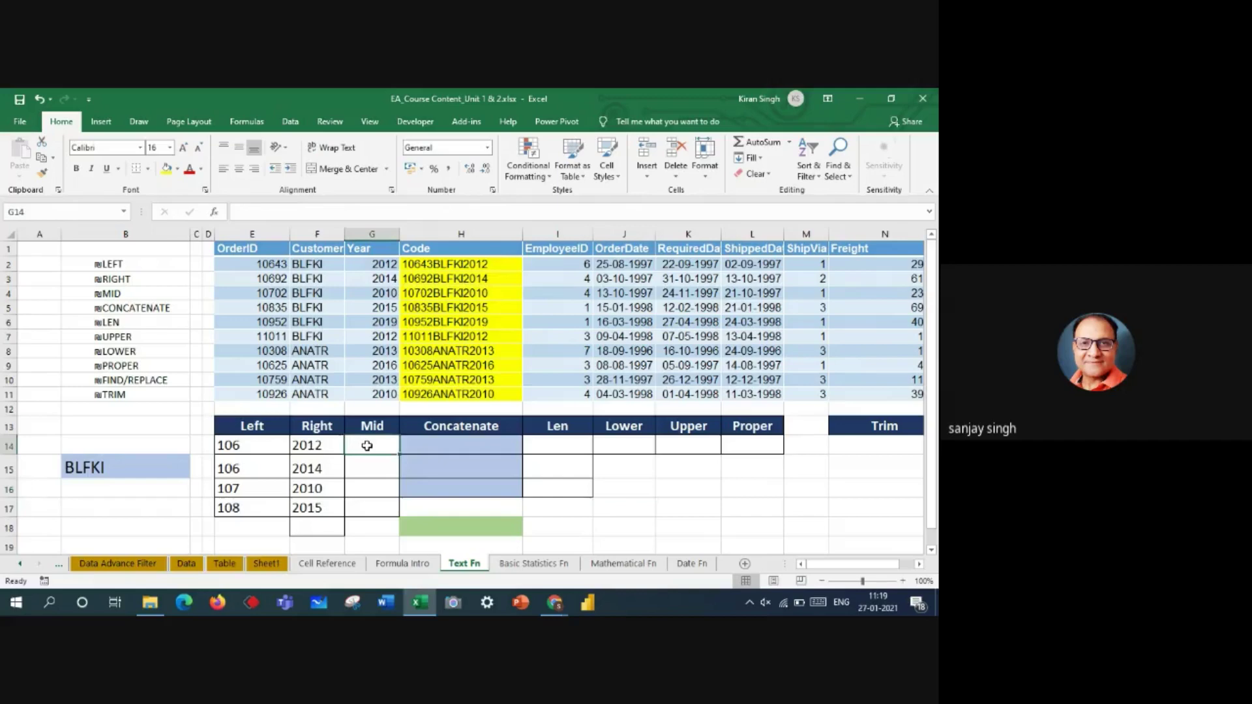
pyautogui.click(658, 484)
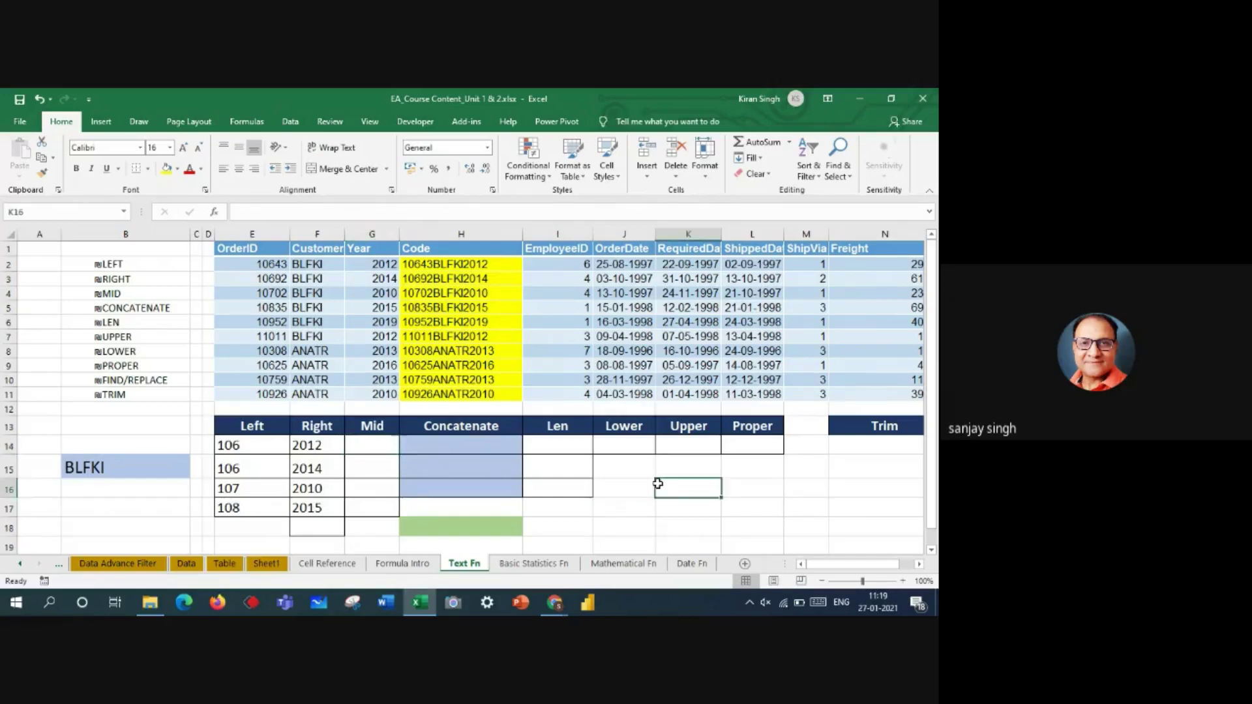
# Open Insert Function for G14, search for "mid" and choose the MID function
pyautogui.click(360, 446)
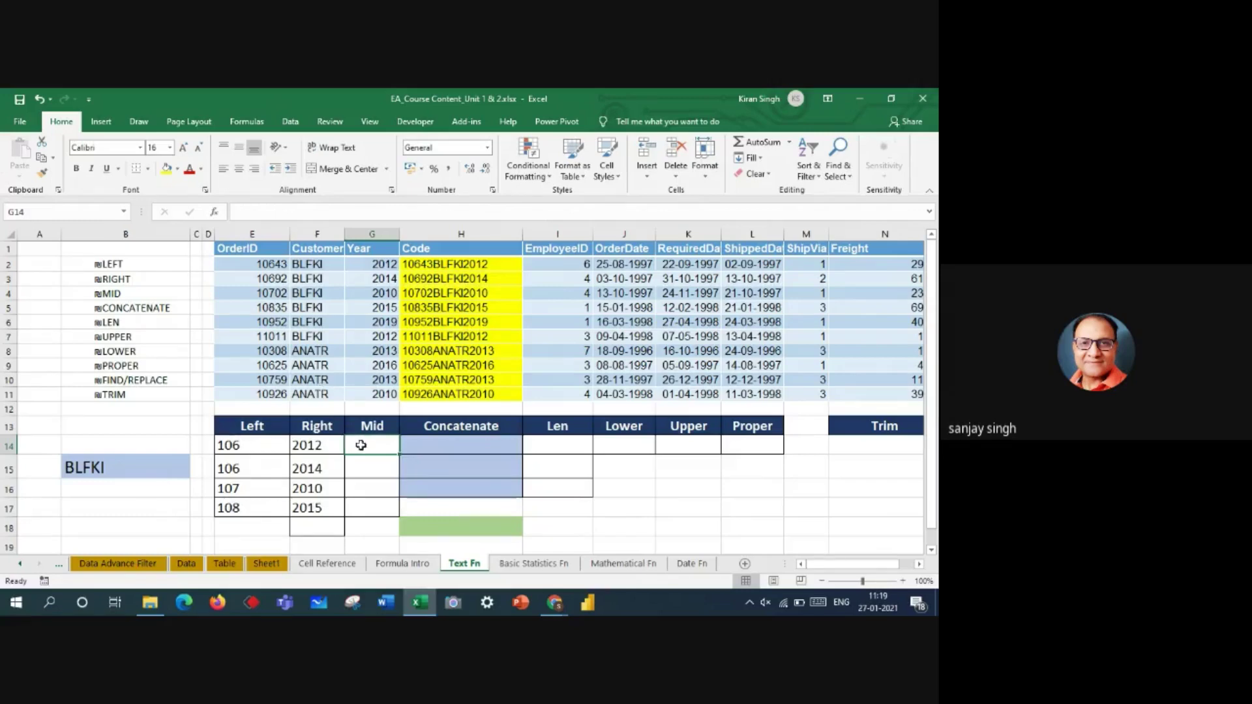
pyautogui.click(215, 213)
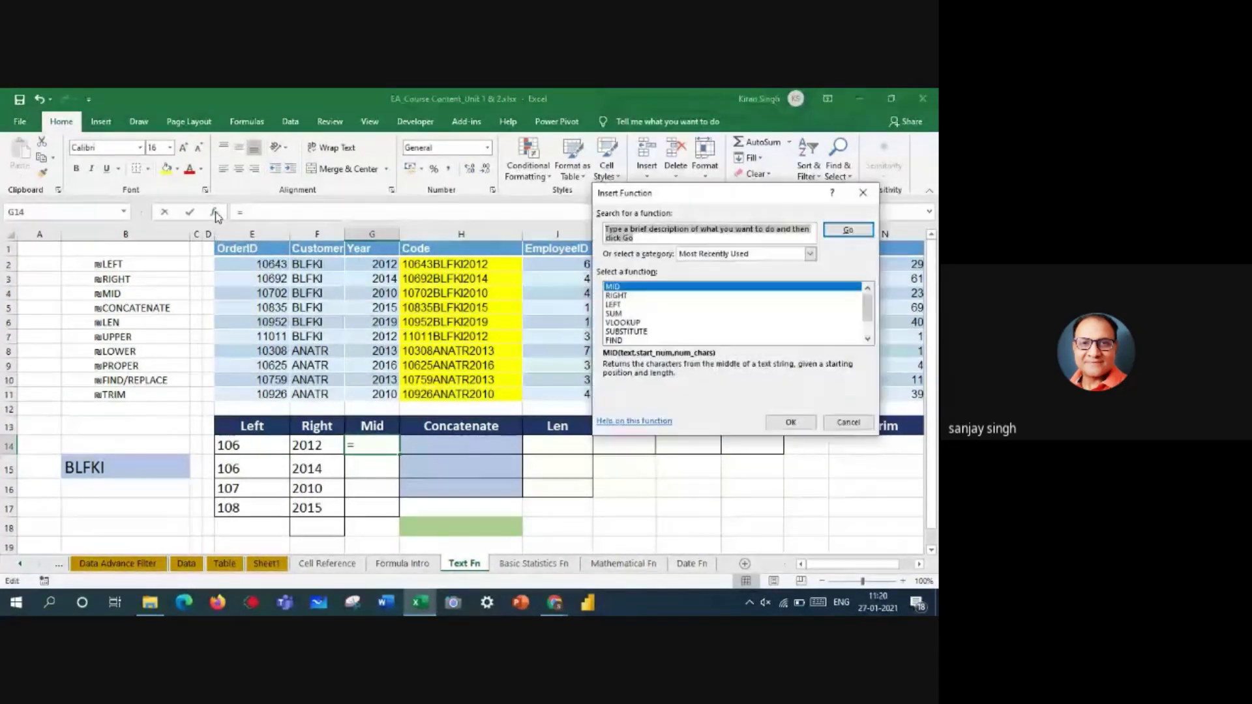
pyautogui.moveTo(670, 199); pyautogui.dragTo(595, 191)
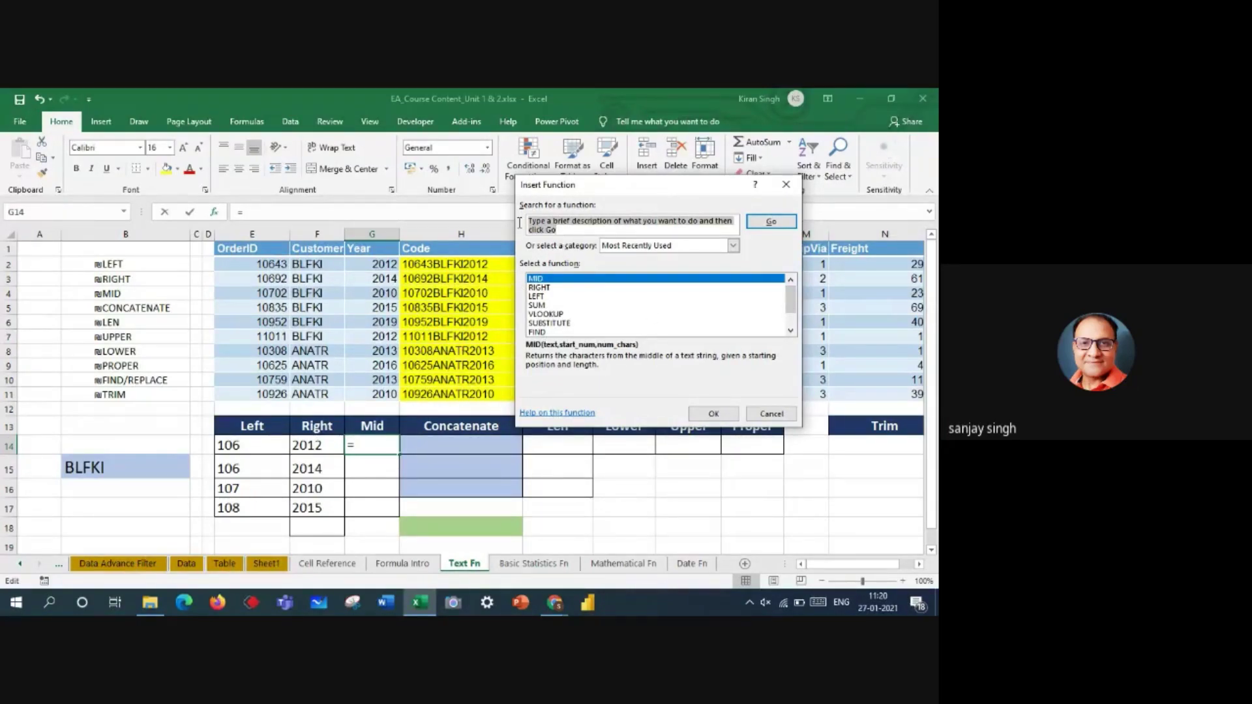
pyautogui.press('BackSpace')
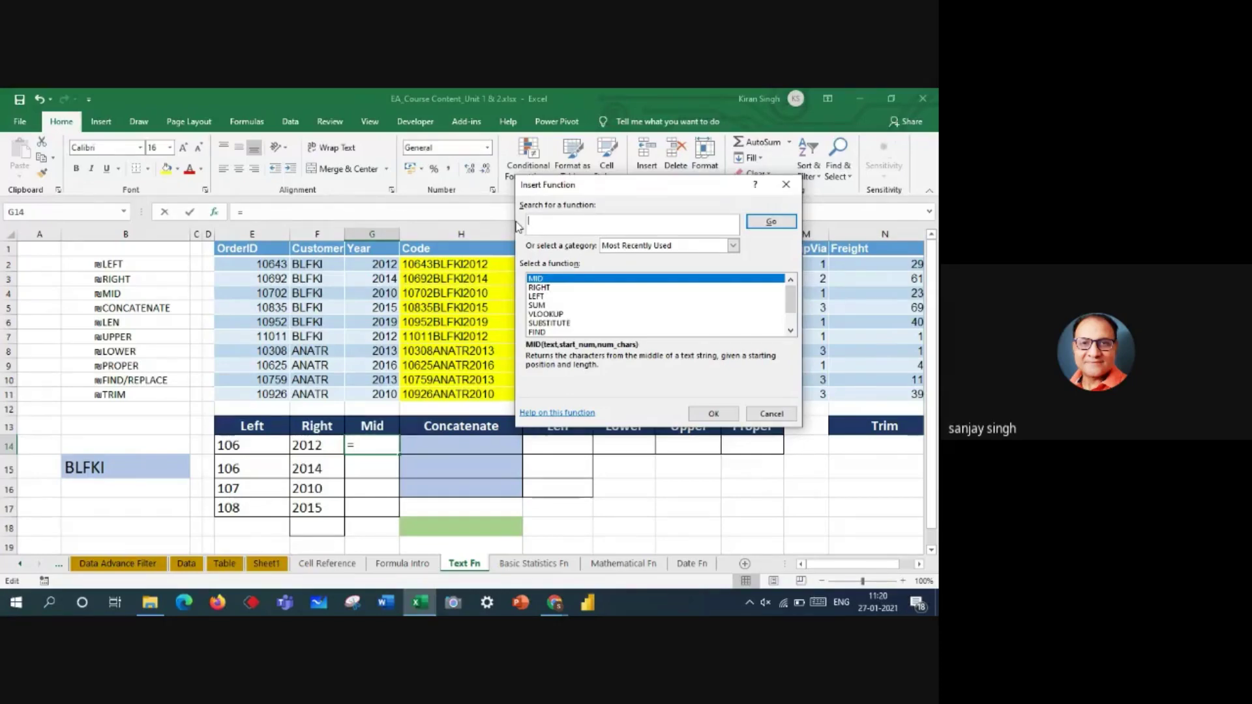
pyautogui.click(733, 247)
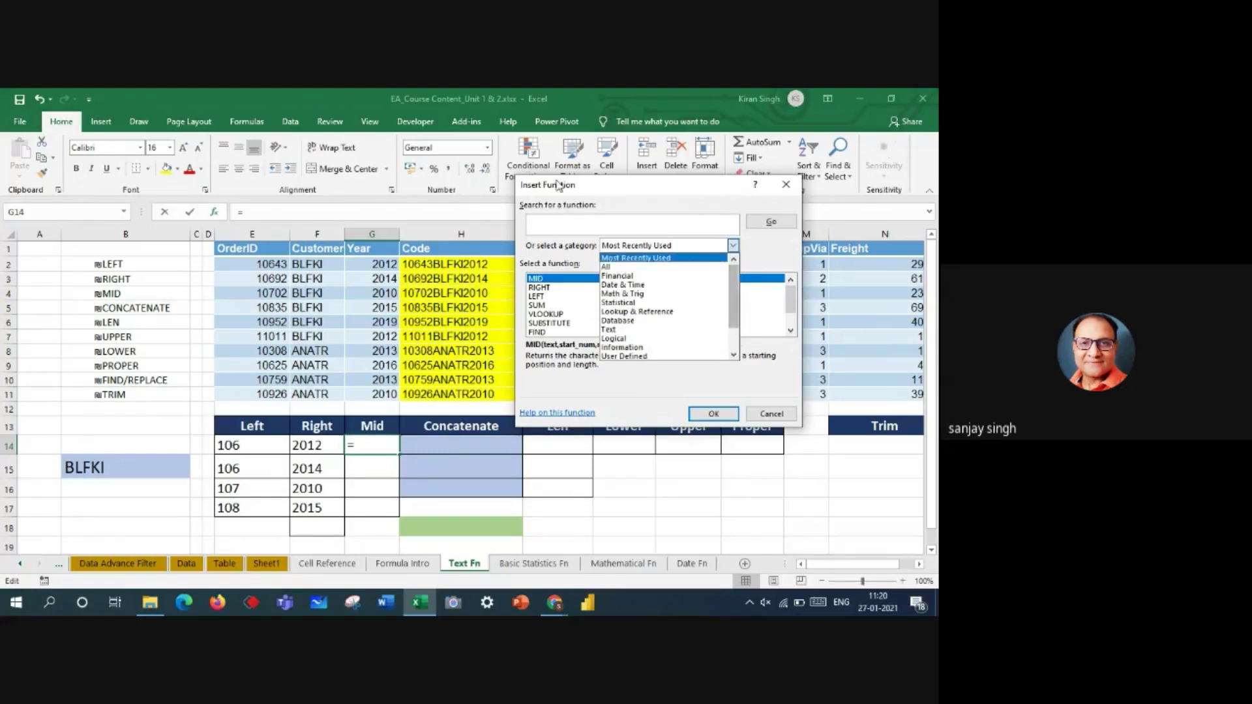
pyautogui.click(538, 222)
pyautogui.click(535, 222)
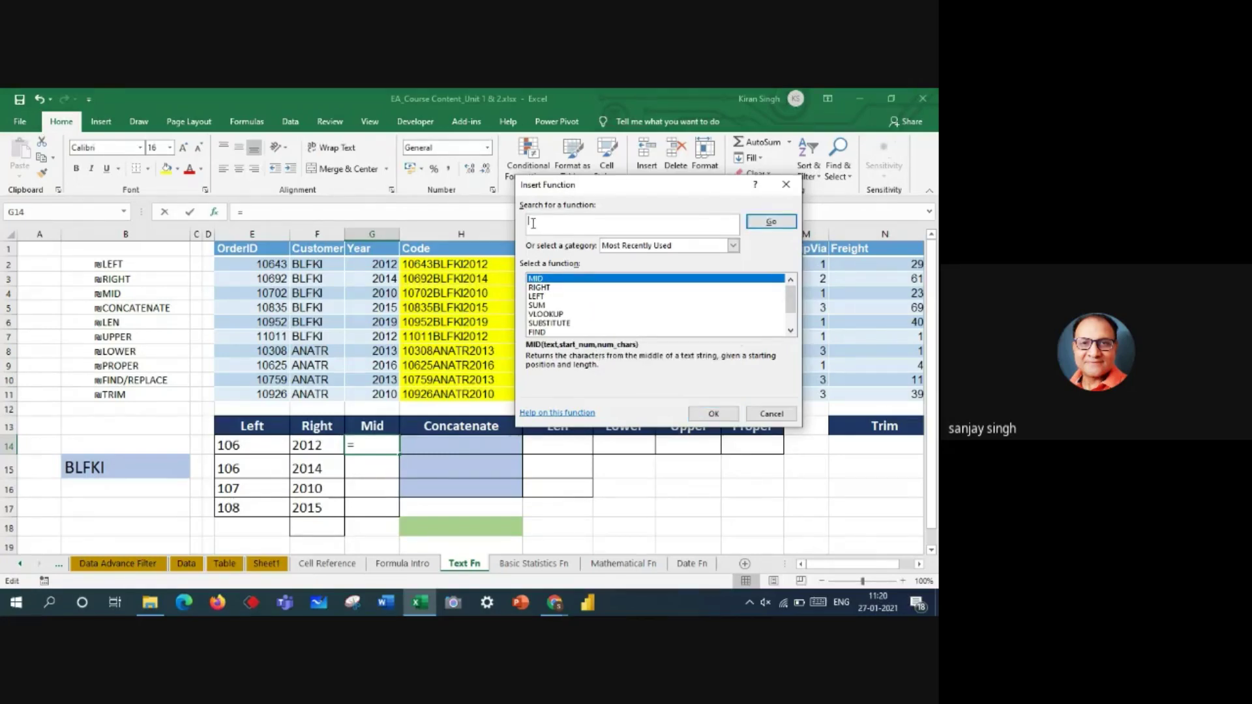
pyautogui.write('mid')
pyautogui.click(771, 222)
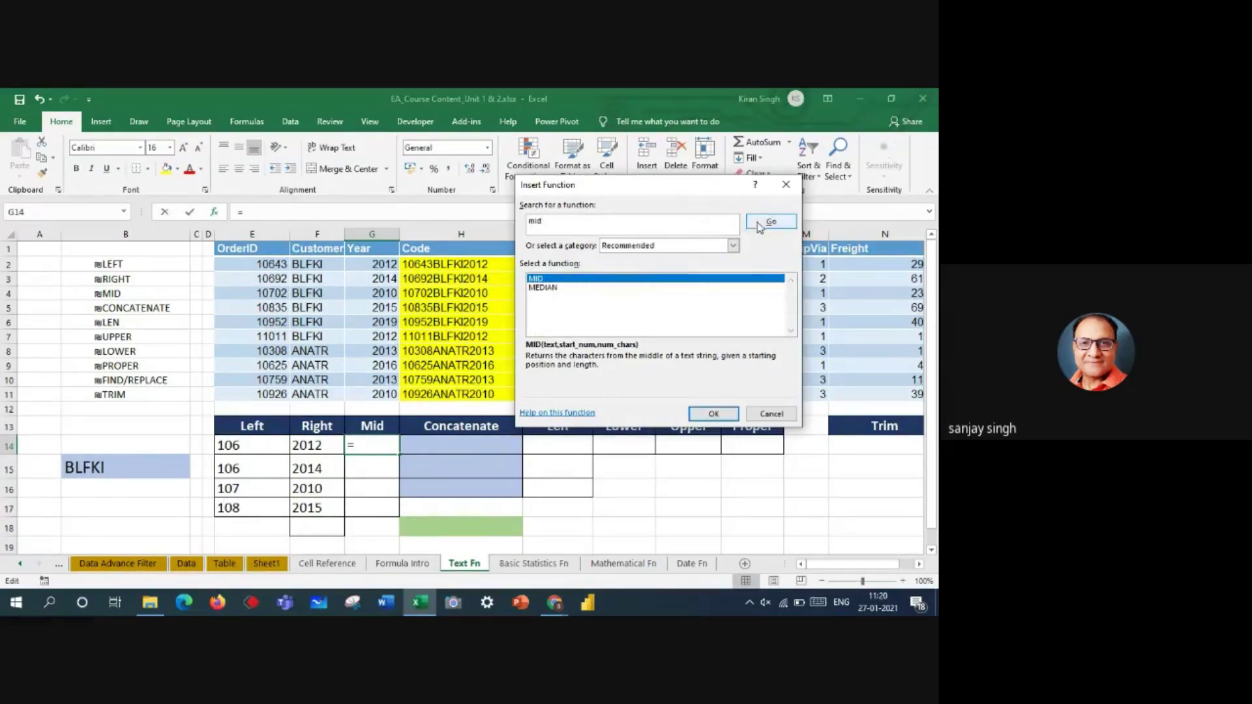
pyautogui.doubleClick(537, 280)
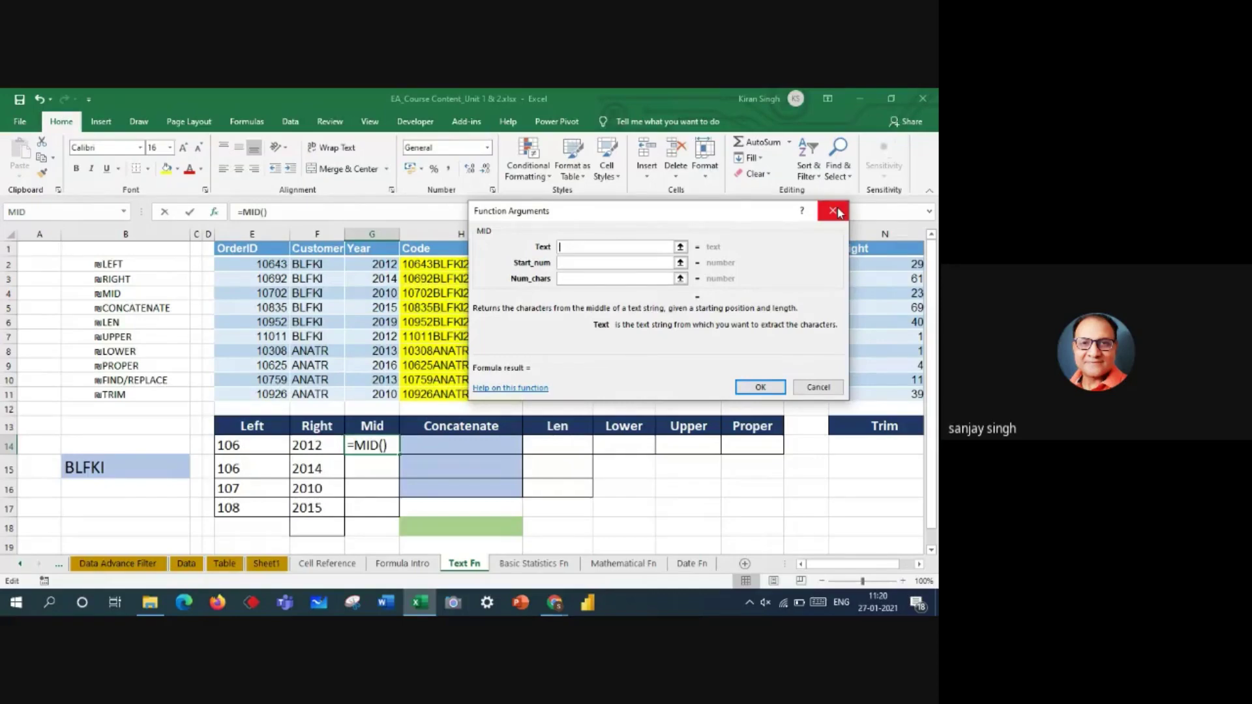
# Set the MID function's Text argument to H2 and Start_num to 6 for G14
pyautogui.moveTo(551, 223); pyautogui.dragTo(710, 220)
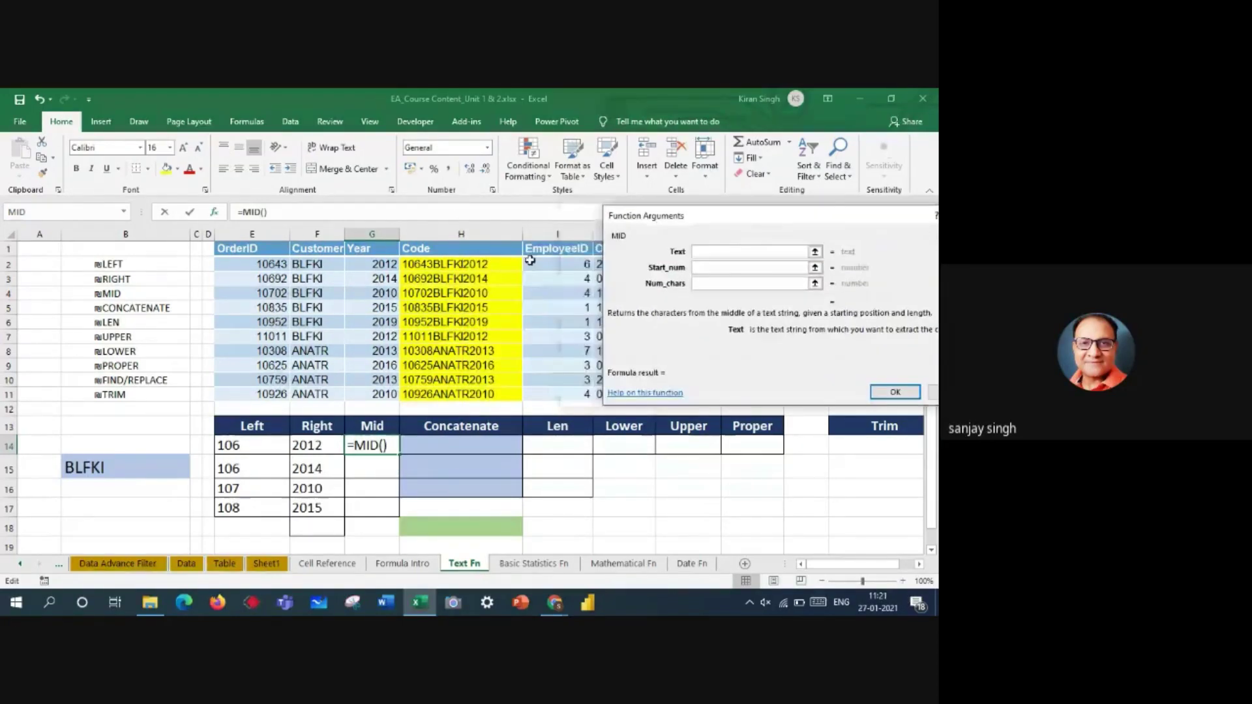
pyautogui.click(494, 264)
pyautogui.click(701, 268)
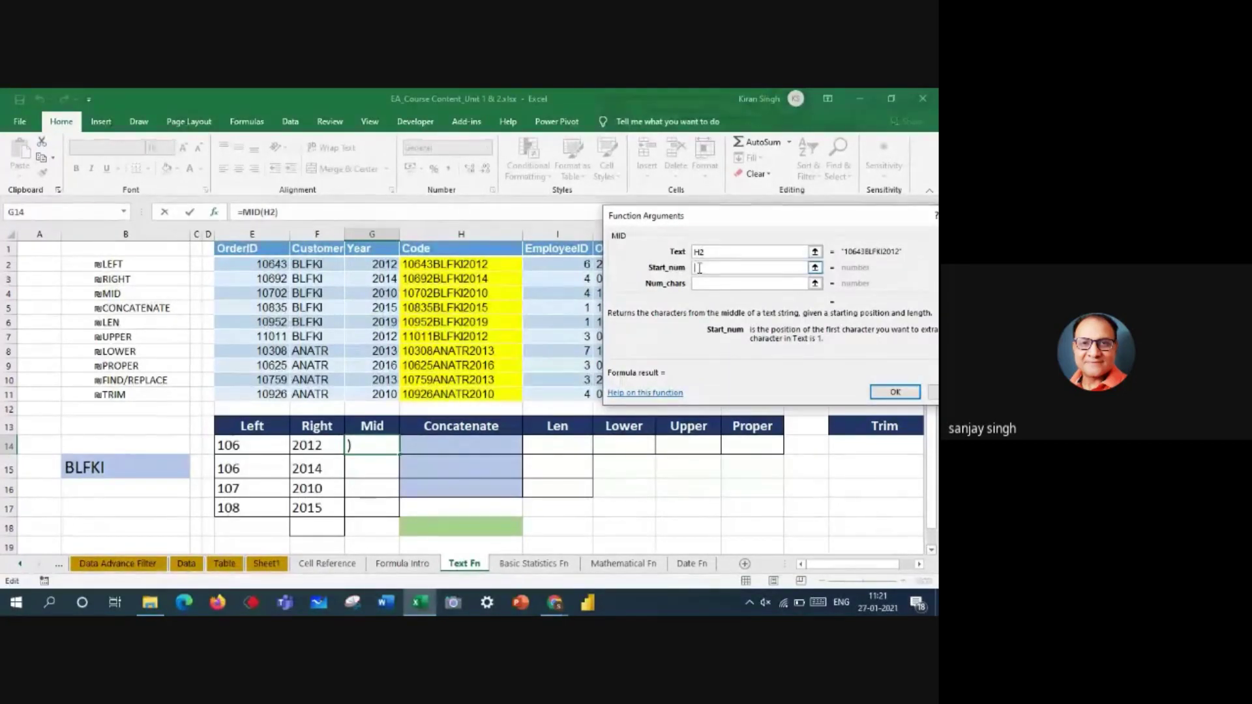
pyautogui.write('6')
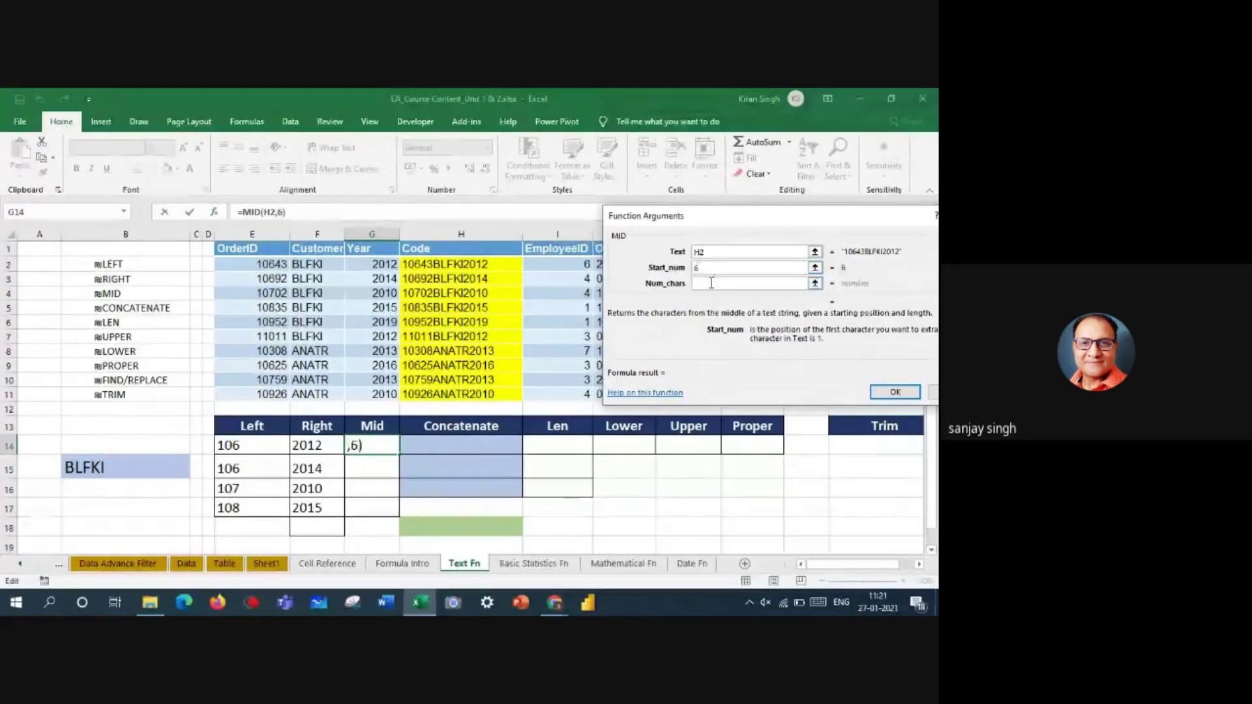
# Try Num_chars values of 58, 1, 2, 3 and 4 in turn for the MID function
pyautogui.click(709, 281)
pyautogui.write('58')
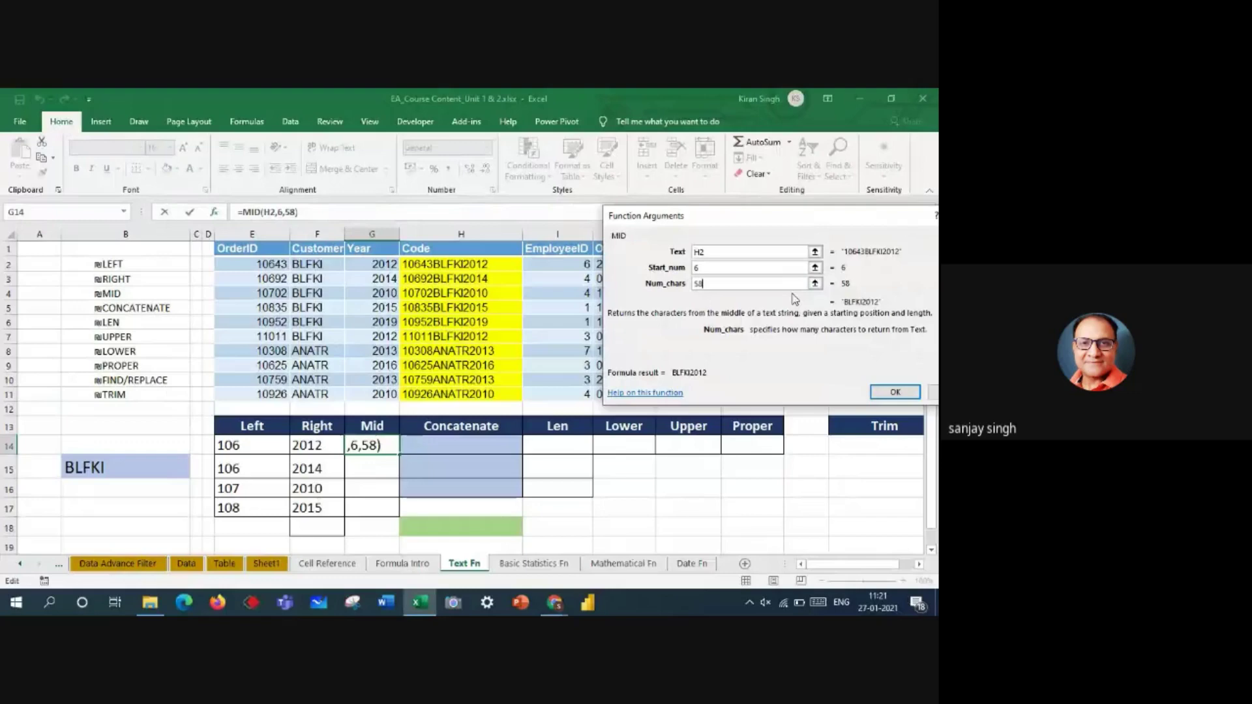
pyautogui.press('BackSpace')
pyautogui.press('BackSpace')
pyautogui.write('1')
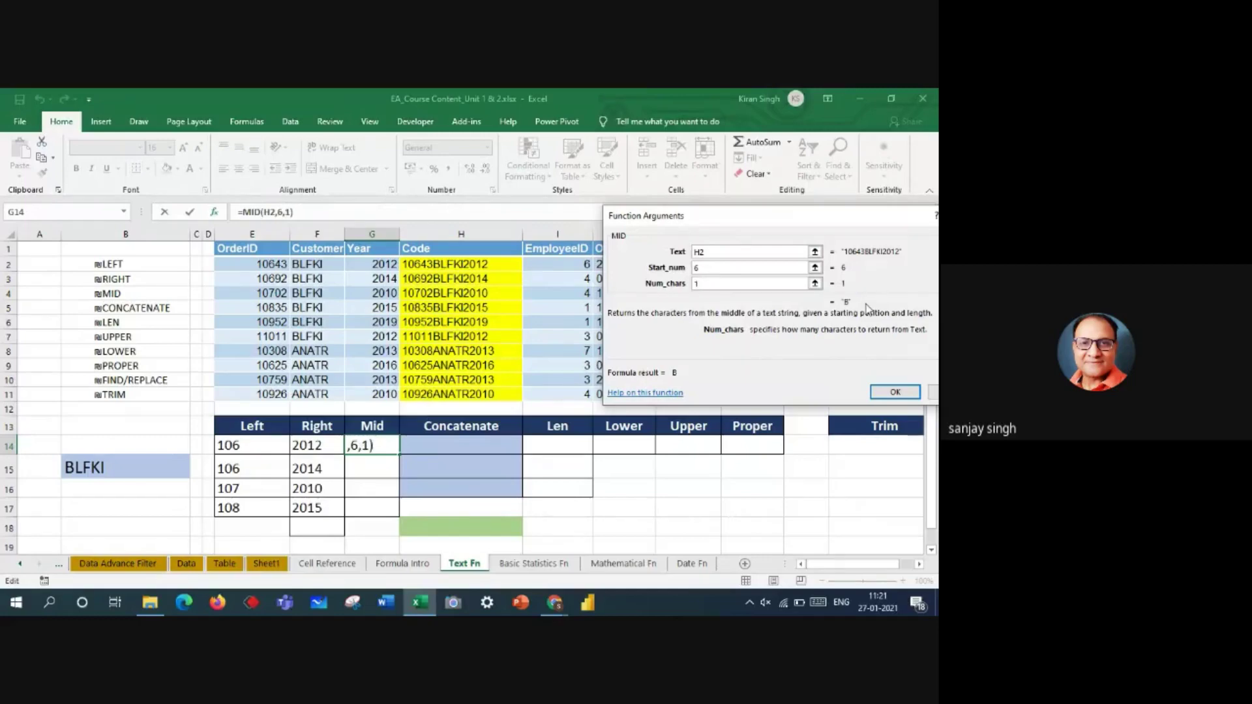
pyautogui.press('BackSpace')
pyautogui.write('2')
pyautogui.press('BackSpace')
pyautogui.write('3')
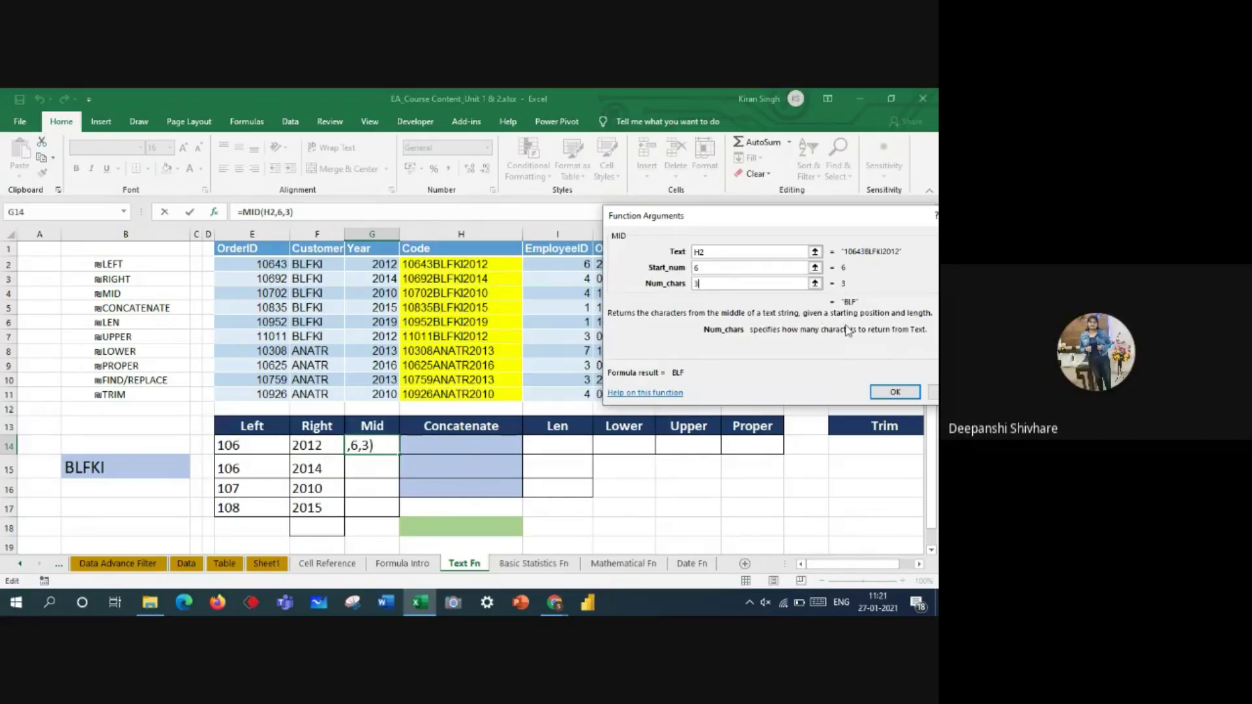
pyautogui.press('BackSpace')
pyautogui.write('4')
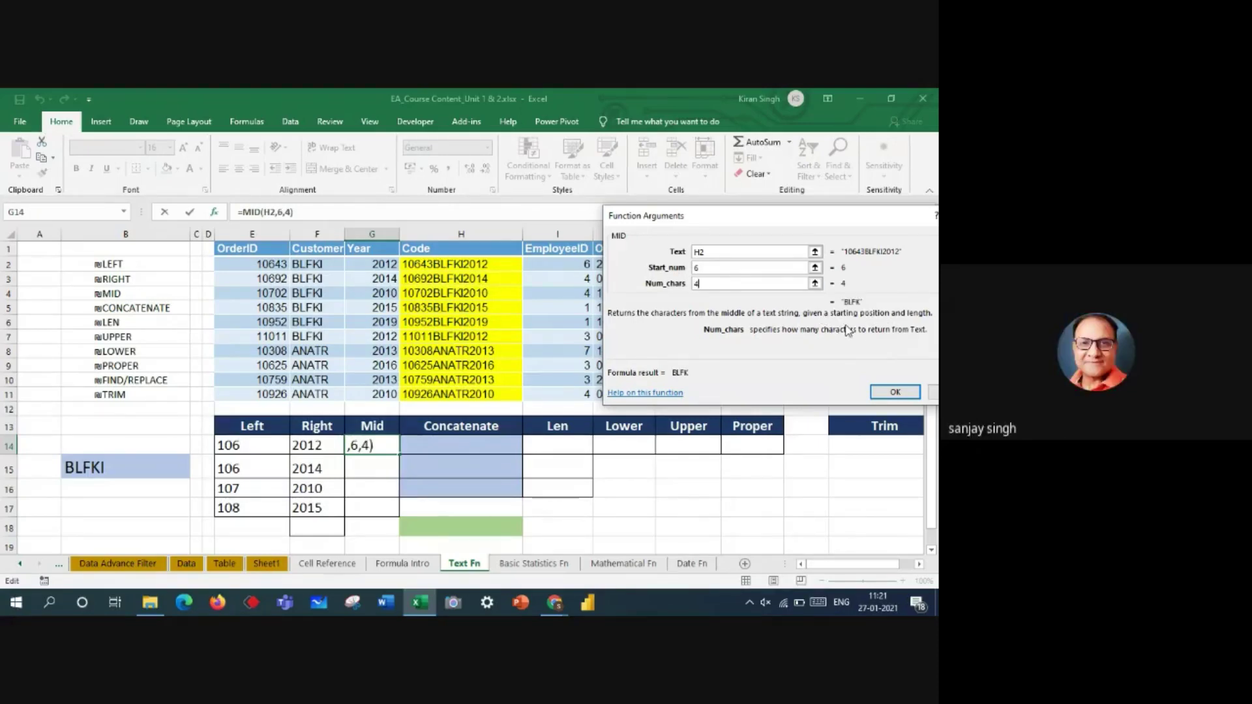
# Set Num_chars to 5, accept the MID function in G14 and fill the formula down to G17
pyautogui.press('BackSpace')
pyautogui.write('5')
pyautogui.click(892, 391)
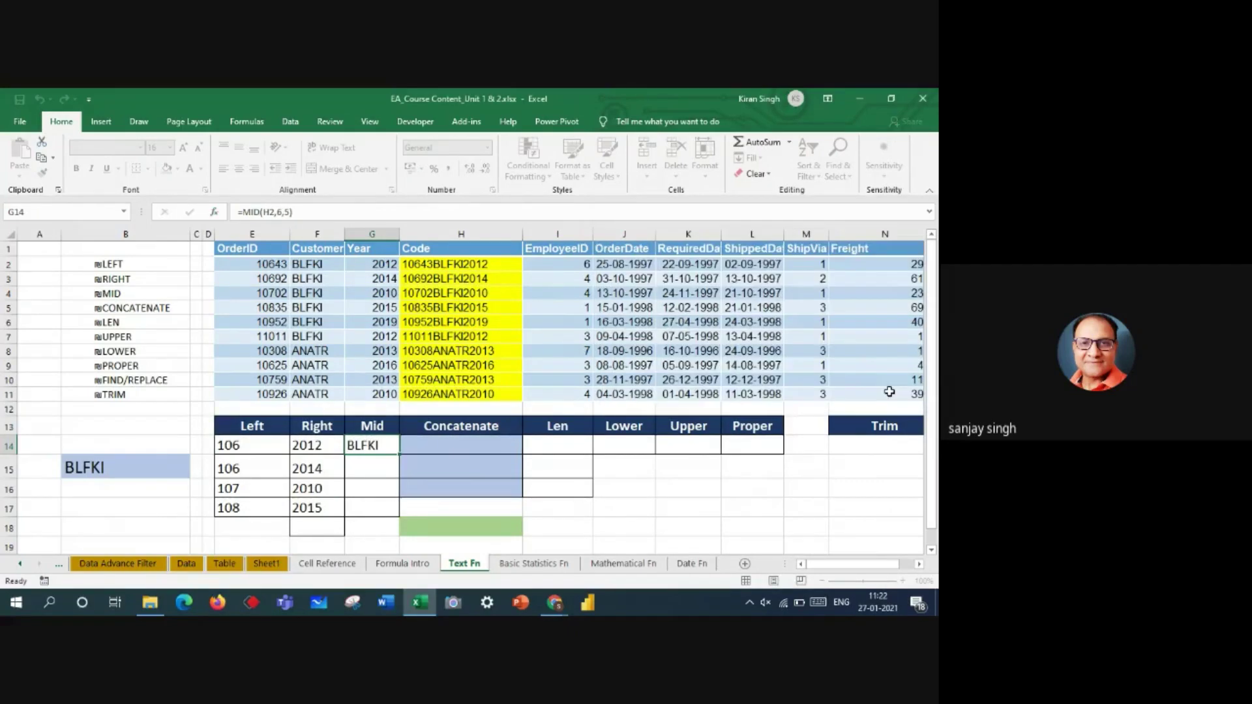
pyautogui.doubleClick(400, 455)
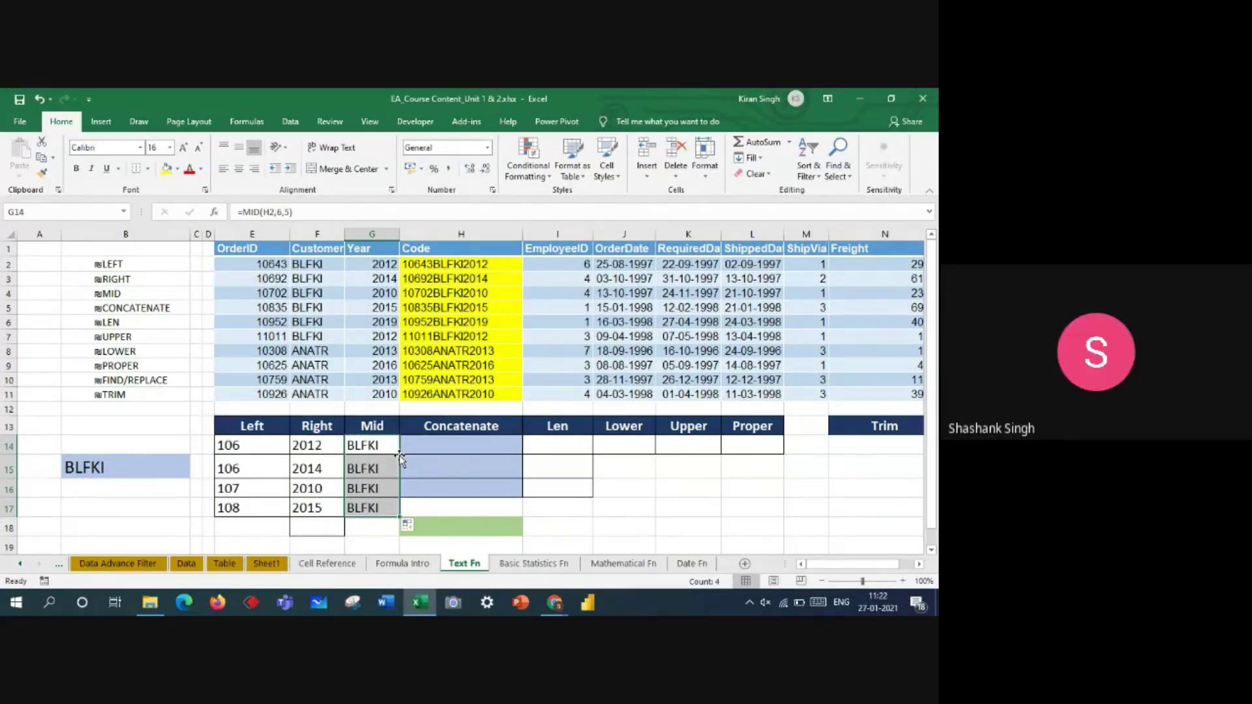
# Review the formulas in E14, H2 and G14 that extract from and build the order code
pyautogui.click(471, 446)
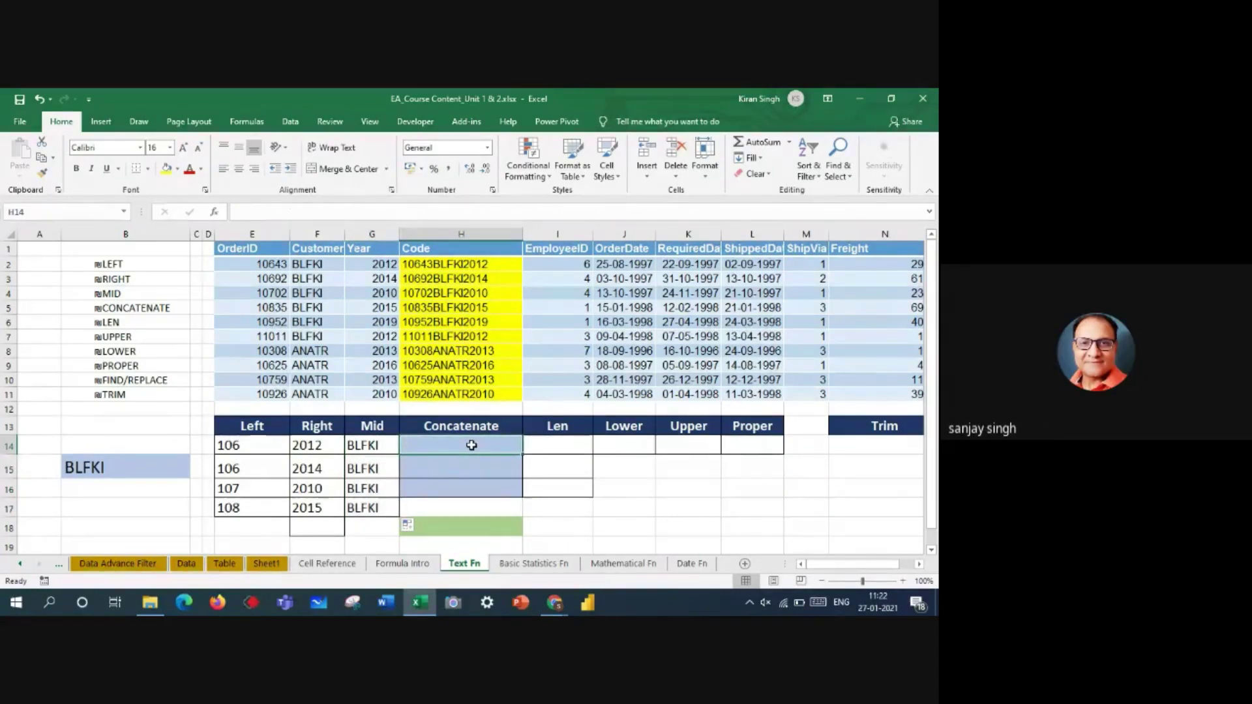
pyautogui.click(247, 446)
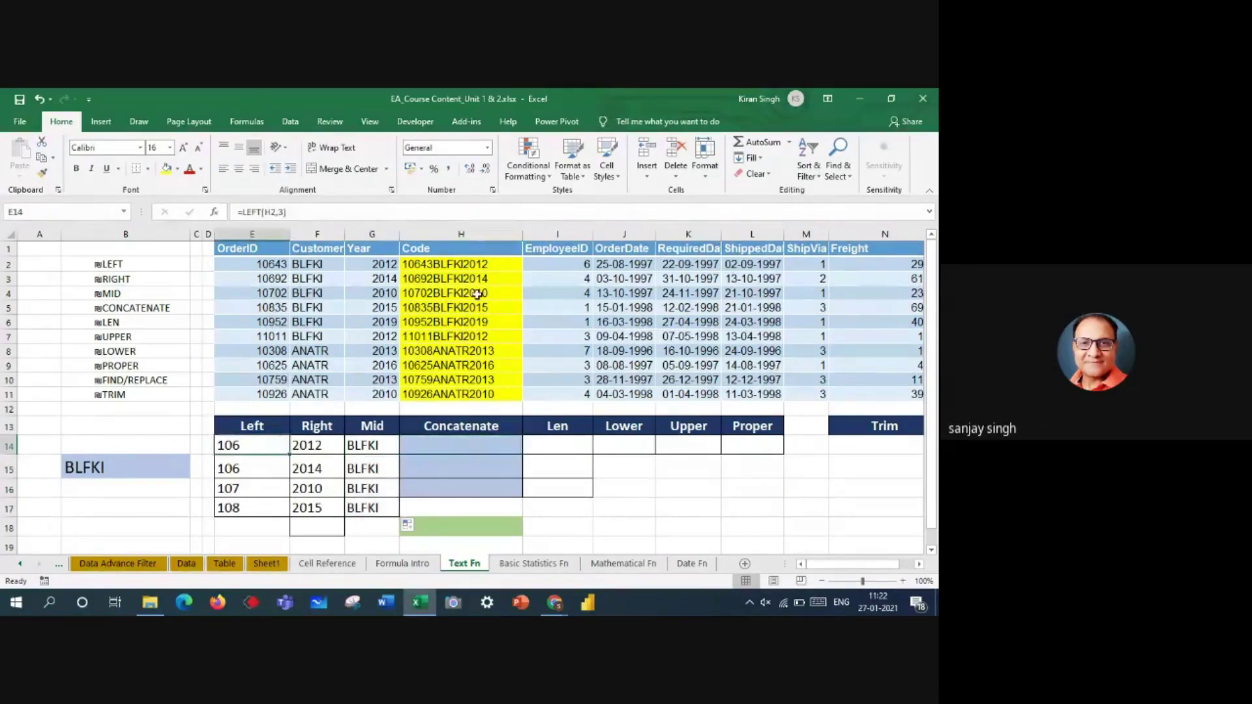
pyautogui.click(453, 261)
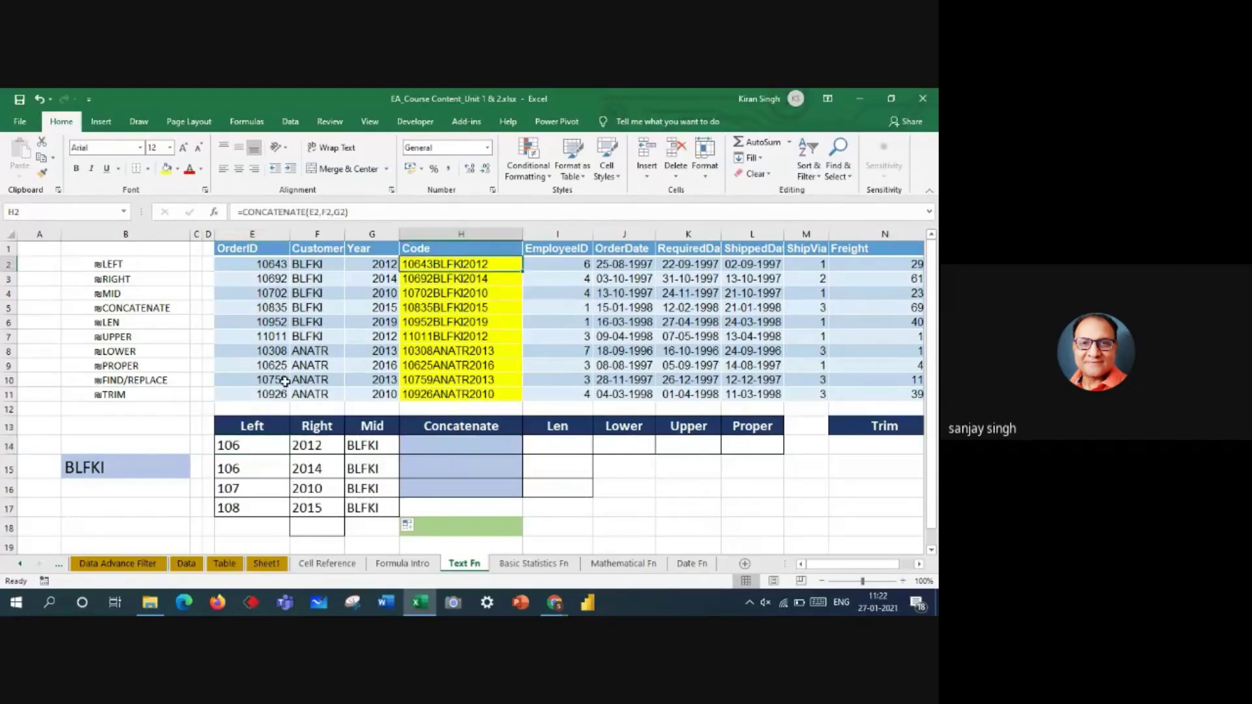
pyautogui.click(232, 446)
pyautogui.click(369, 445)
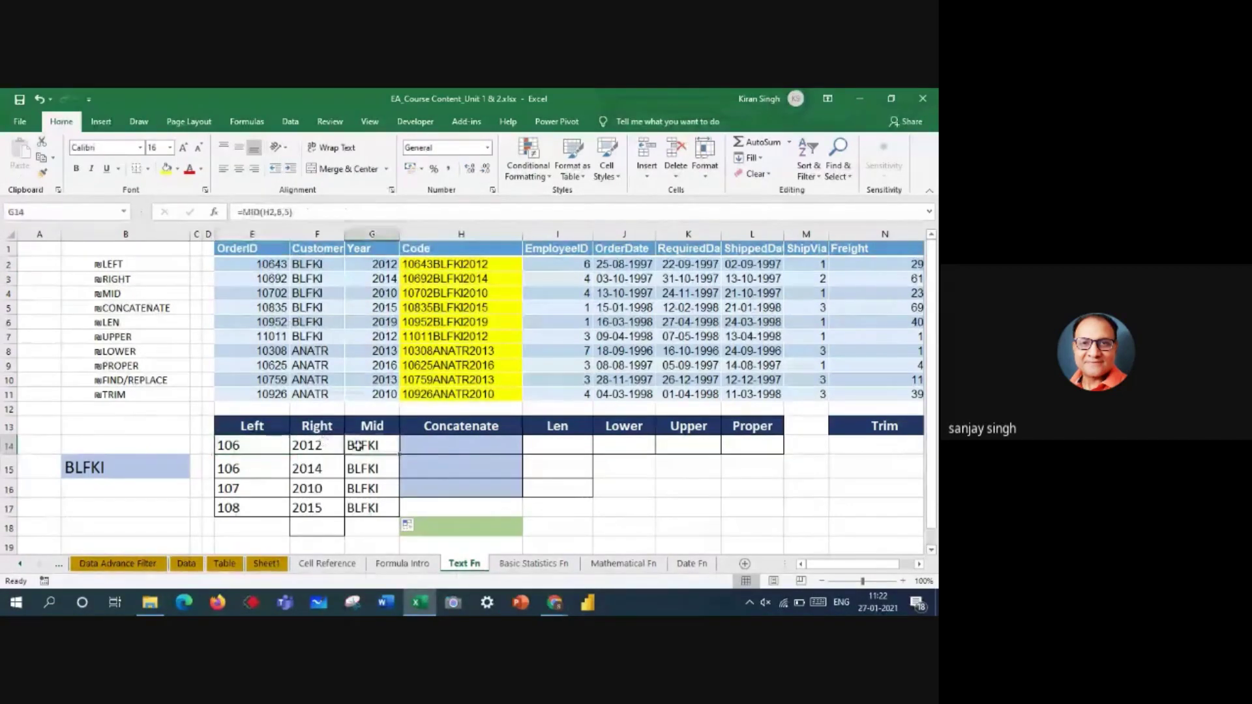
pyautogui.moveTo(280, 446); pyautogui.dragTo(385, 446)
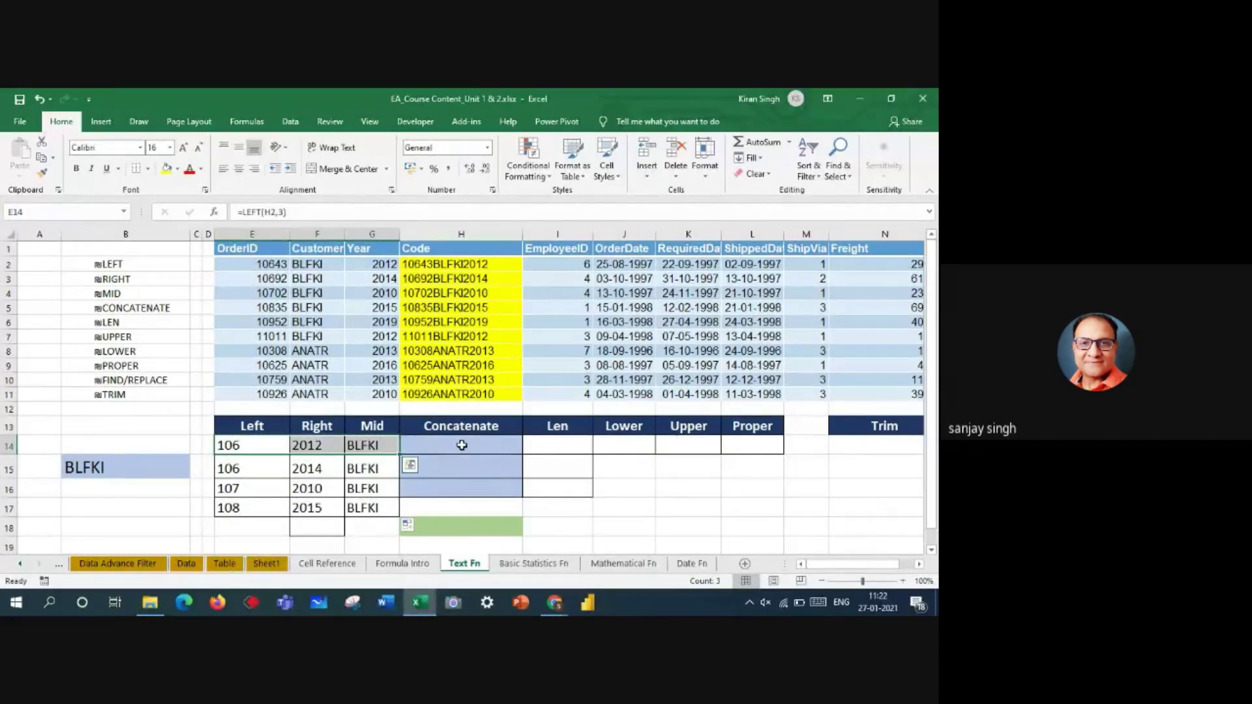
# Replace the formulas in E14 and F14 with a sample first name and last name
pyautogui.click(235, 446)
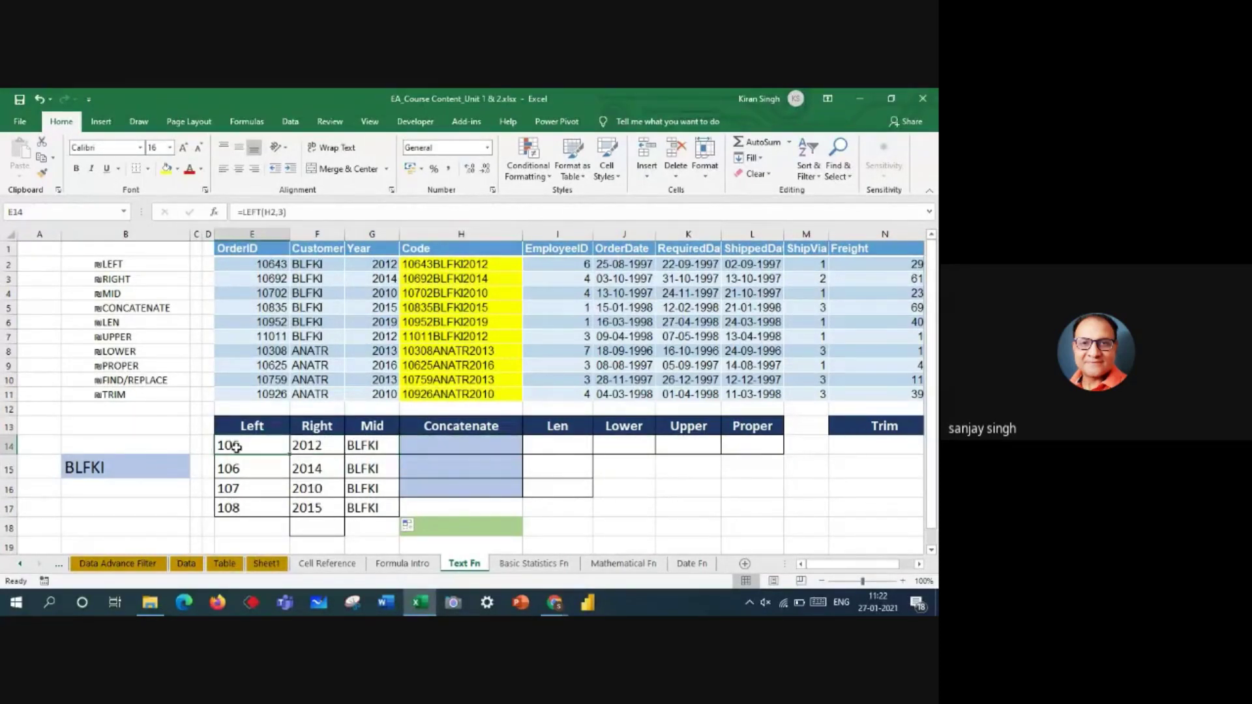
pyautogui.write('A')
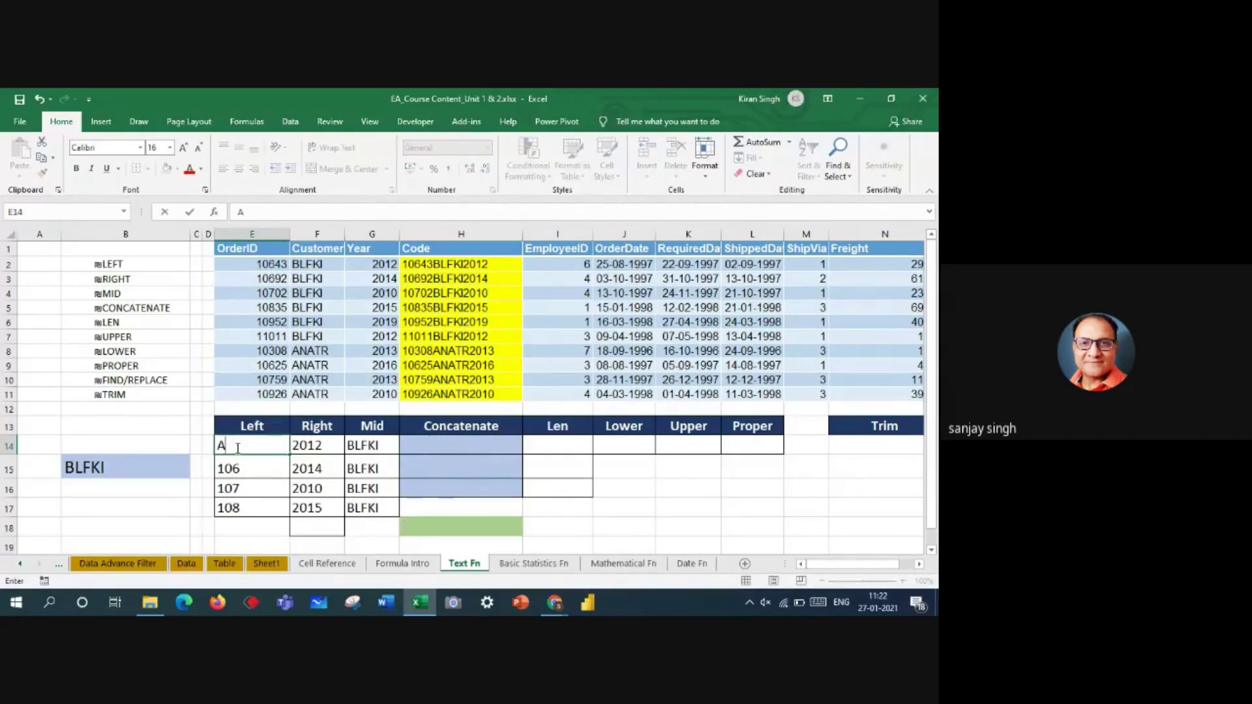
pyautogui.write('jay')
pyautogui.click(296, 448)
pyautogui.write('S')
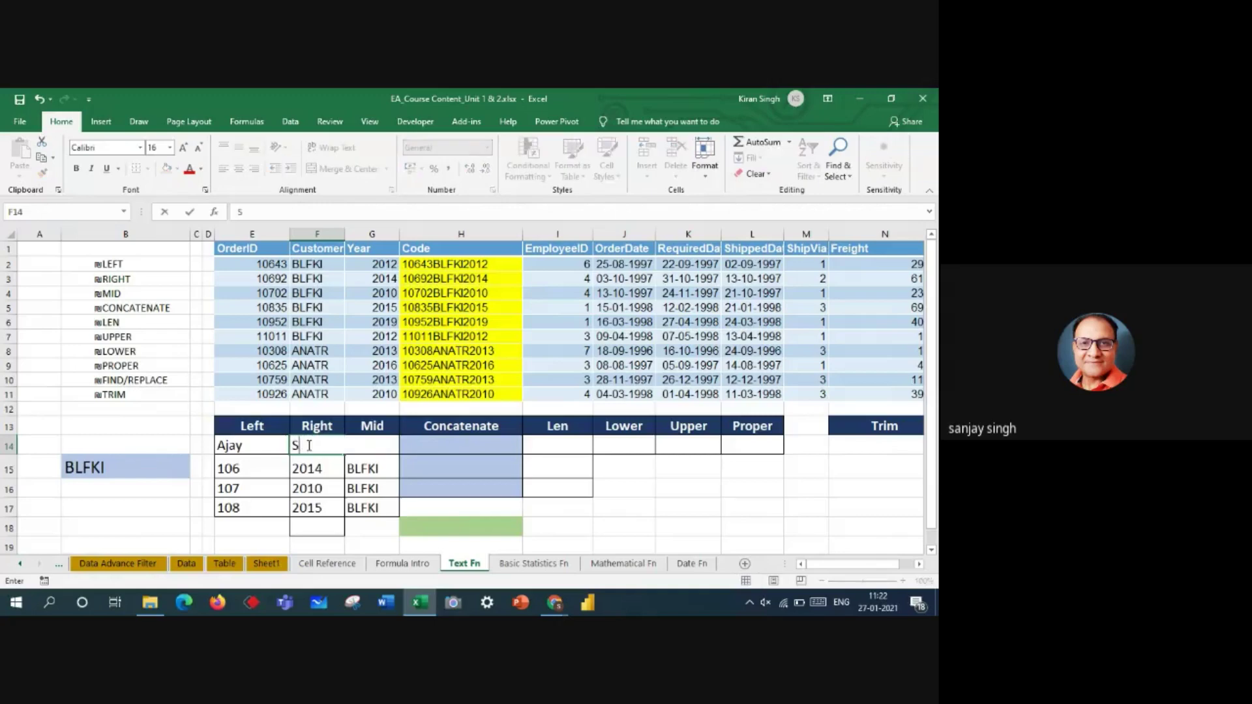
pyautogui.write('ingh')
# Enter a second sample first and last name in E15 and F15, and delete the MID formulas from G14 to G17
pyautogui.click(249, 465)
pyautogui.write('V')
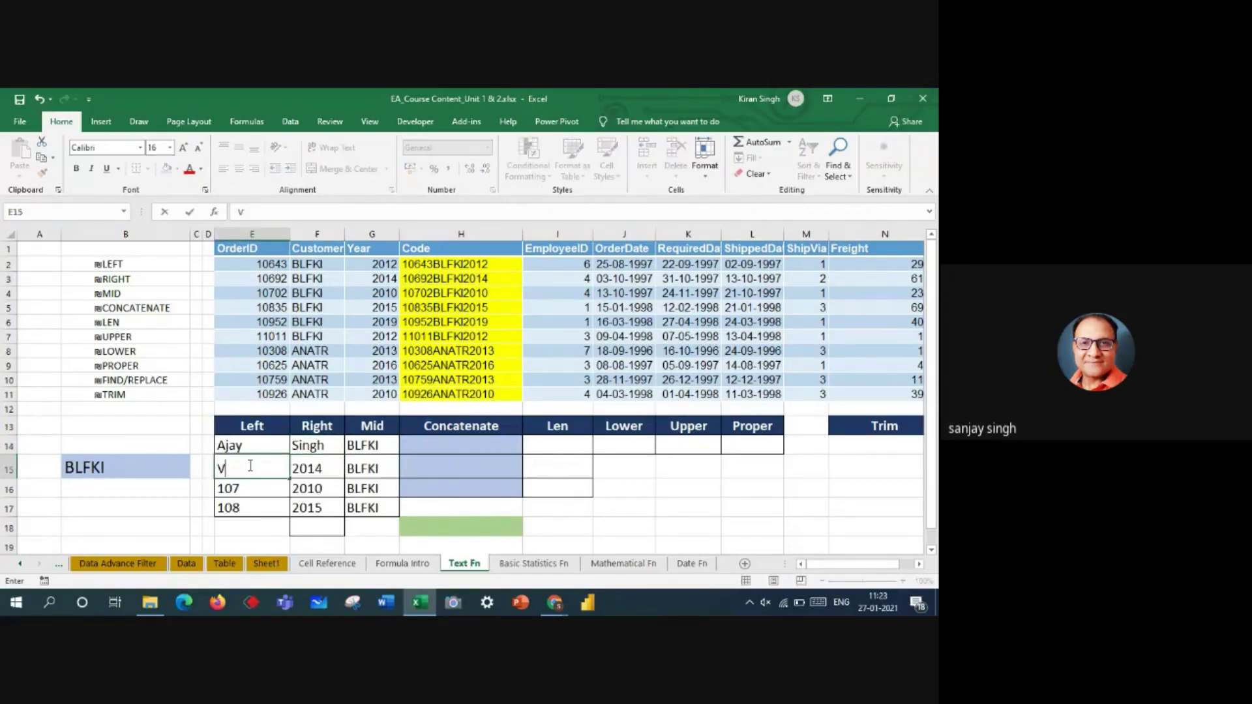
pyautogui.write('ijay')
pyautogui.click(315, 464)
pyautogui.write('Kumar')
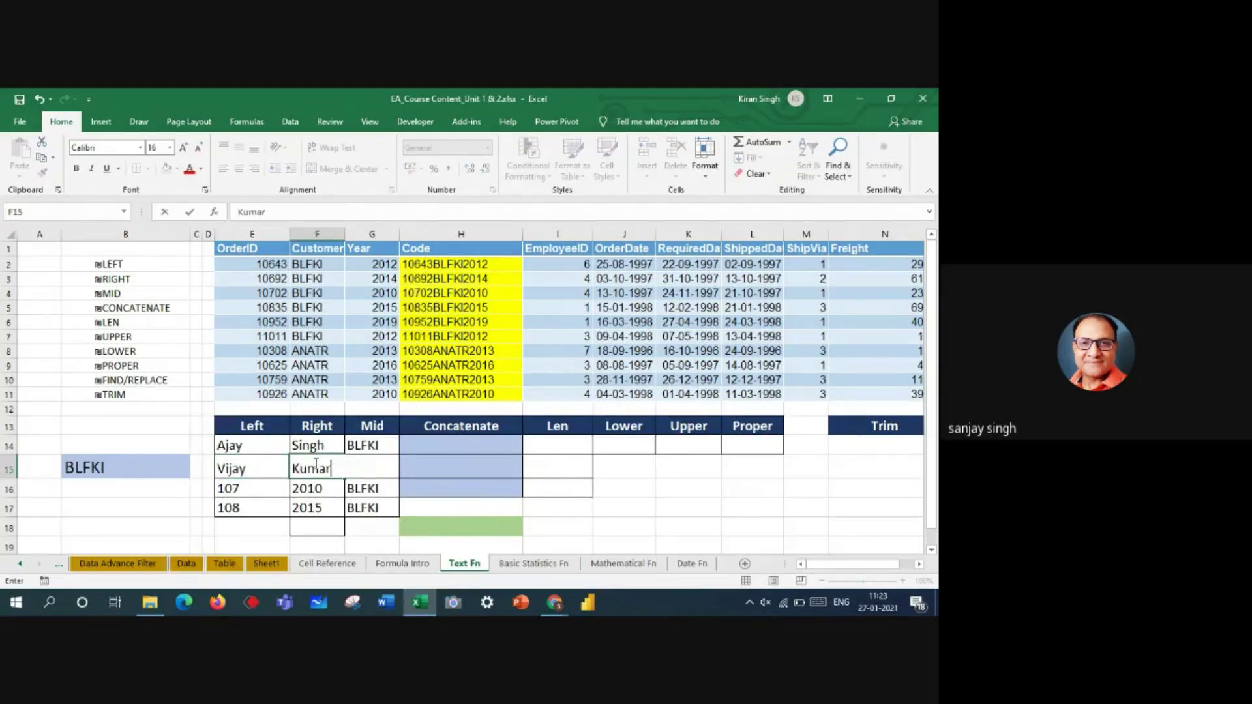
pyautogui.moveTo(382, 467); pyautogui.dragTo(380, 508)
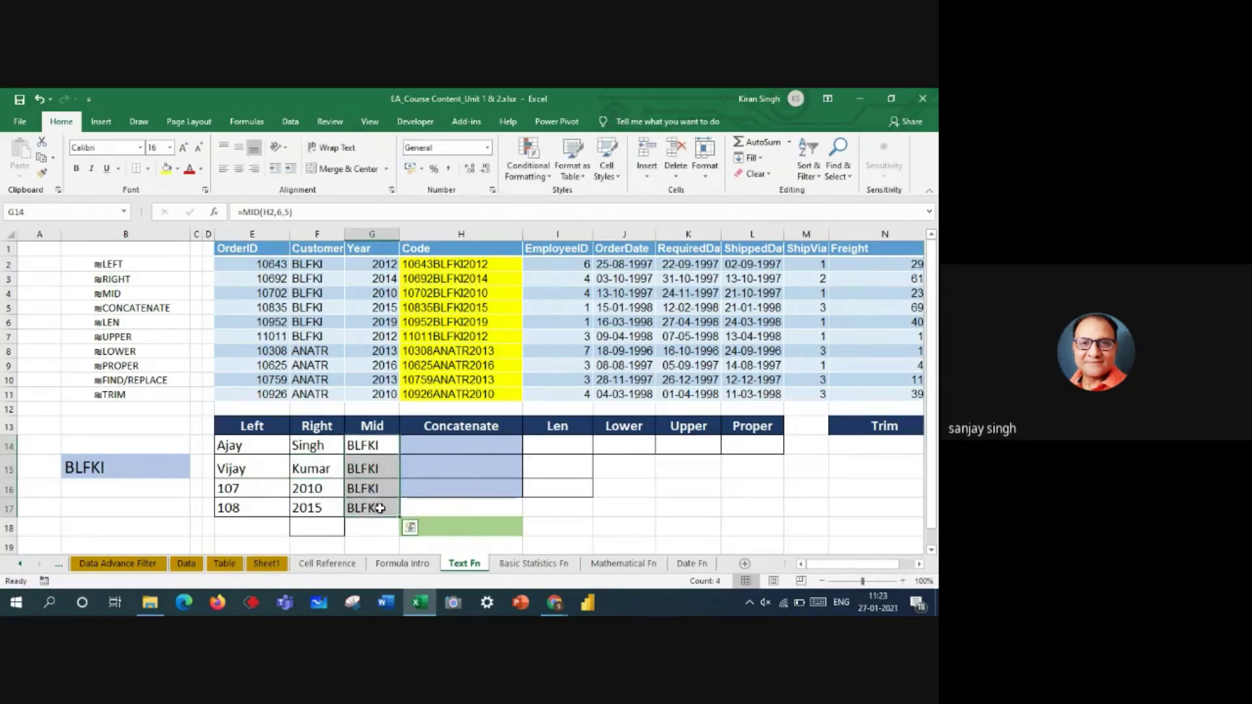
pyautogui.press('Delete')
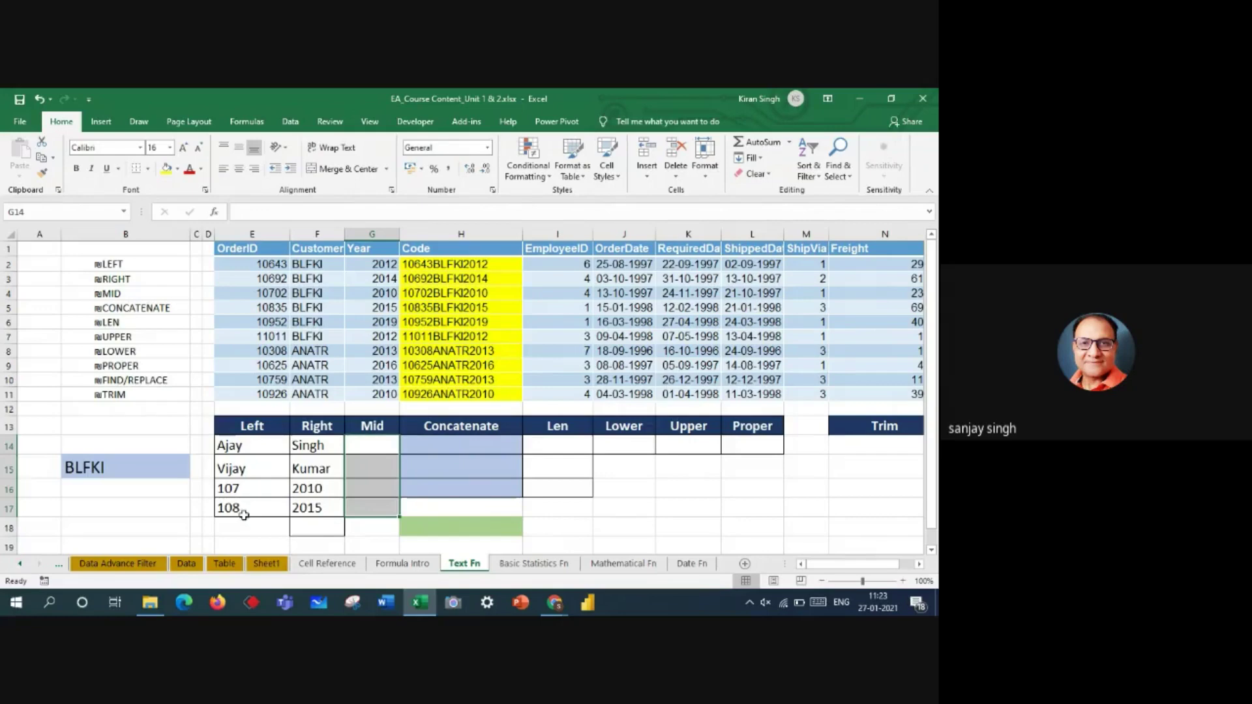
# Enter a third sample first name in E16 and its last name in F16
pyautogui.click(247, 491)
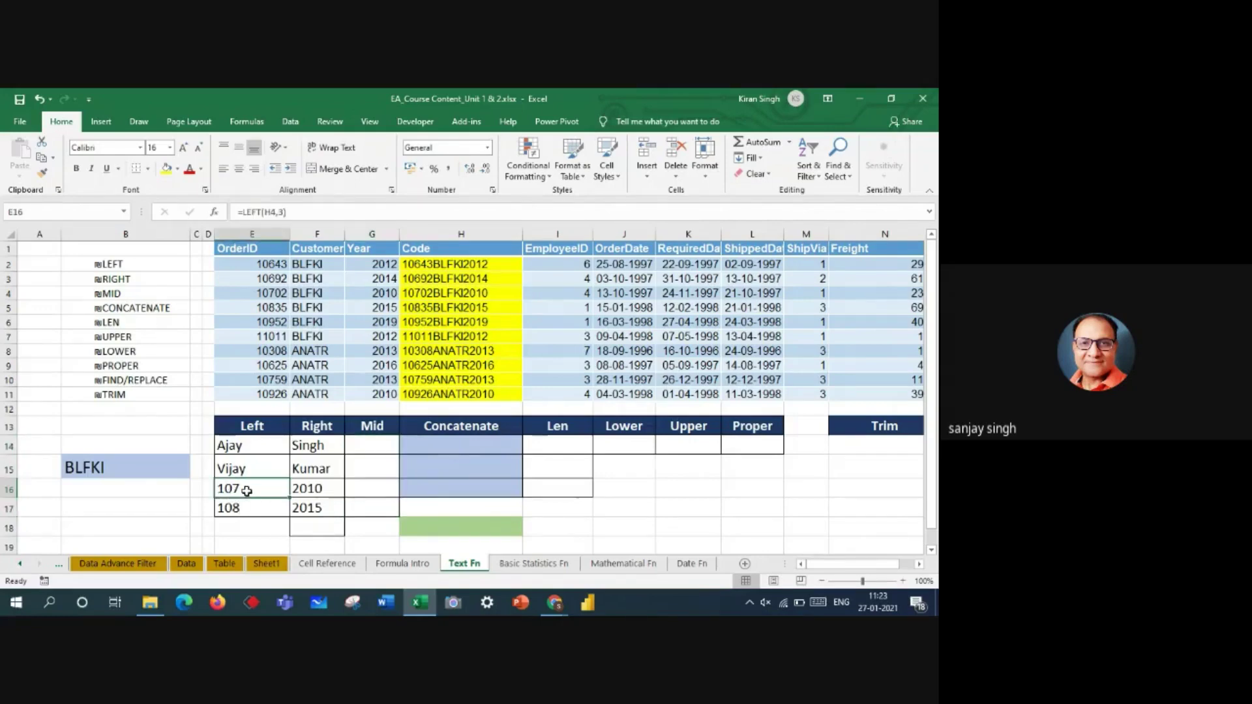
pyautogui.write('Guru')
pyautogui.press('Tab')
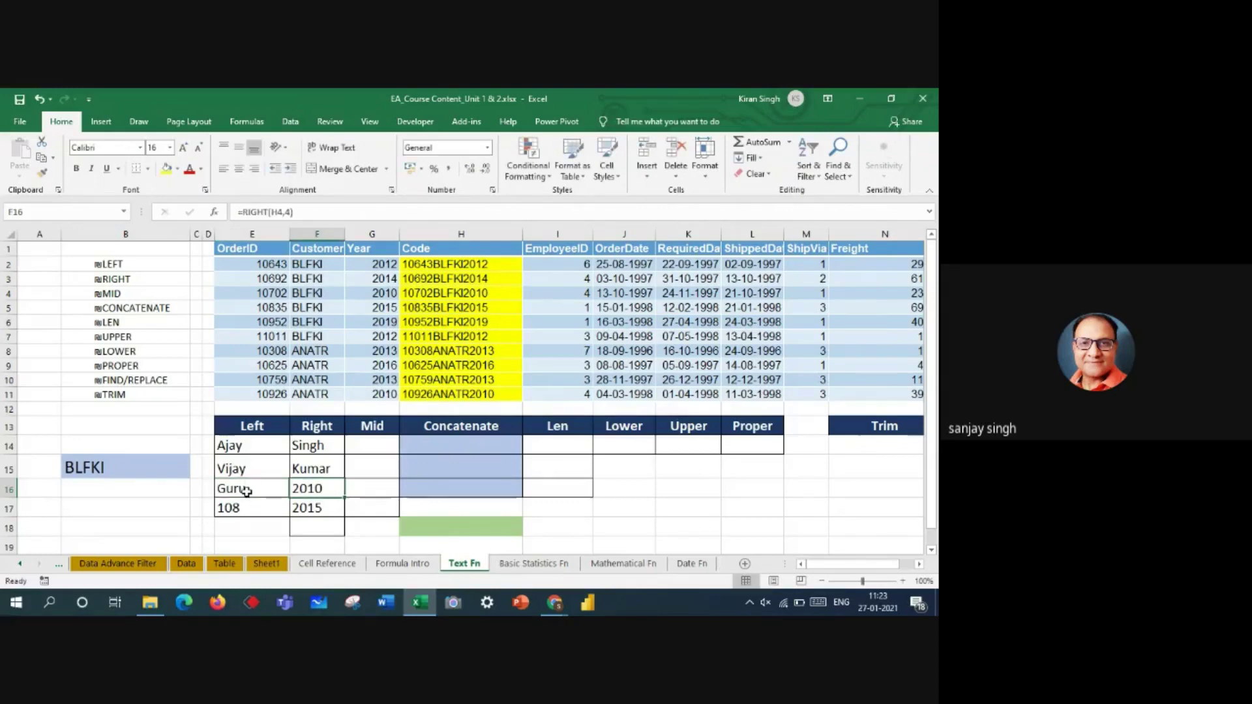
pyautogui.write('Roy')
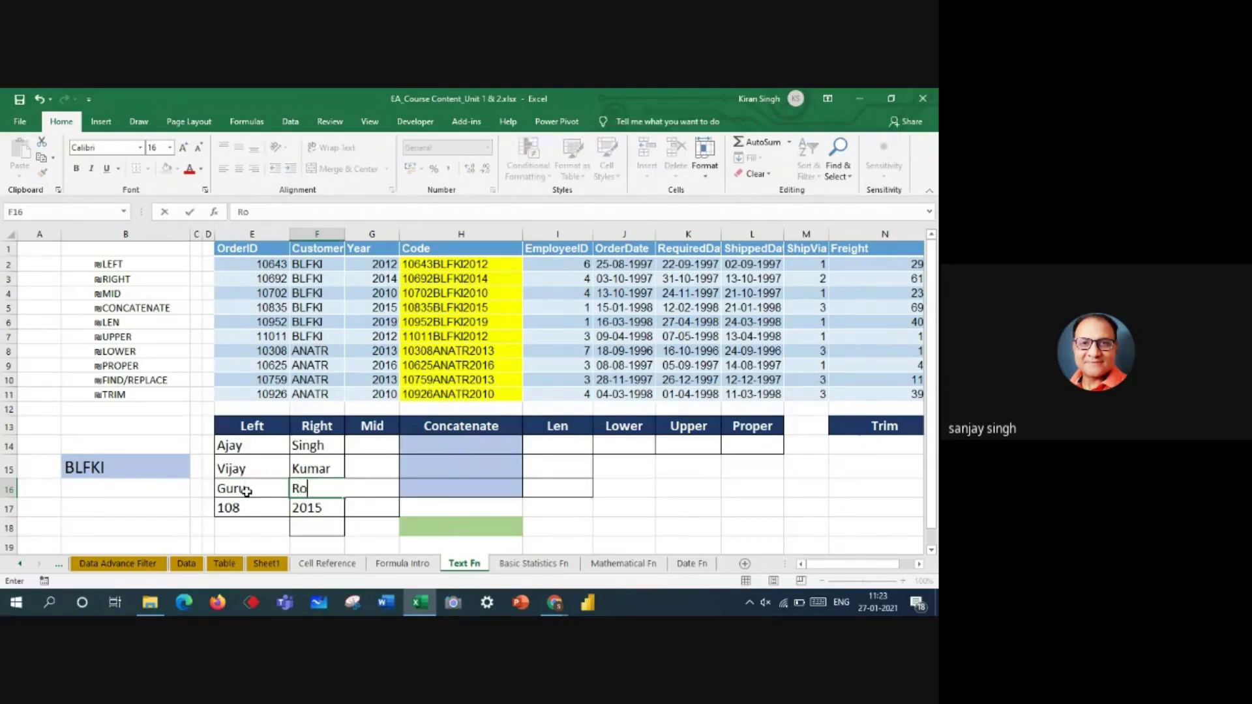
pyautogui.press('Return')
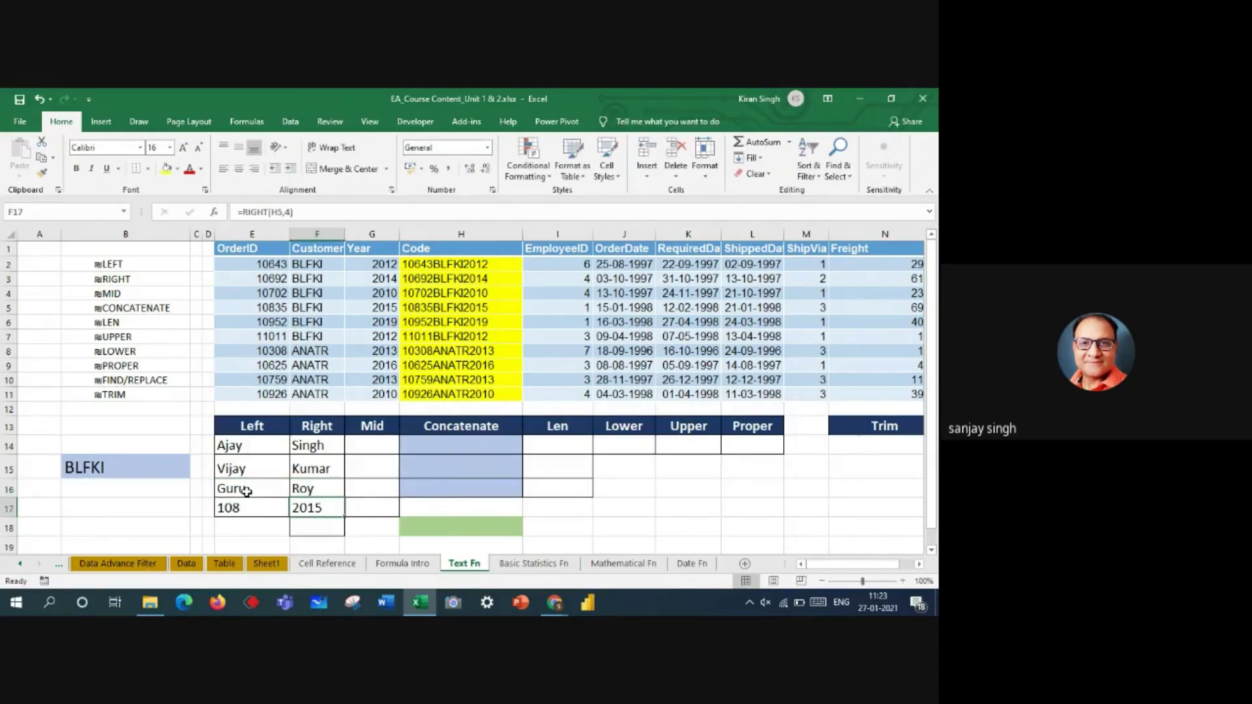
pyautogui.hotkey('shift', 'F10')
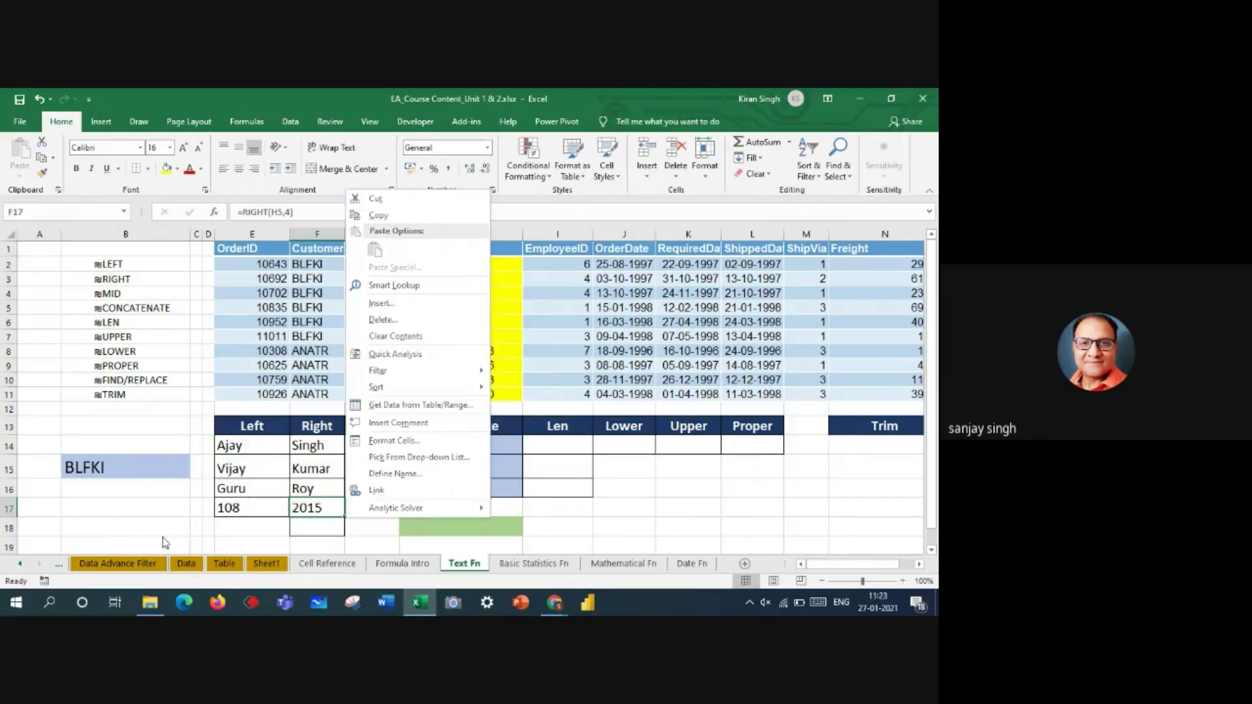
pyautogui.press('Escape')
# Enter a fourth sample first name in E17 and its last name in F17
pyautogui.click(224, 508)
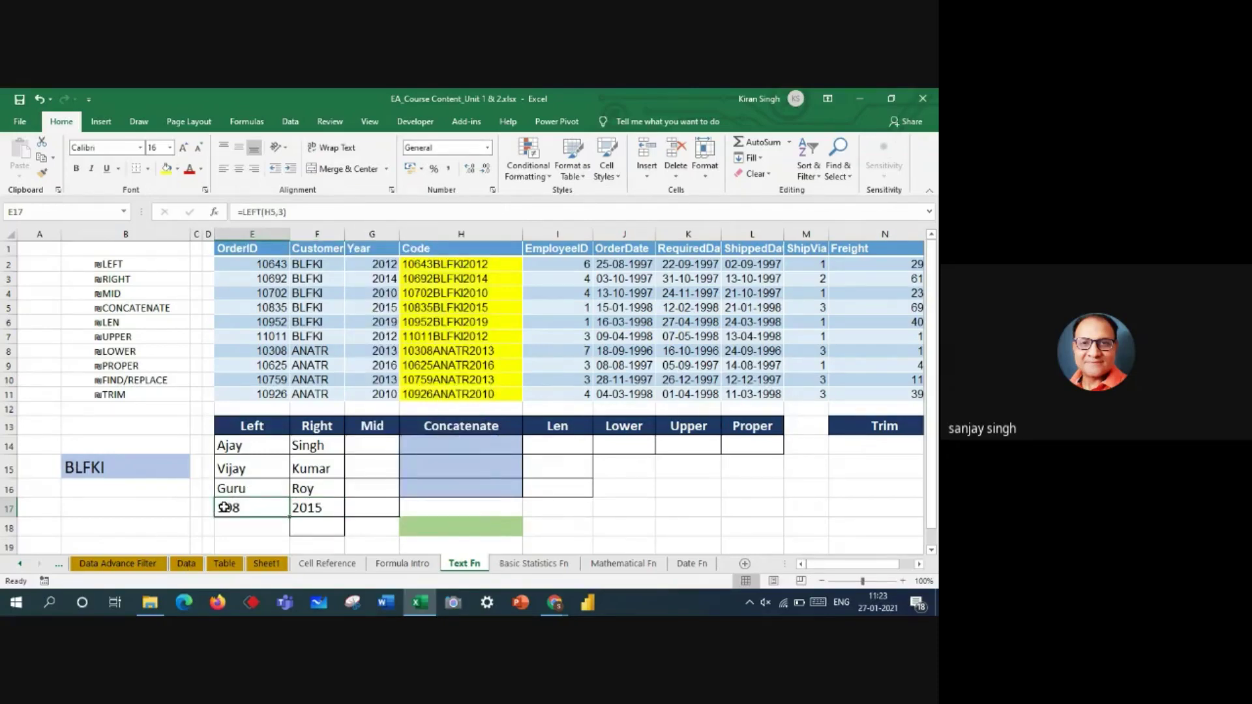
pyautogui.write('Sonu')
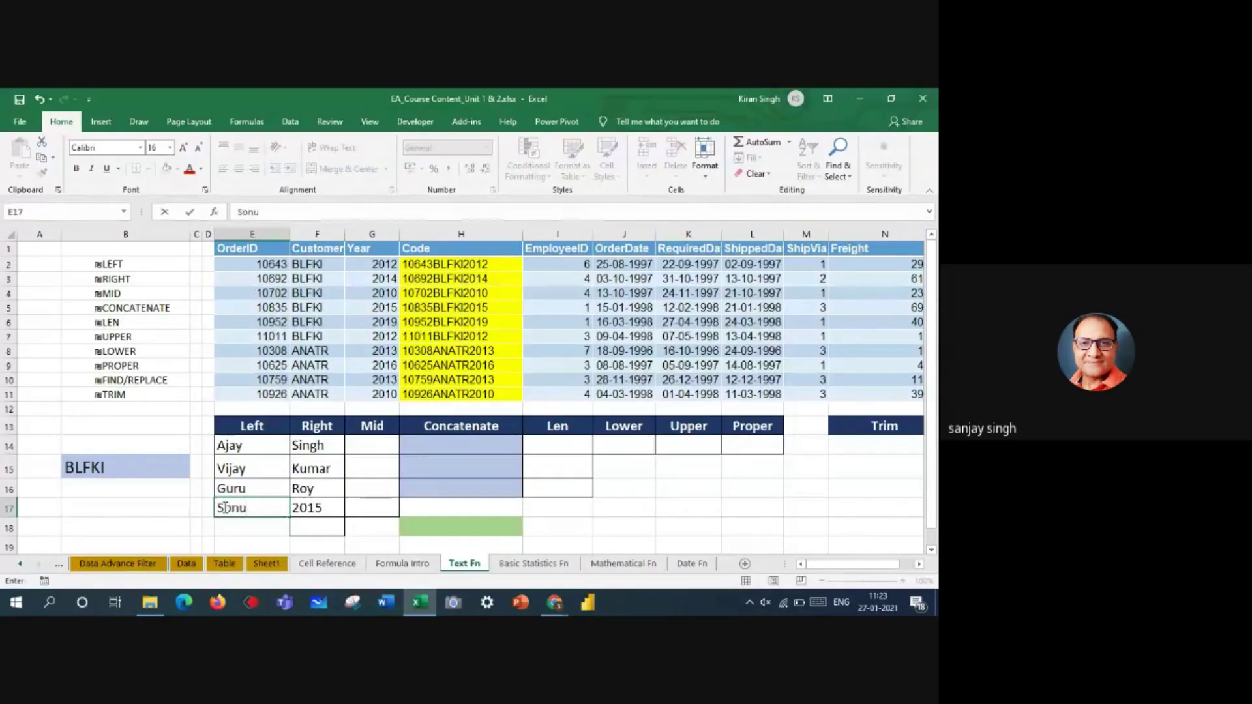
pyautogui.press('Tab')
pyautogui.write('Nigam')
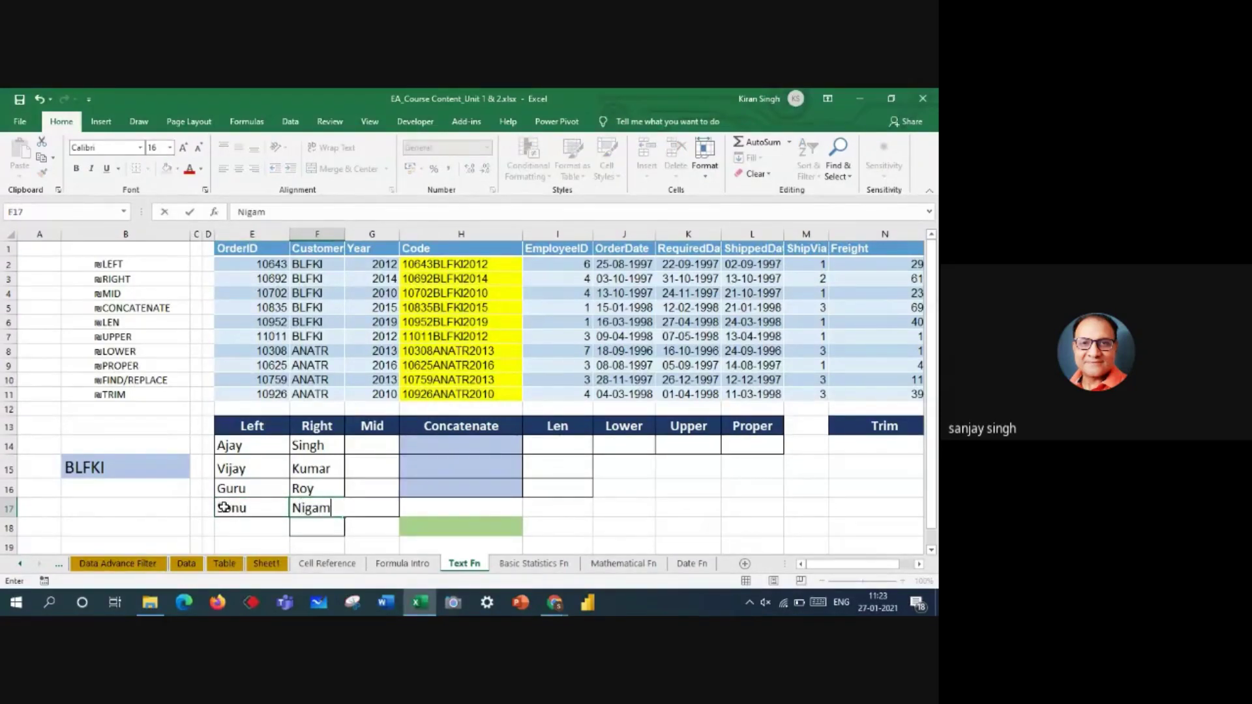
# Try starting the formula =concatenate in H14, and clear the entry from the cell
pyautogui.click(465, 470)
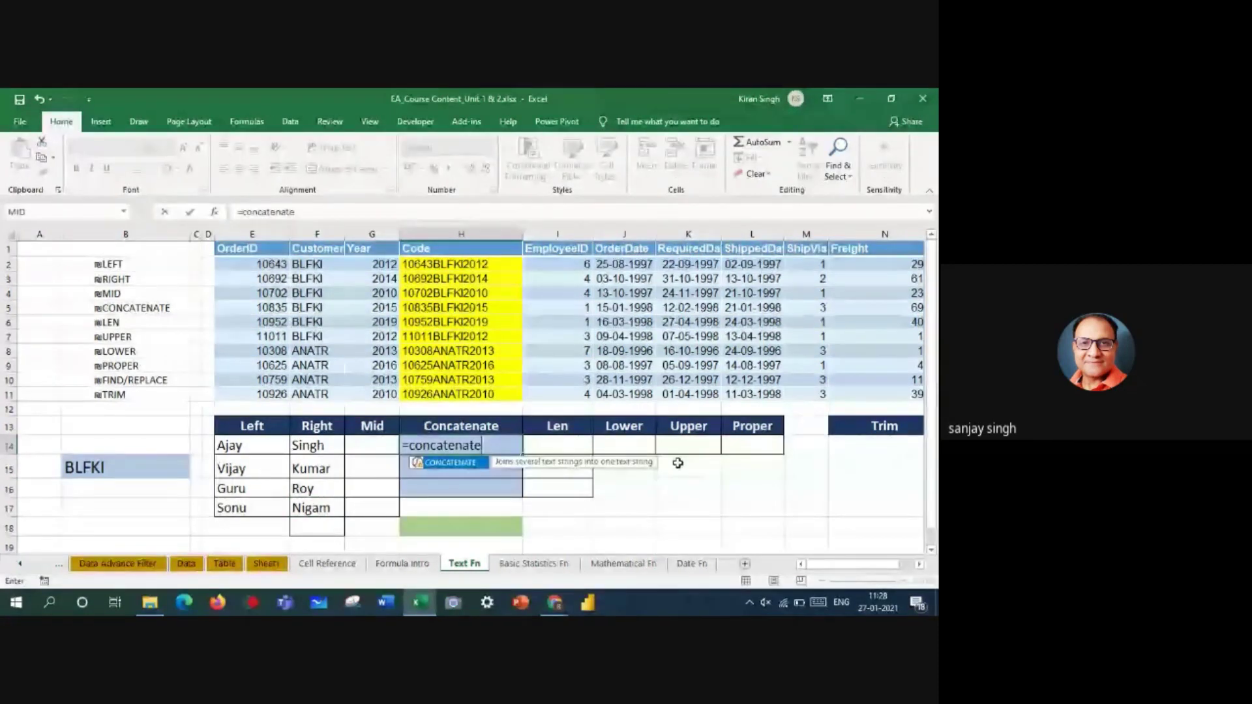
pyautogui.moveTo(481, 449); pyautogui.dragTo(402, 440)
pyautogui.press('BackSpace')
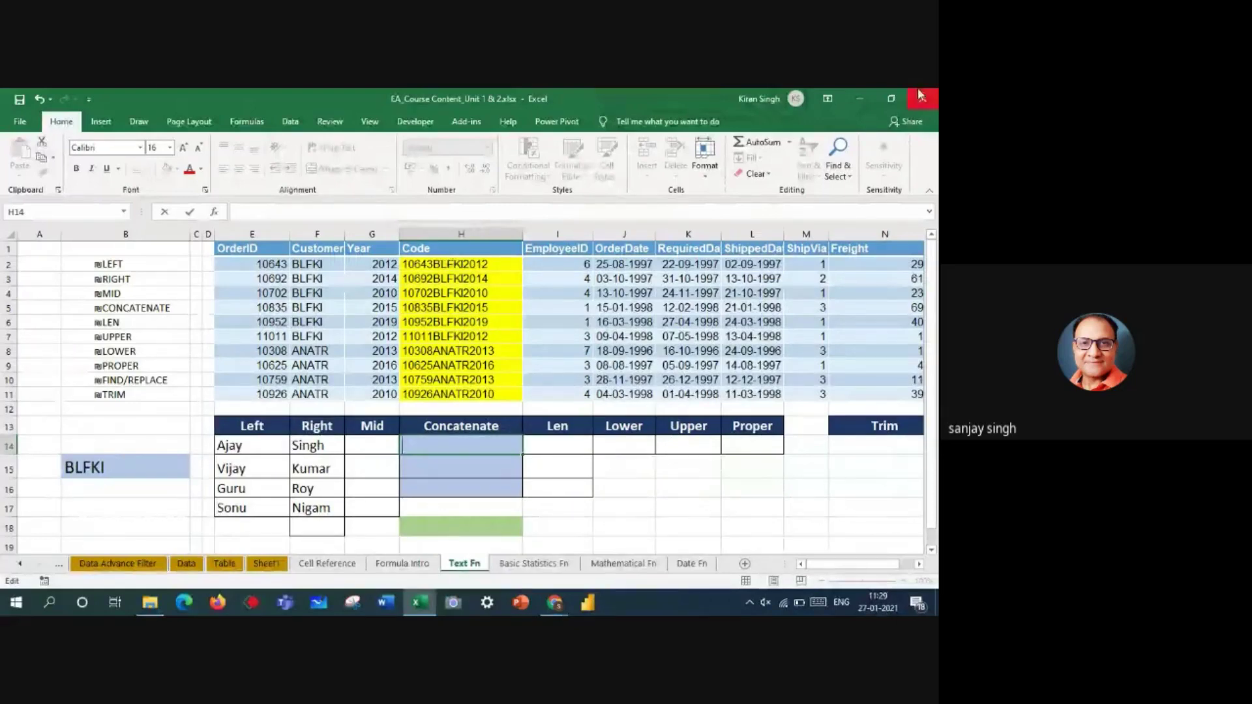
# Open Insert Function for H14 and search for "concate"
pyautogui.click(215, 212)
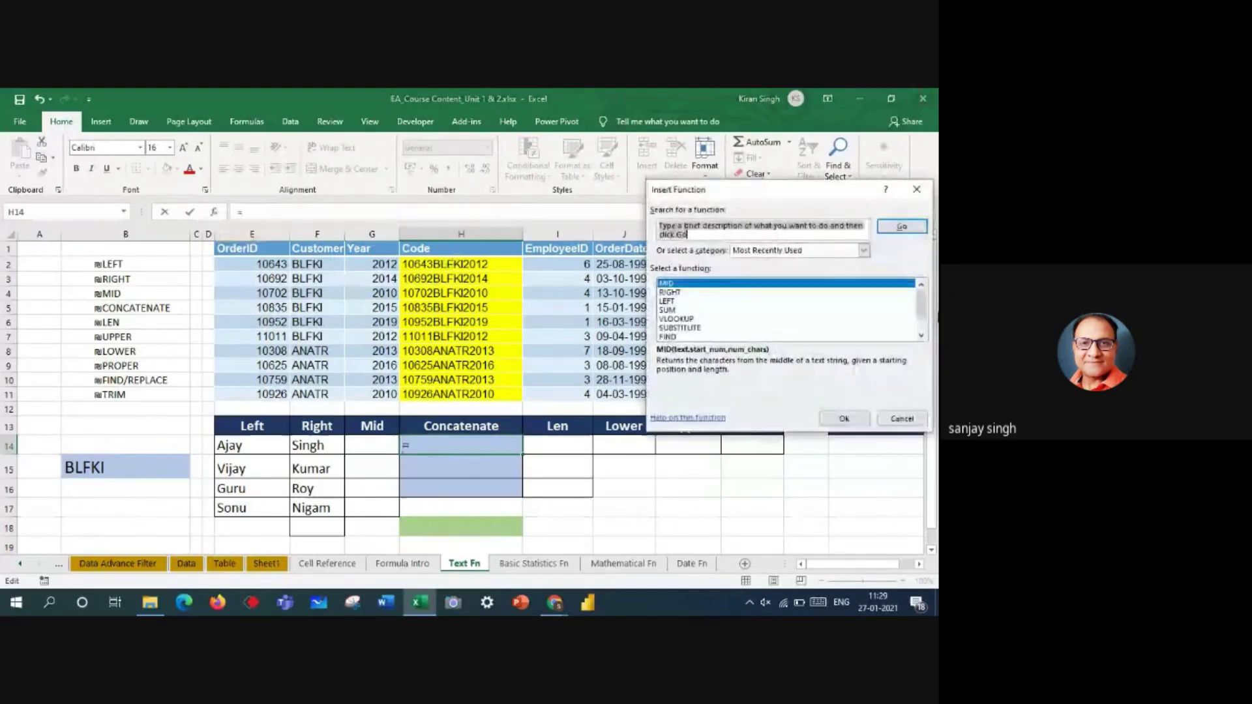
pyautogui.write('concate')
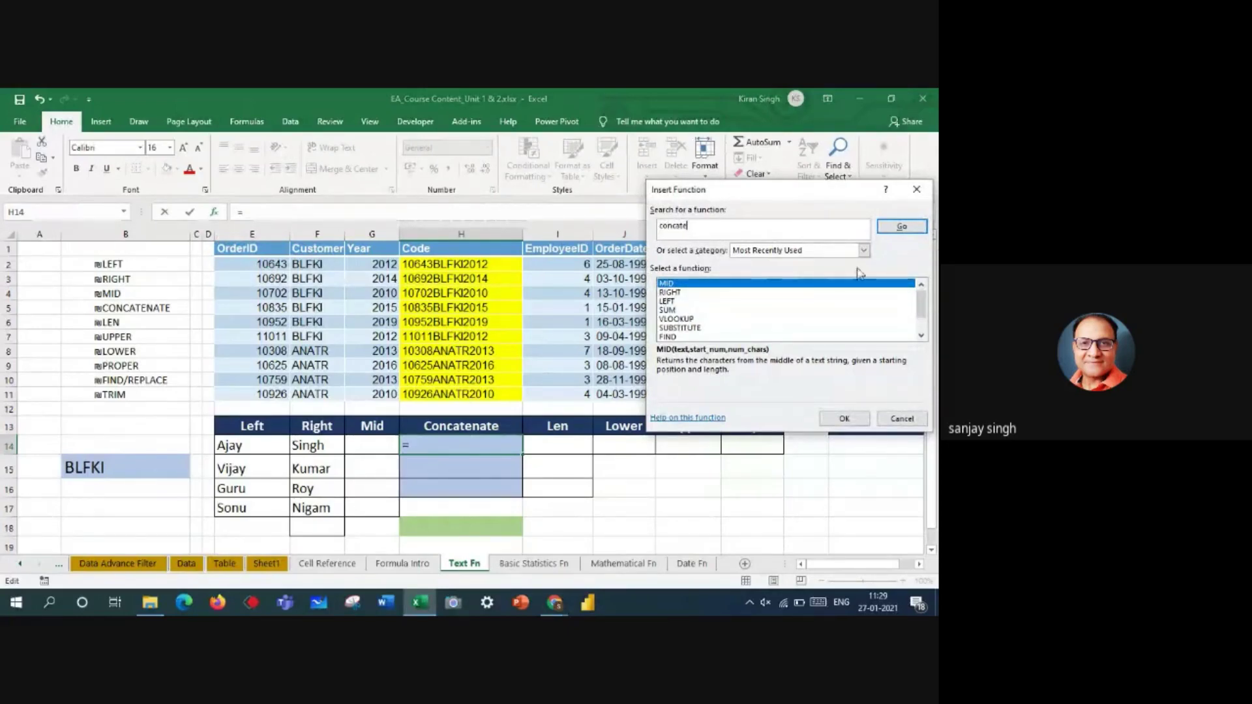
pyautogui.click(891, 230)
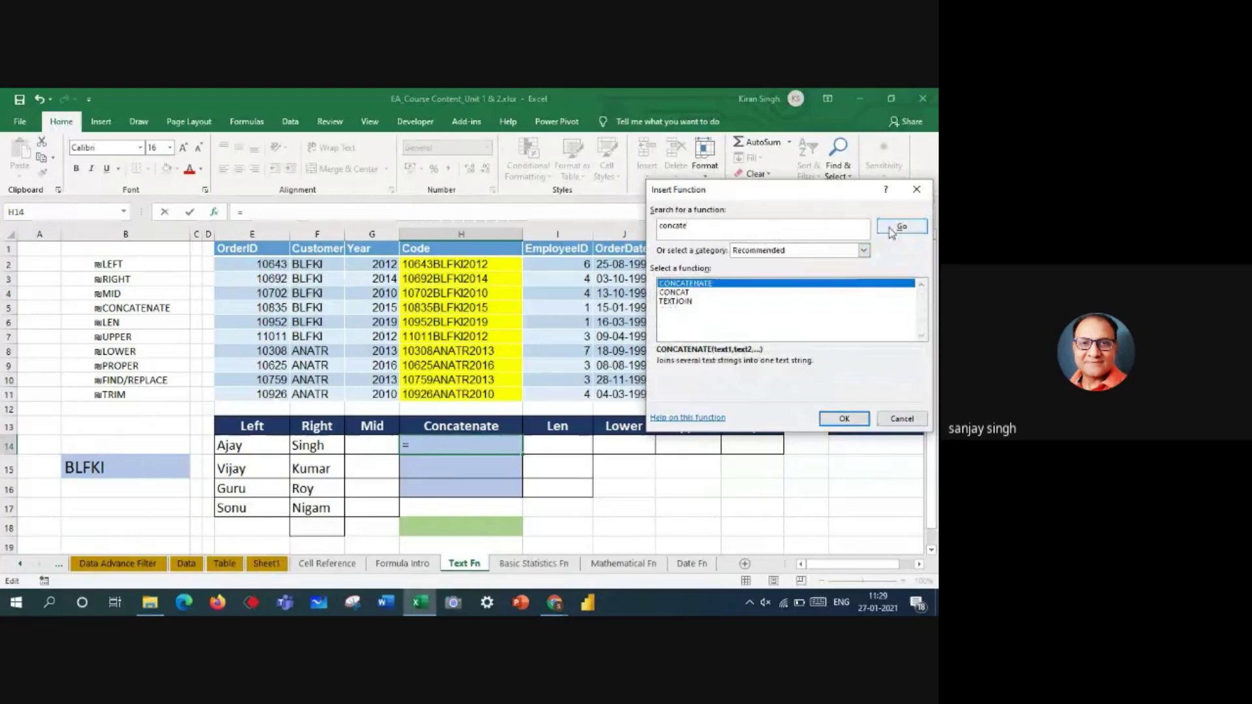
# Search the functions for "con" and choose CONCATENATE for H14
pyautogui.click(704, 229)
pyautogui.press('BackSpace')
pyautogui.press('BackSpace')
pyautogui.press('BackSpace')
pyautogui.press('BackSpace')
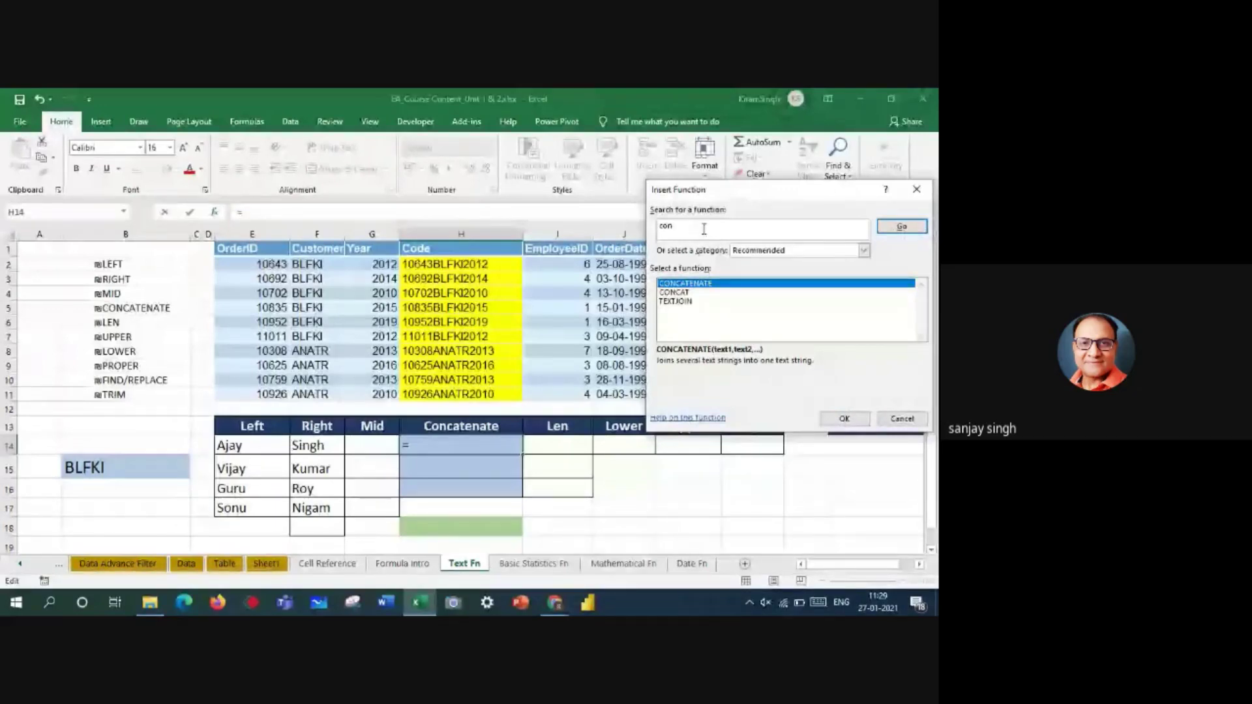
pyautogui.press('Return')
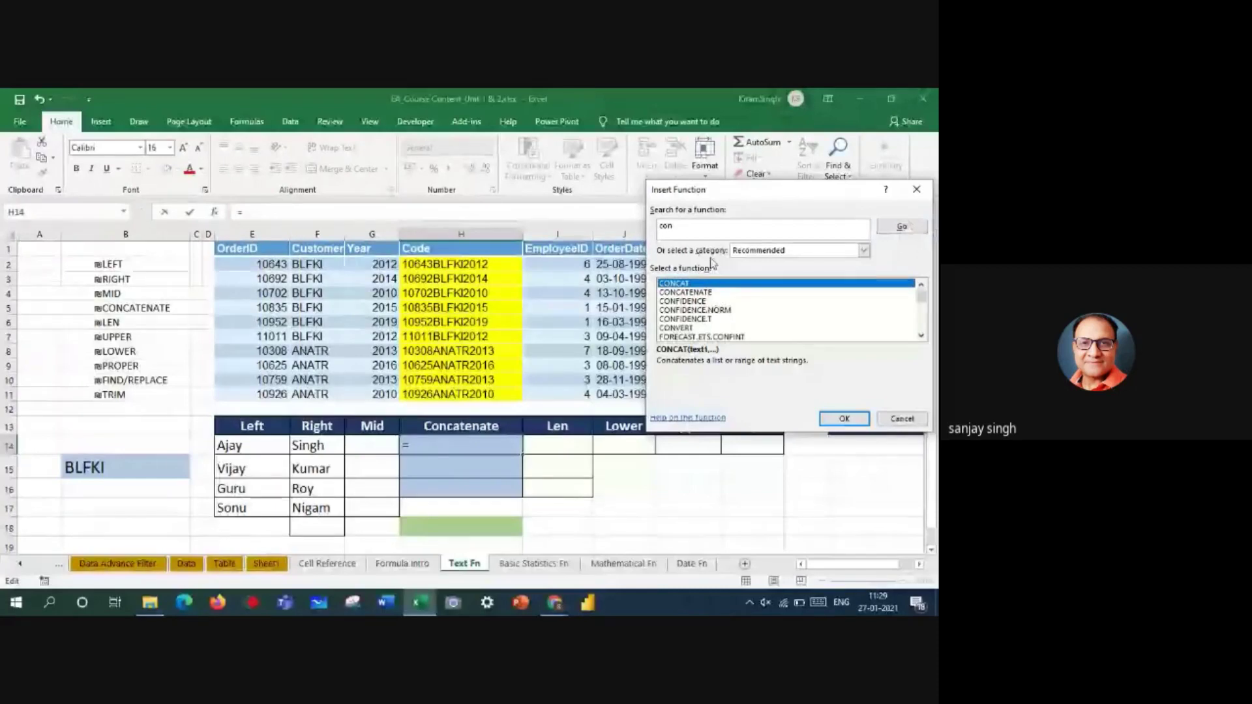
pyautogui.click(716, 294)
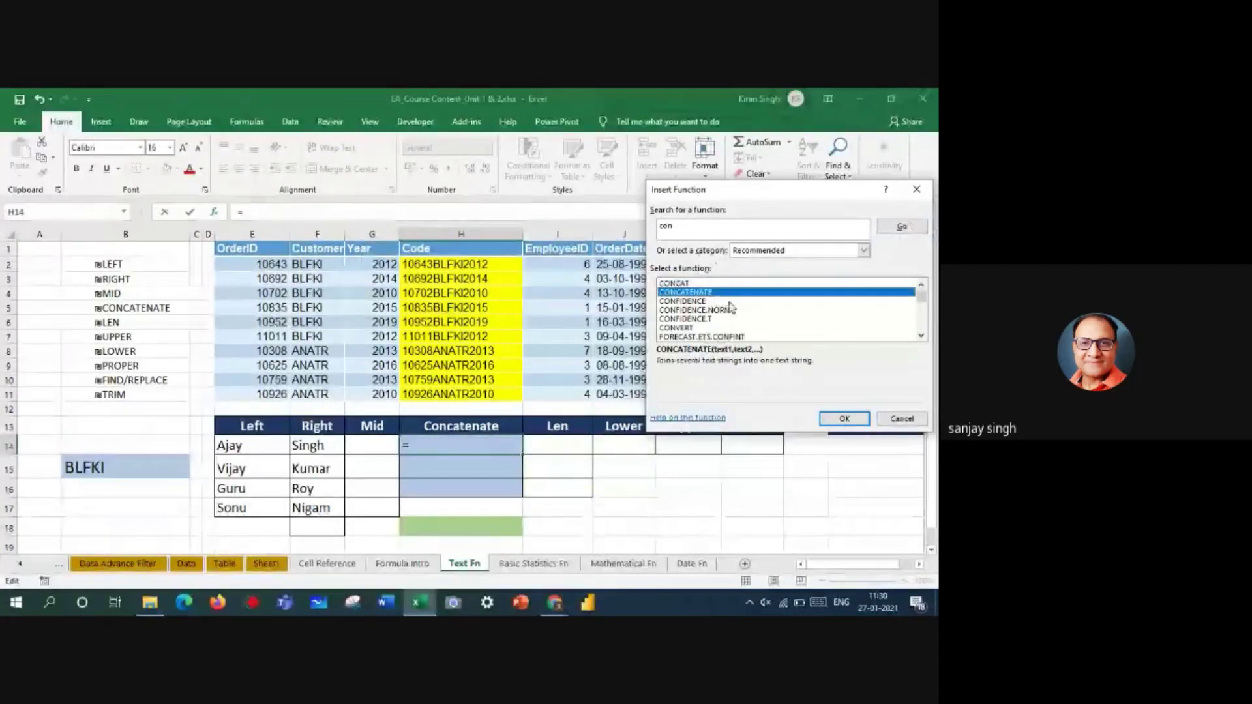
pyautogui.click(846, 420)
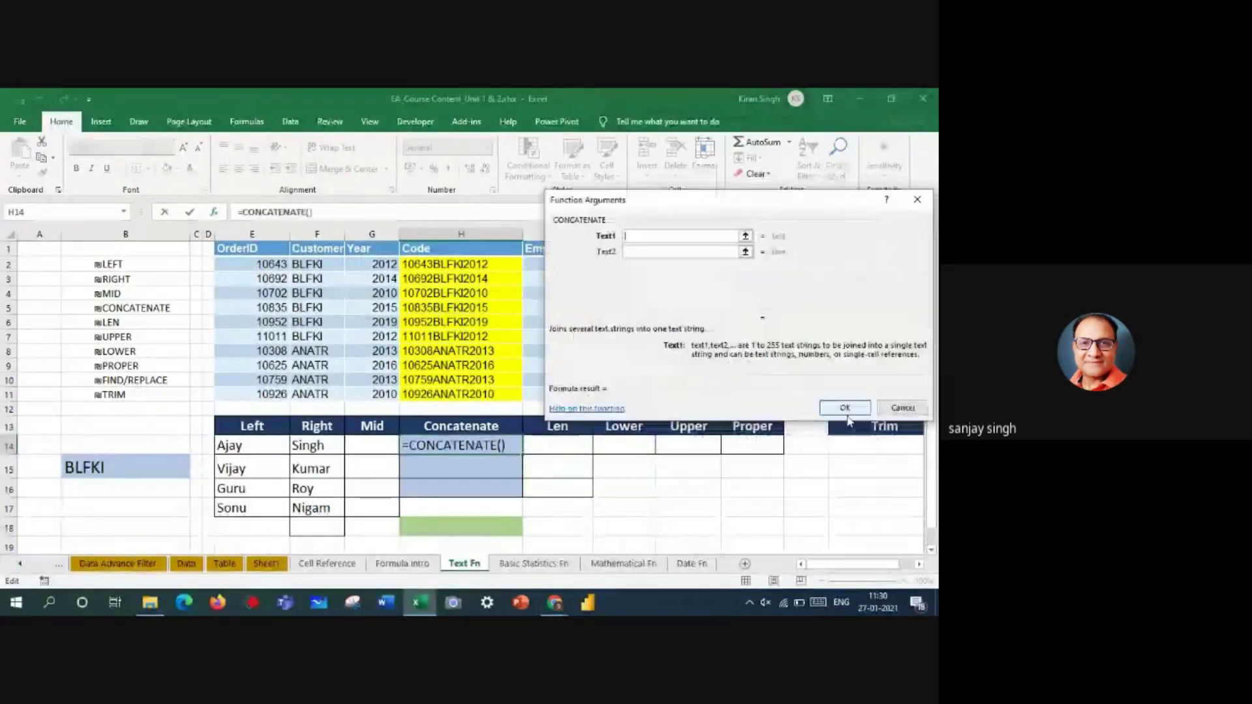
# Set CONCATENATE's Text1 to E14 and Text2 to F14, confirm it, and fill the formula down to H17
pyautogui.click(236, 446)
pyautogui.click(646, 252)
pyautogui.click(314, 446)
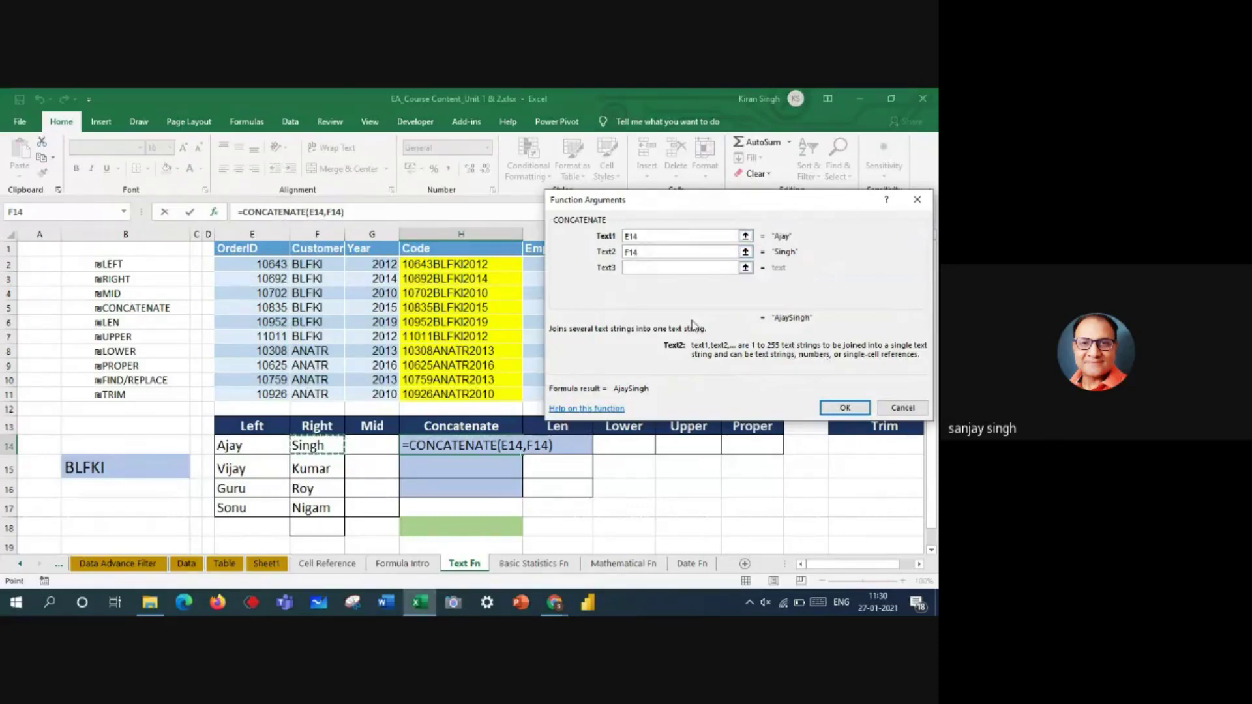
pyautogui.click(845, 408)
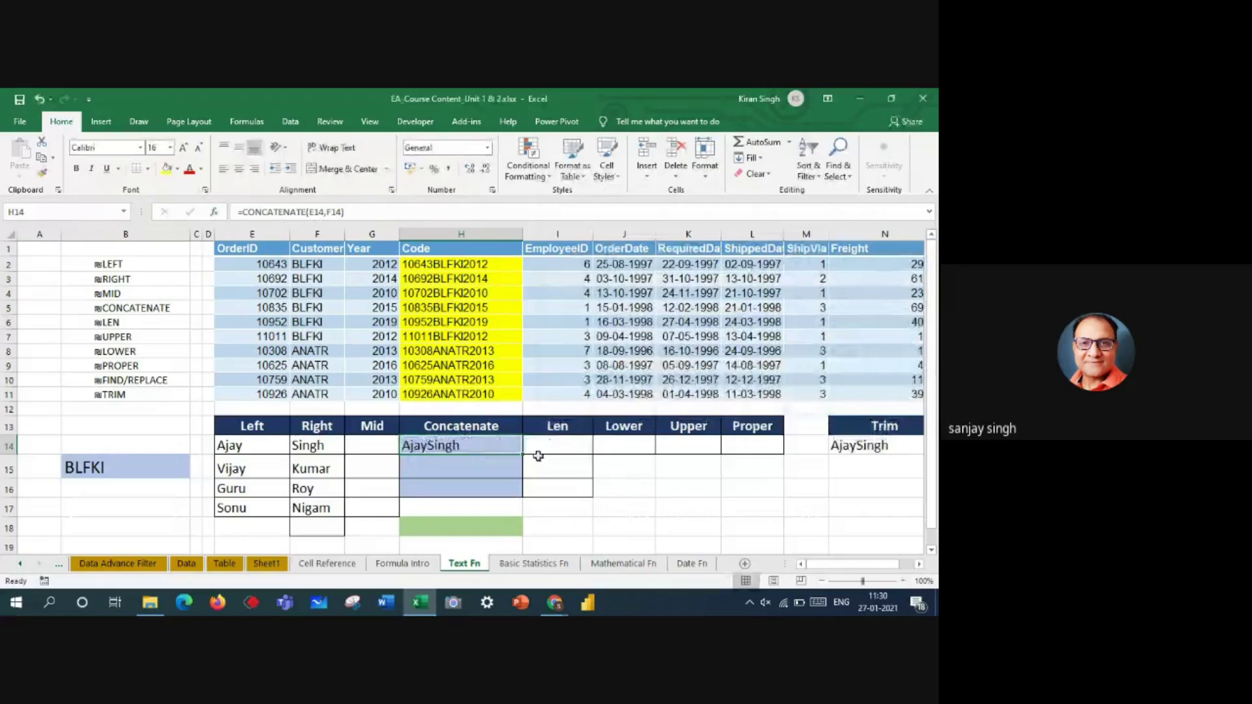
pyautogui.moveTo(522, 455); pyautogui.dragTo(520, 520)
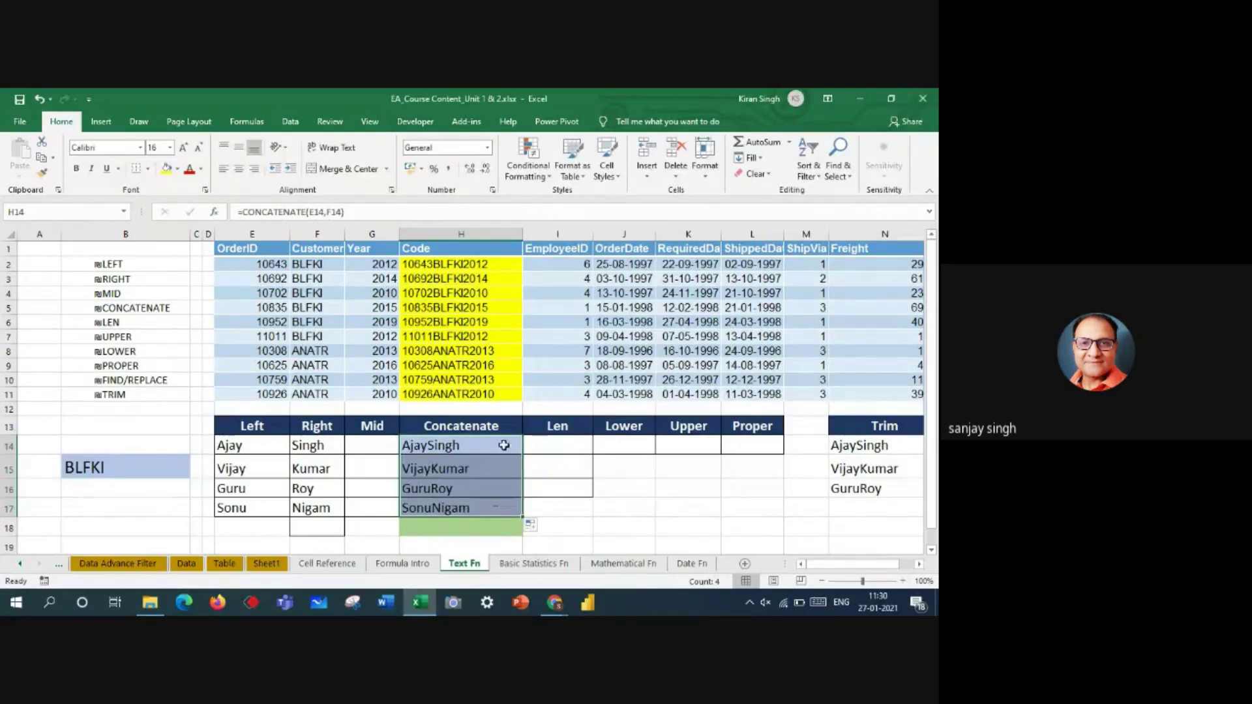
pyautogui.moveTo(504, 446); pyautogui.dragTo(513, 507)
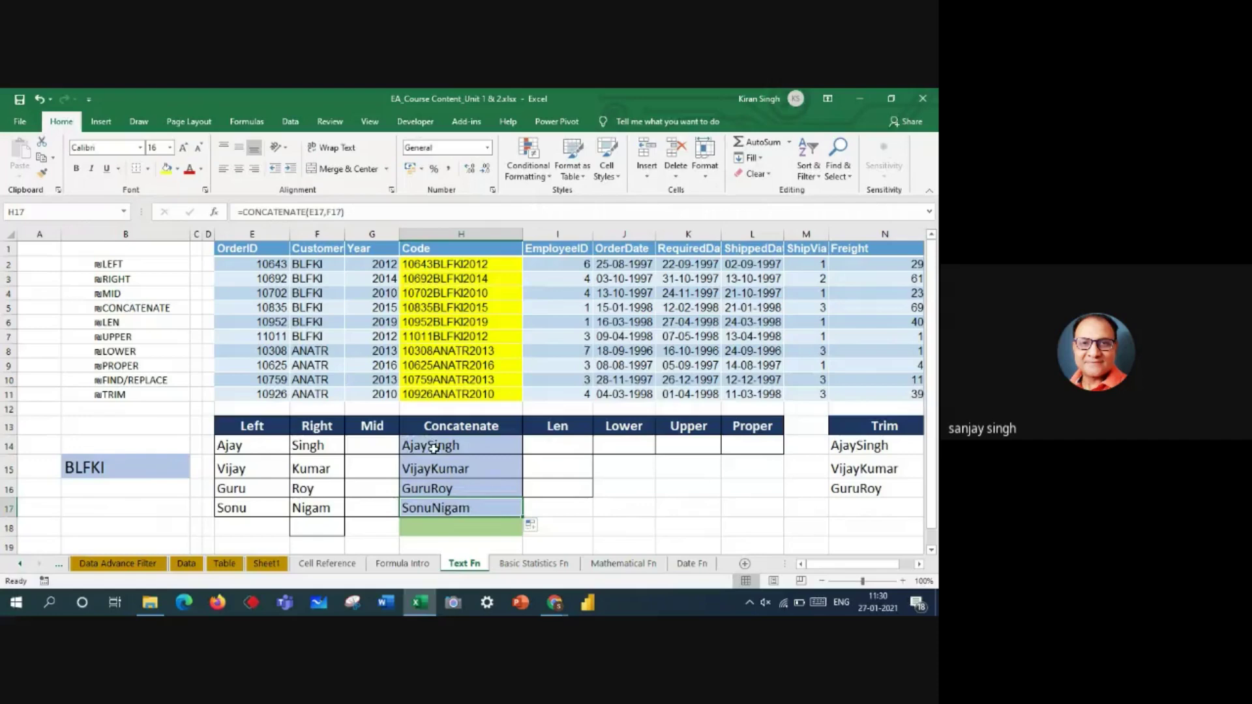
# Move the last names from F14:F17 to G14:G17, and fill F14:F17 with a single space
pyautogui.moveTo(322, 454); pyautogui.dragTo(367, 522)
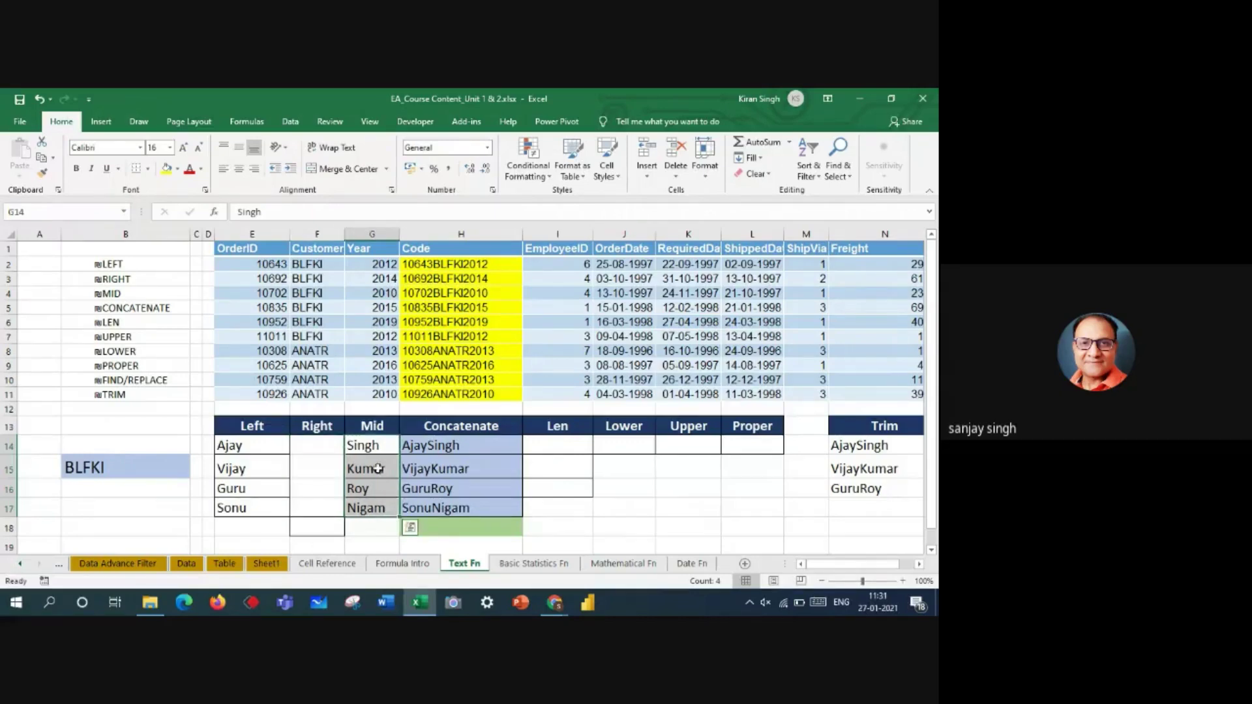
pyautogui.click(309, 444)
pyautogui.doubleClick(307, 445)
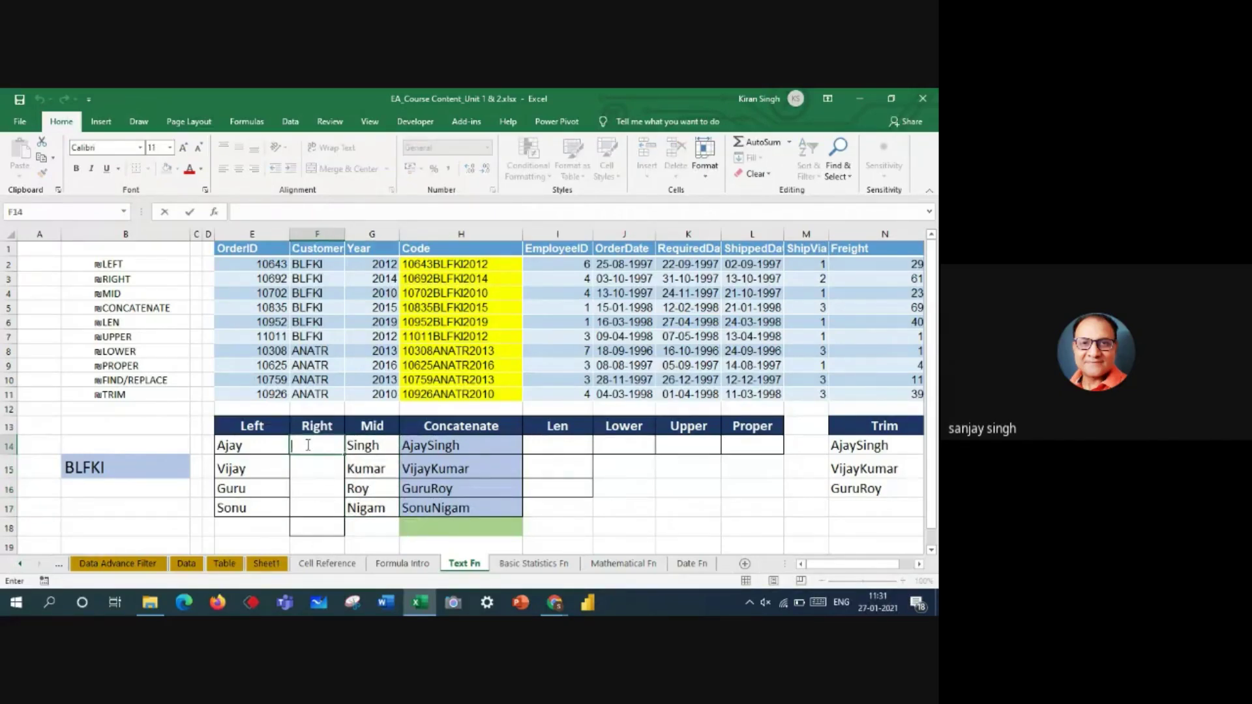
pyautogui.click(306, 481)
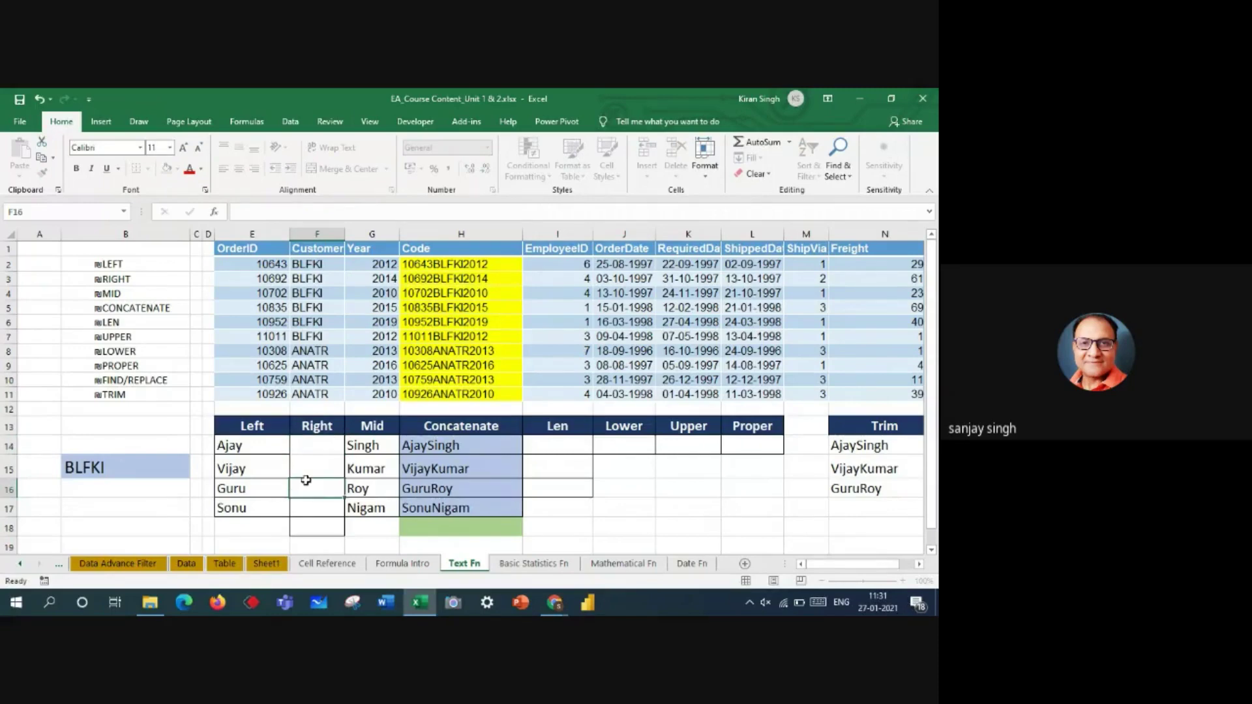
pyautogui.click(314, 449)
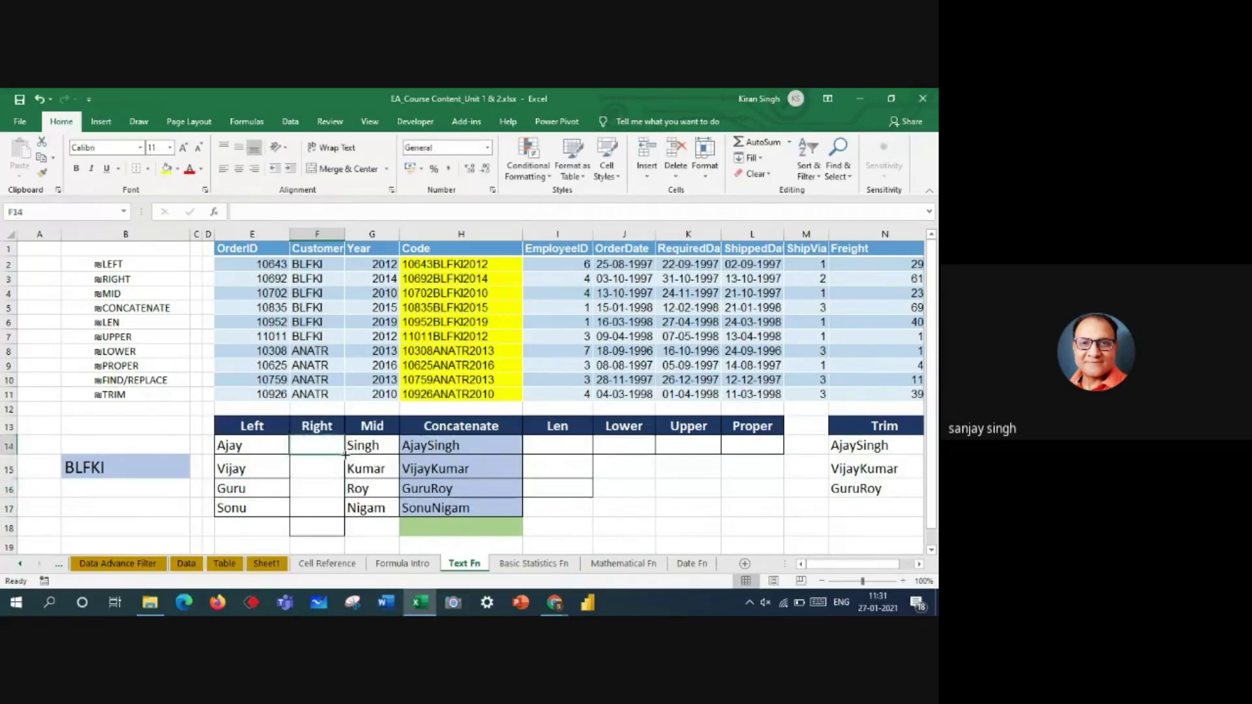
pyautogui.doubleClick(346, 454)
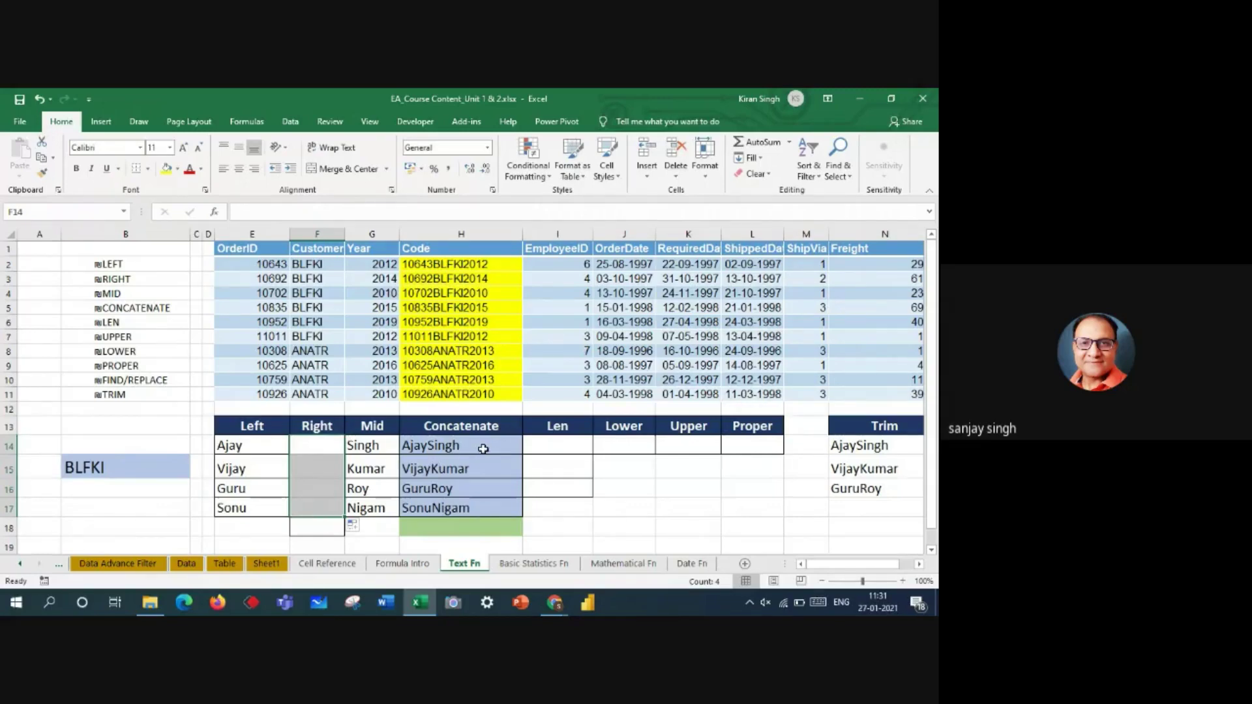
# Change the H14 formula to =CONCATENATE(E14,F14,G14) and fill it down to H17
pyautogui.click(484, 448)
pyautogui.doubleClick(484, 449)
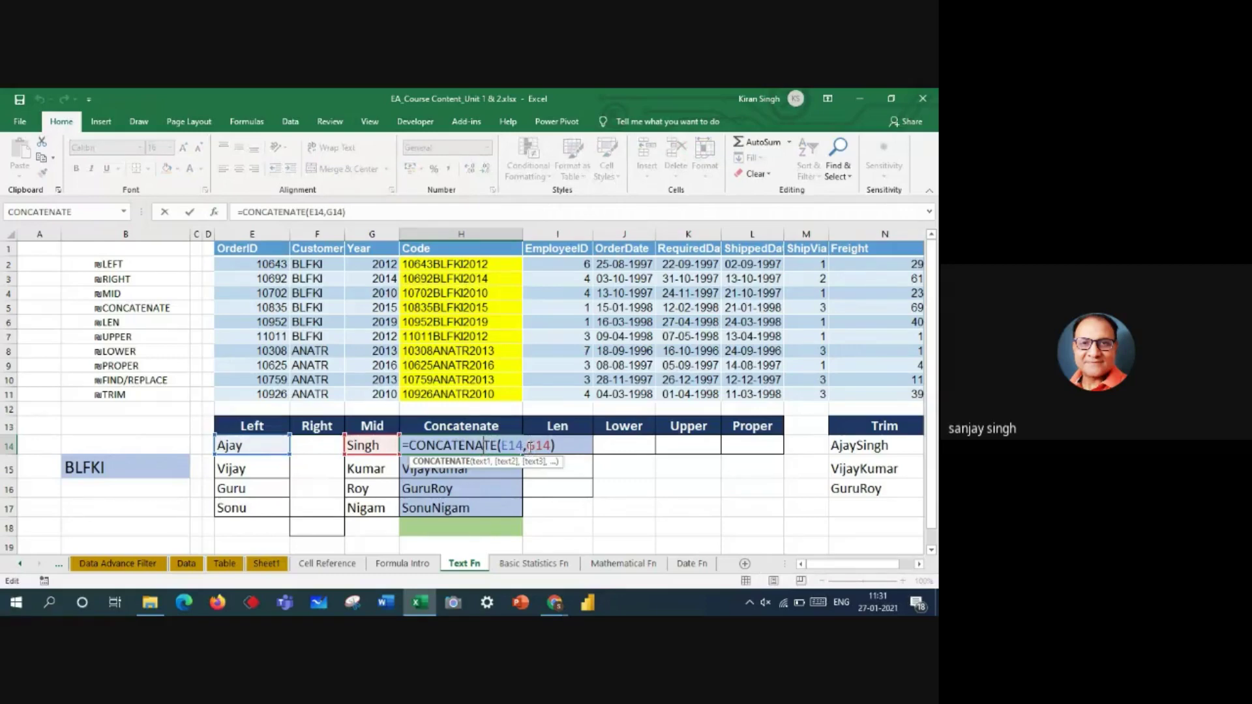
pyautogui.click(530, 446)
pyautogui.click(304, 444)
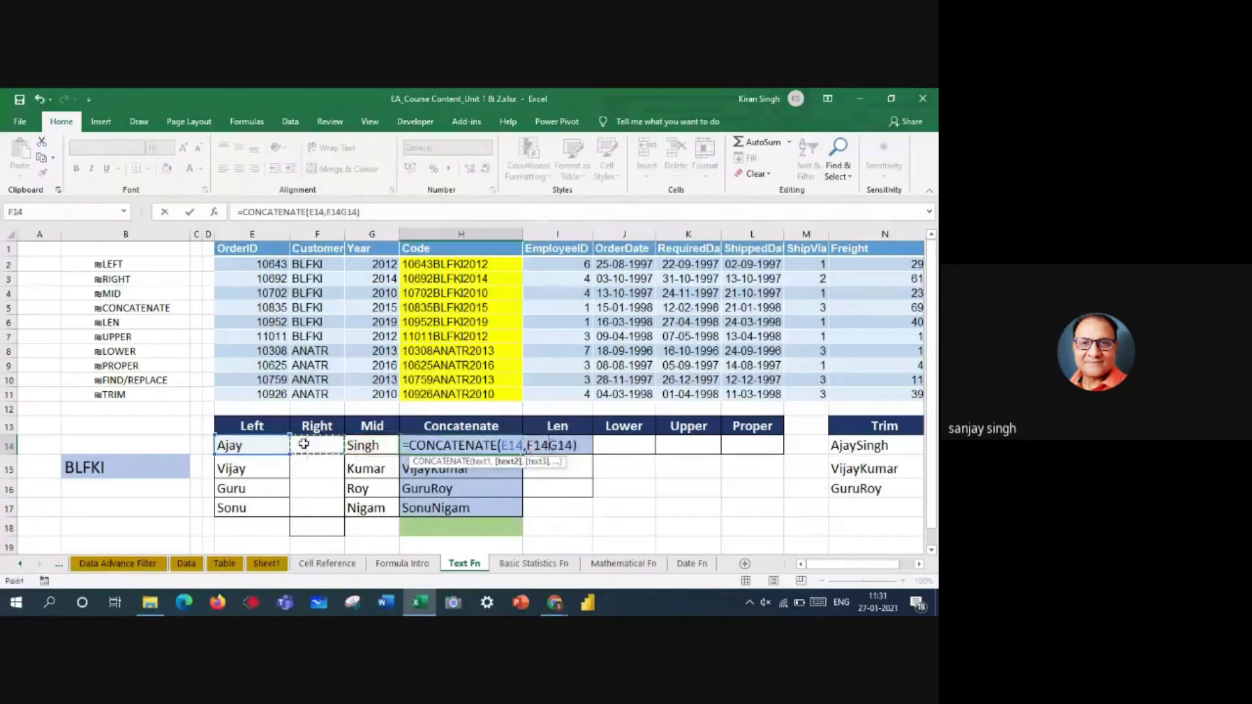
pyautogui.write(',')
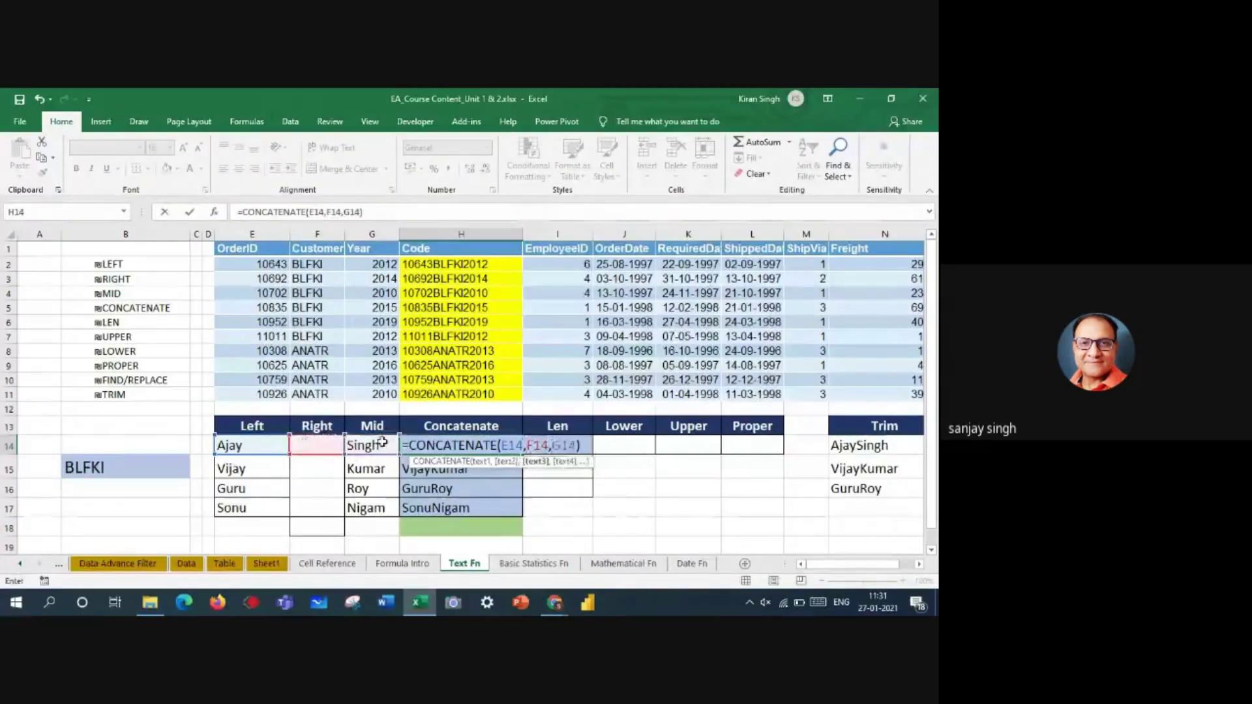
pyautogui.hotkey('ctrl', 'Return')
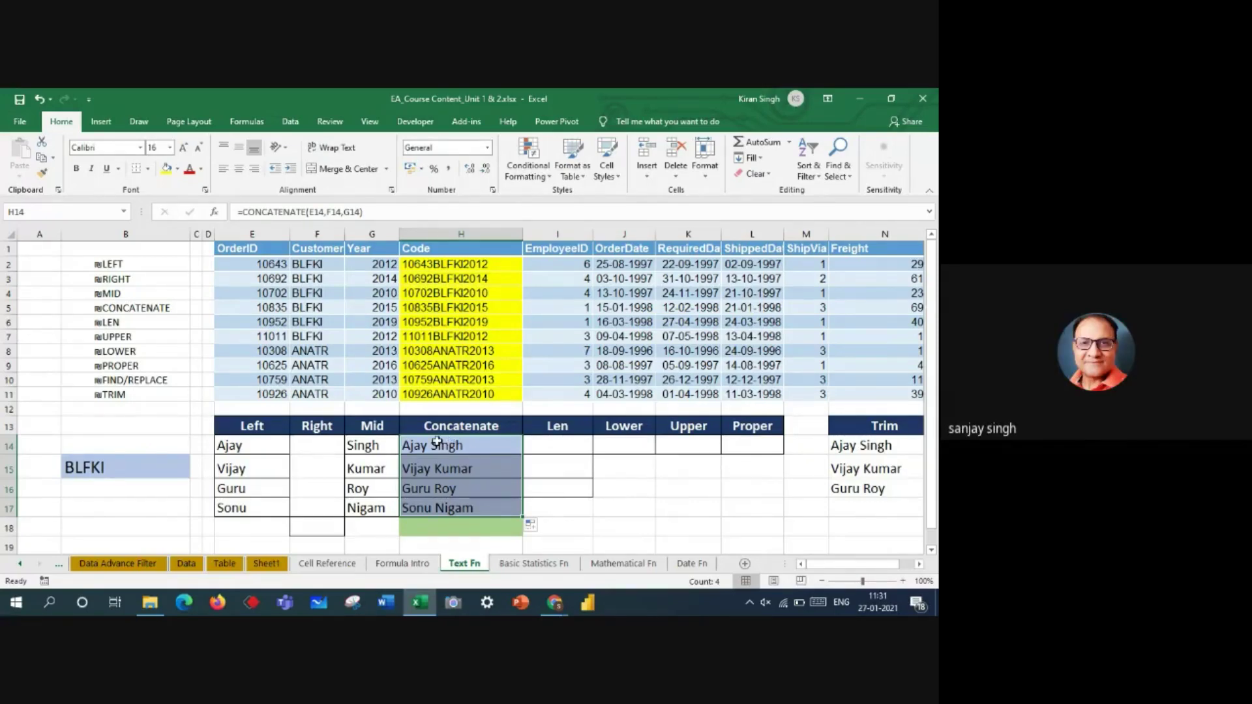
# Clear the CONCATENATE formulas from H14:H17
pyautogui.moveTo(366, 444); pyautogui.dragTo(371, 509)
pyautogui.moveTo(476, 440); pyautogui.dragTo(481, 509)
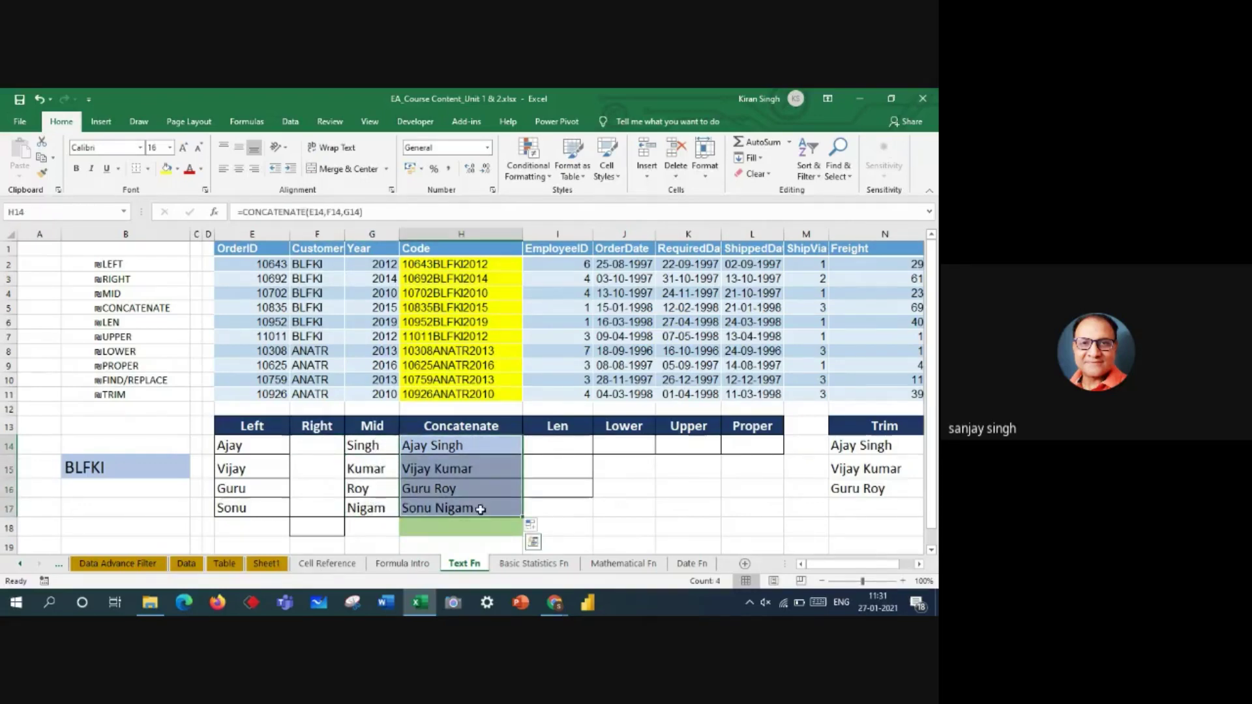
pyautogui.press('Delete')
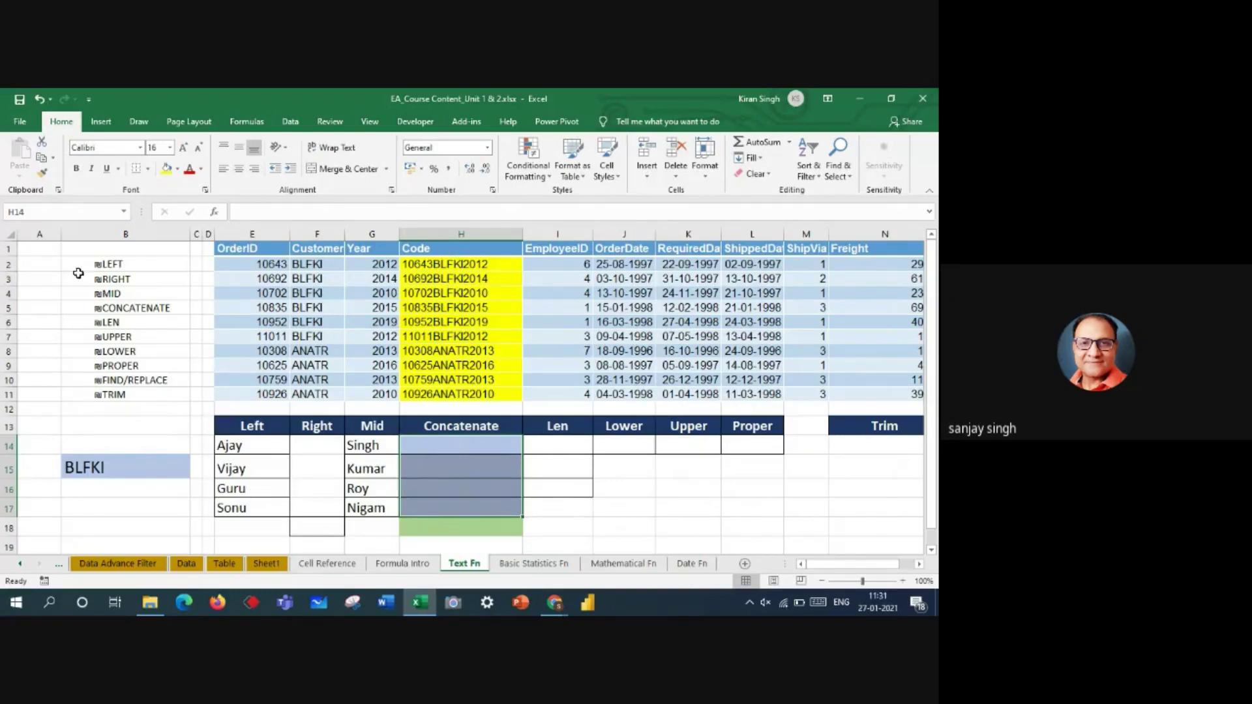
pyautogui.click(32, 250)
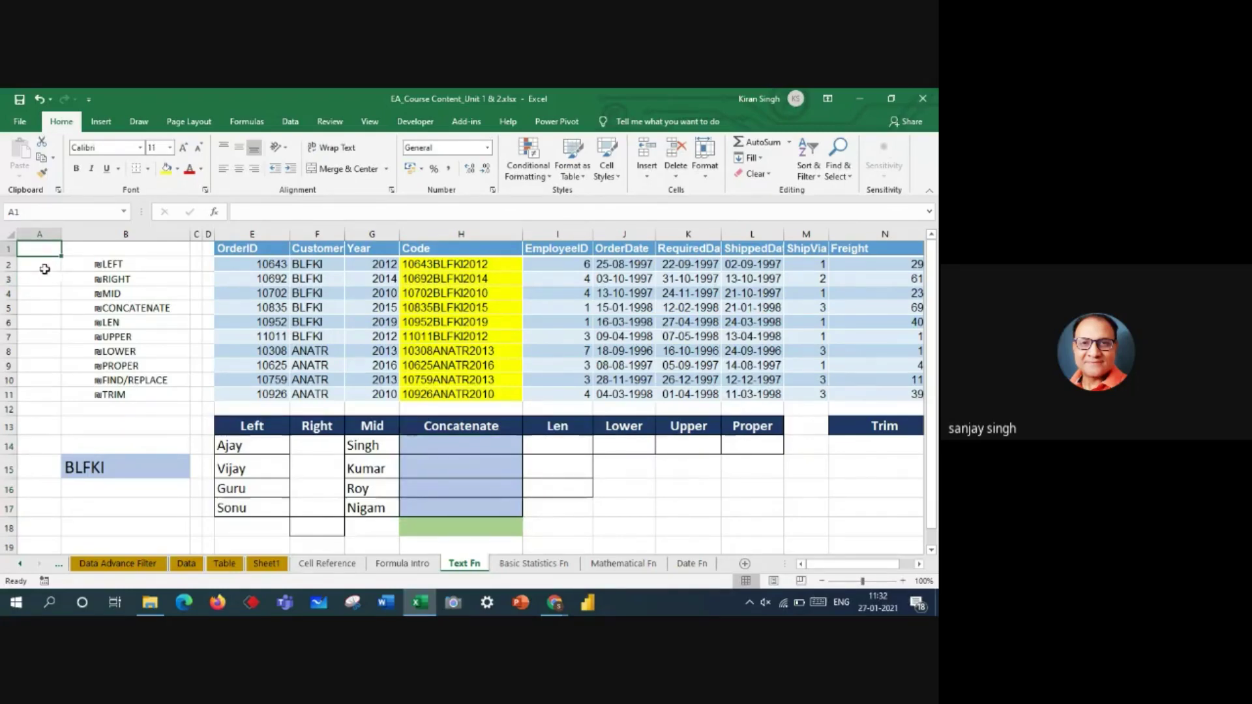
pyautogui.click(272, 443)
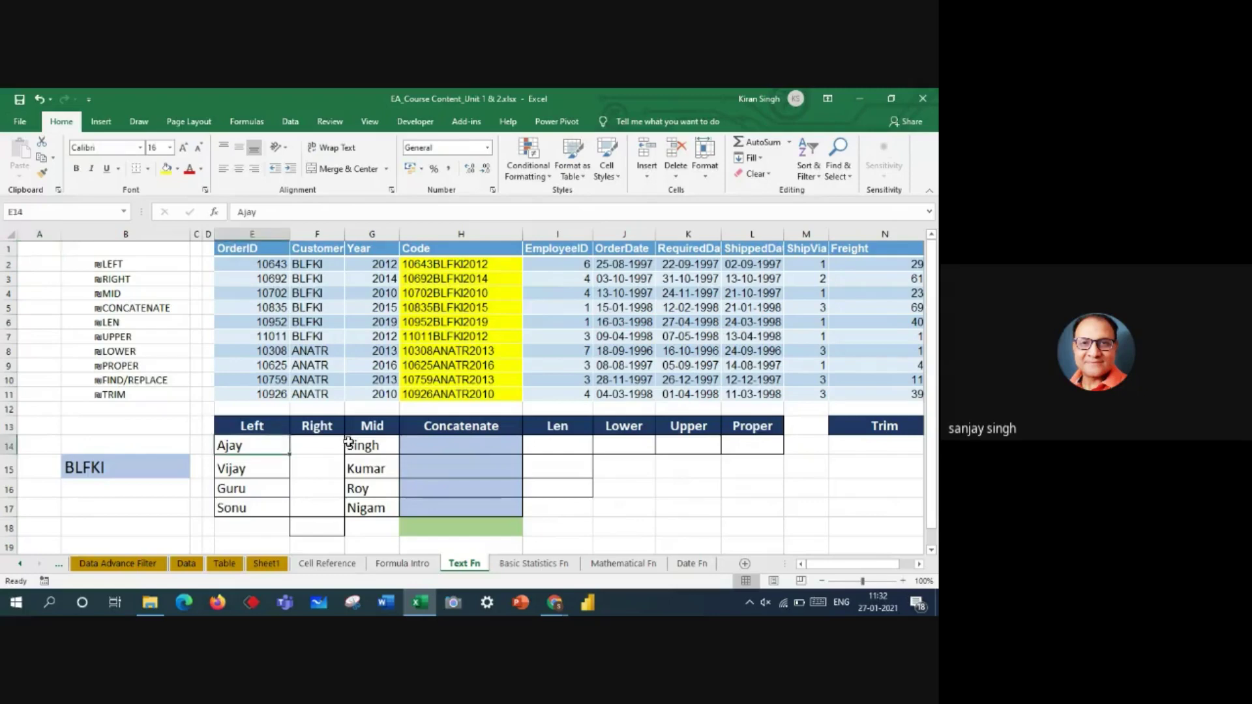
pyautogui.click(349, 443)
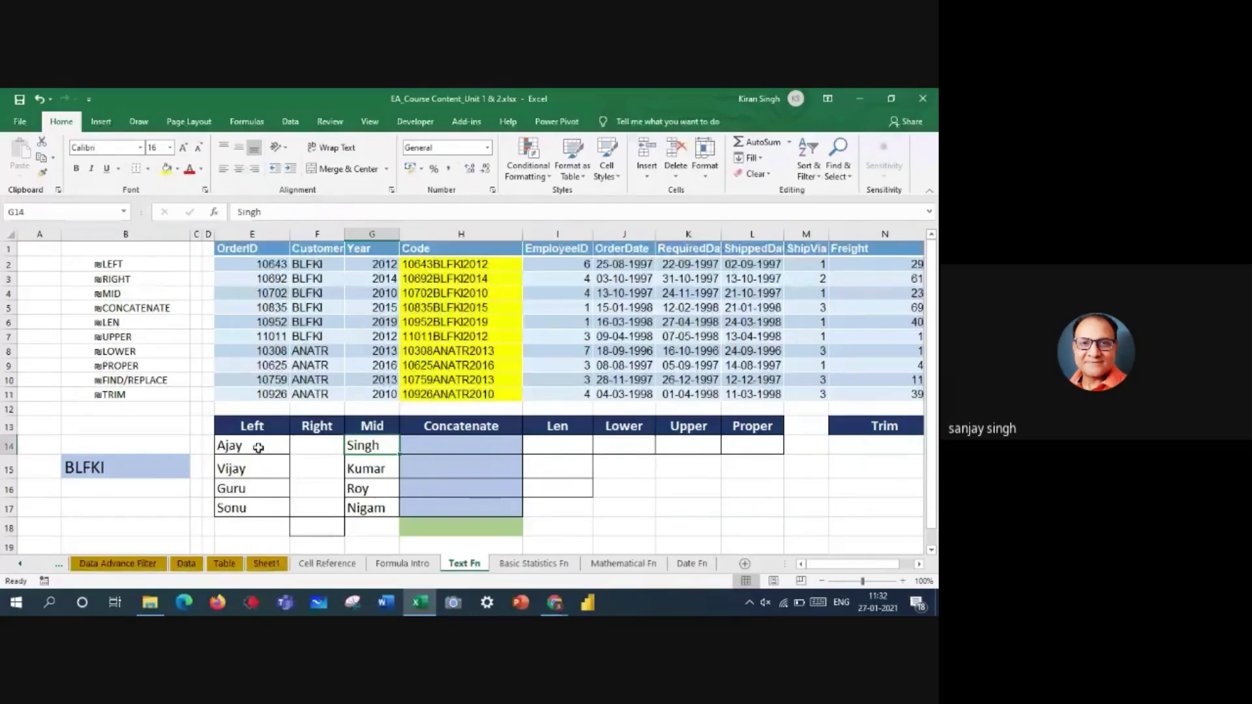
pyautogui.click(264, 445)
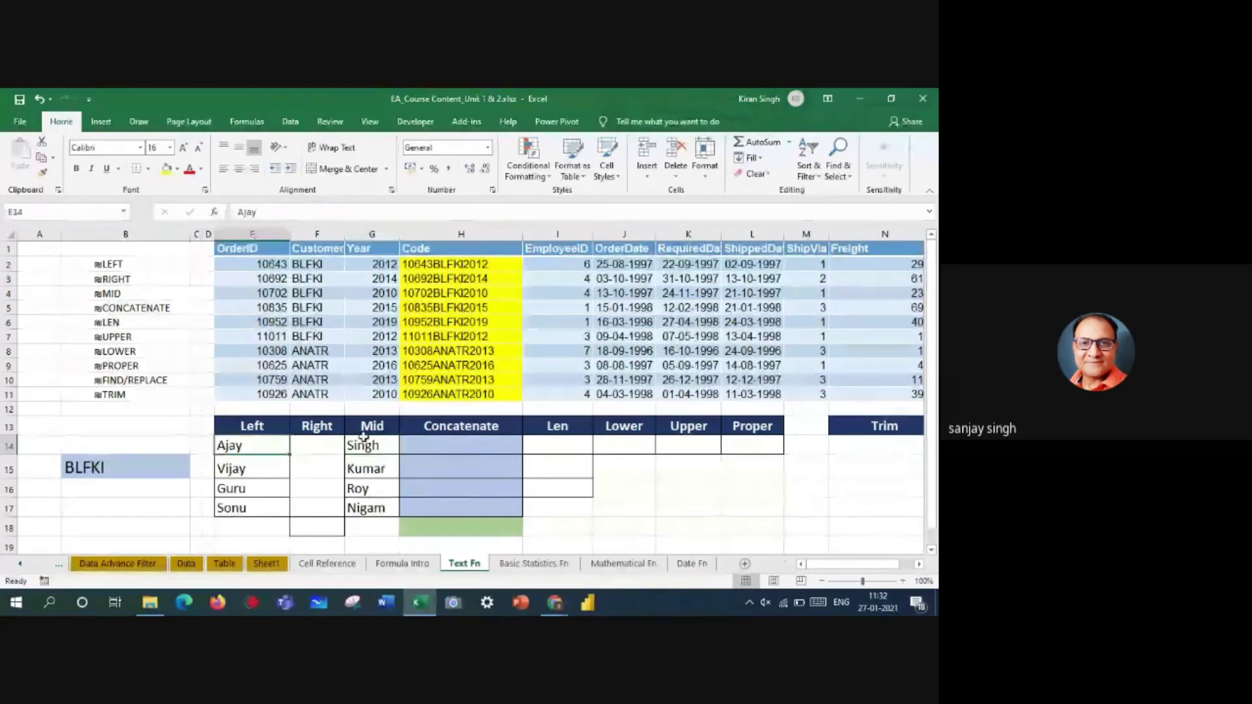
# Enter a CONCATENATE formula in H14 that joins cells E14, F14 and G14
pyautogui.click(457, 446)
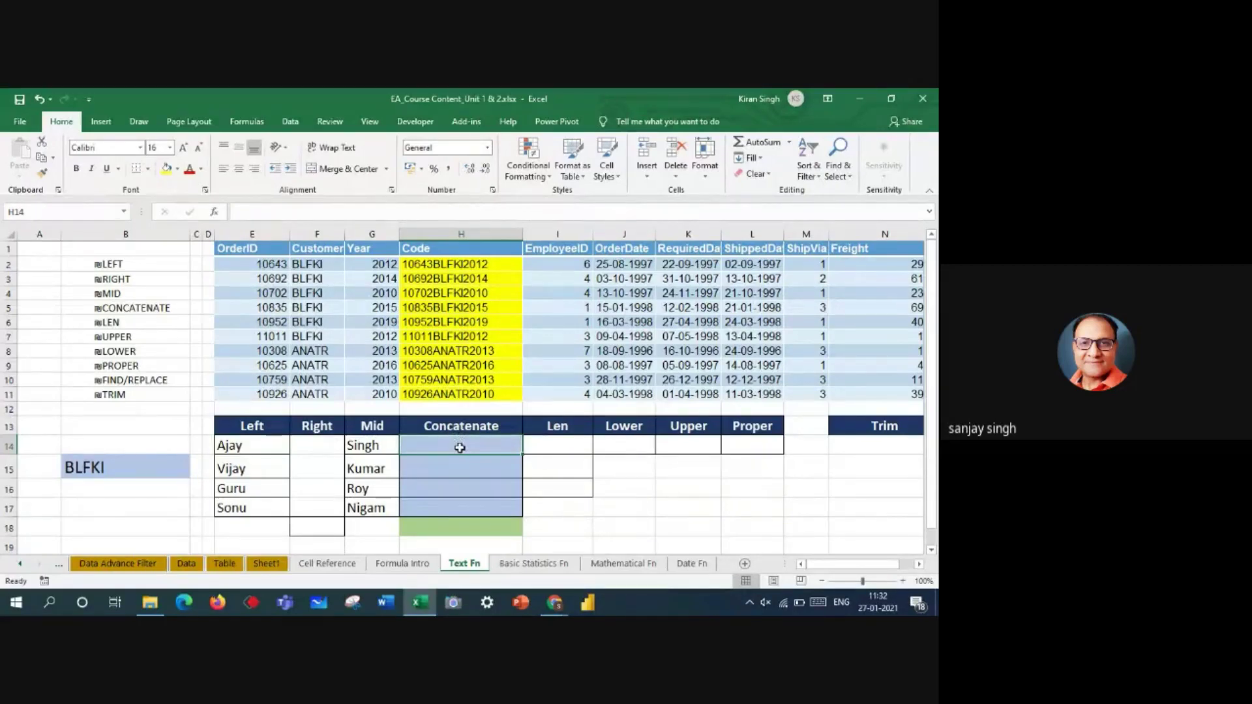
pyautogui.write('=')
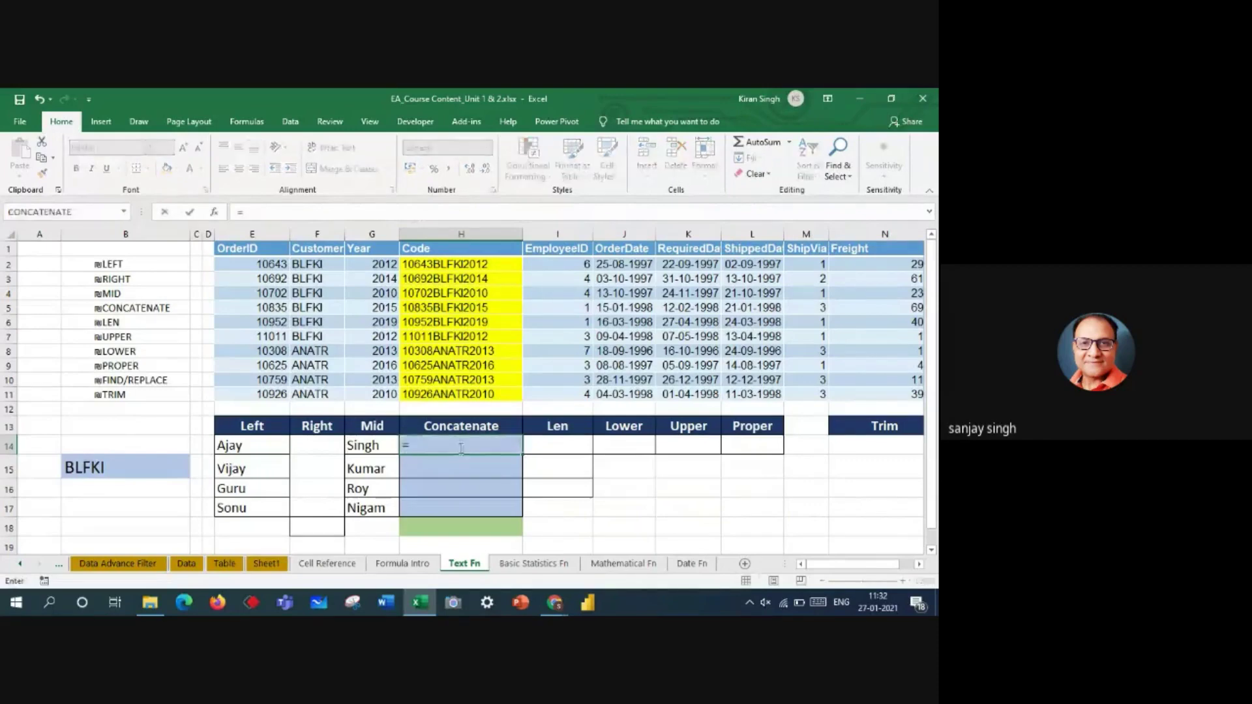
pyautogui.write('concat')
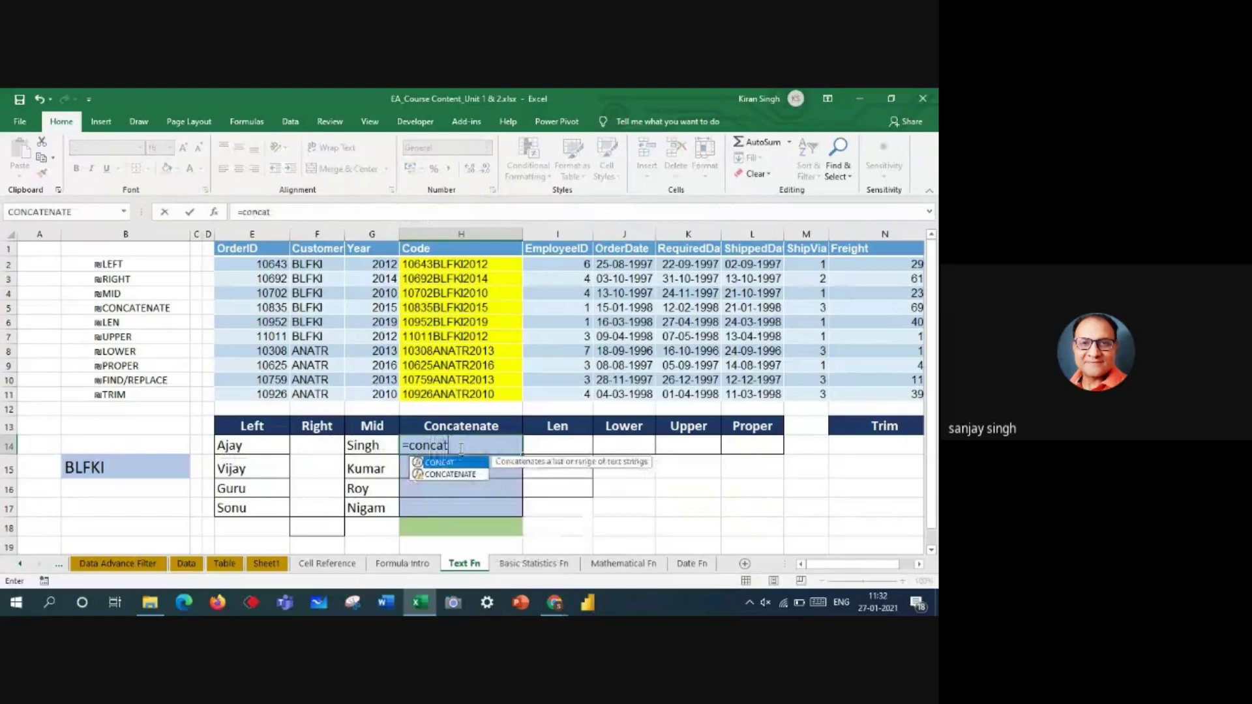
pyautogui.write('ena')
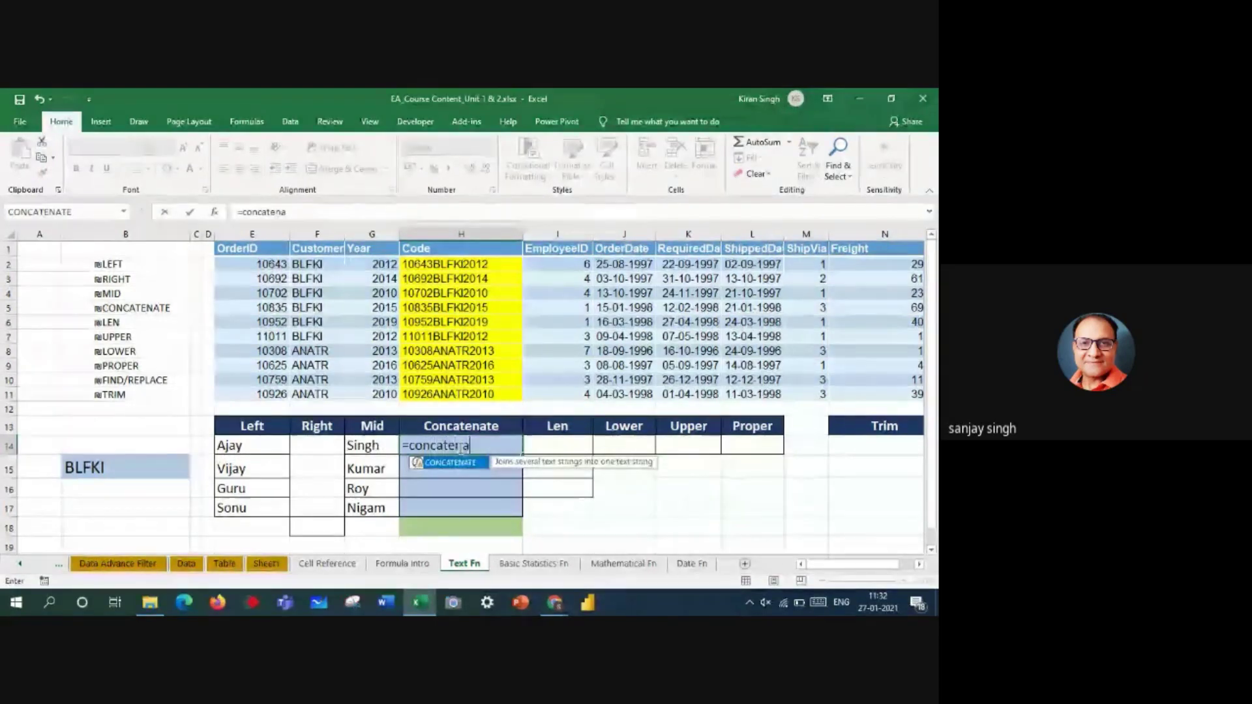
pyautogui.write('te')
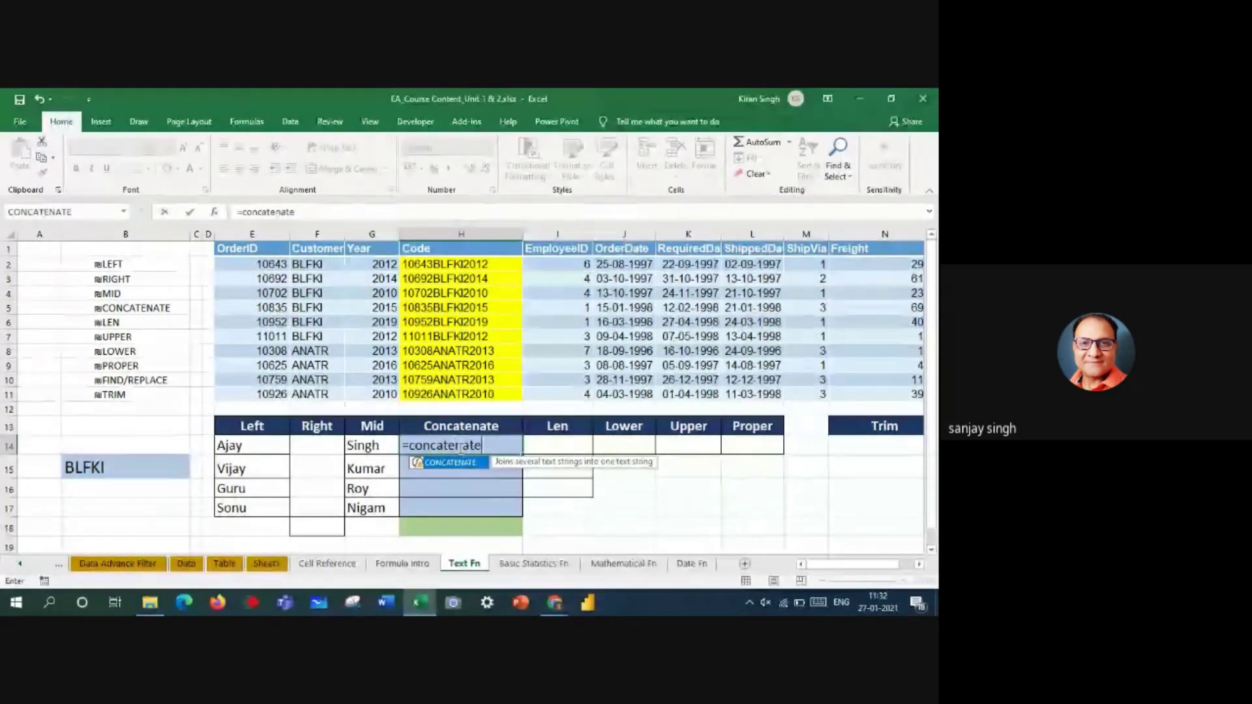
pyautogui.doubleClick(460, 464)
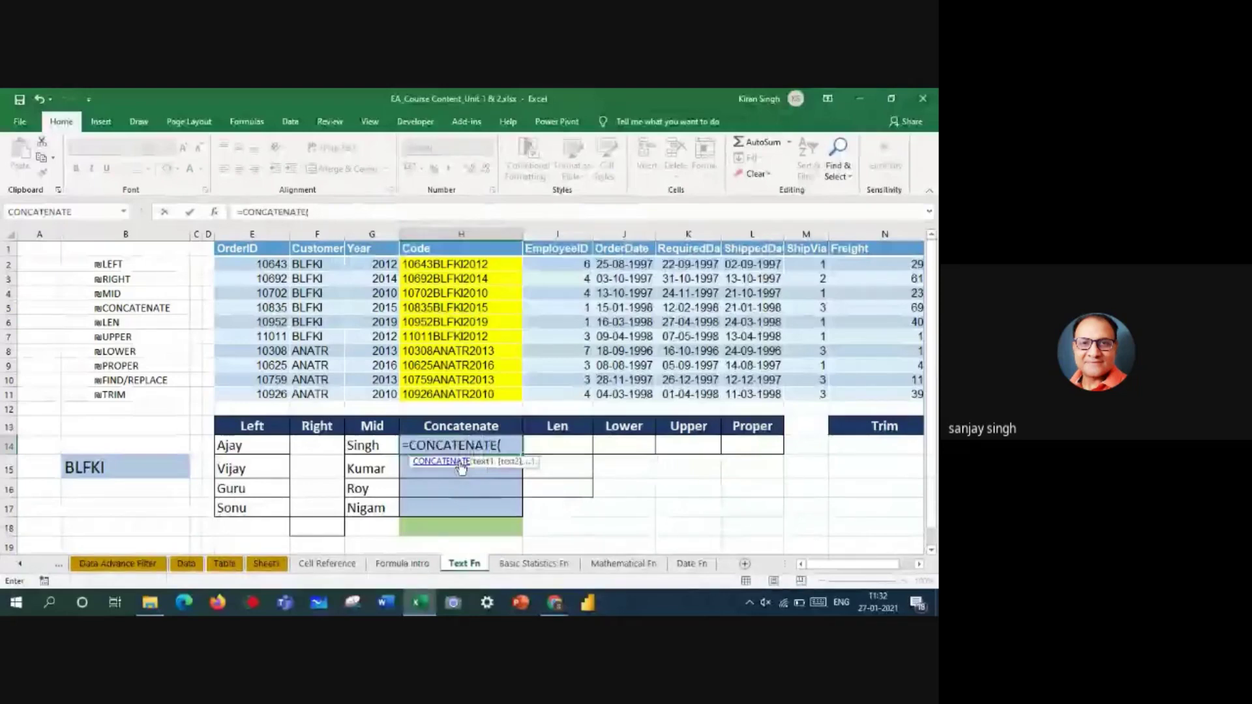
pyautogui.click(266, 448)
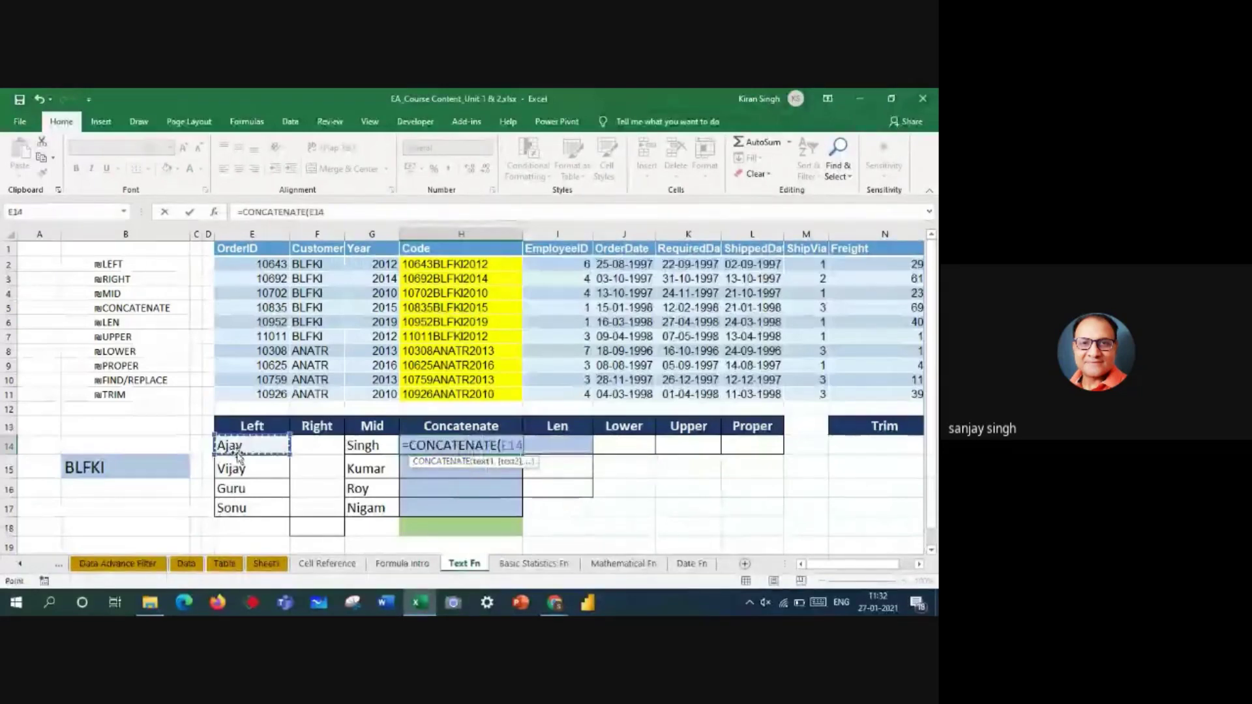
pyautogui.write(',')
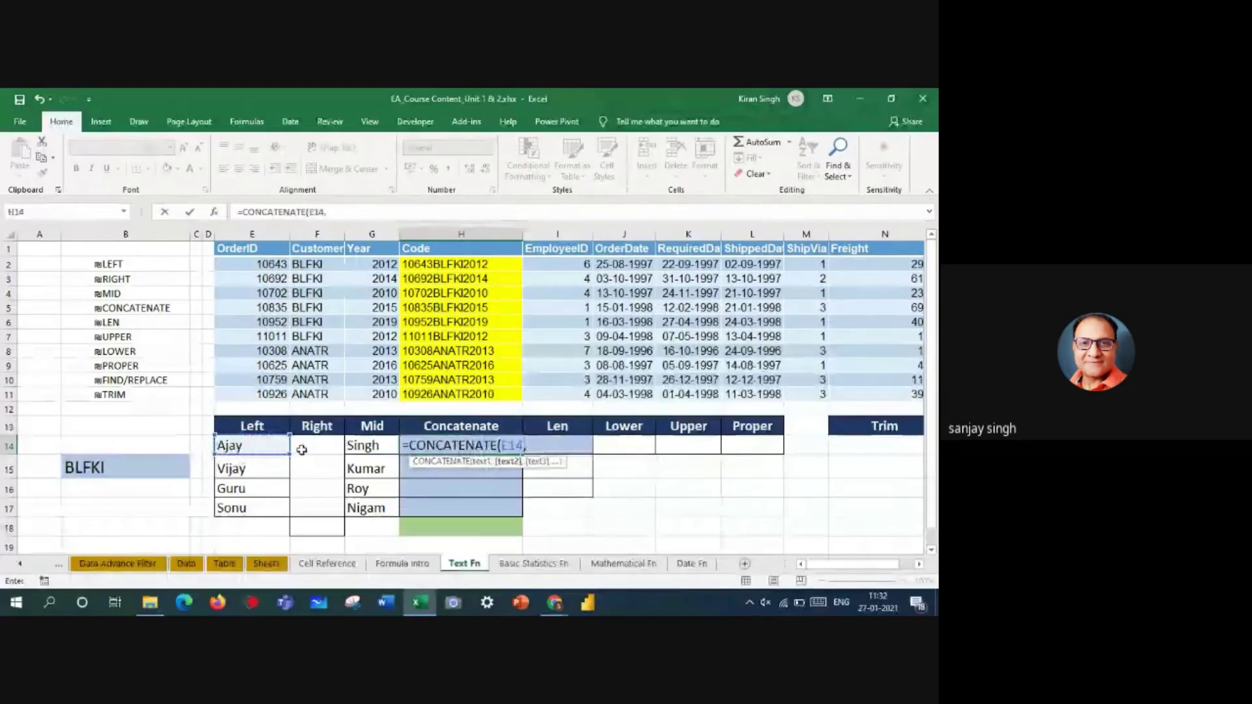
pyautogui.click(301, 450)
pyautogui.write(',')
pyautogui.click(369, 447)
pyautogui.press('Return')
# Copy the concatenation formula from H14 down through H17
pyautogui.click(413, 447)
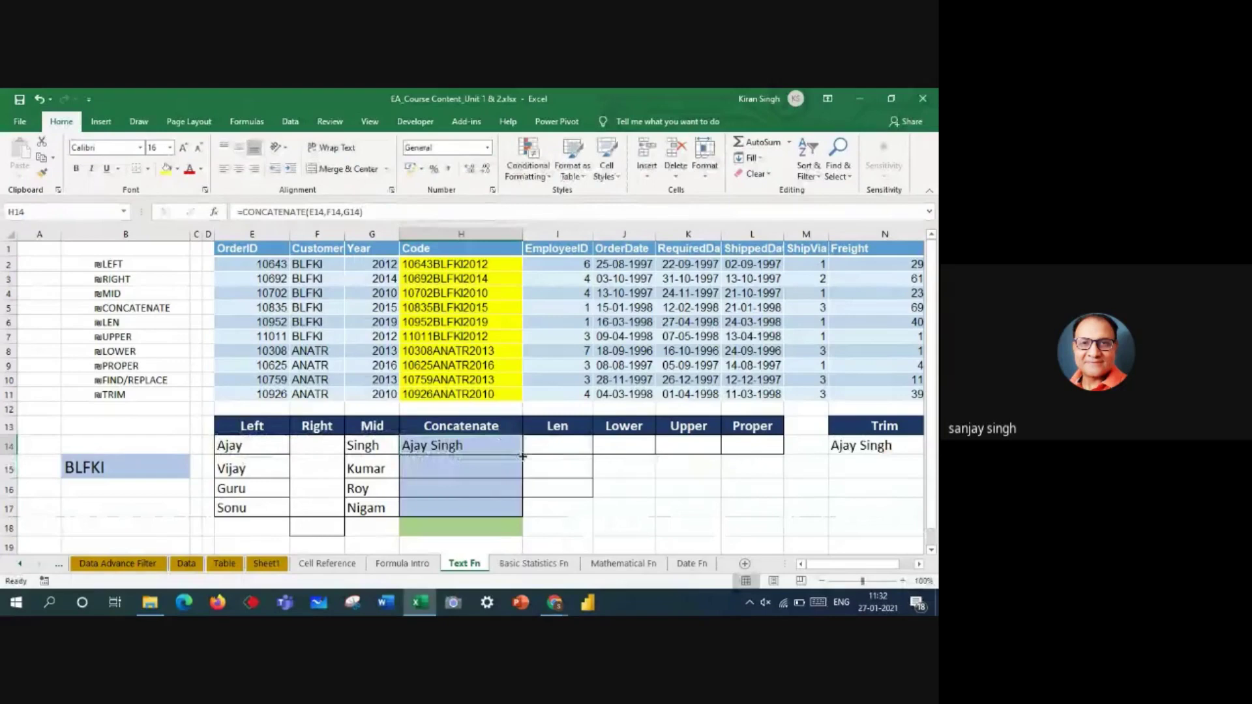
pyautogui.moveTo(522, 457); pyautogui.dragTo(522, 456)
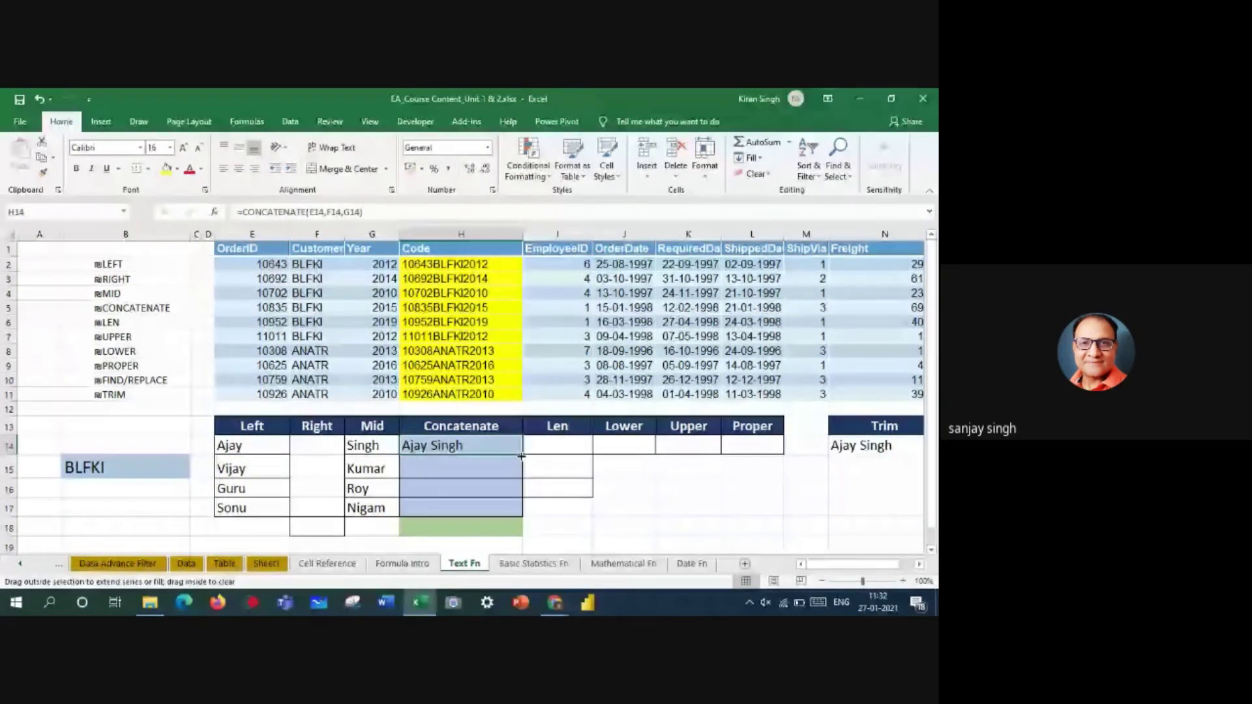
pyautogui.moveTo(522, 457); pyautogui.dragTo(523, 512)
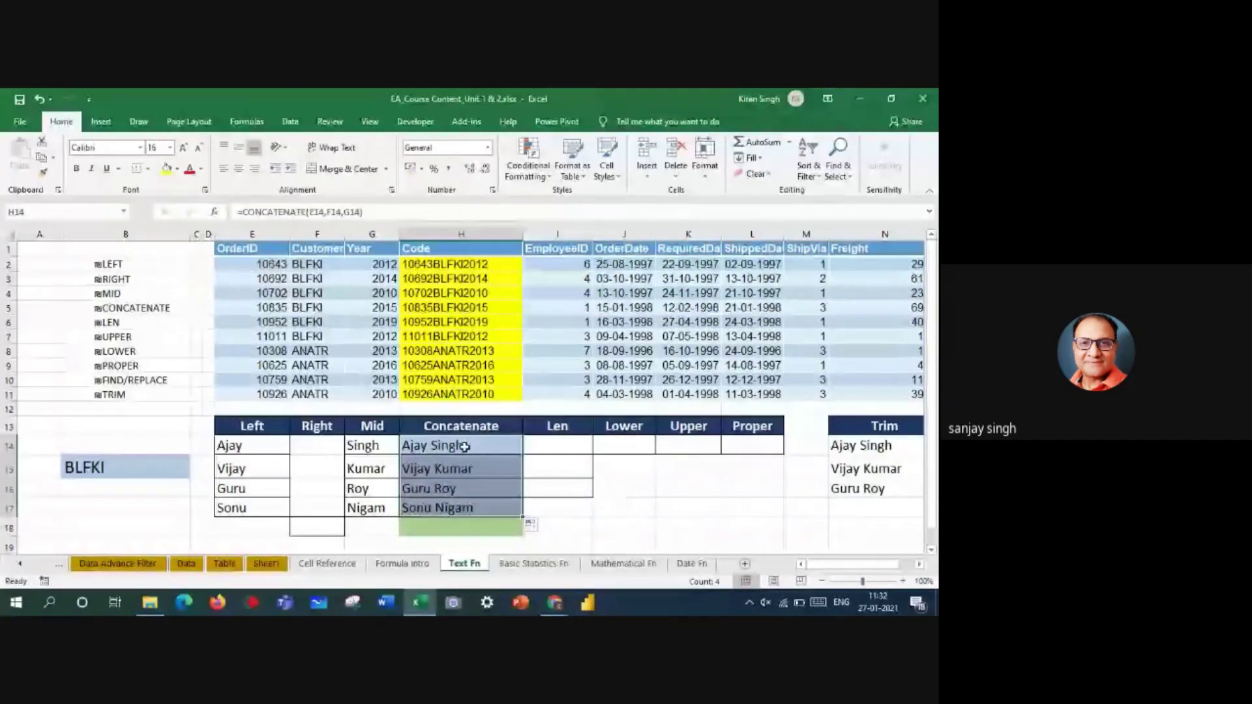
# Search the function list for "con" and insert the CONCATENATE function into I14, keeping the data visible beside its arguments
pyautogui.click(563, 444)
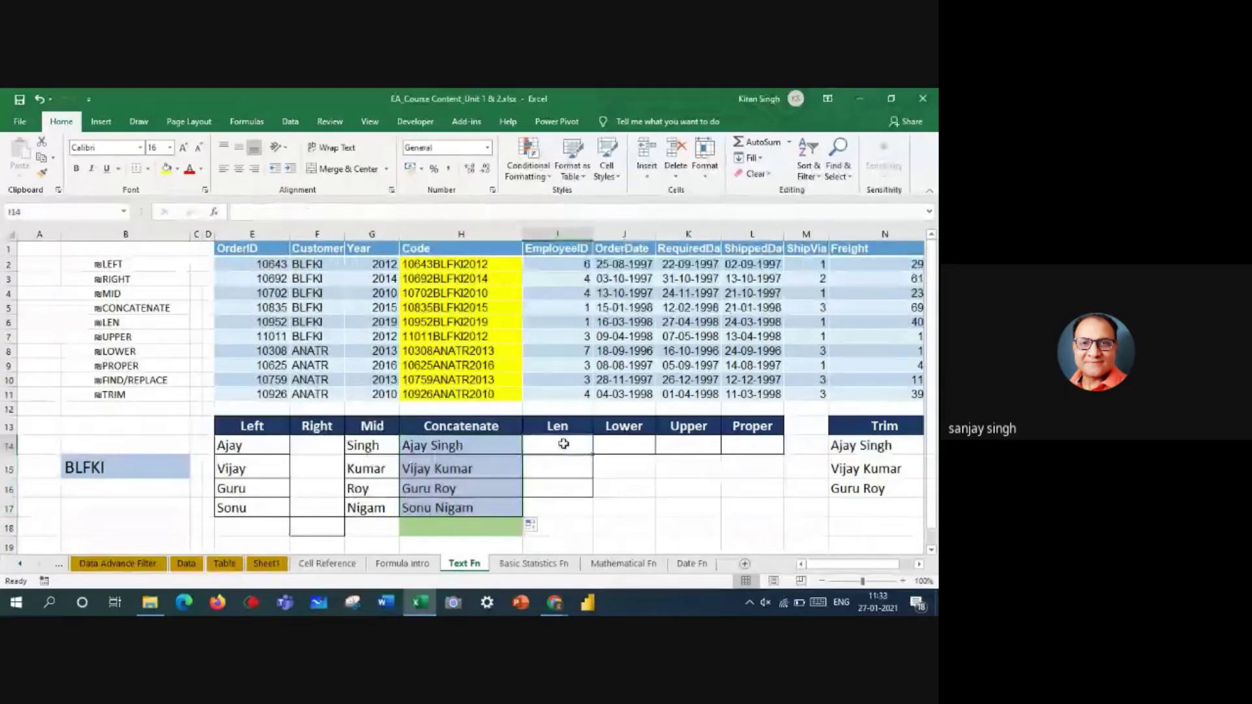
pyautogui.click(214, 212)
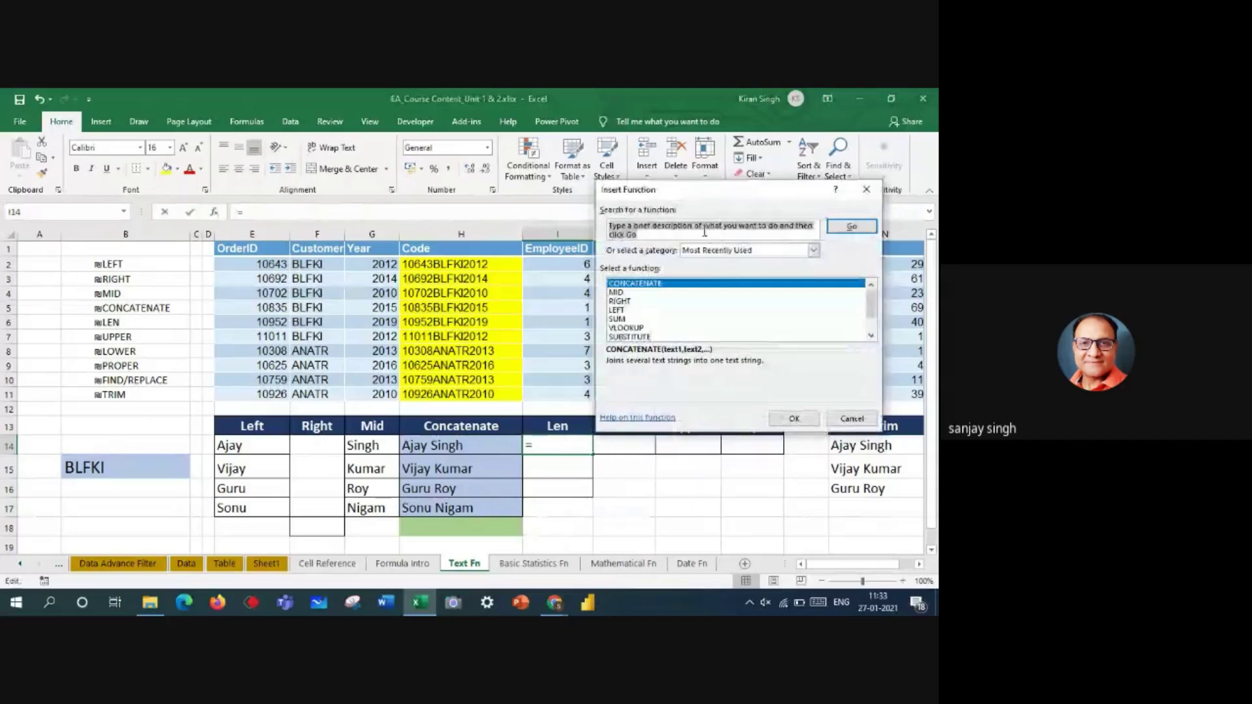
pyautogui.write('lon')
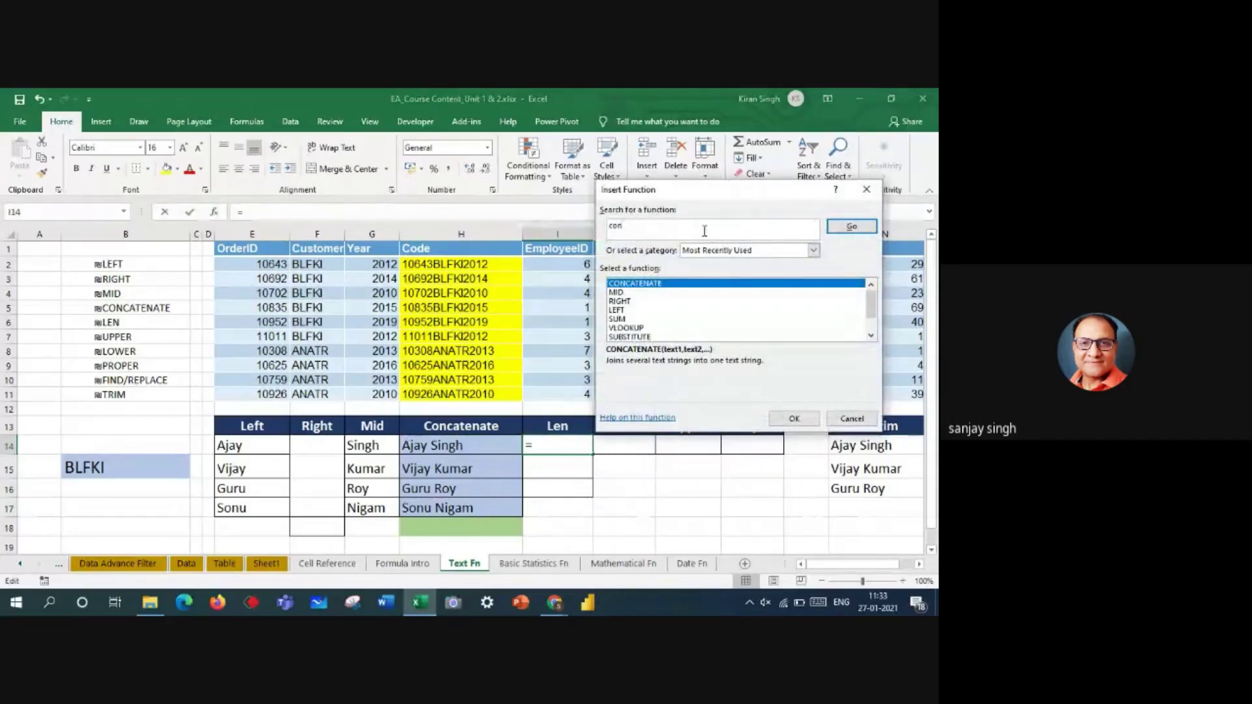
pyautogui.click(851, 226)
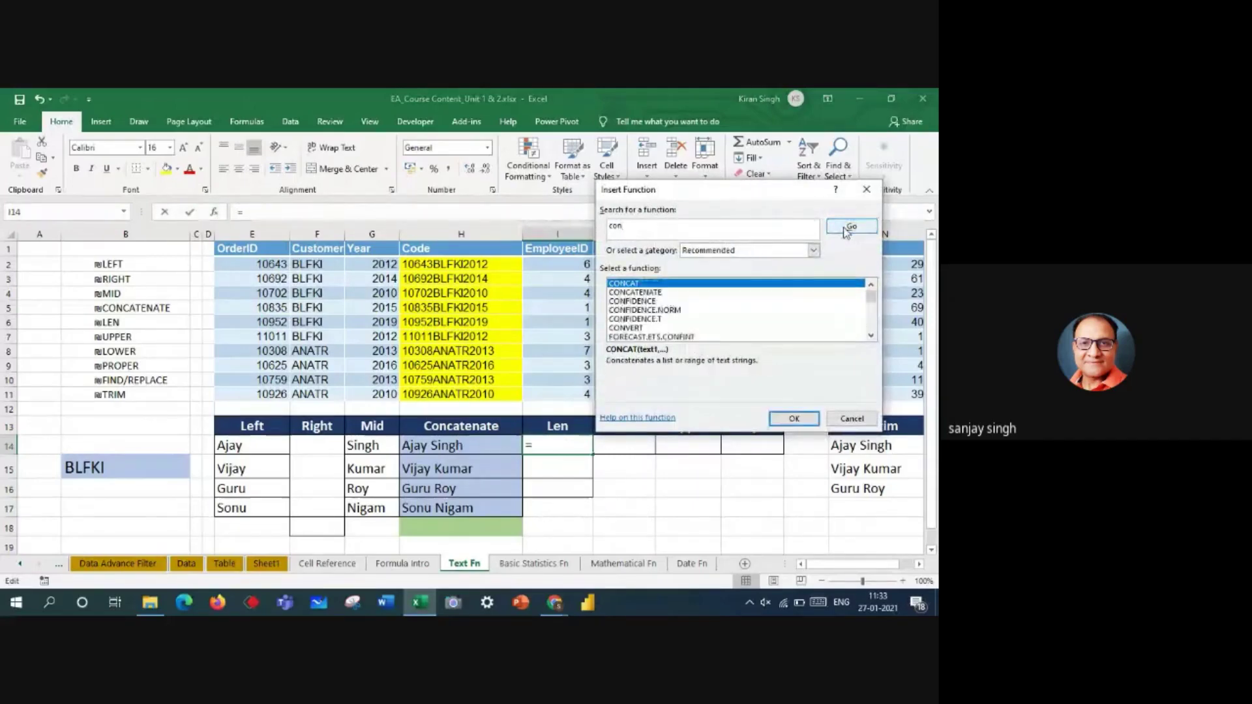
pyautogui.click(641, 294)
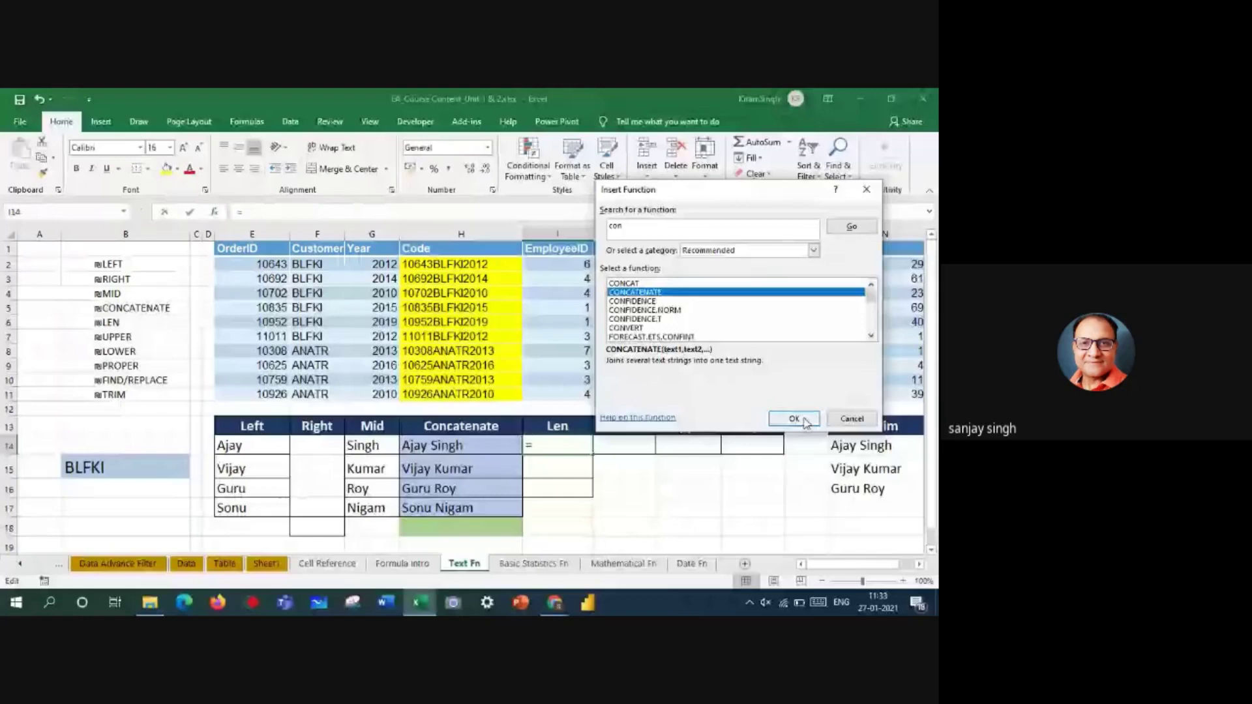
pyautogui.click(794, 420)
pyautogui.moveTo(694, 216); pyautogui.dragTo(754, 155)
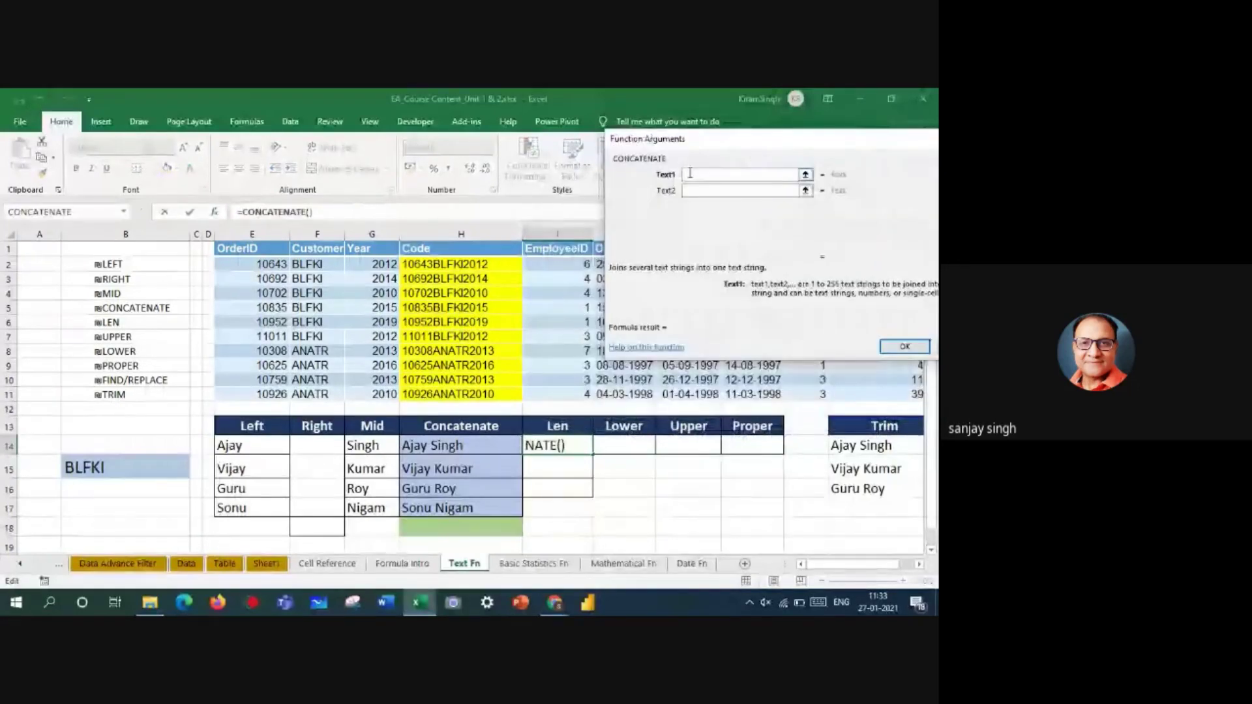
# Set the CONCATENATE arguments to E14, F14 and G14, and fill the formula from I14 down to I17
pyautogui.click(263, 446)
pyautogui.press('Tab')
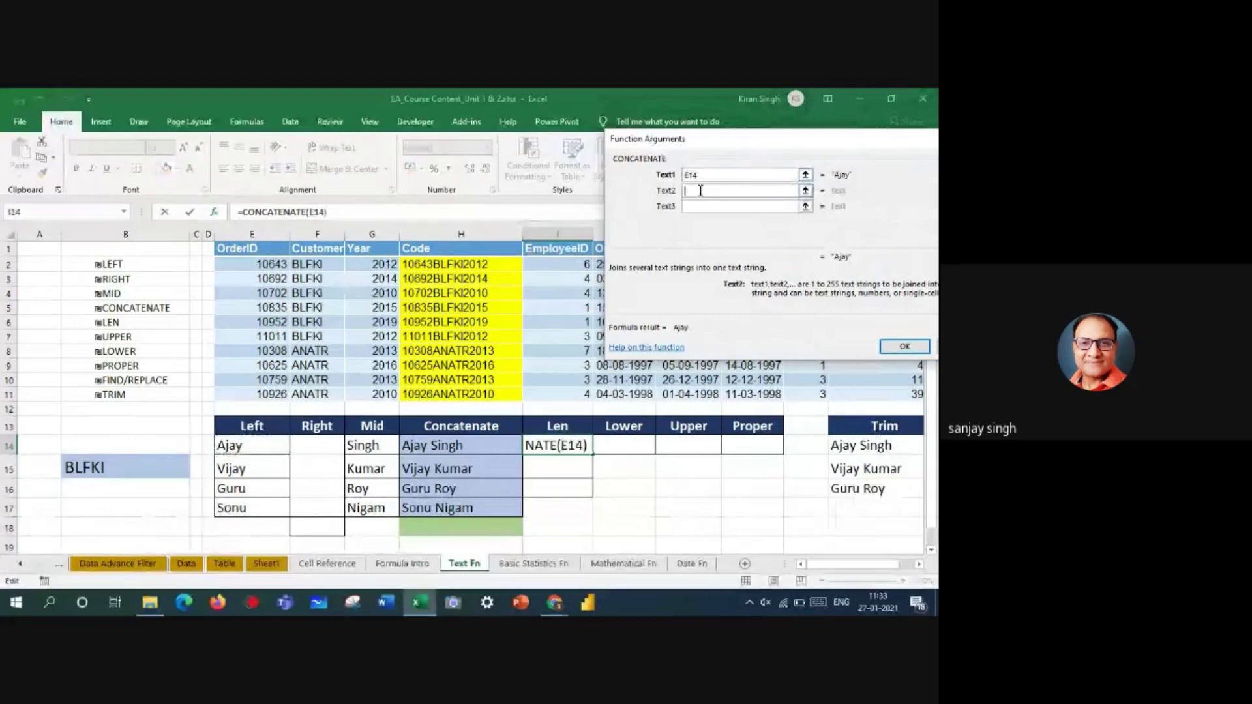
pyautogui.click(309, 445)
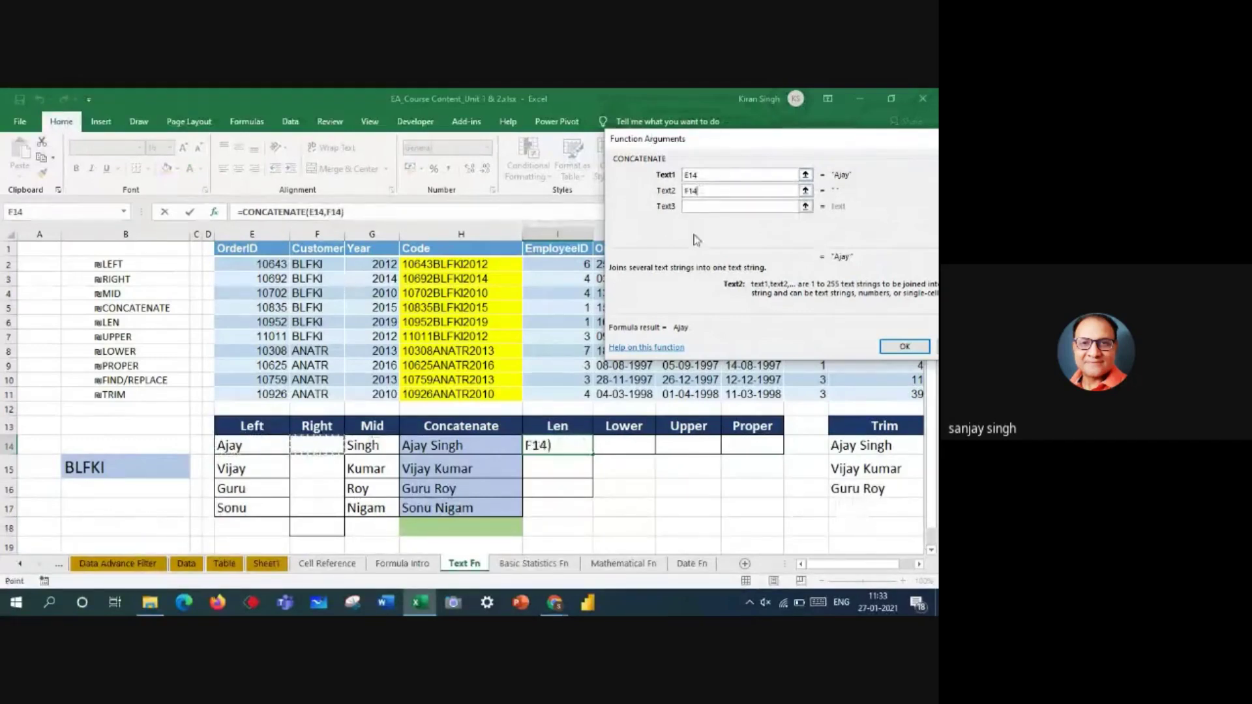
pyautogui.click(700, 211)
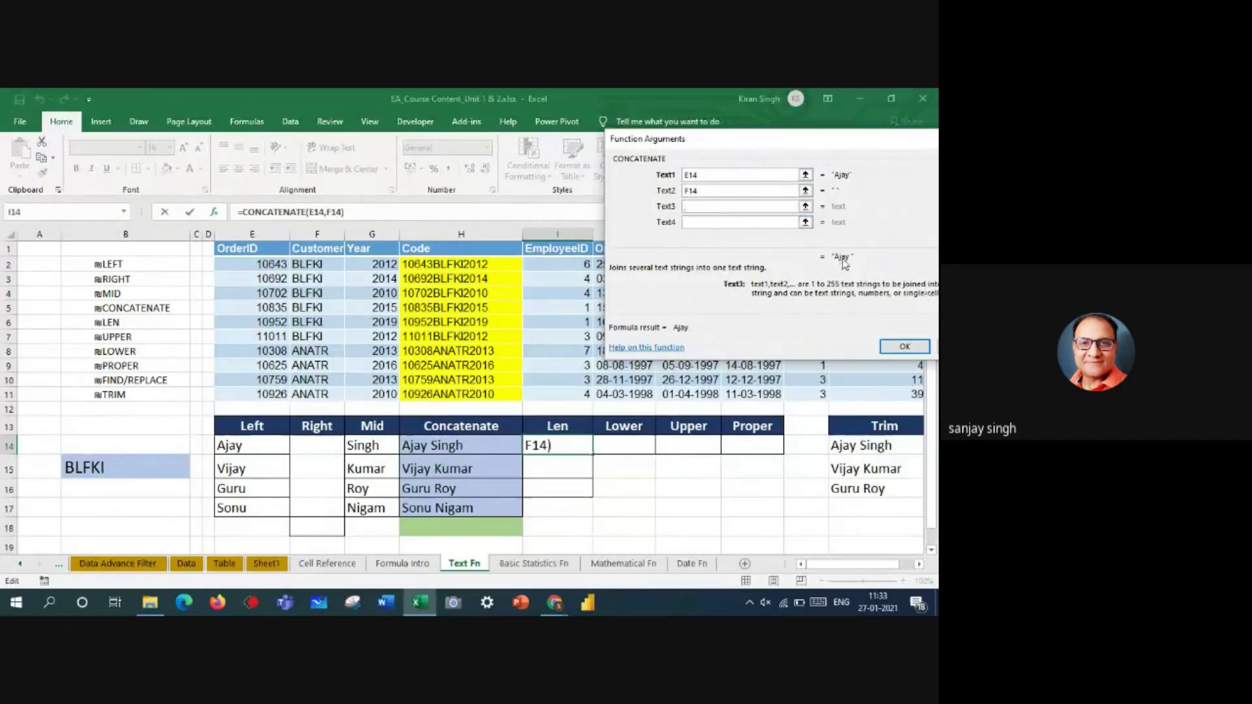
pyautogui.doubleClick(716, 190)
pyautogui.press('BackSpace')
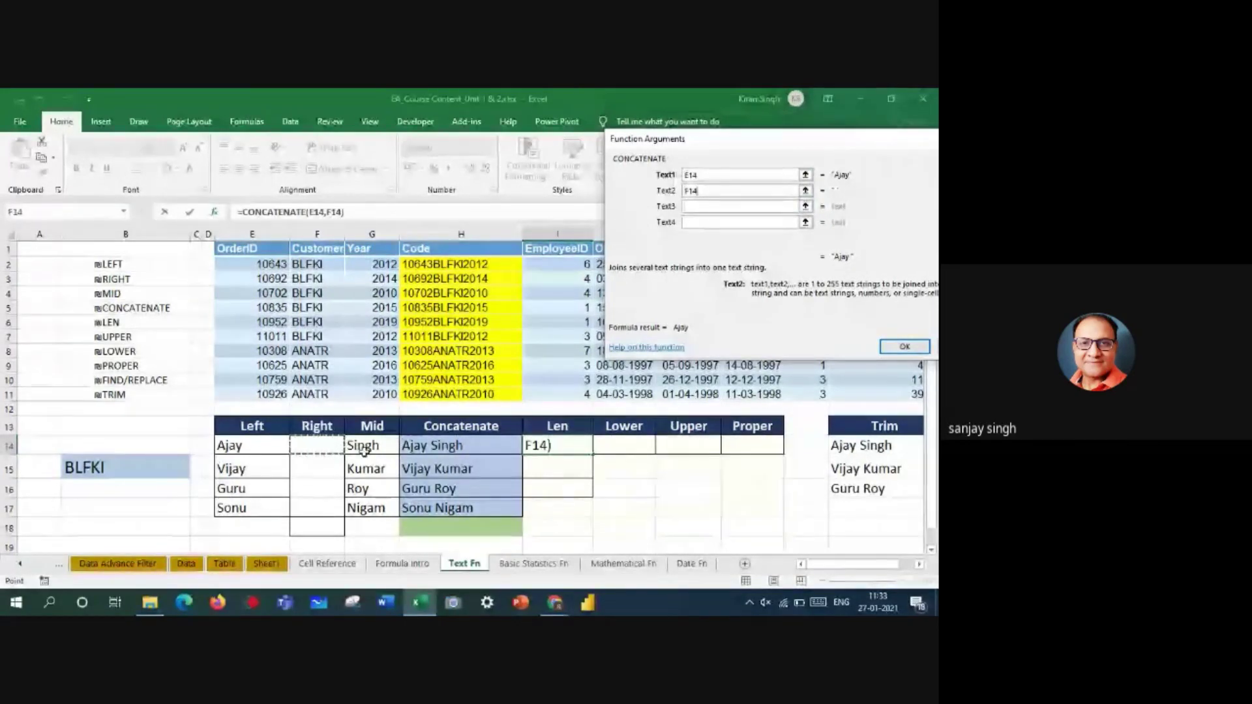
pyautogui.click(708, 206)
pyautogui.write('g1')
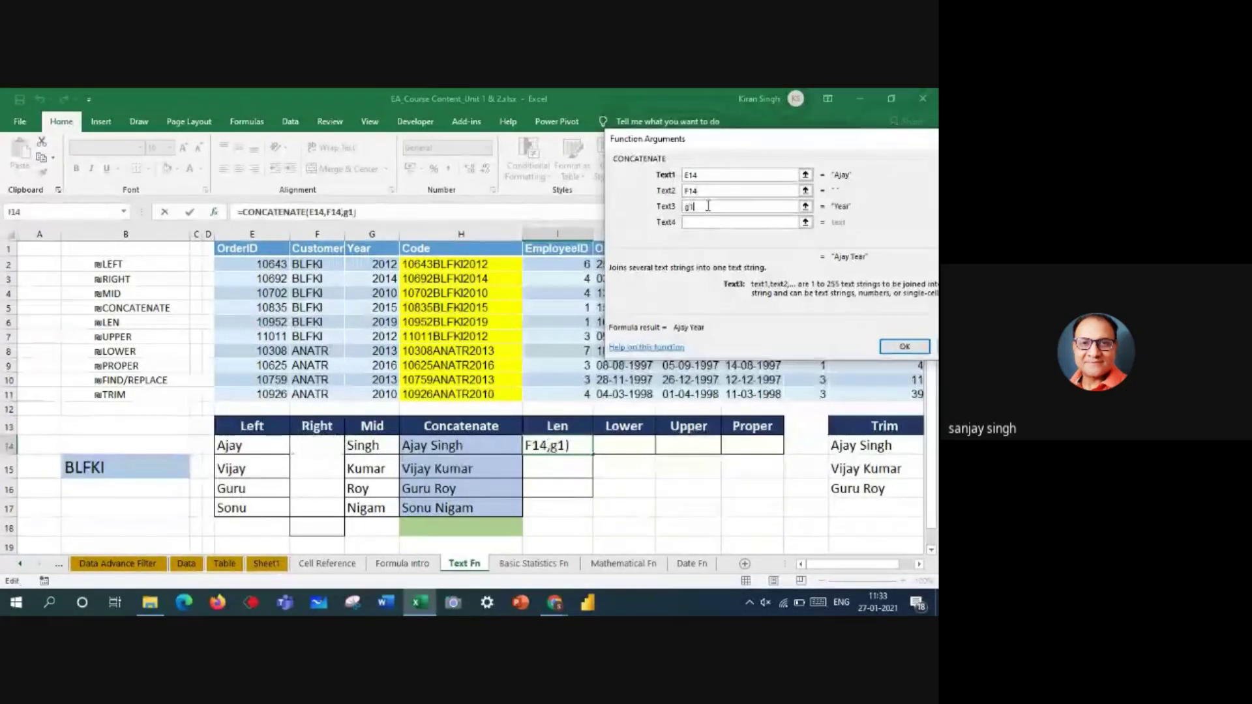
pyautogui.write('4')
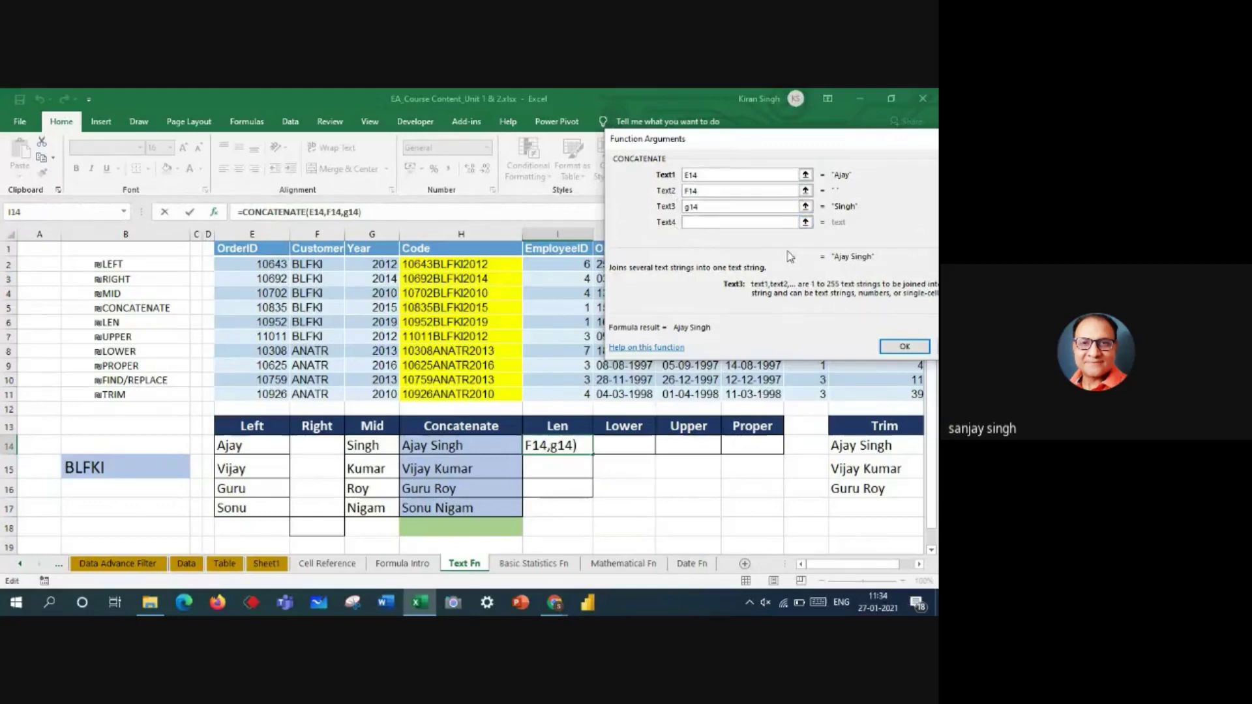
pyautogui.click(904, 349)
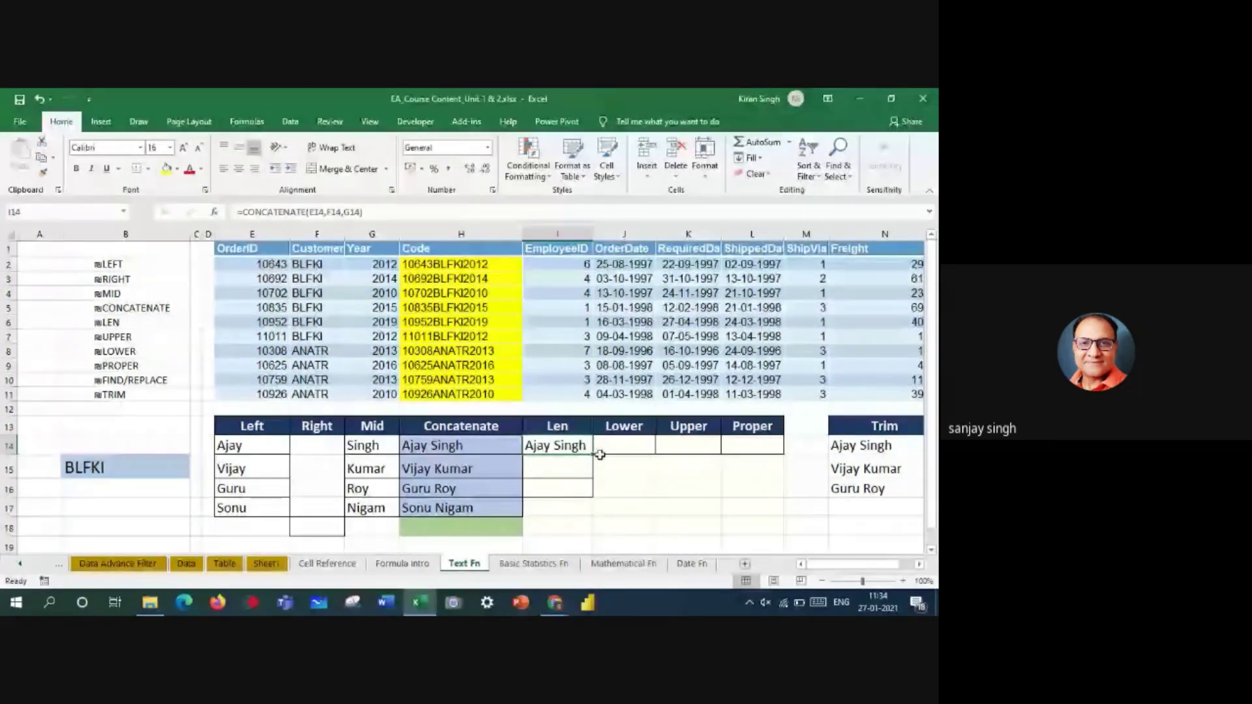
pyautogui.moveTo(599, 454); pyautogui.dragTo(593, 518)
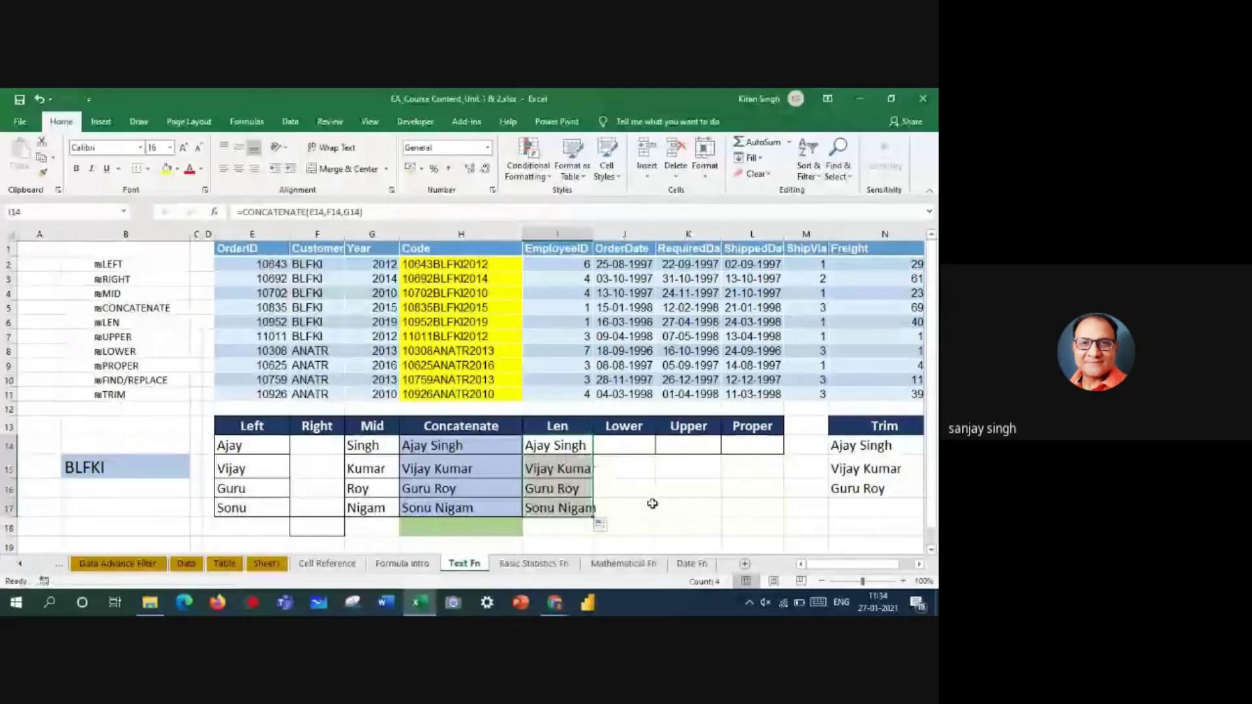
# Clear the contents of the Len column cells I14 to I17
pyautogui.click(573, 447)
pyautogui.moveTo(575, 448); pyautogui.dragTo(590, 505)
pyautogui.press('Delete')
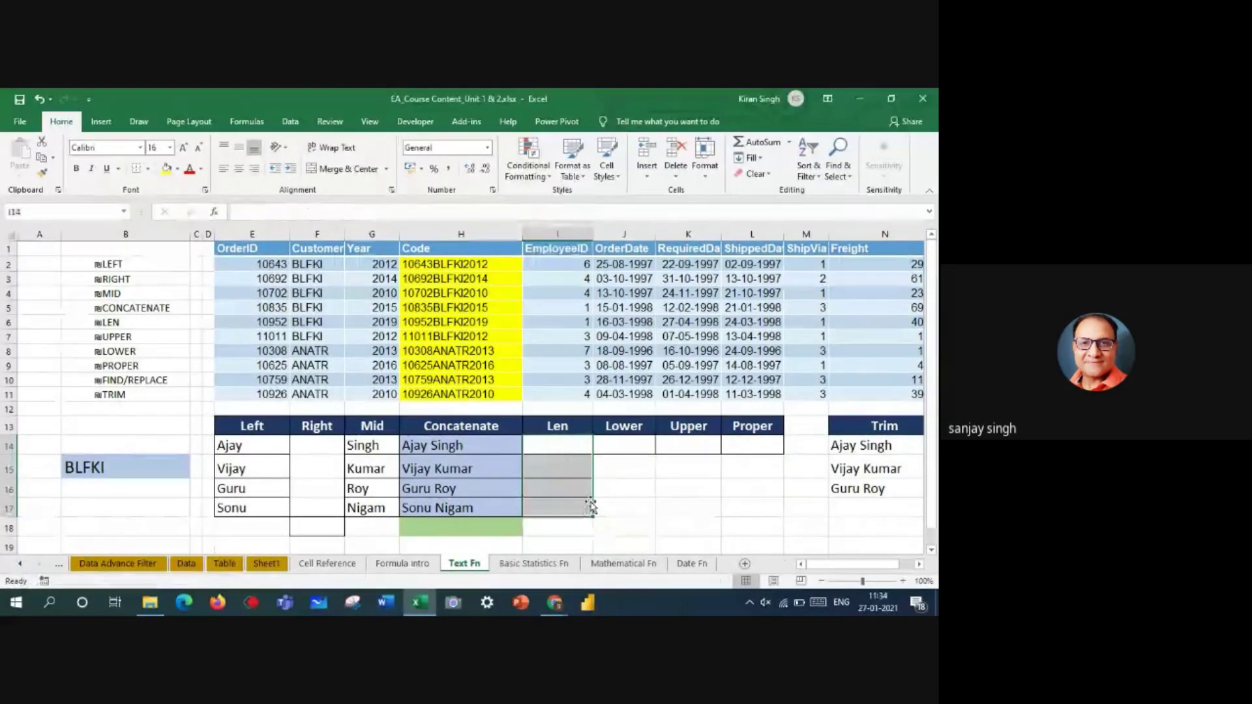
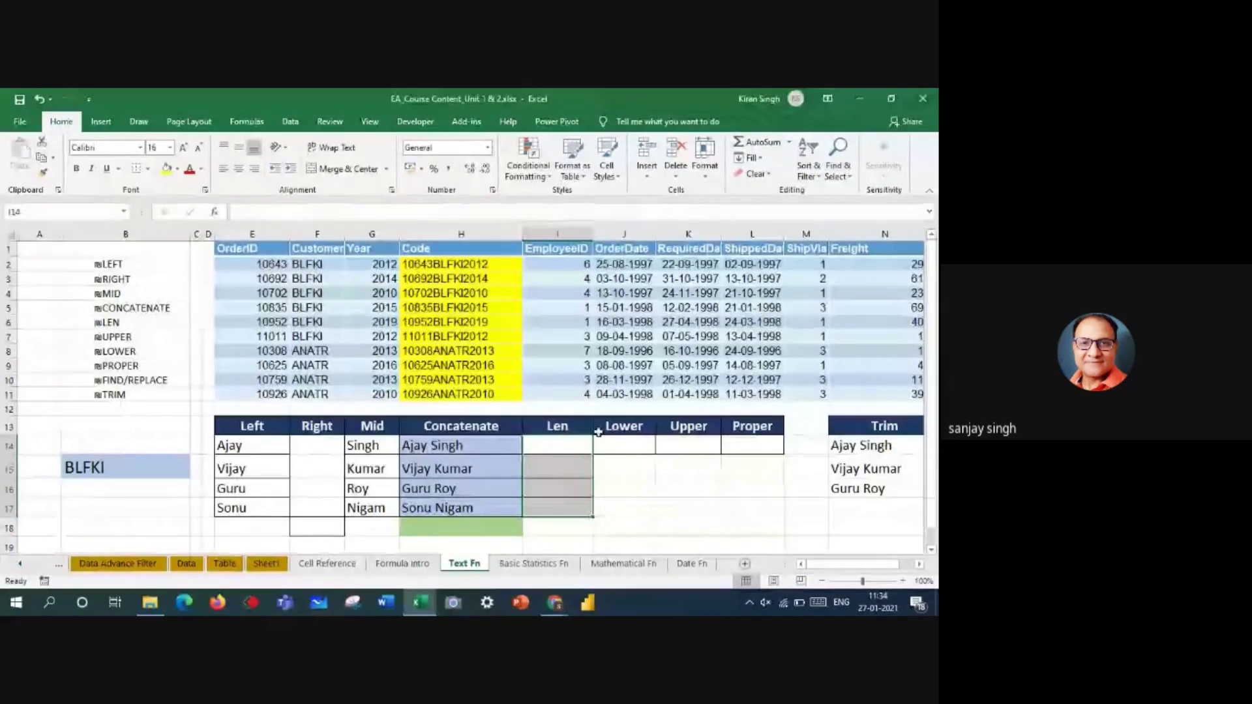
# Enter a LEN formula in I14 that counts the characters of the concatenated name in H14
pyautogui.click(568, 448)
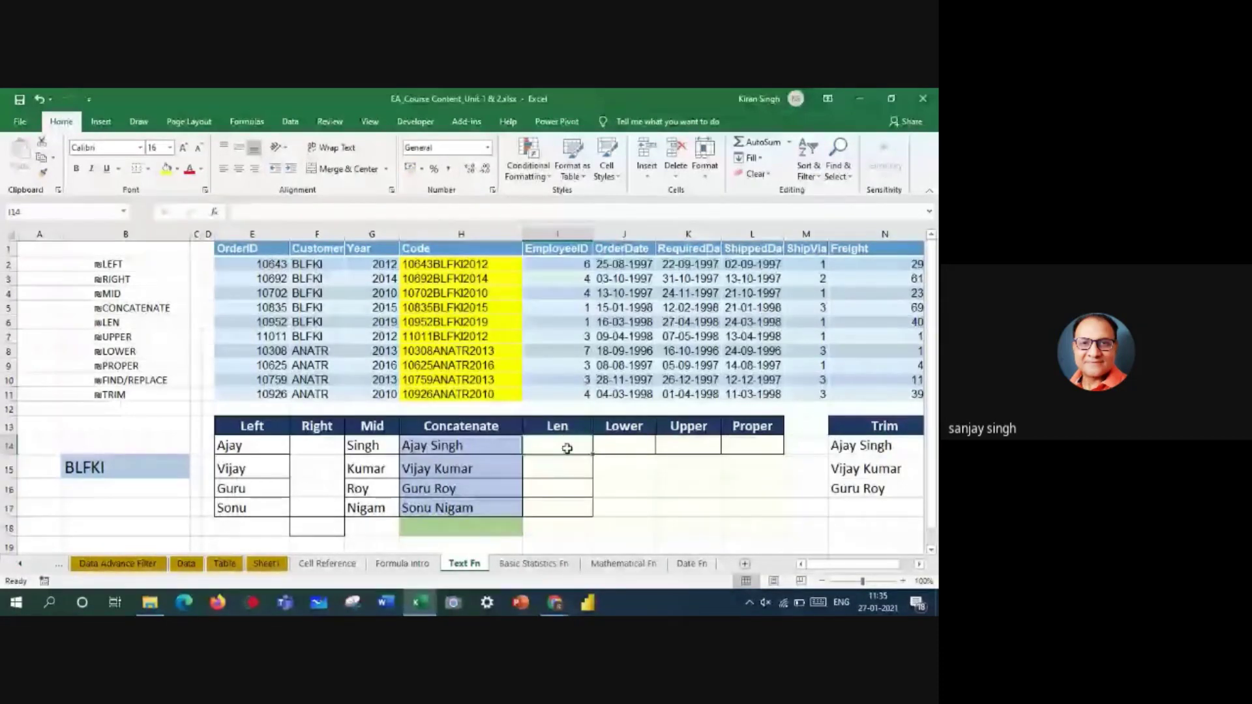
pyautogui.write('=')
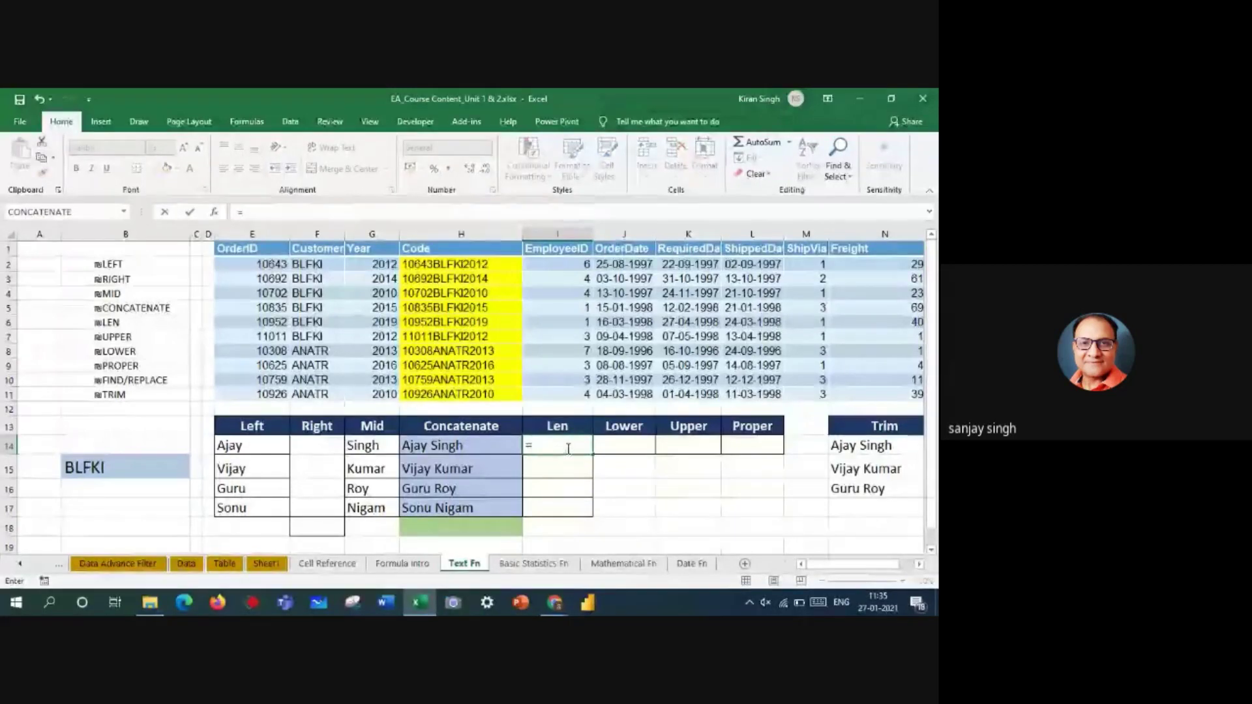
pyautogui.write('len(')
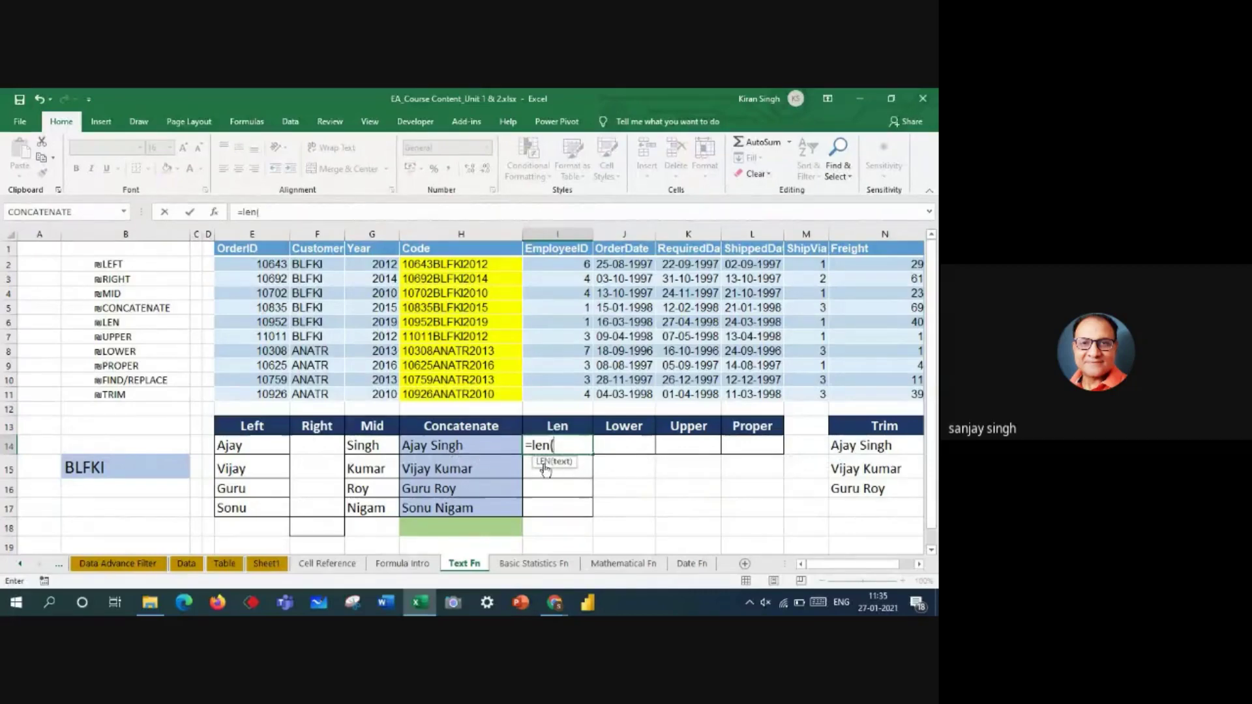
pyautogui.click(454, 449)
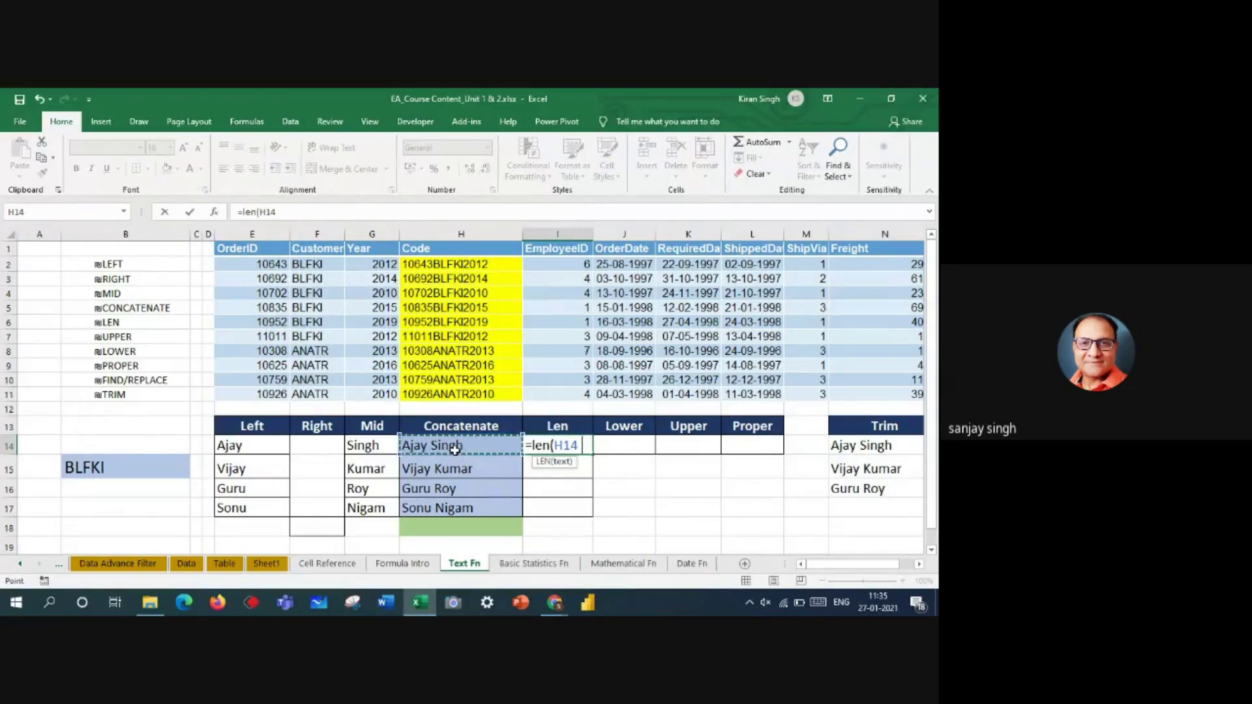
pyautogui.write(')')
pyautogui.press('Return')
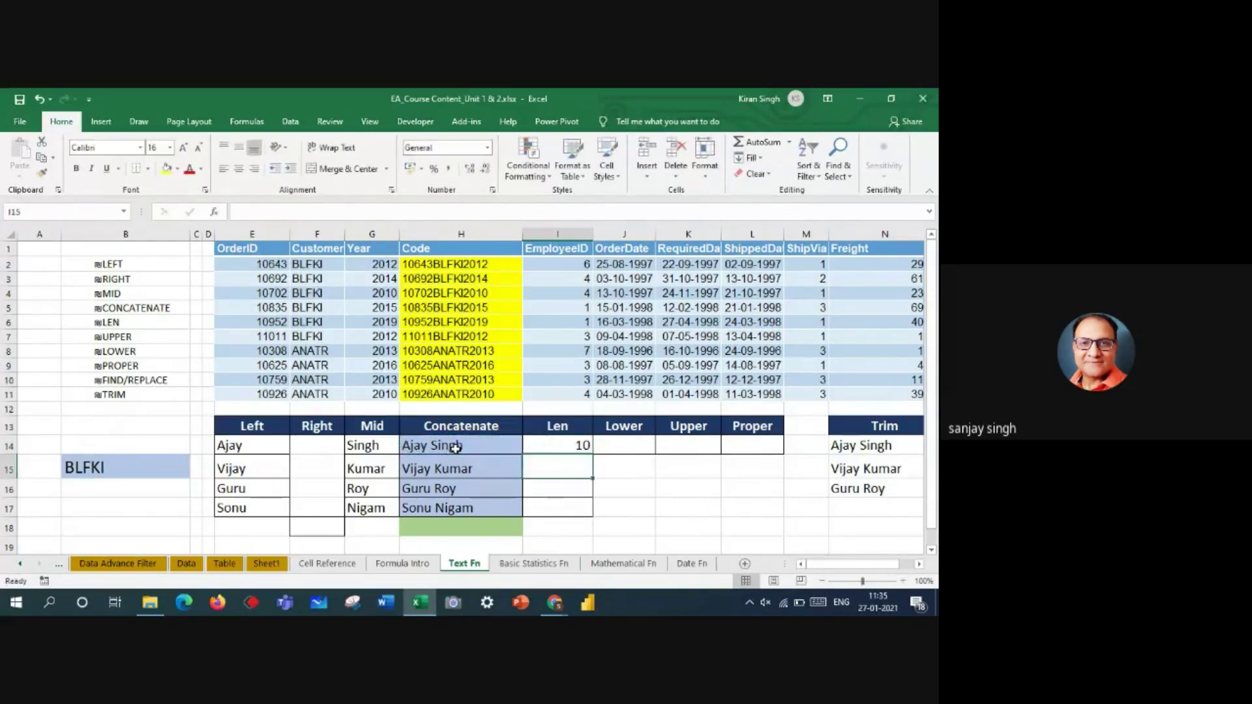
pyautogui.click(582, 446)
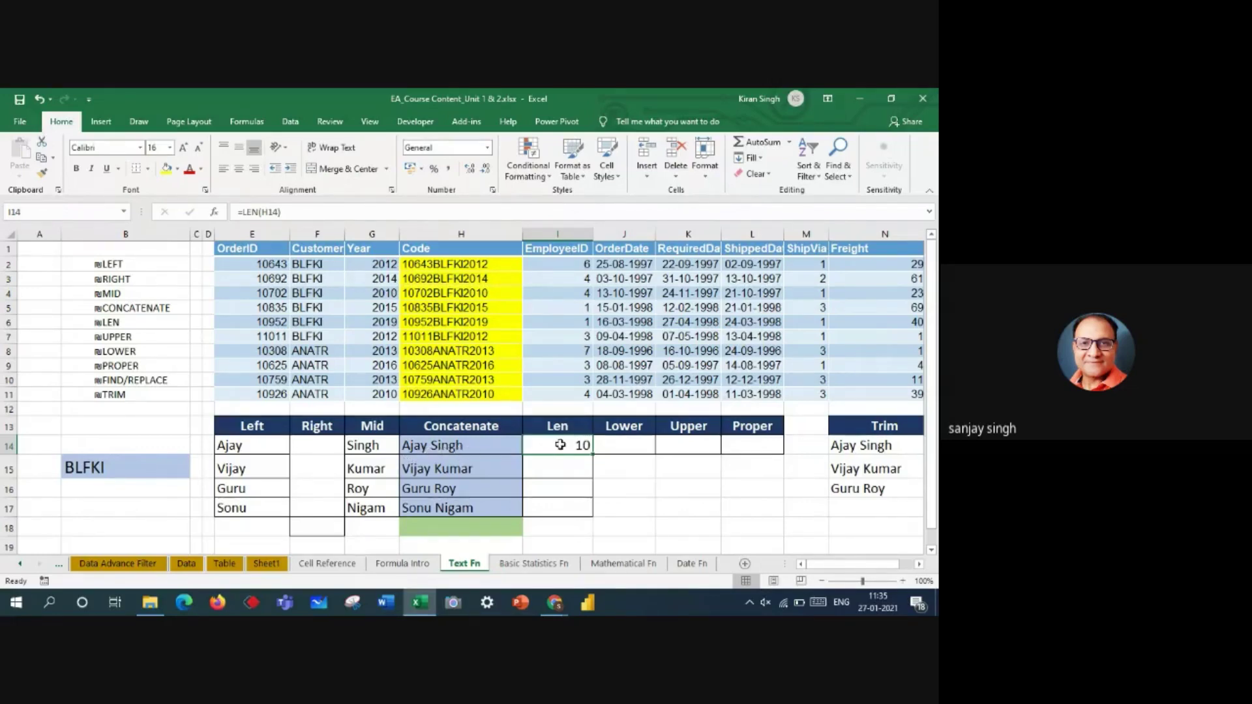
# Check the cell references of the CONCATENATE formula in H14 and remove the space character from F14
pyautogui.click(433, 446)
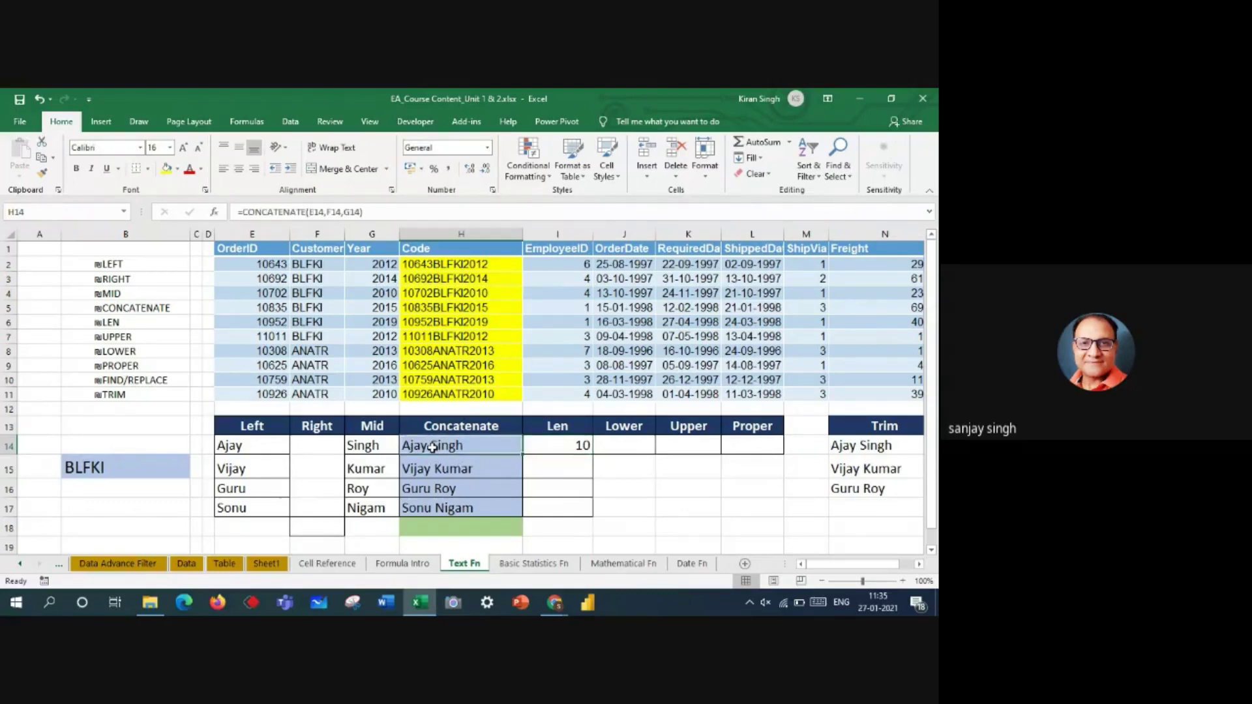
pyautogui.doubleClick(435, 448)
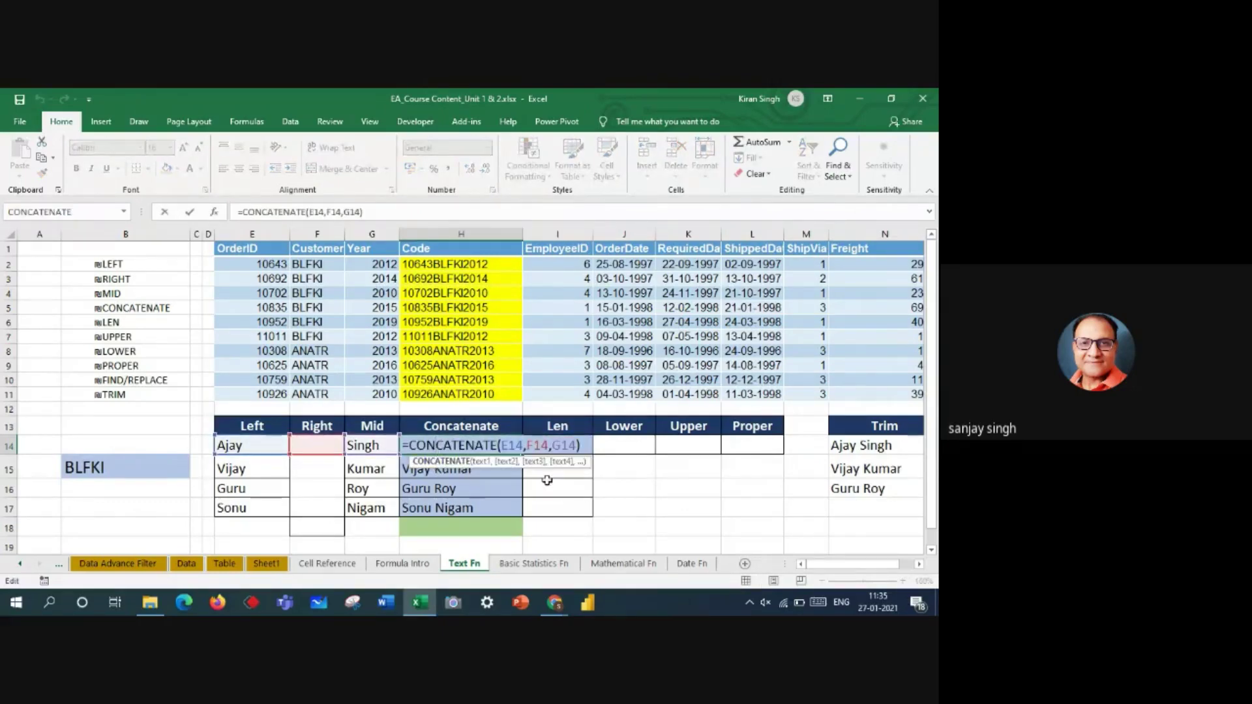
pyautogui.press('Escape')
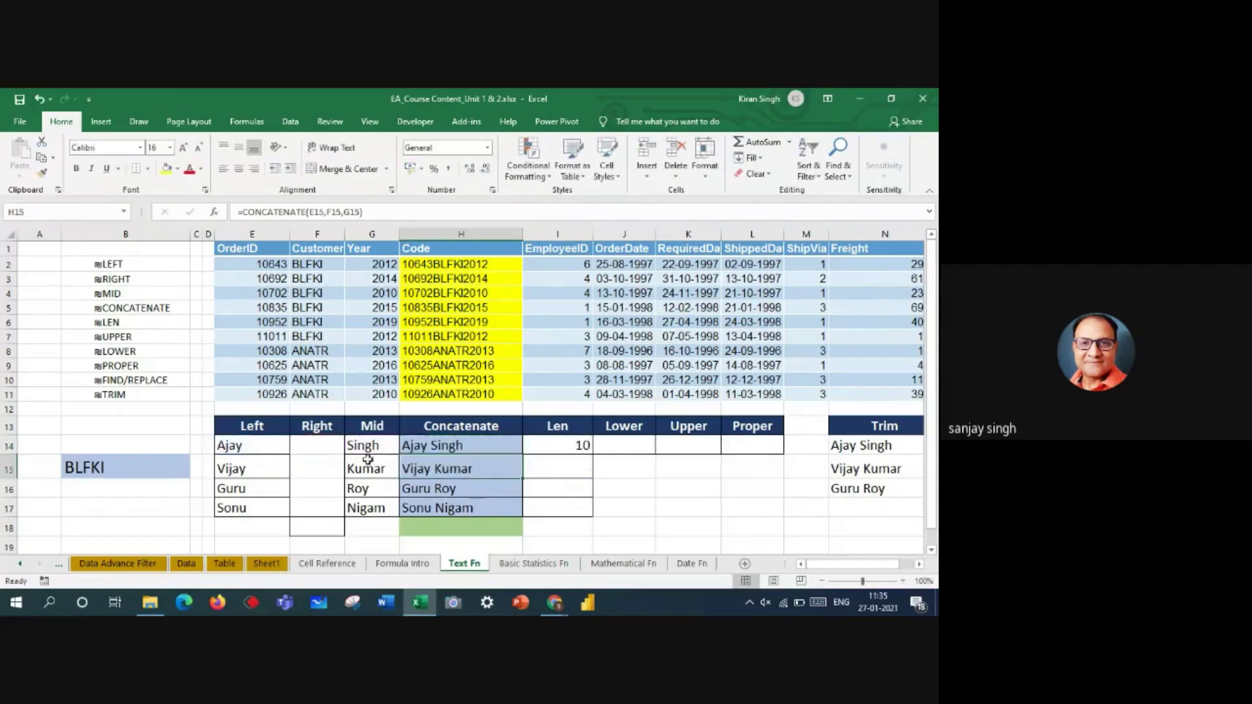
pyautogui.click(324, 442)
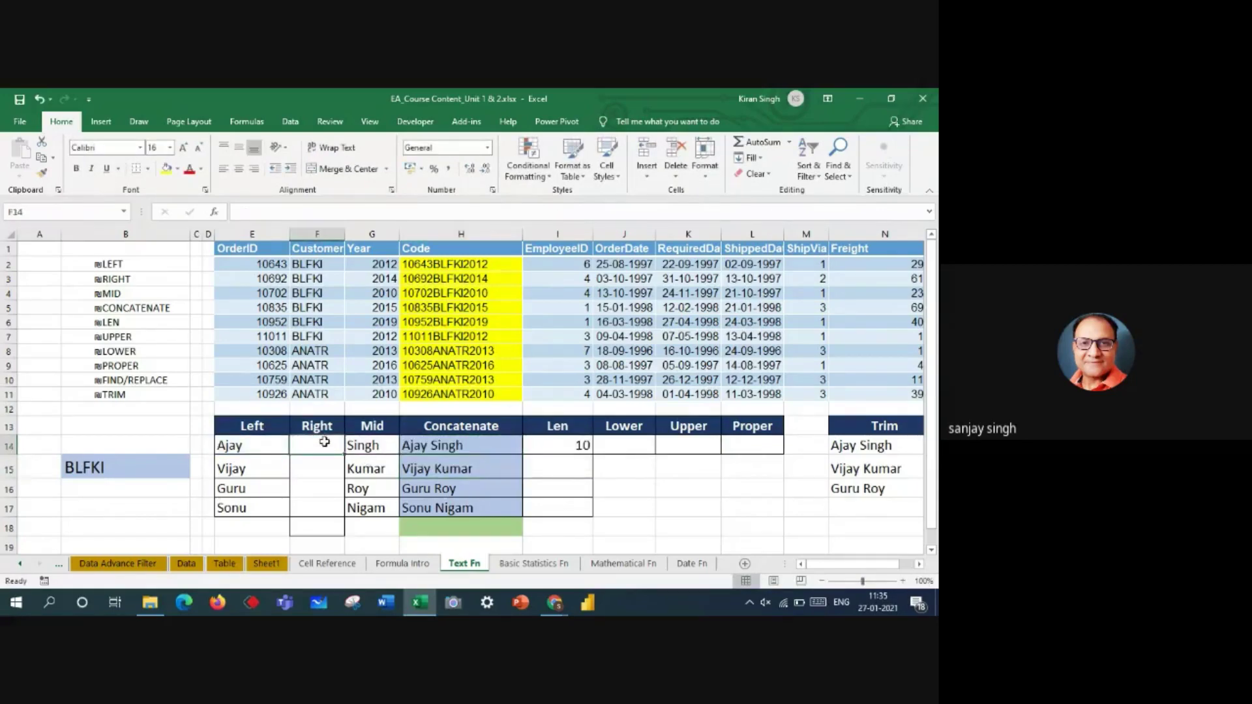
pyautogui.doubleClick(325, 443)
pyautogui.press('BackSpace')
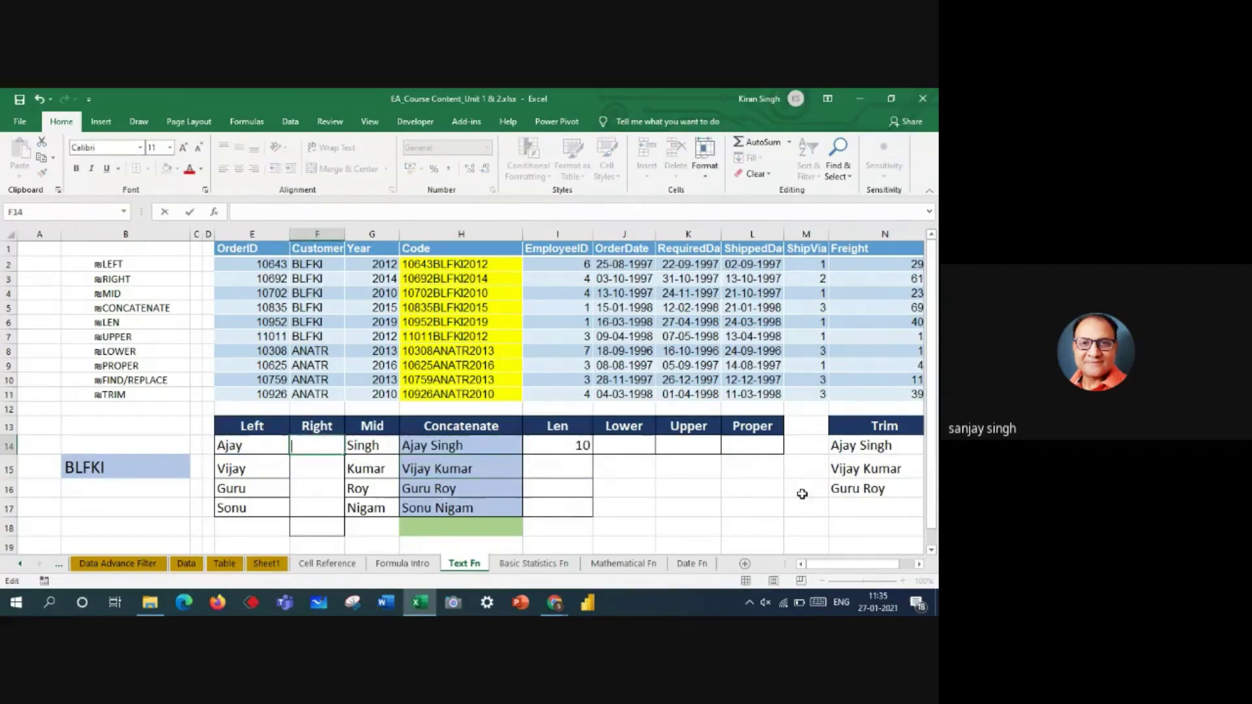
pyautogui.click(802, 493)
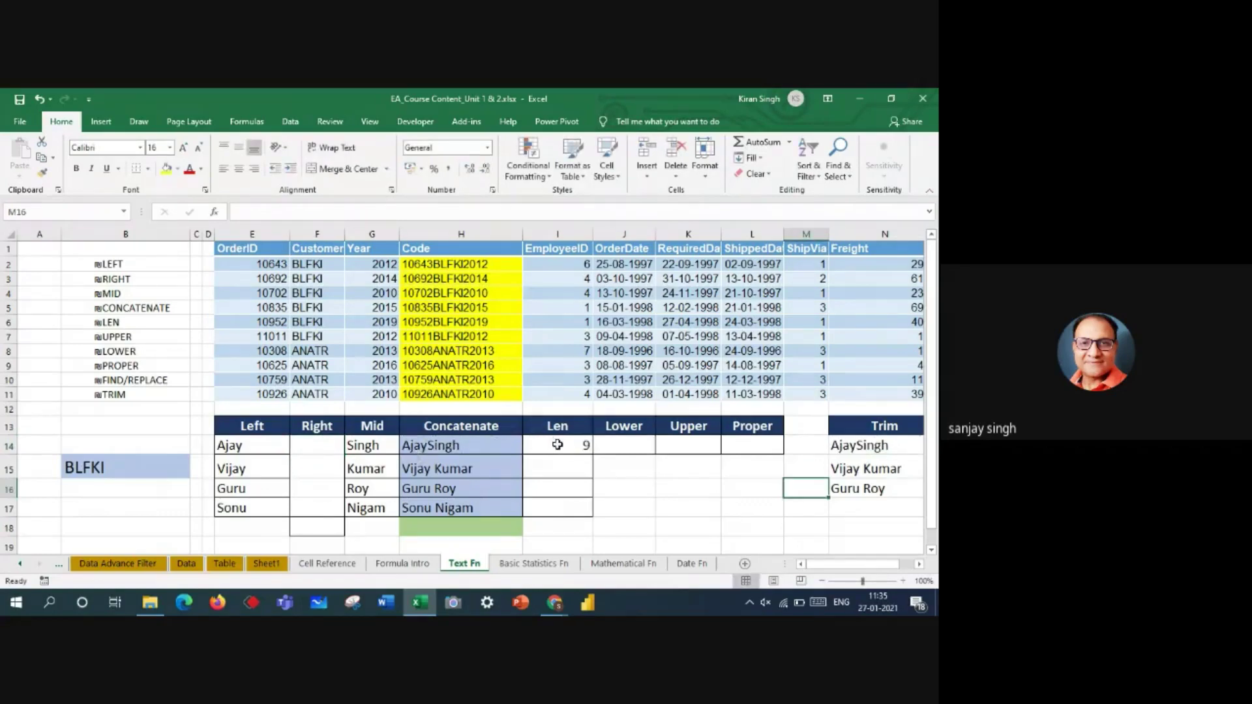
pyautogui.click(558, 445)
# Enter two space characters in F14 as the separator between the name parts
pyautogui.click(329, 448)
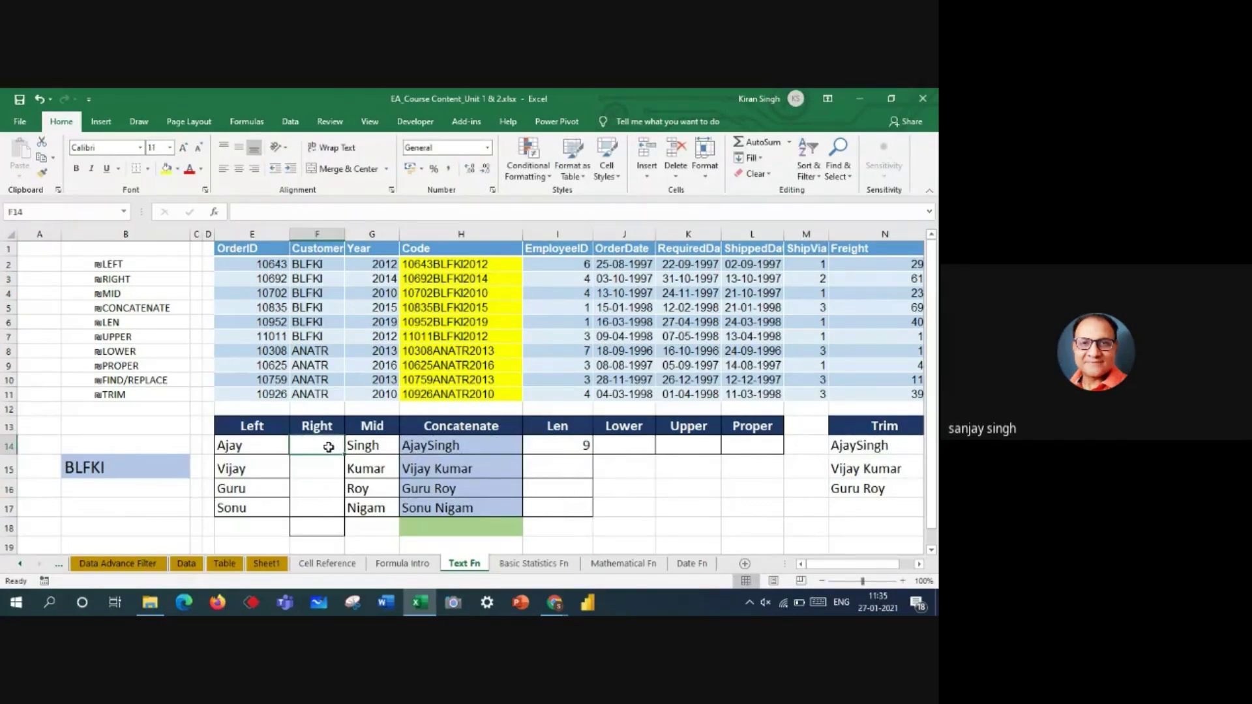
pyautogui.doubleClick(328, 448)
pyautogui.press('Escape')
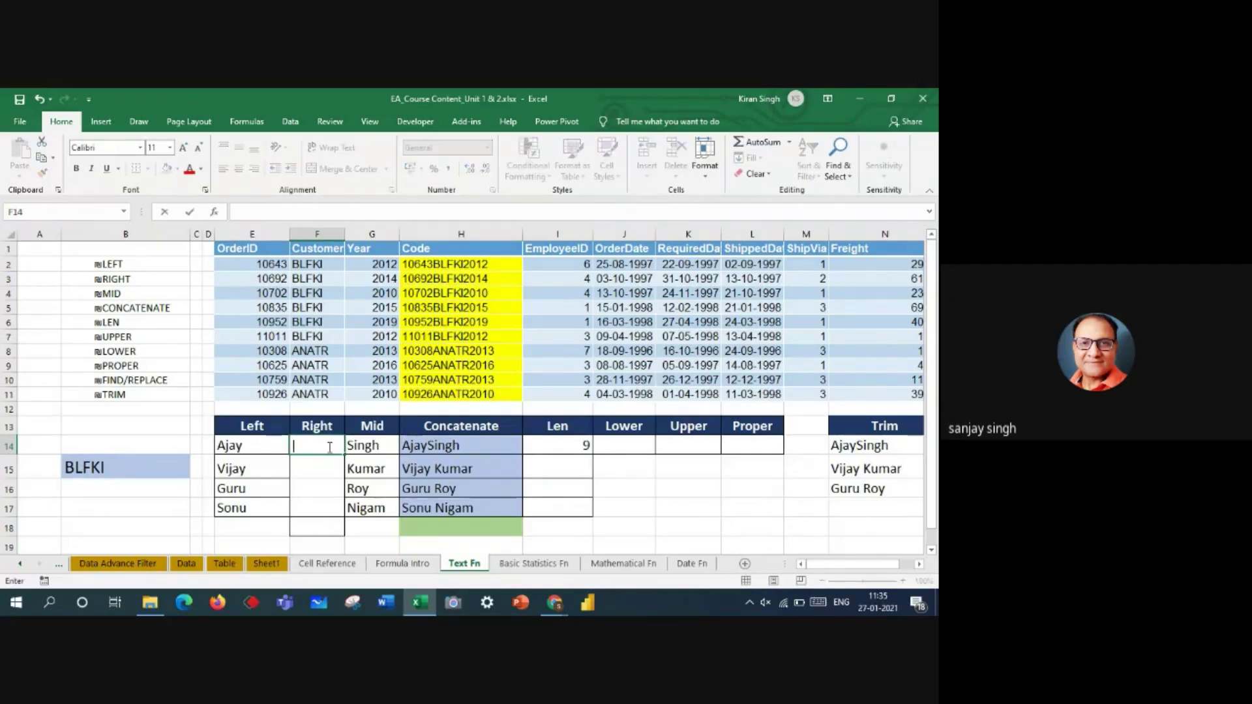
pyautogui.press('Return')
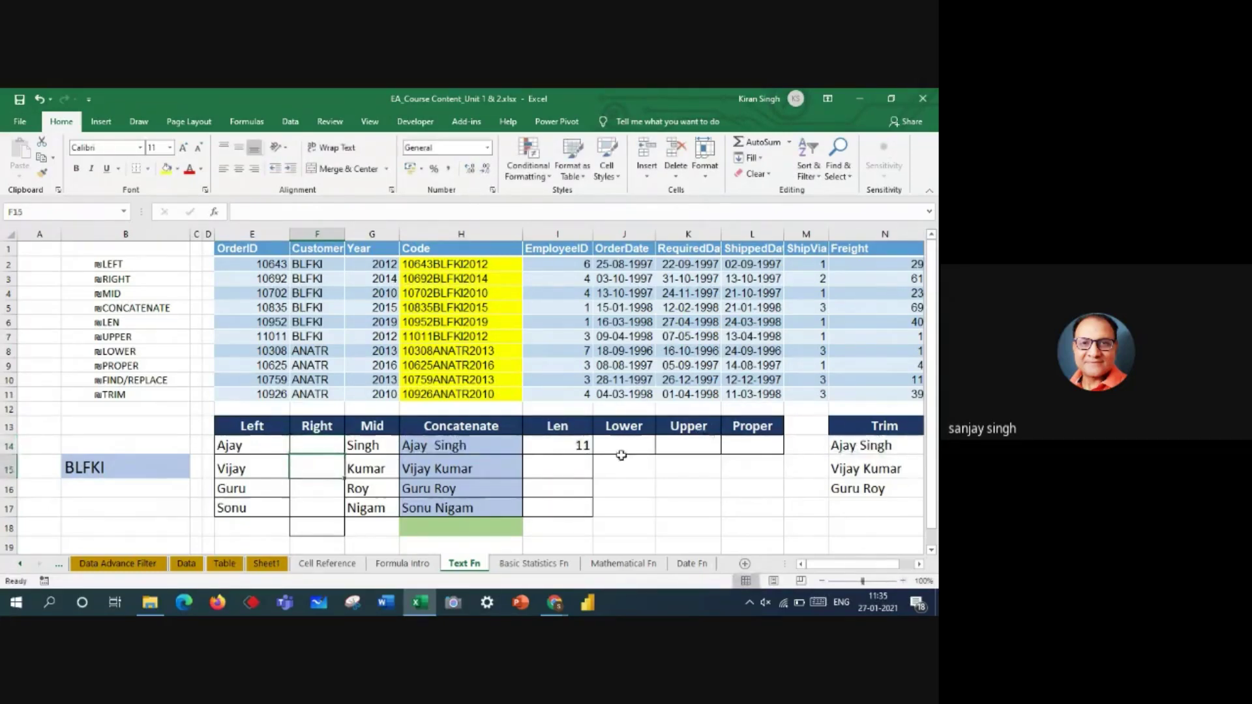
# Fill the LEN formula from I14 down to I17 and select the filled Len cells
pyautogui.click(559, 450)
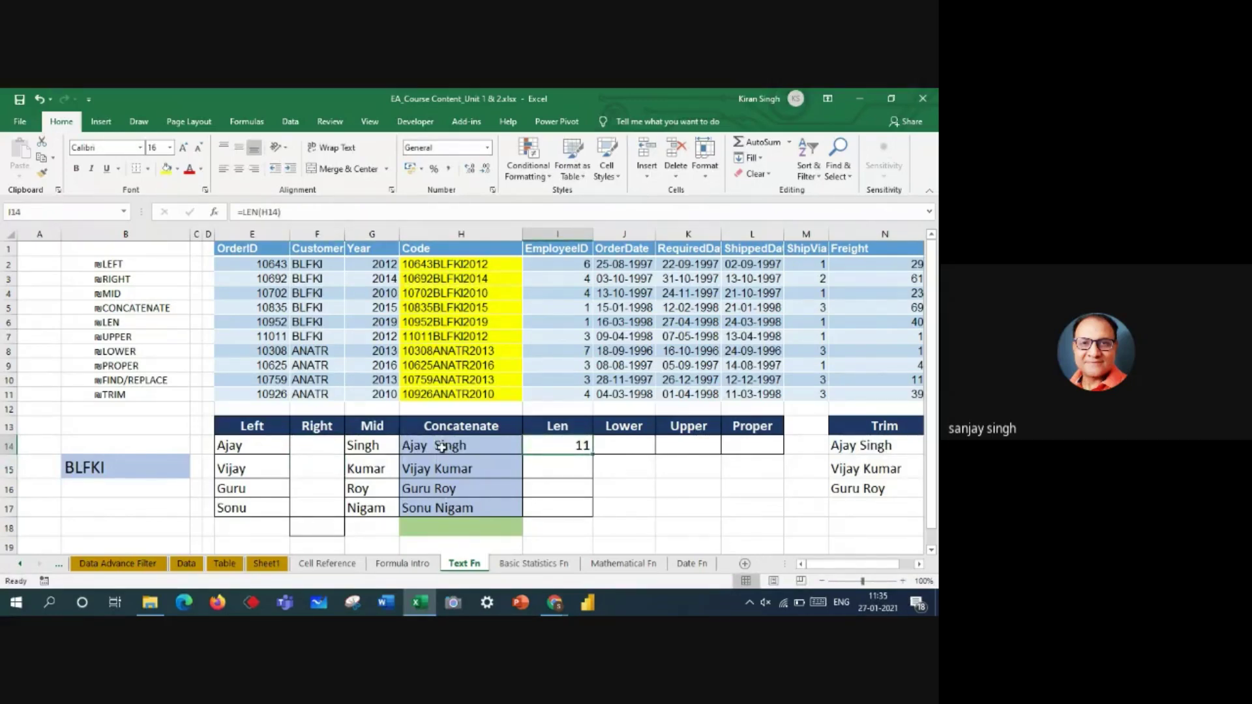
pyautogui.doubleClick(592, 454)
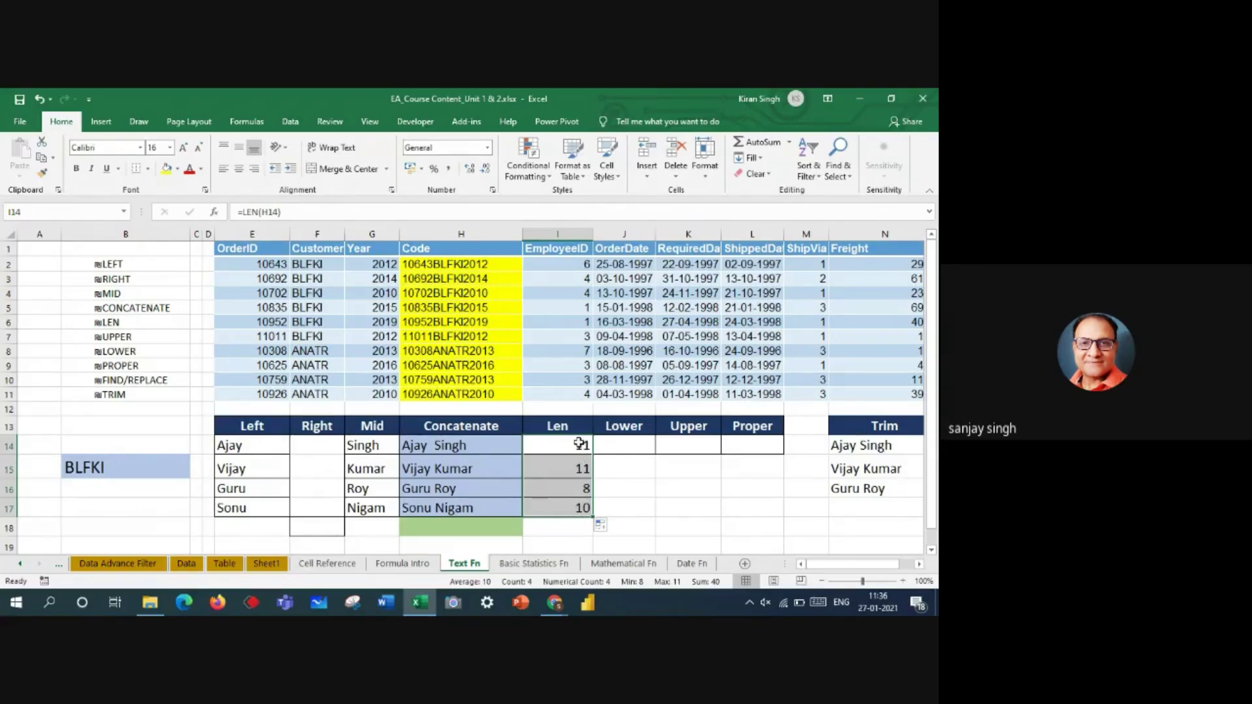
pyautogui.click(642, 487)
pyautogui.moveTo(571, 444); pyautogui.dragTo(574, 506)
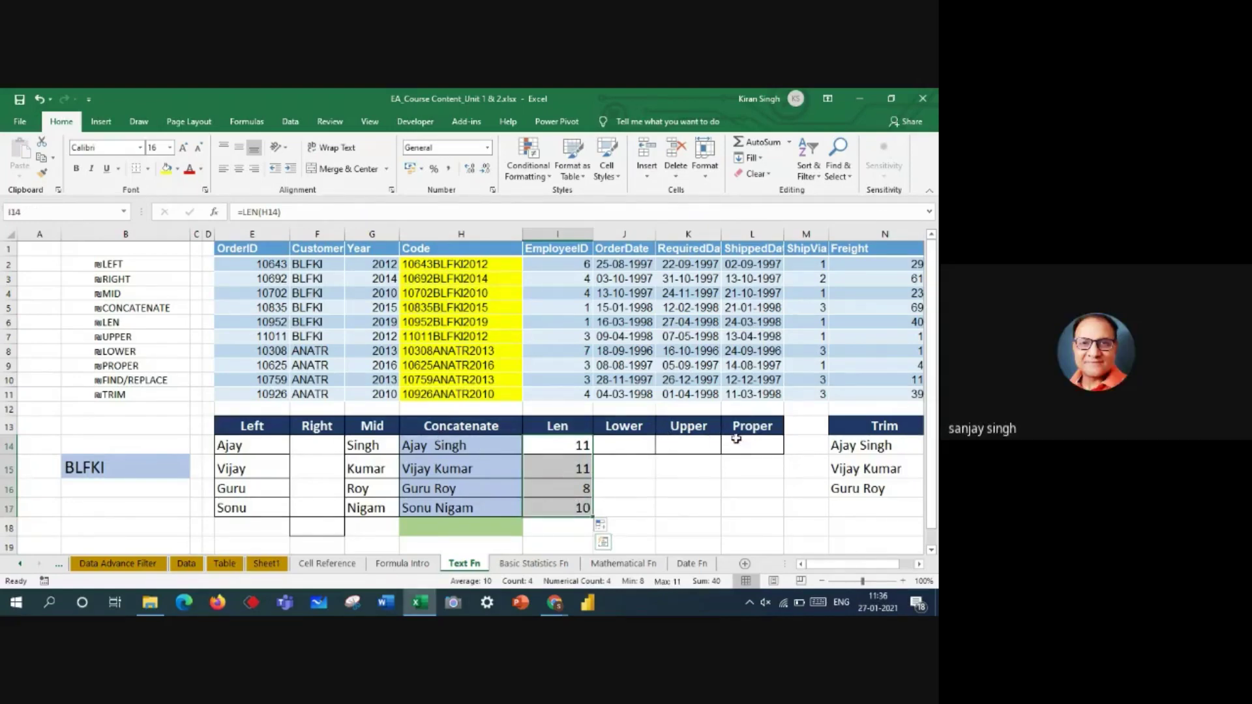
# Enter =LOWER(G14) in the Lower column cell J14 to convert the Mid text to lowercase
pyautogui.click(645, 448)
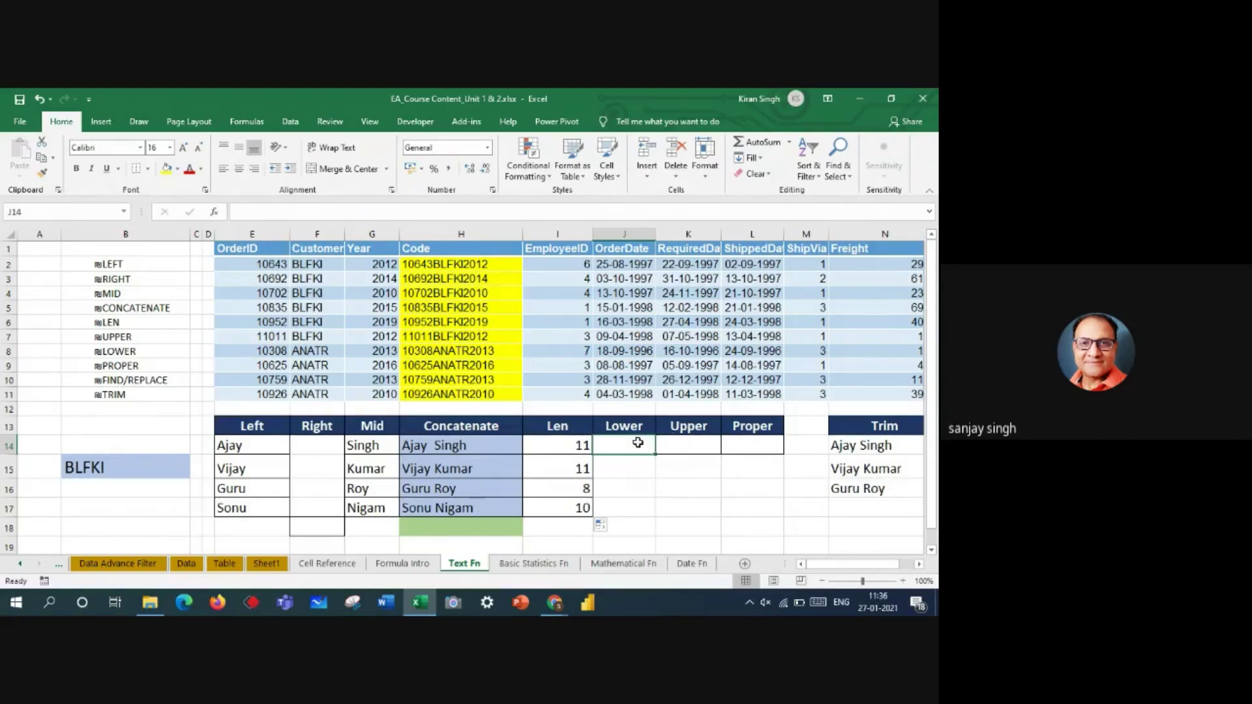
pyautogui.write('=l')
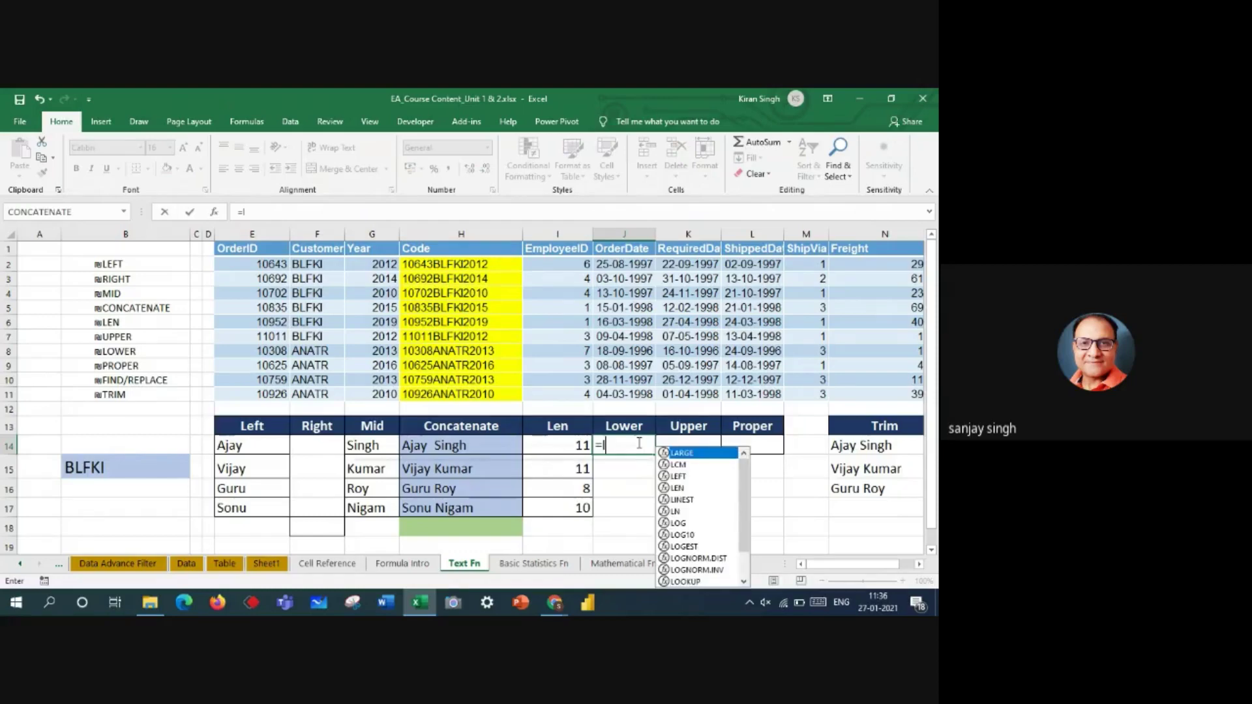
pyautogui.write('ower(')
pyautogui.click(358, 446)
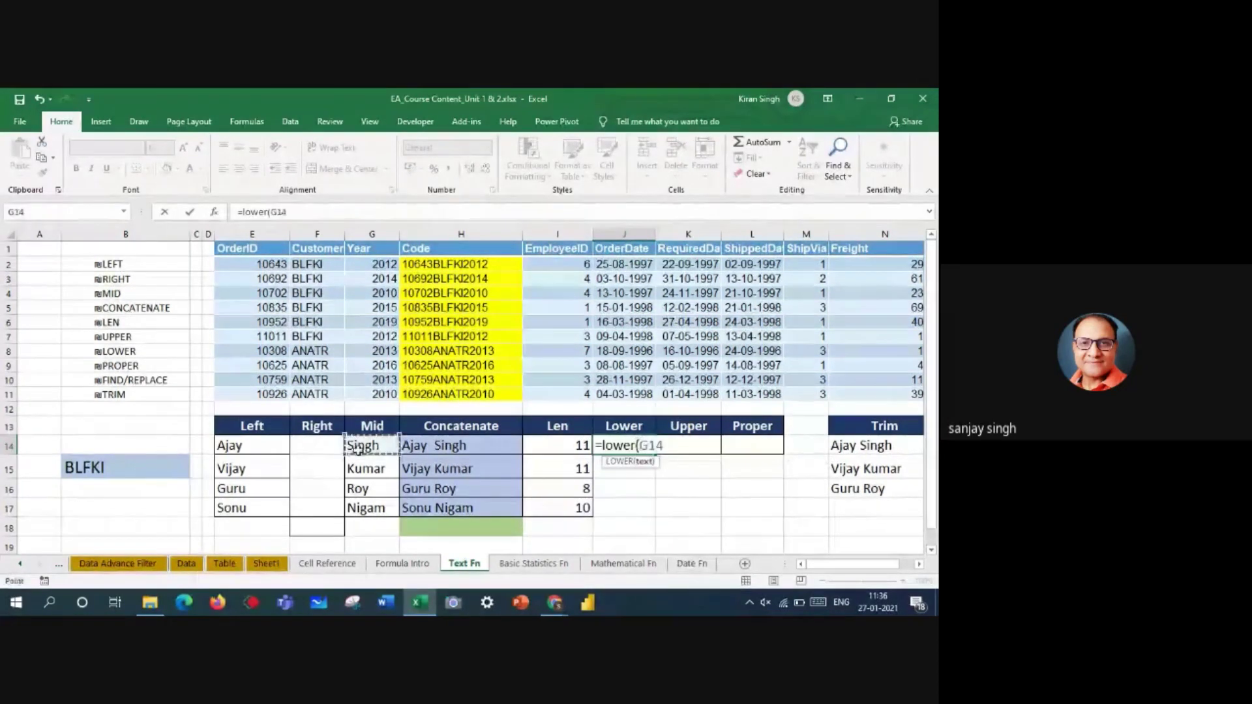
pyautogui.write(')')
pyautogui.press('Return')
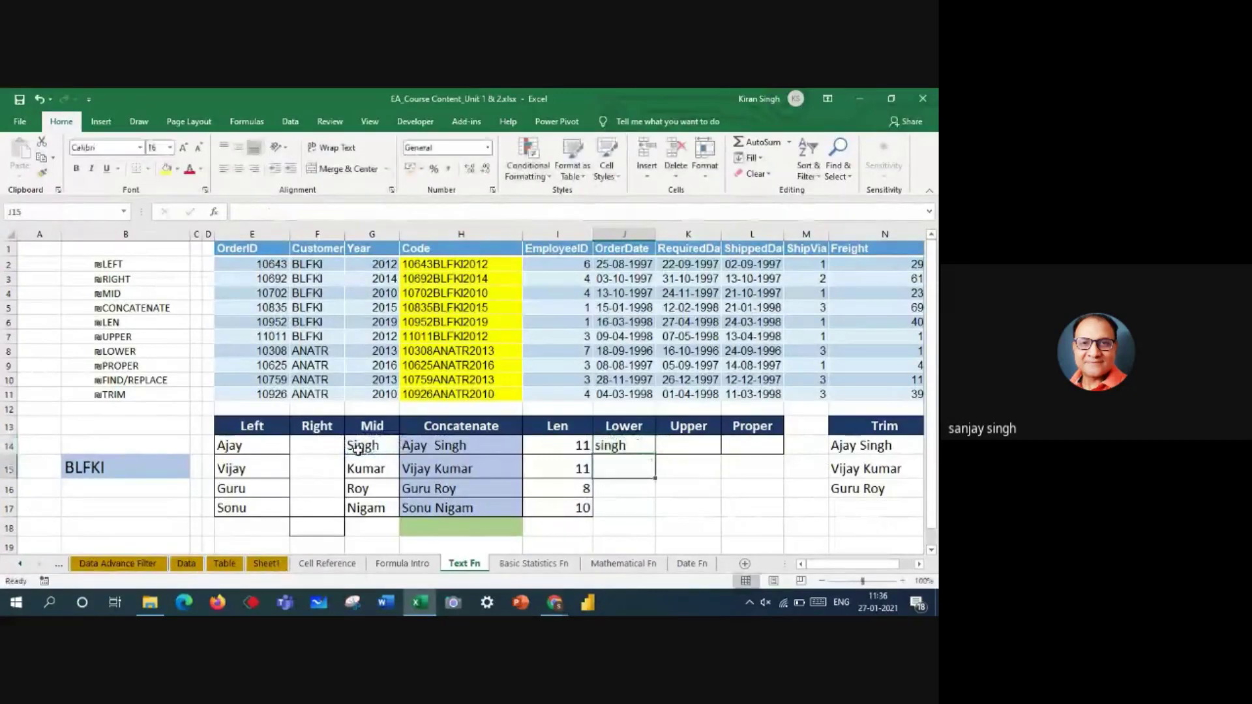
# Enter =UPPER(J14) in the Upper column cell K14 to convert the lowercase text to capitals
pyautogui.click(675, 444)
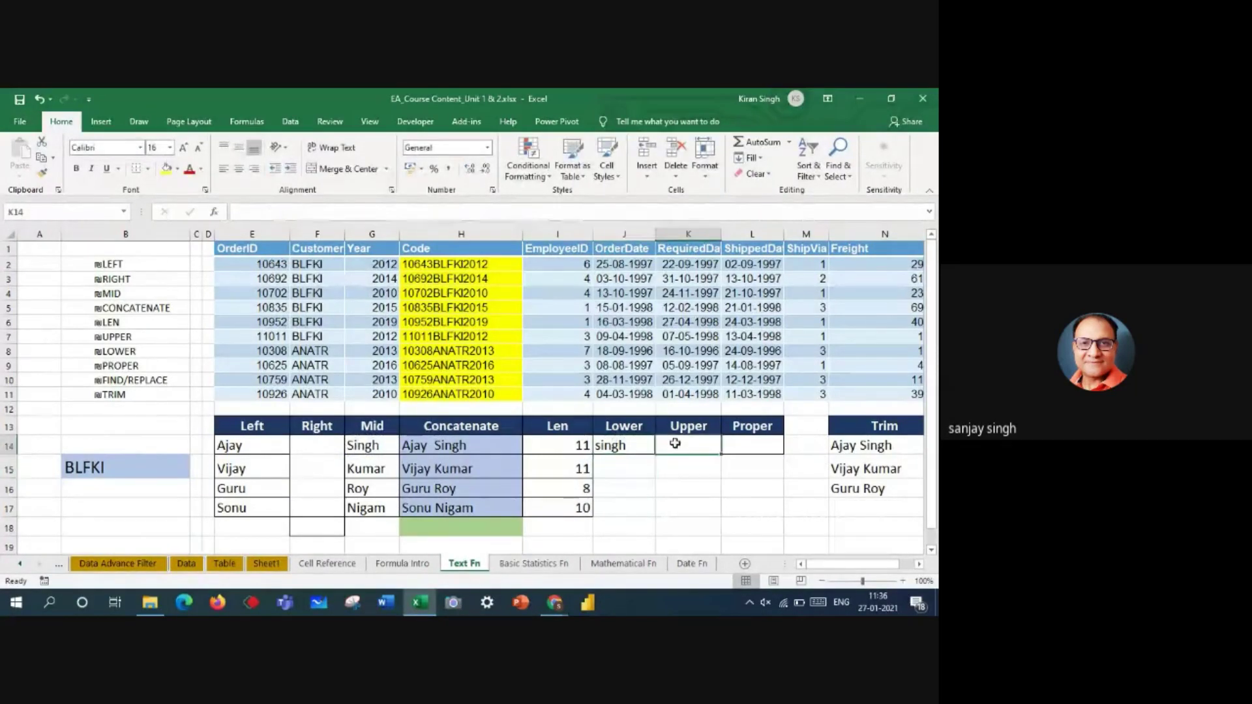
pyautogui.write('=upper')
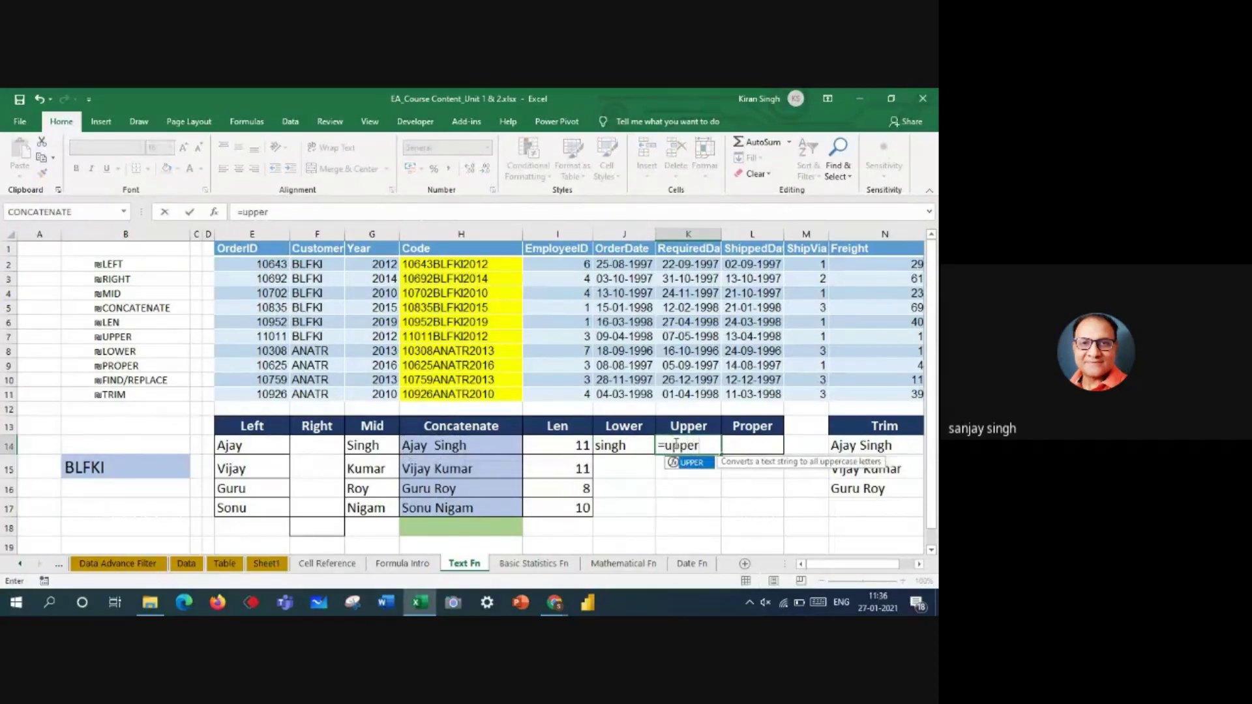
pyautogui.write('(')
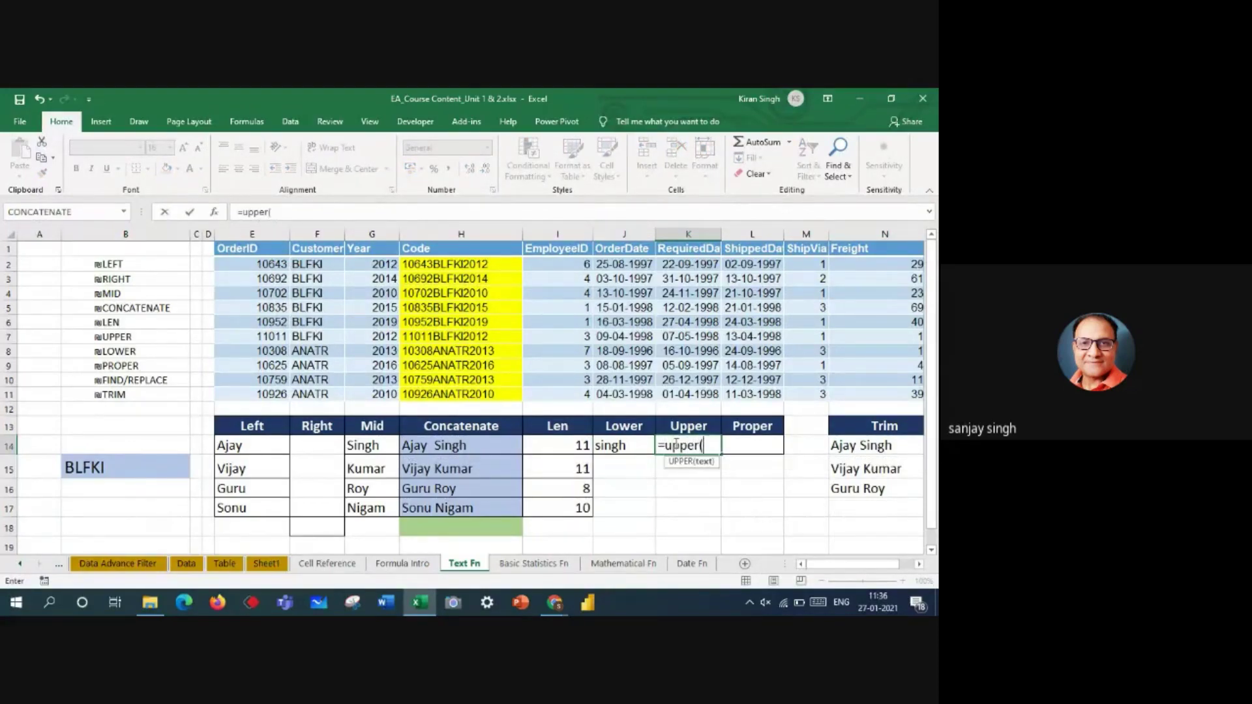
pyautogui.click(622, 444)
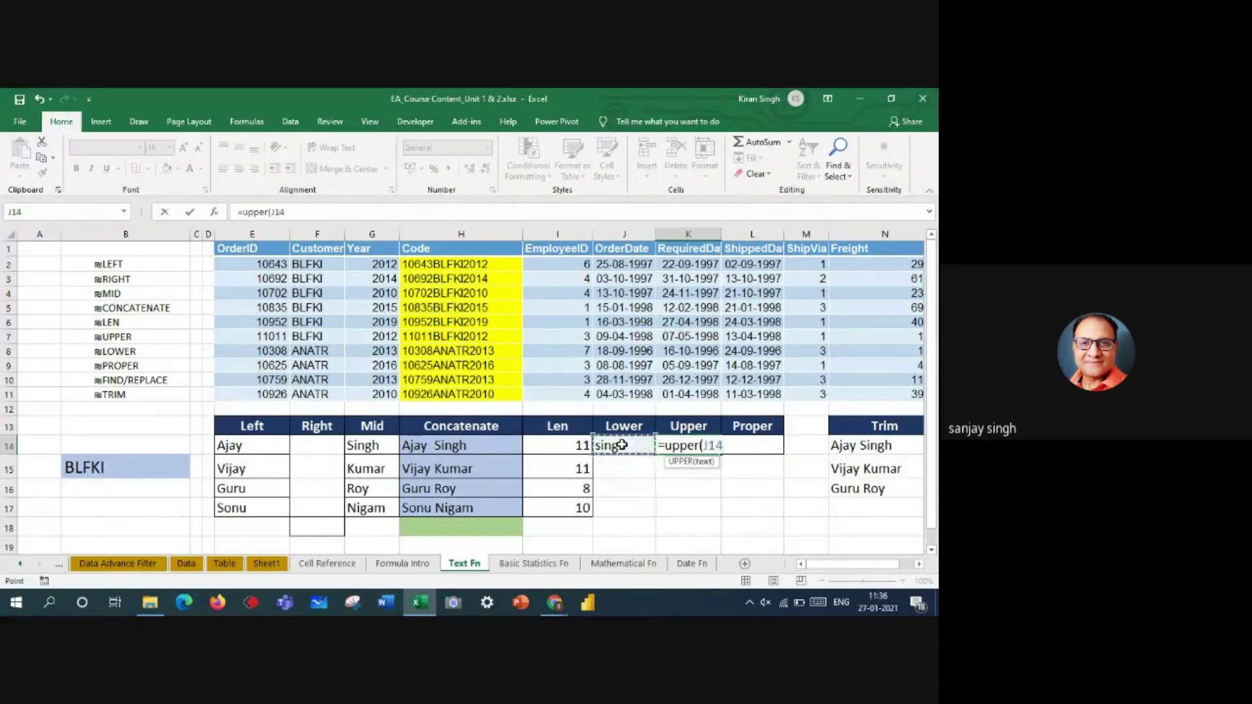
pyautogui.write(')')
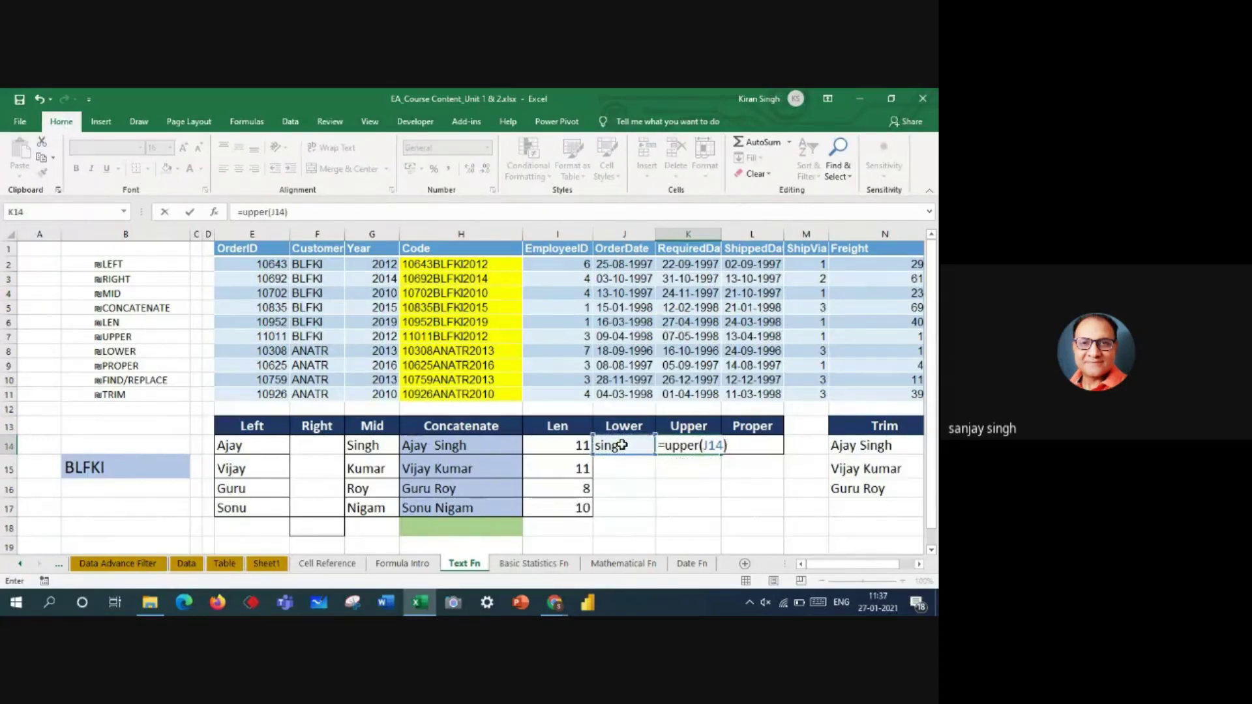
pyautogui.press('Return')
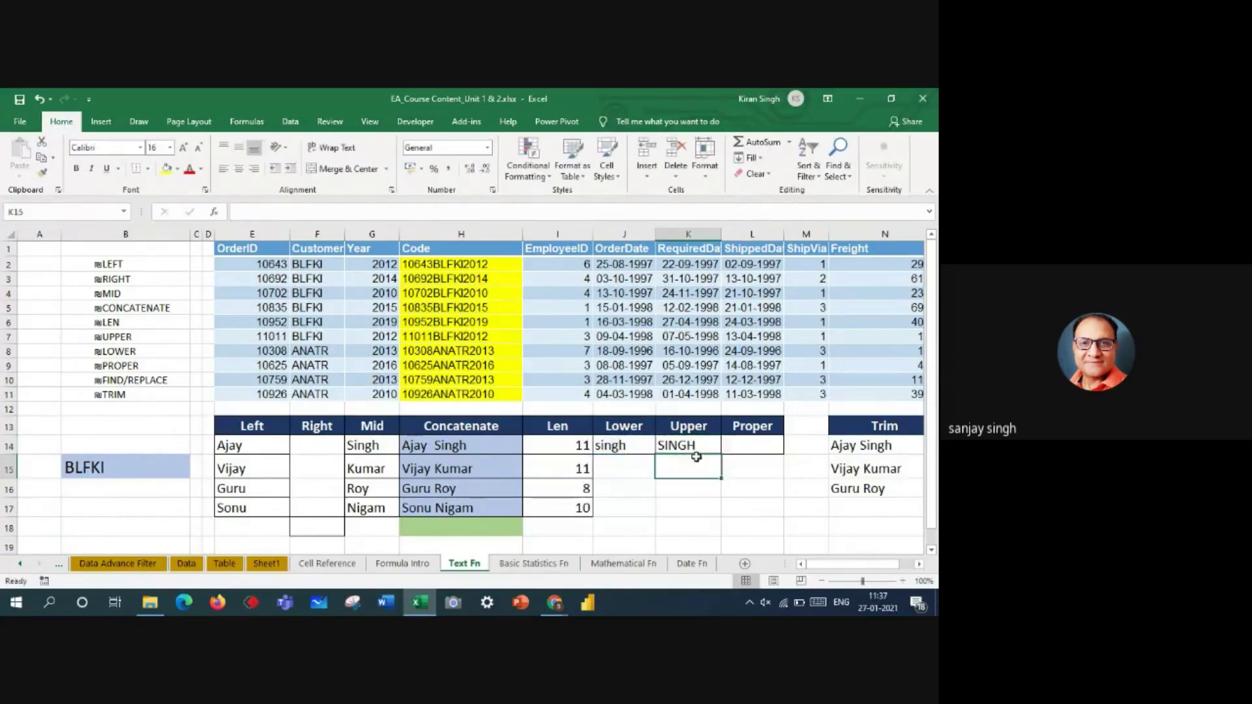
# Enter =PROPER(K14) in the Proper column cell L14 to capitalize only the first letter
pyautogui.click(731, 446)
pyautogui.write('=')
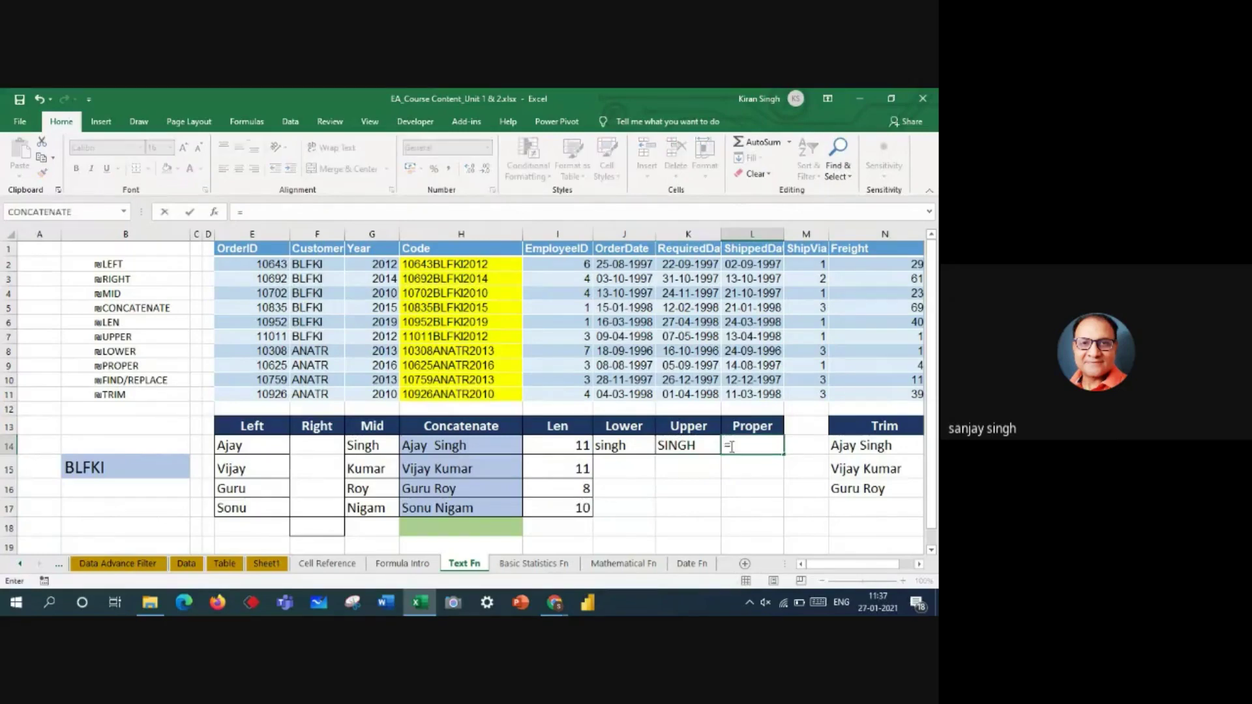
pyautogui.write('proper(')
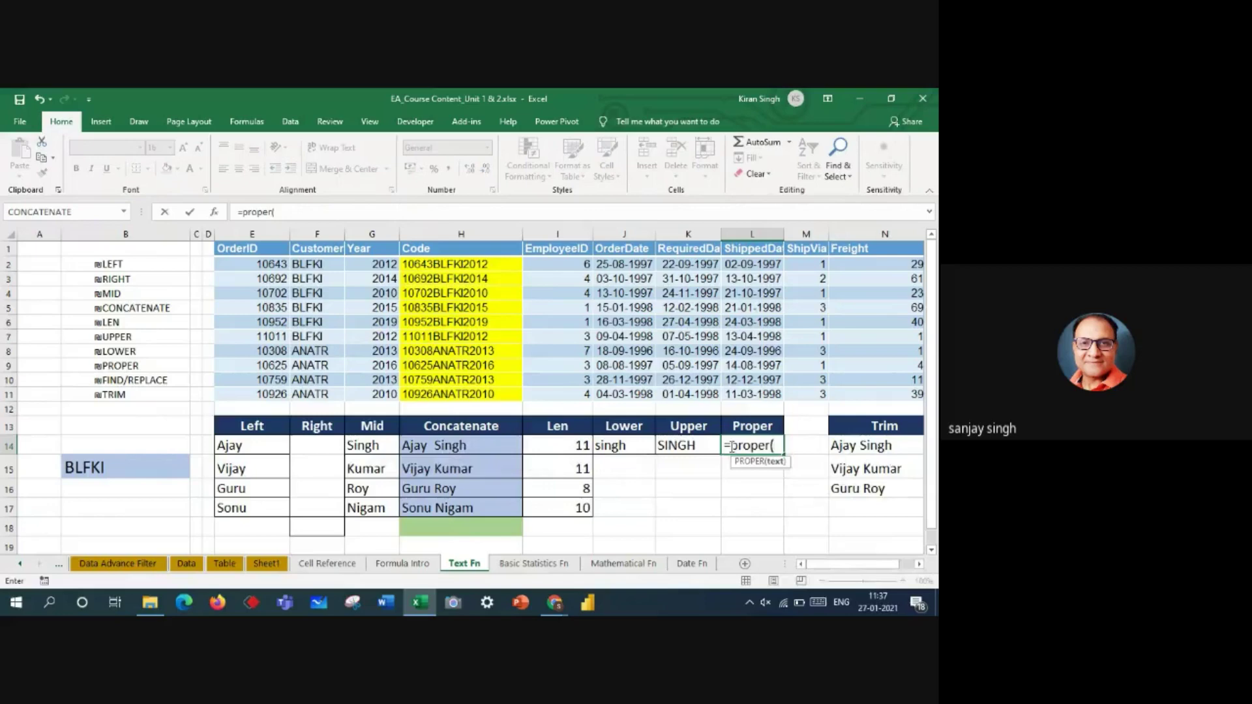
pyautogui.click(704, 455)
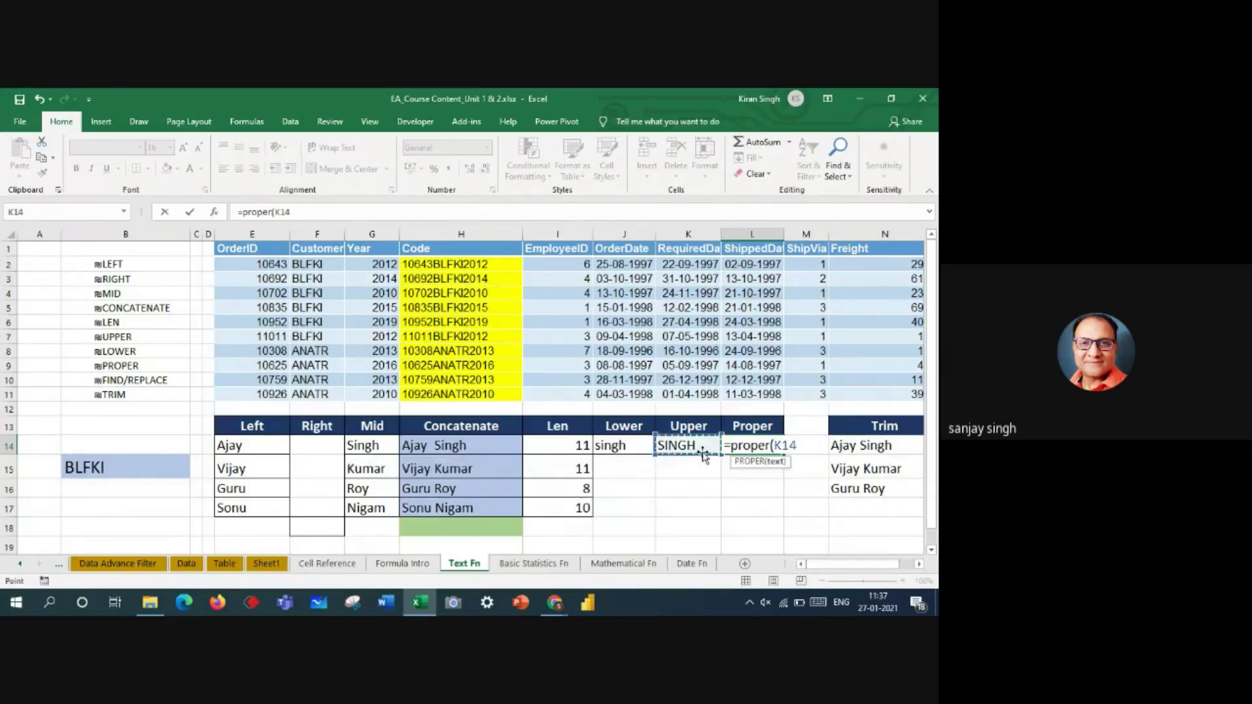
pyautogui.write(')')
pyautogui.hotkey('ctrl', 'Return')
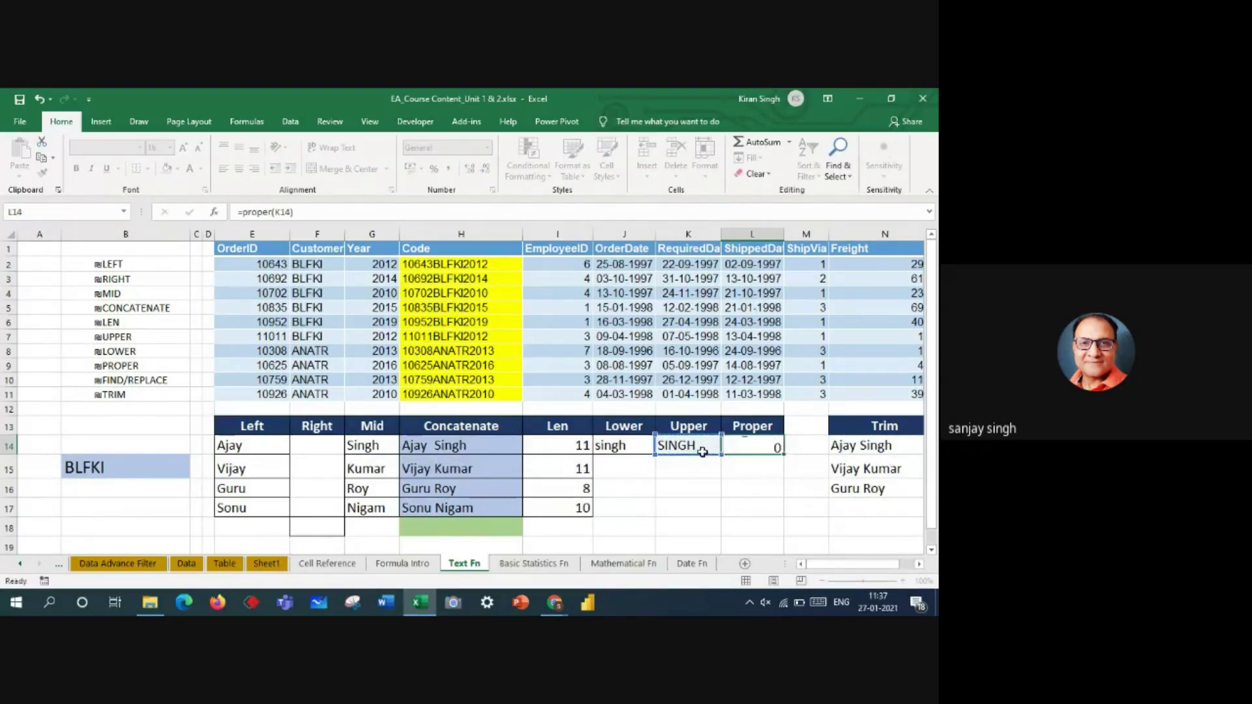
pyautogui.press('Return')
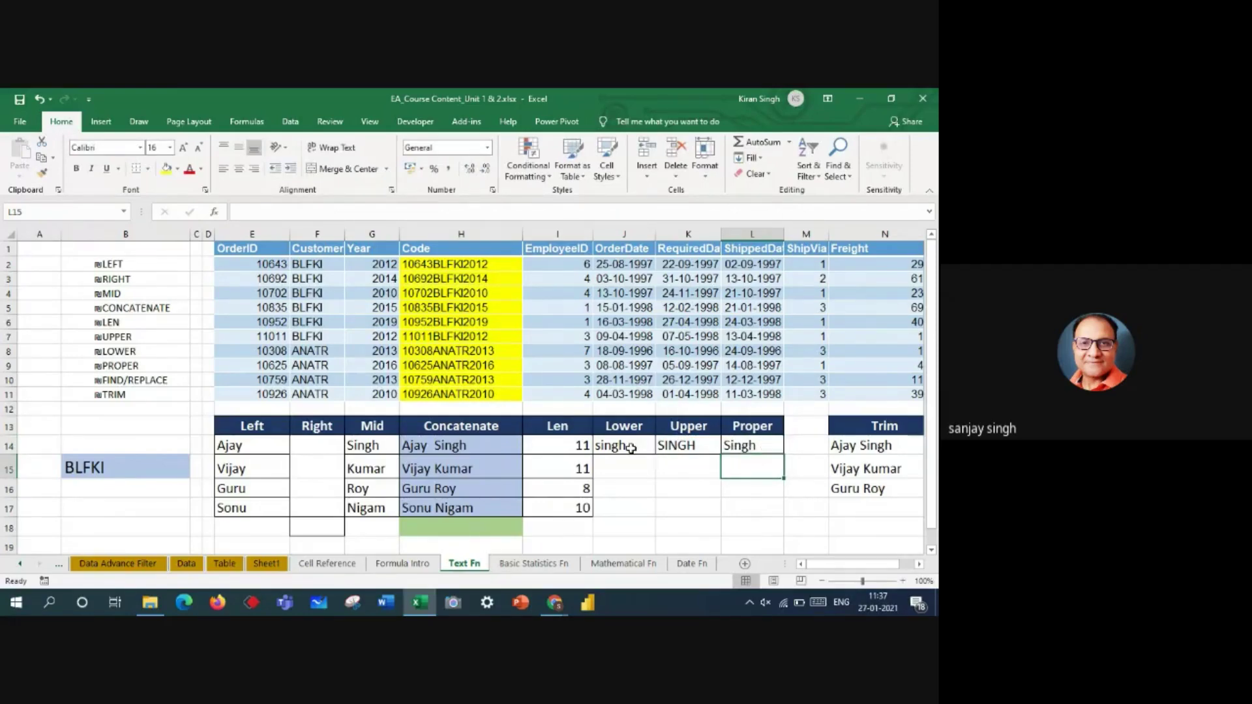
# Fill the LOWER, UPPER and PROPER formulas from J14:L14 down to row 17
pyautogui.moveTo(642, 447); pyautogui.dragTo(749, 444)
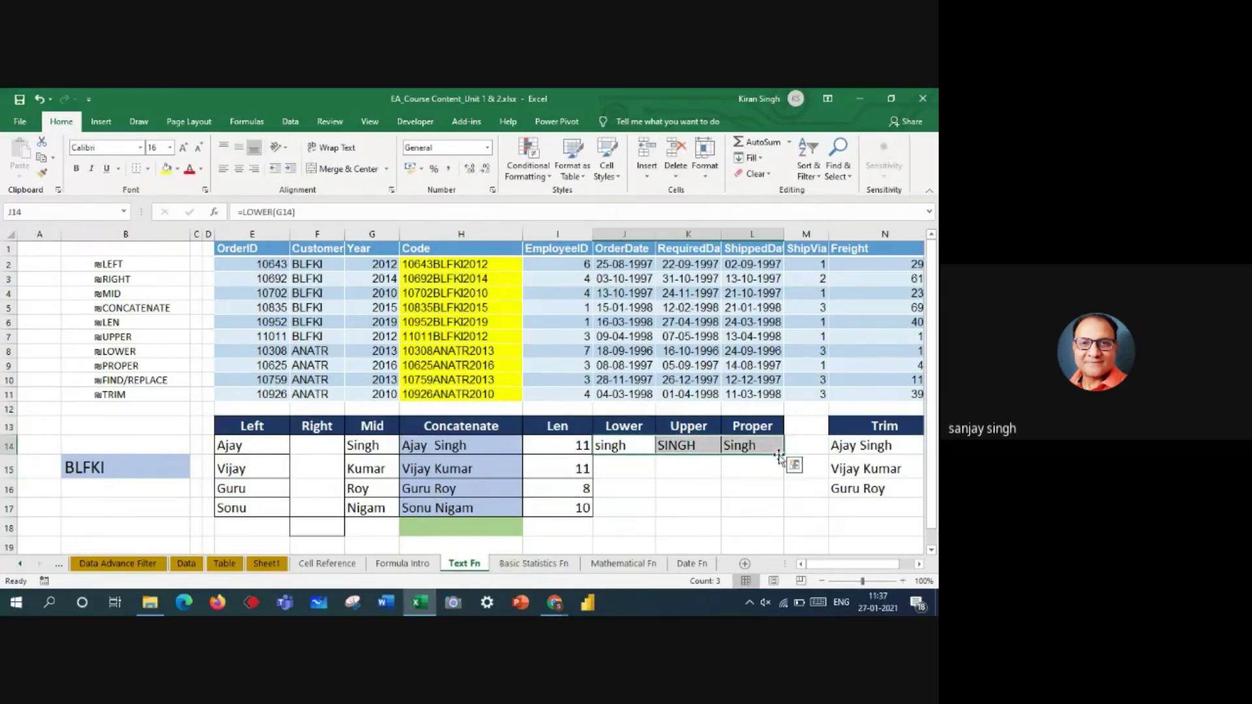
pyautogui.moveTo(782, 454); pyautogui.dragTo(783, 512)
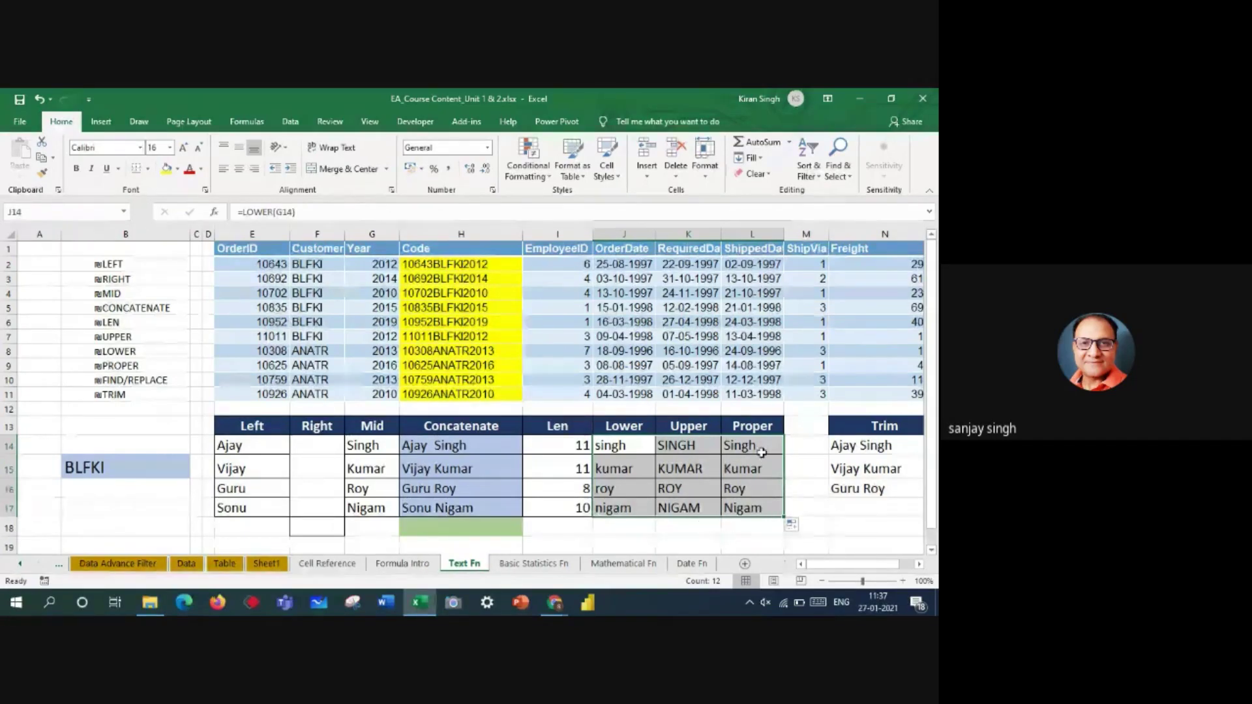
# Review the Lower, Upper and Proper results in J14:L17 along with the Trim and Len columns beside them
pyautogui.moveTo(626, 447); pyautogui.dragTo(753, 507)
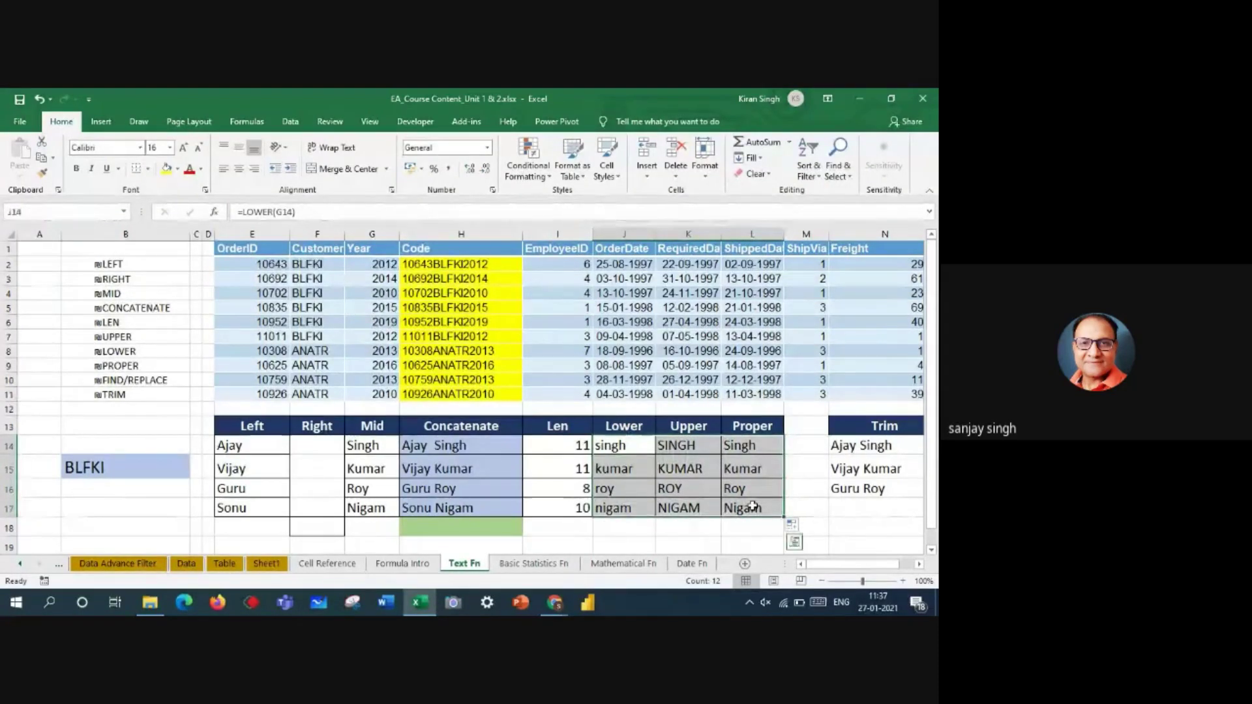
pyautogui.click(921, 567)
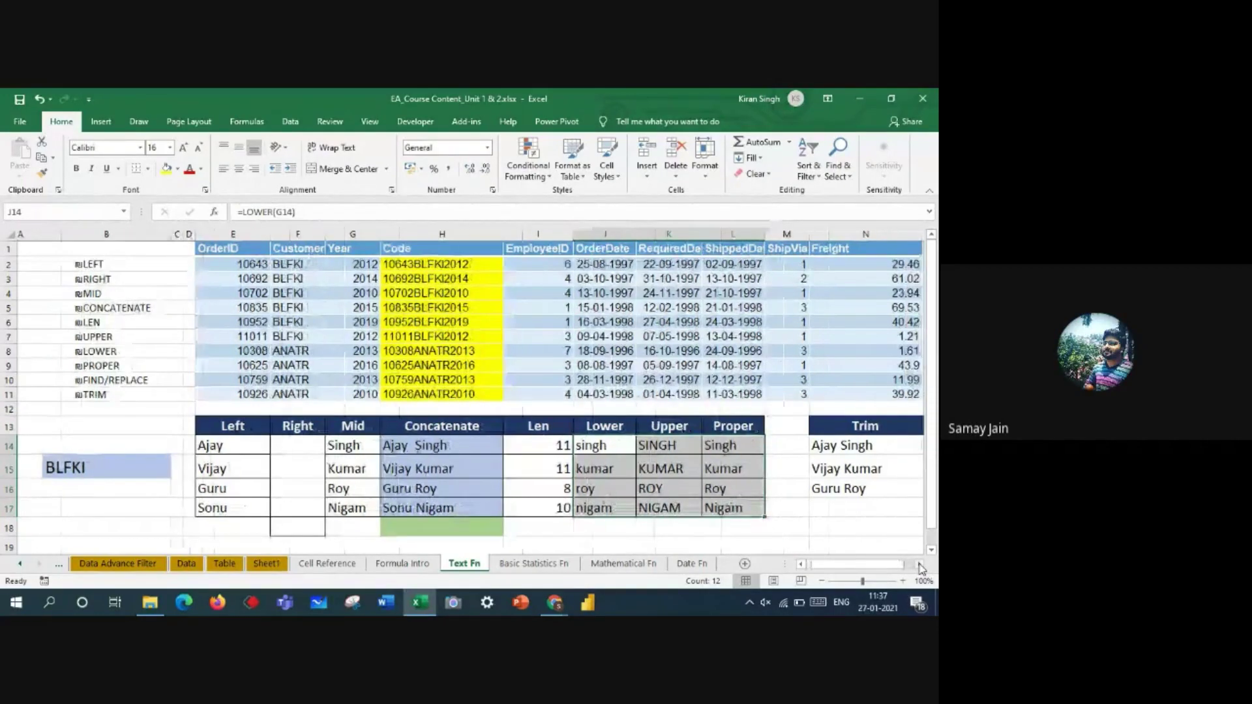
pyautogui.click(920, 568)
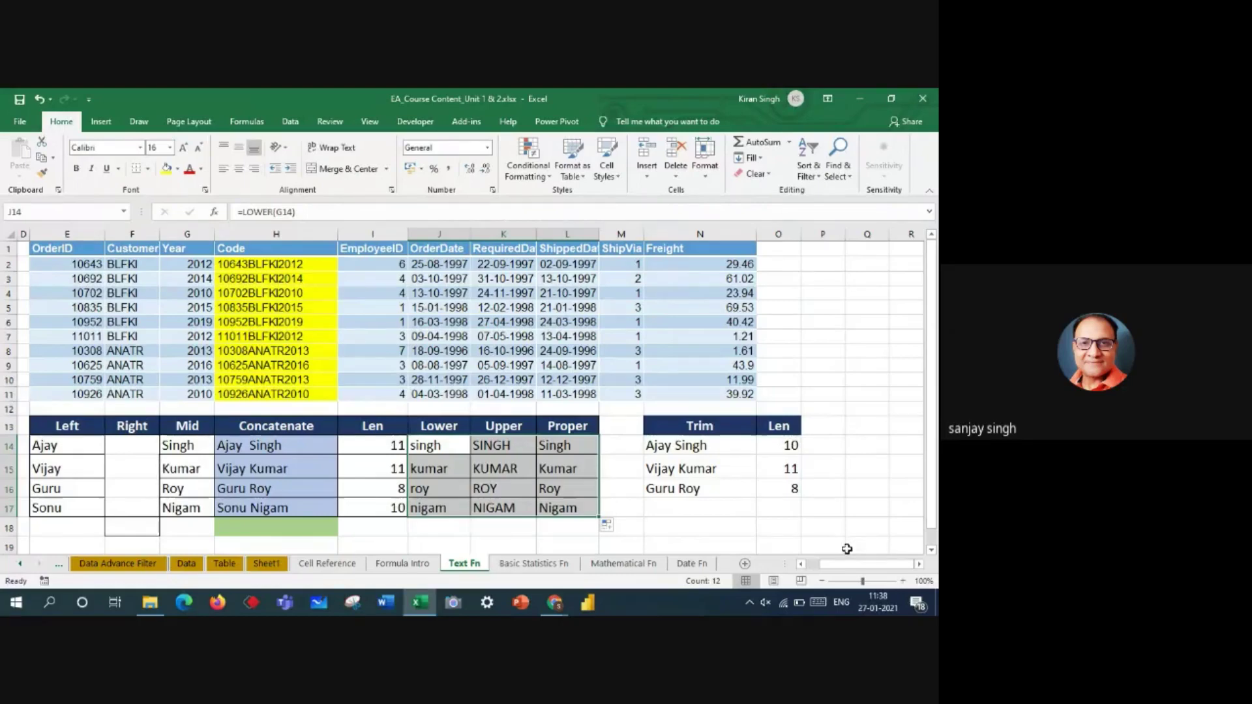
pyautogui.click(804, 566)
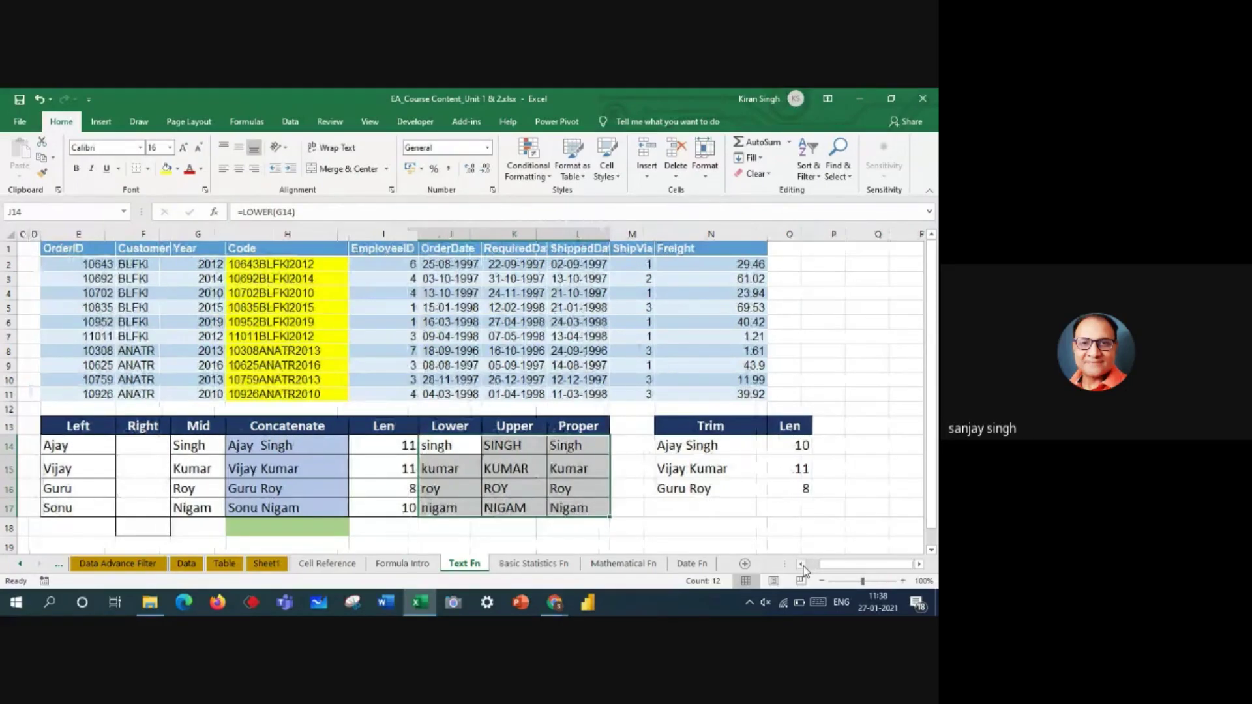
pyautogui.click(803, 566)
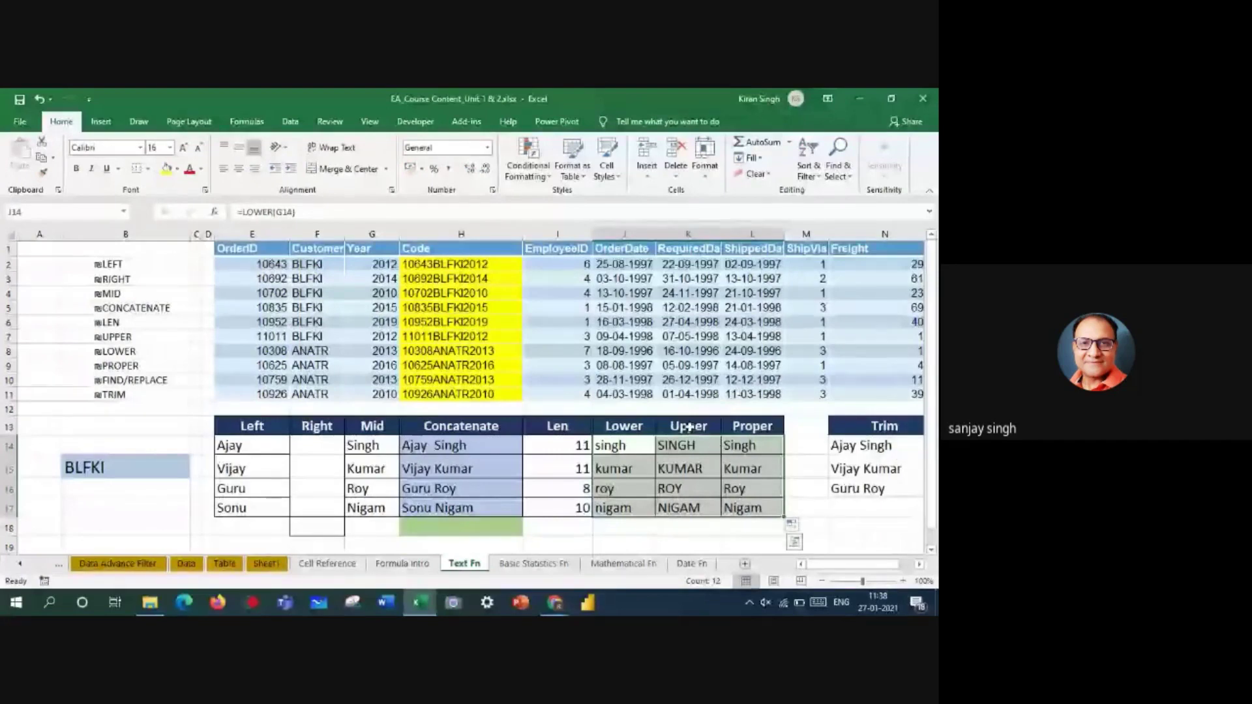
pyautogui.moveTo(613, 445); pyautogui.dragTo(767, 519)
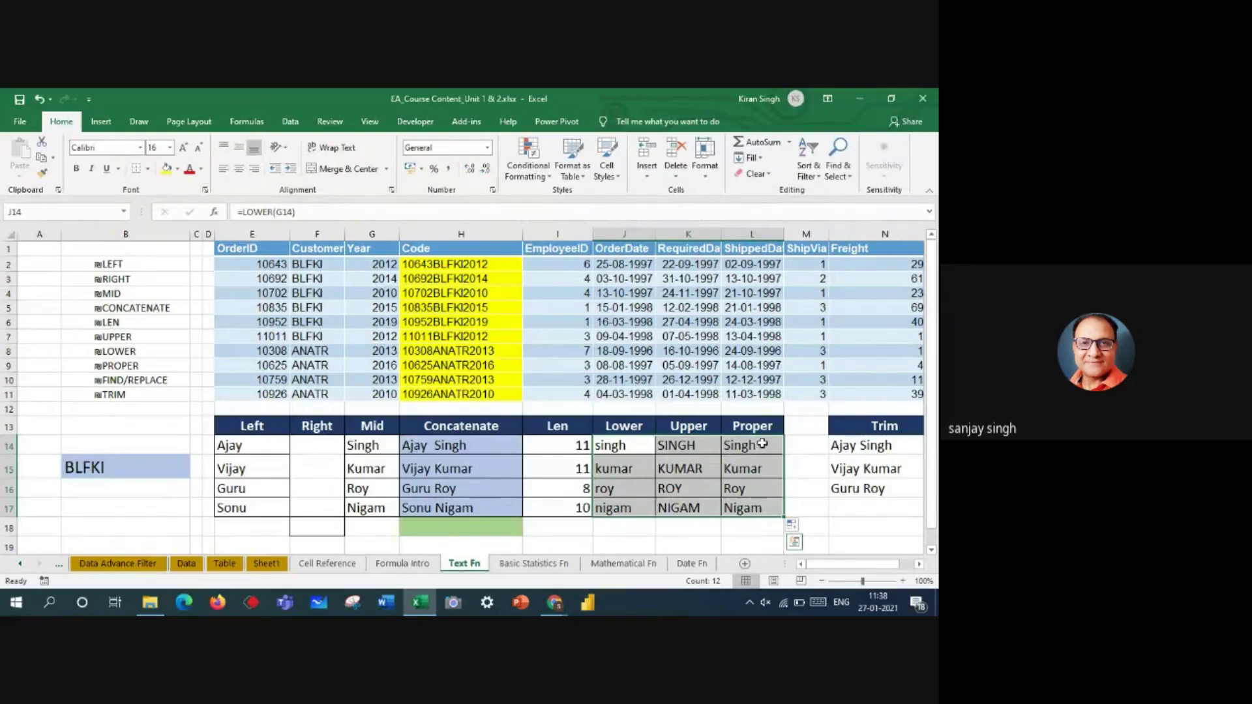
pyautogui.click(614, 430)
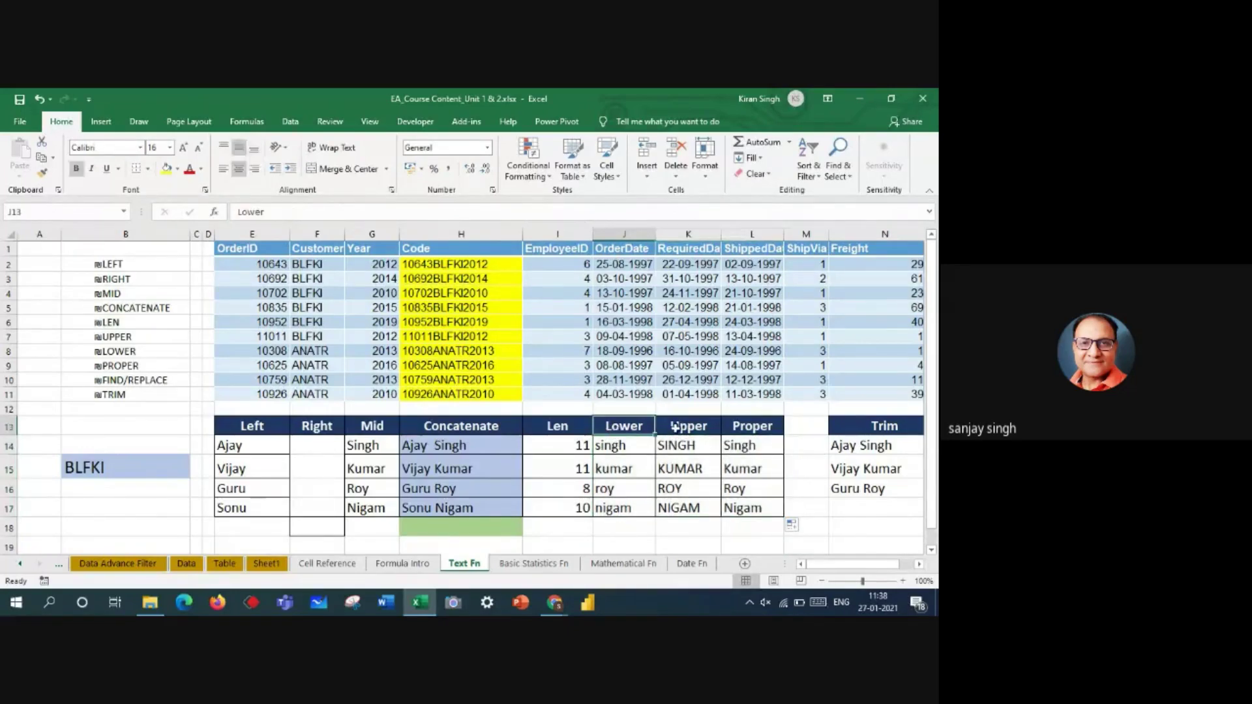
pyautogui.press('Right')
pyautogui.press('Right')
pyautogui.moveTo(629, 448); pyautogui.dragTo(742, 520)
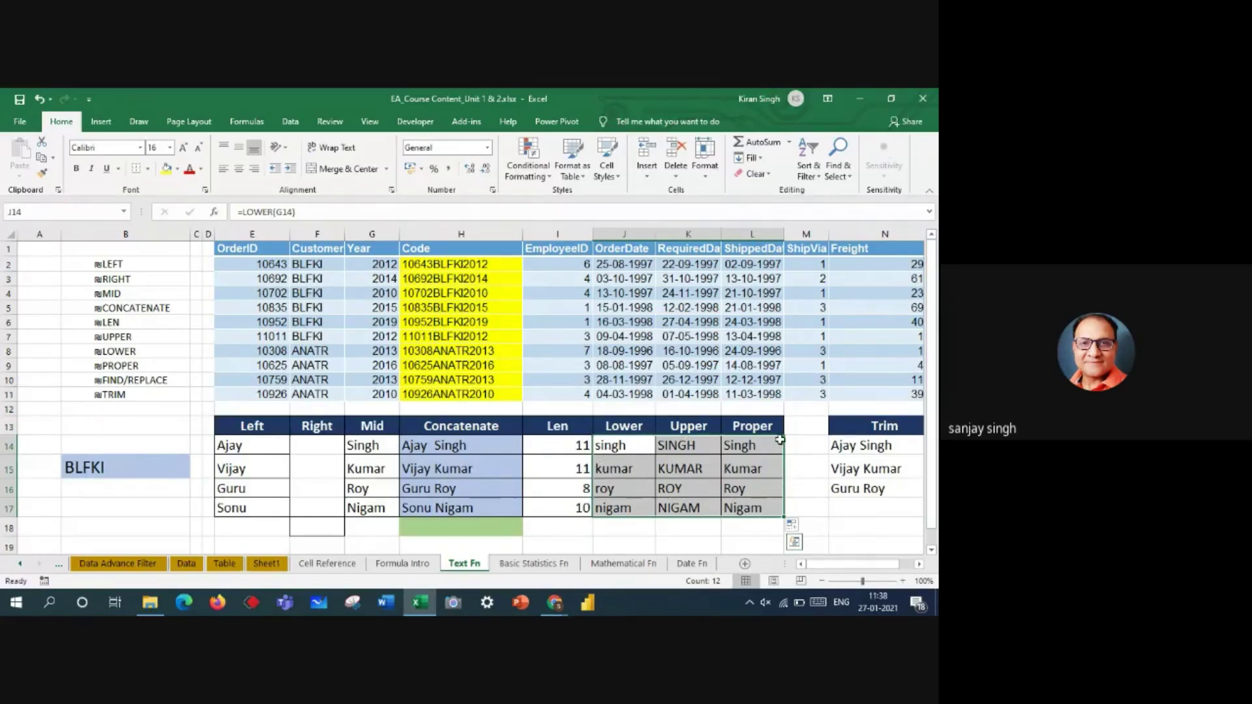
# Clear the formulas from the Lower, Upper and Proper columns in J14:L17
pyautogui.click(622, 447)
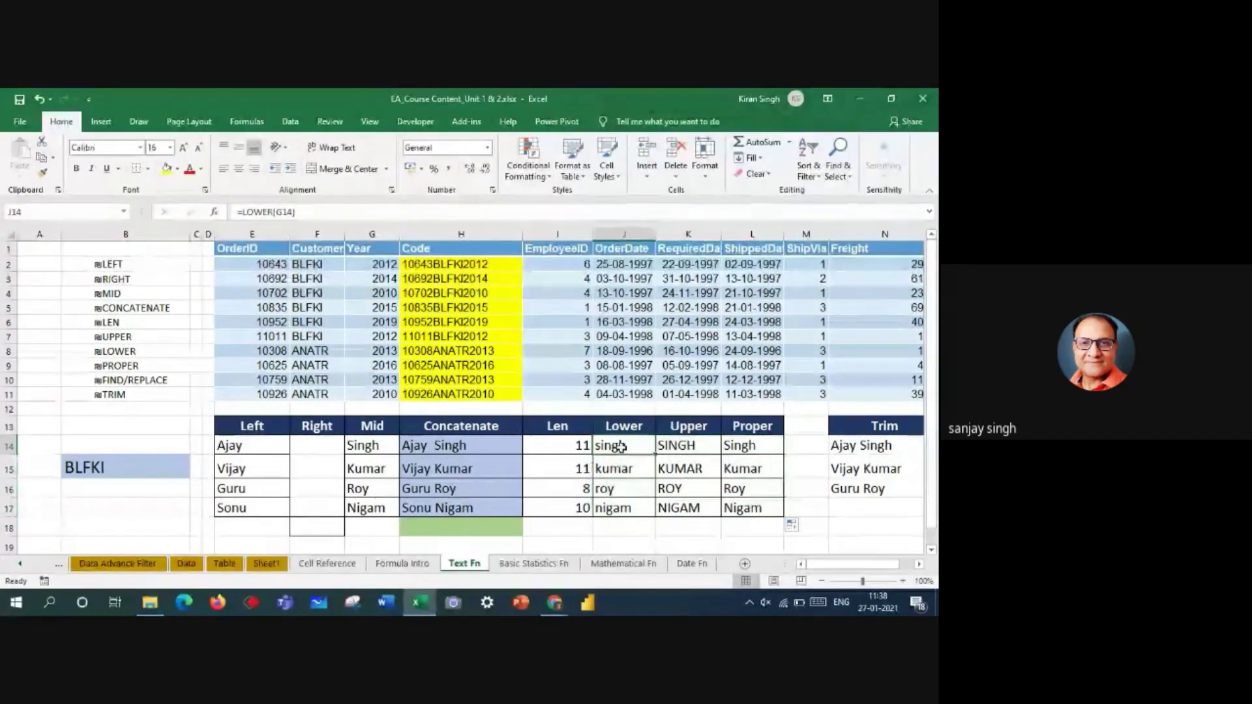
pyautogui.moveTo(630, 448); pyautogui.dragTo(769, 513)
pyautogui.press('Delete')
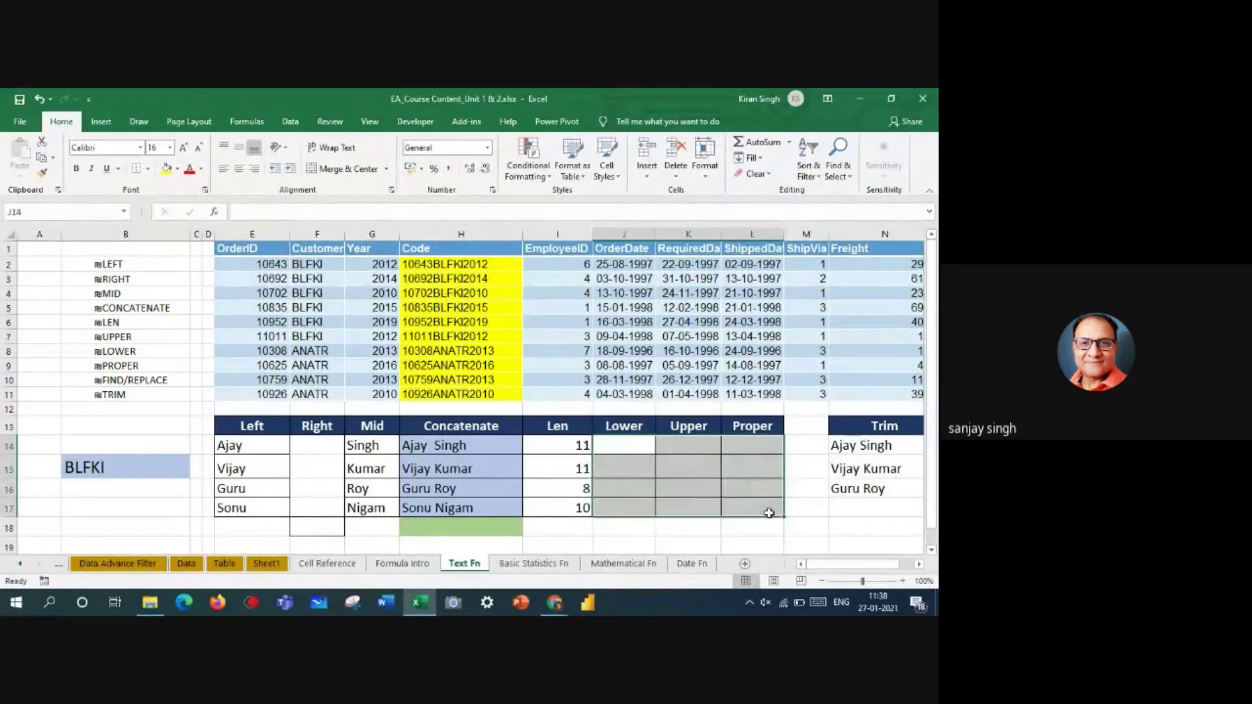
# Search for and insert the LOWER function in J14 with E14 as its text, and fill it down to J17
pyautogui.click(619, 450)
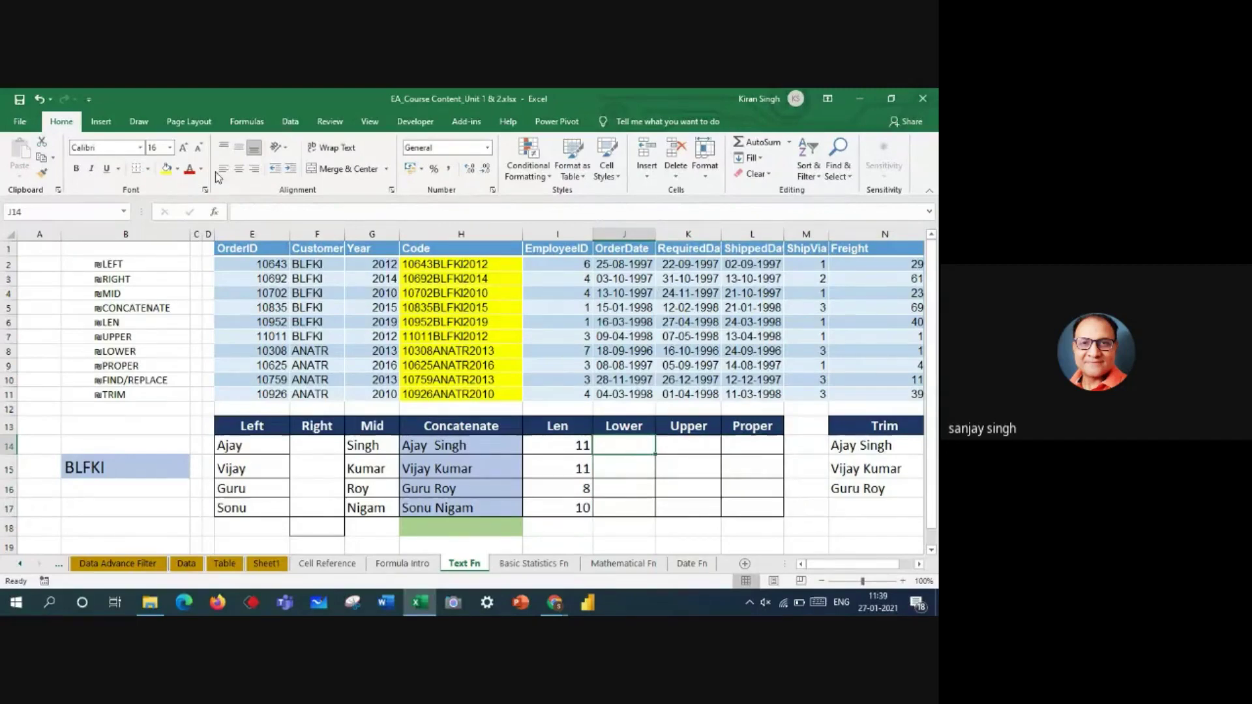
pyautogui.click(214, 212)
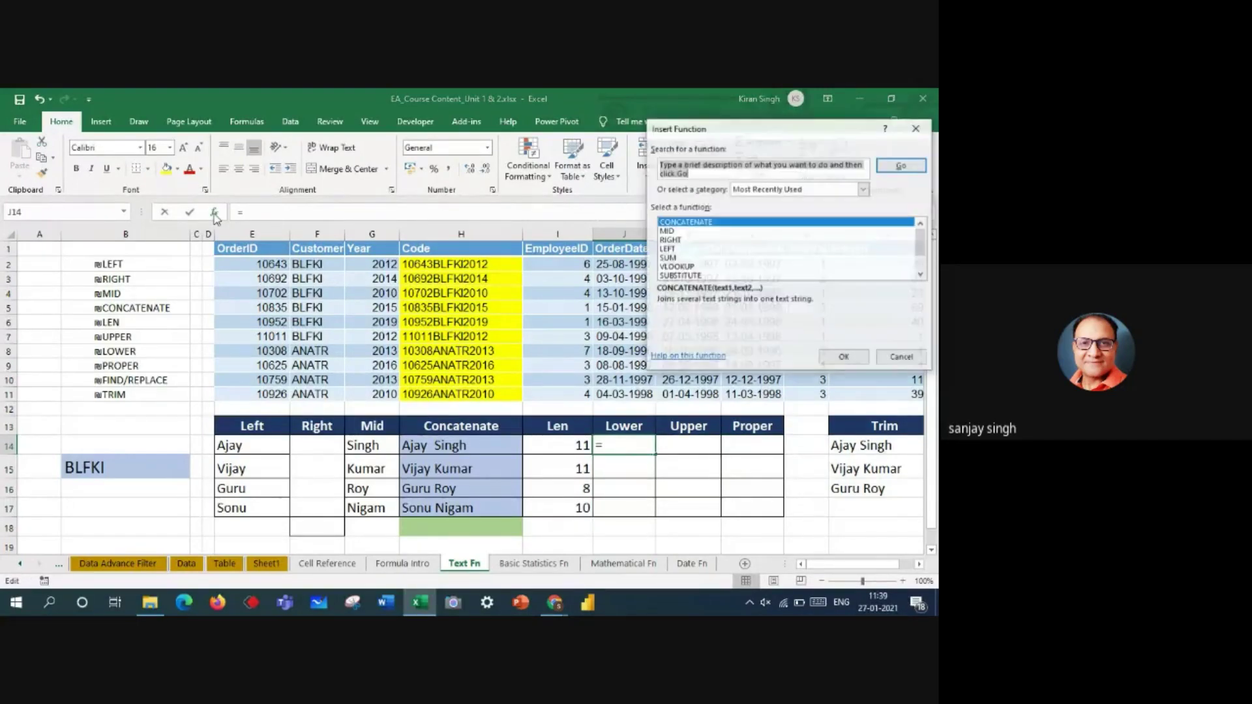
pyautogui.write('loweer')
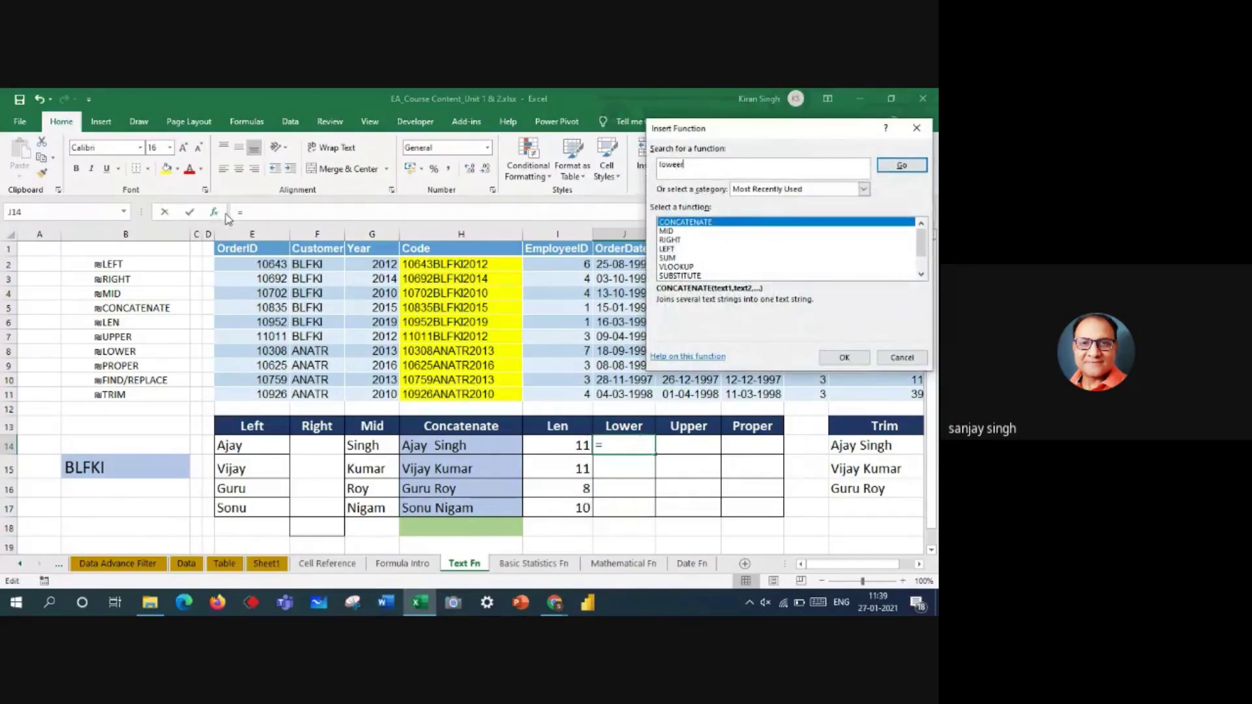
pyautogui.press('BackSpace')
pyautogui.write('r')
pyautogui.press('Return')
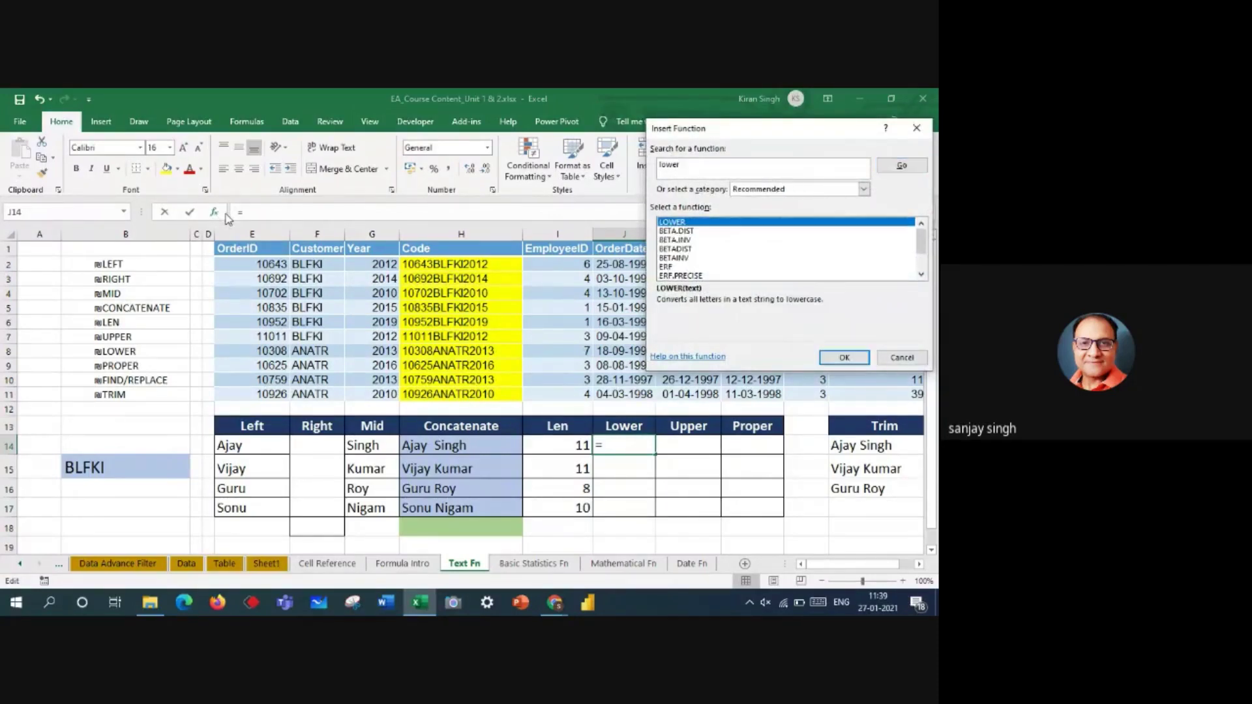
pyautogui.click(844, 358)
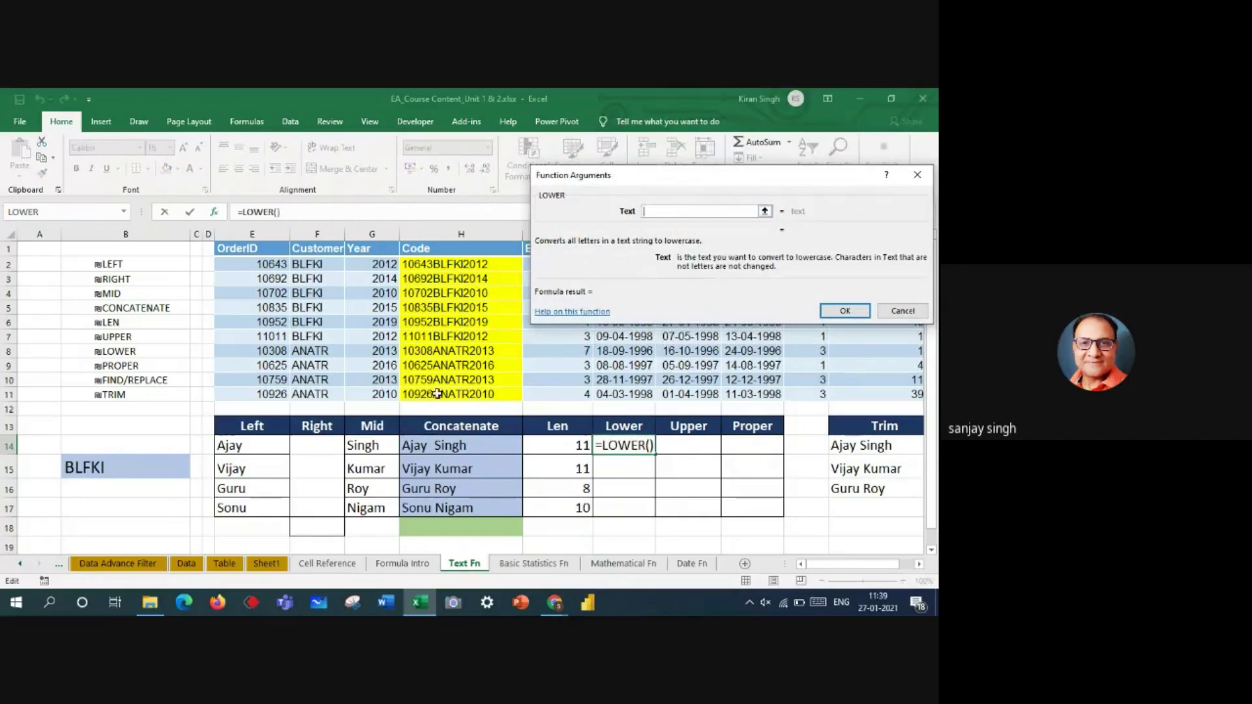
pyautogui.click(238, 446)
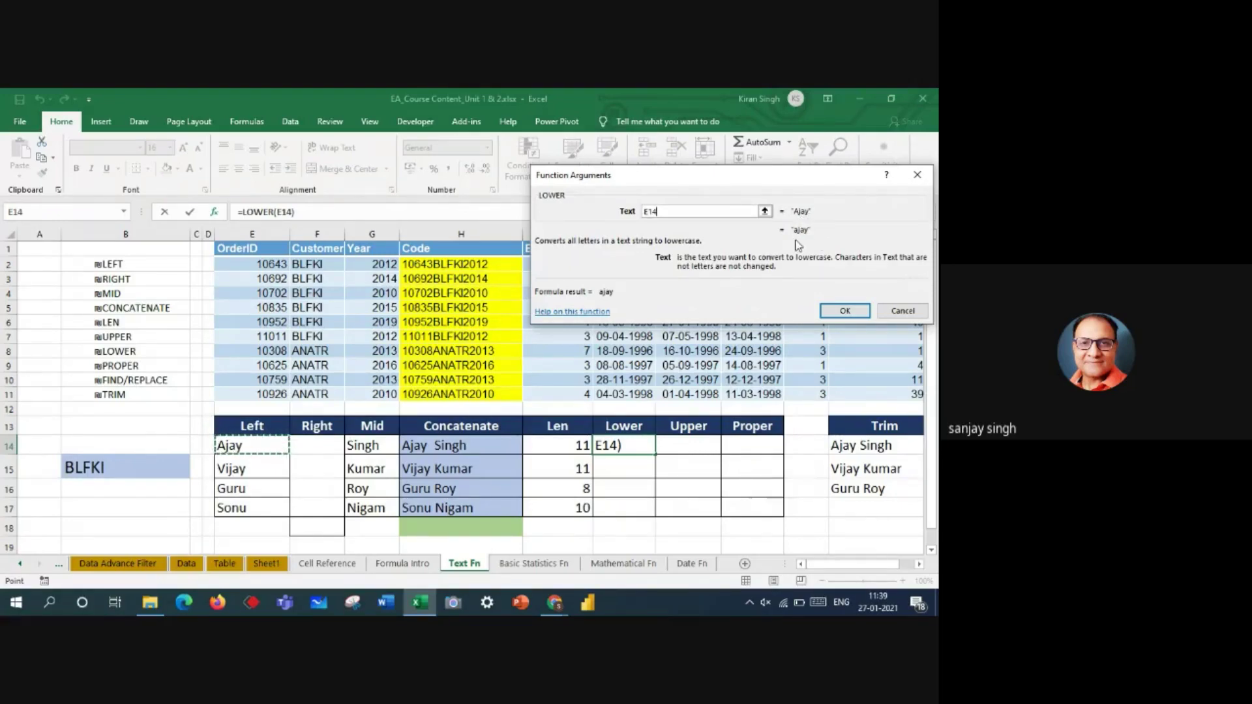
pyautogui.click(860, 312)
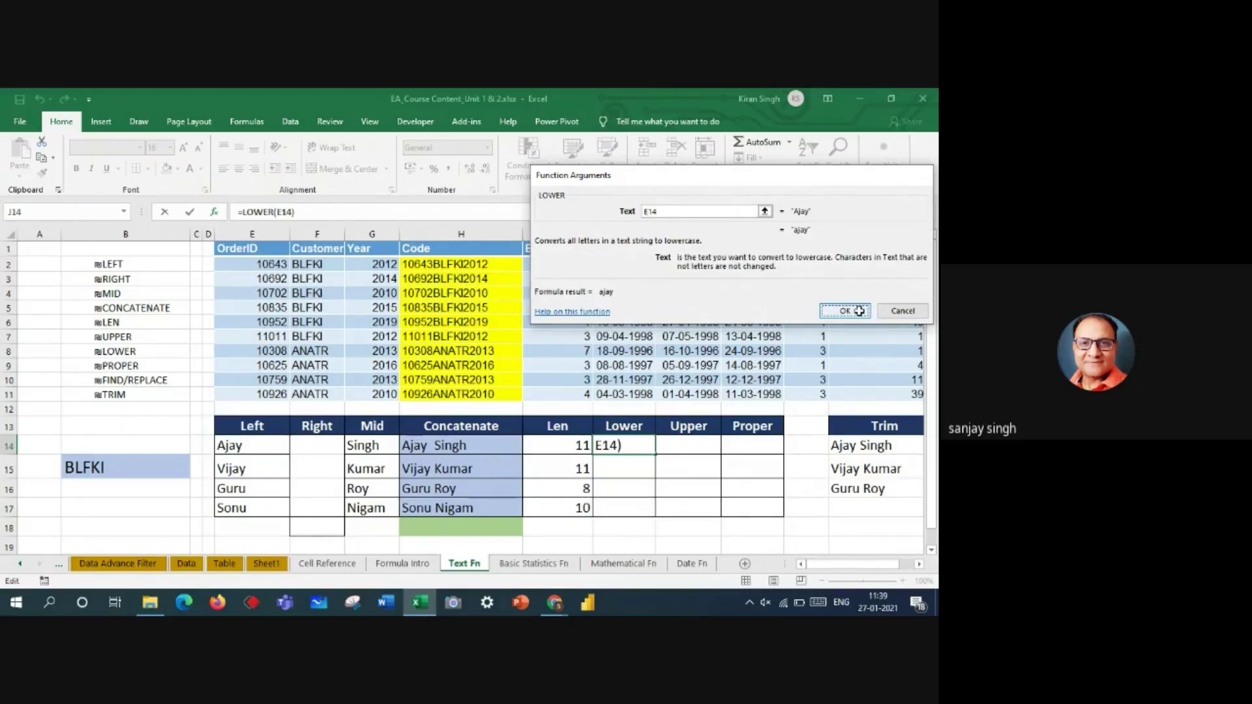
pyautogui.doubleClick(655, 454)
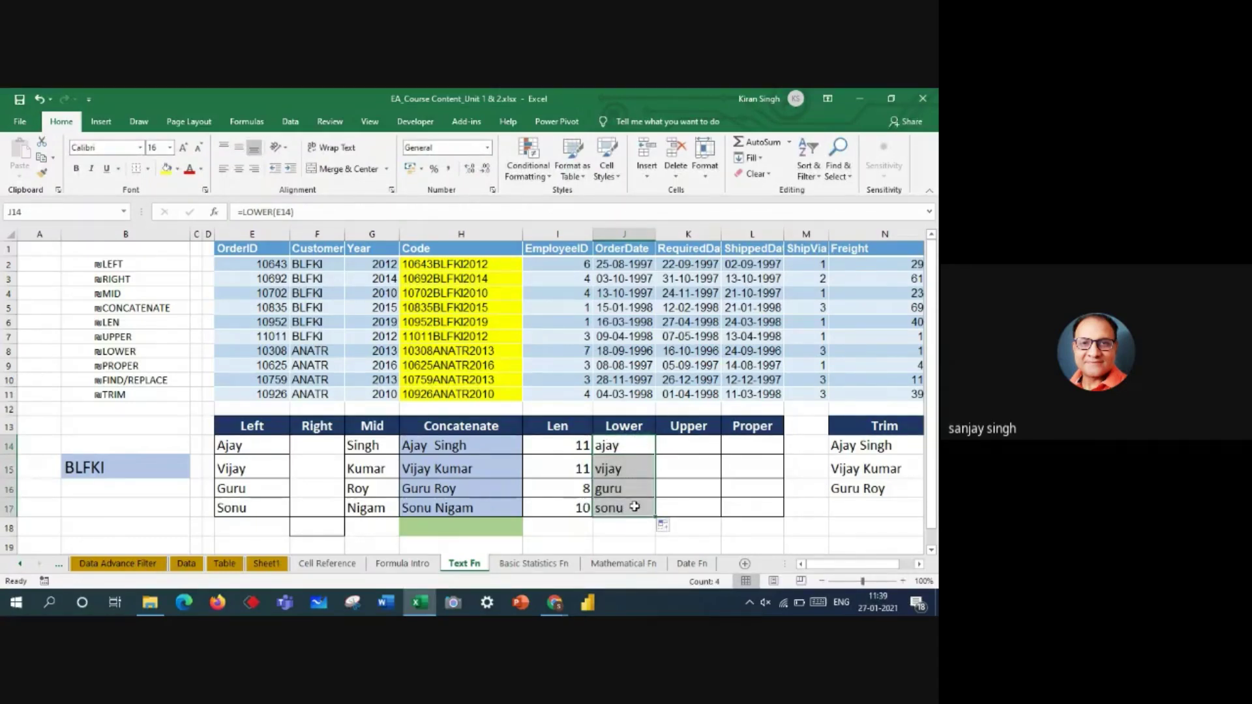
pyautogui.moveTo(634, 448); pyautogui.dragTo(632, 503)
# Search for the UPPER function and insert it in the Upper column cell K14
pyautogui.click(711, 446)
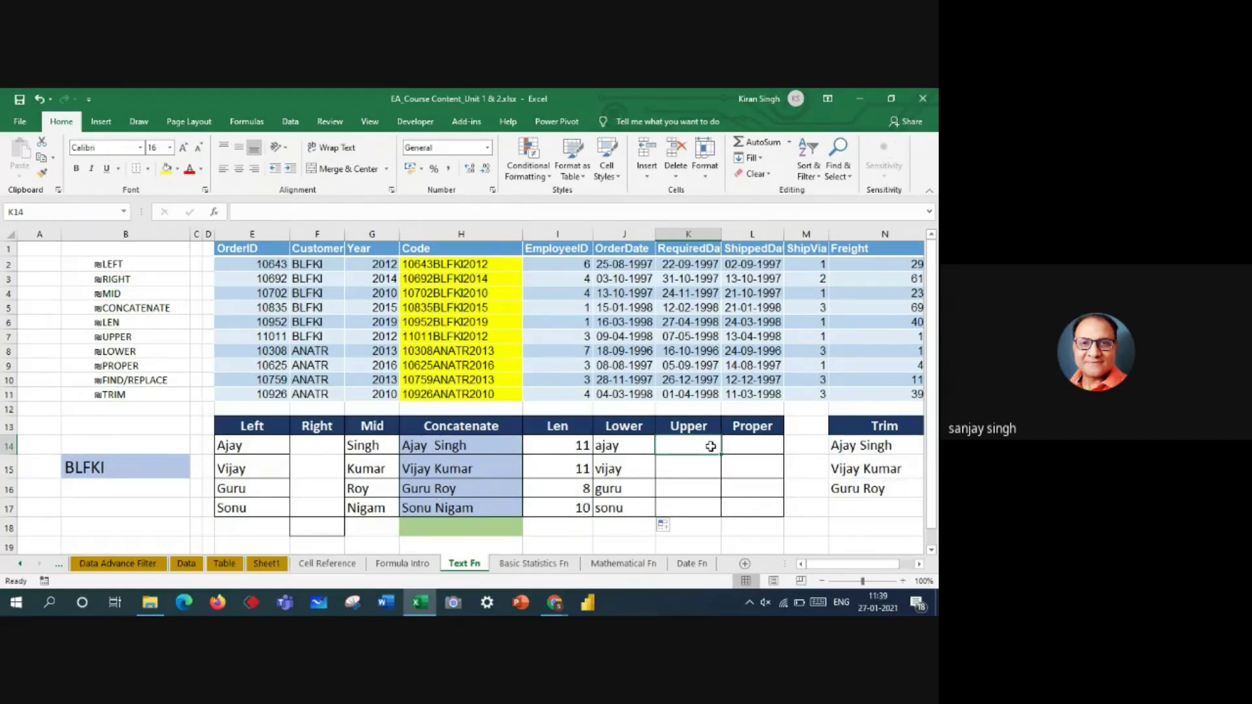
pyautogui.click(215, 213)
pyautogui.write('u')
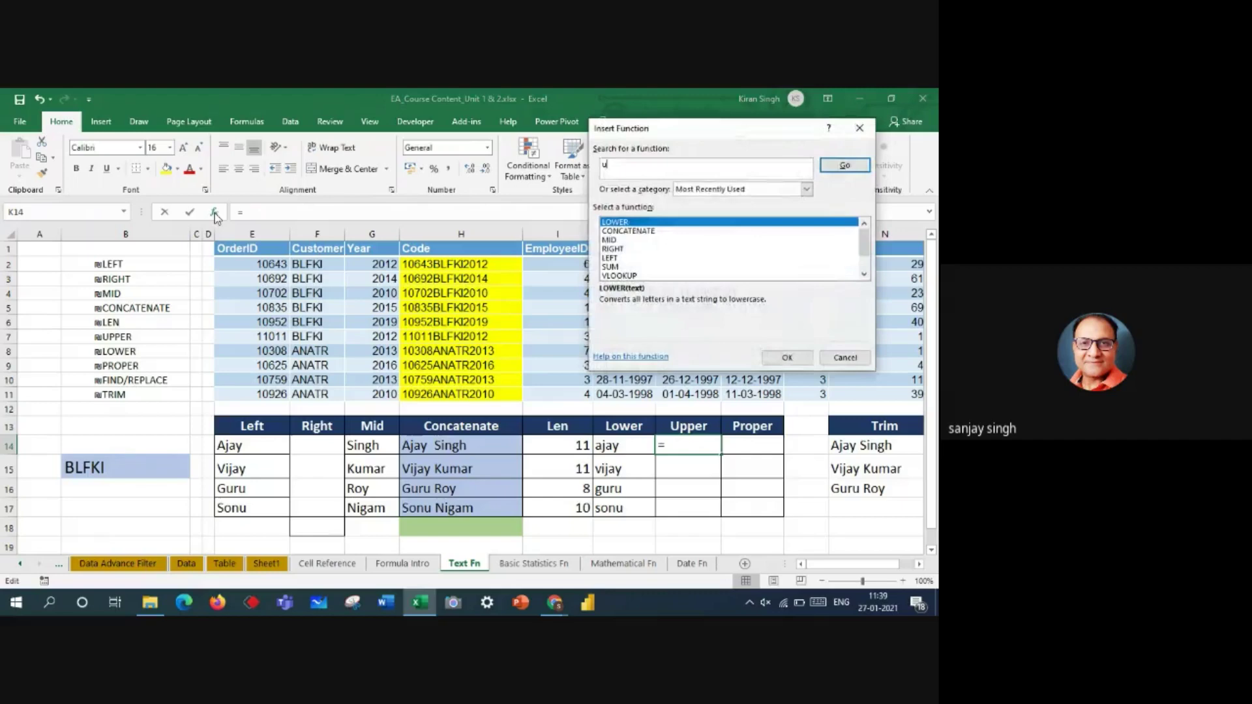
pyautogui.write('pper')
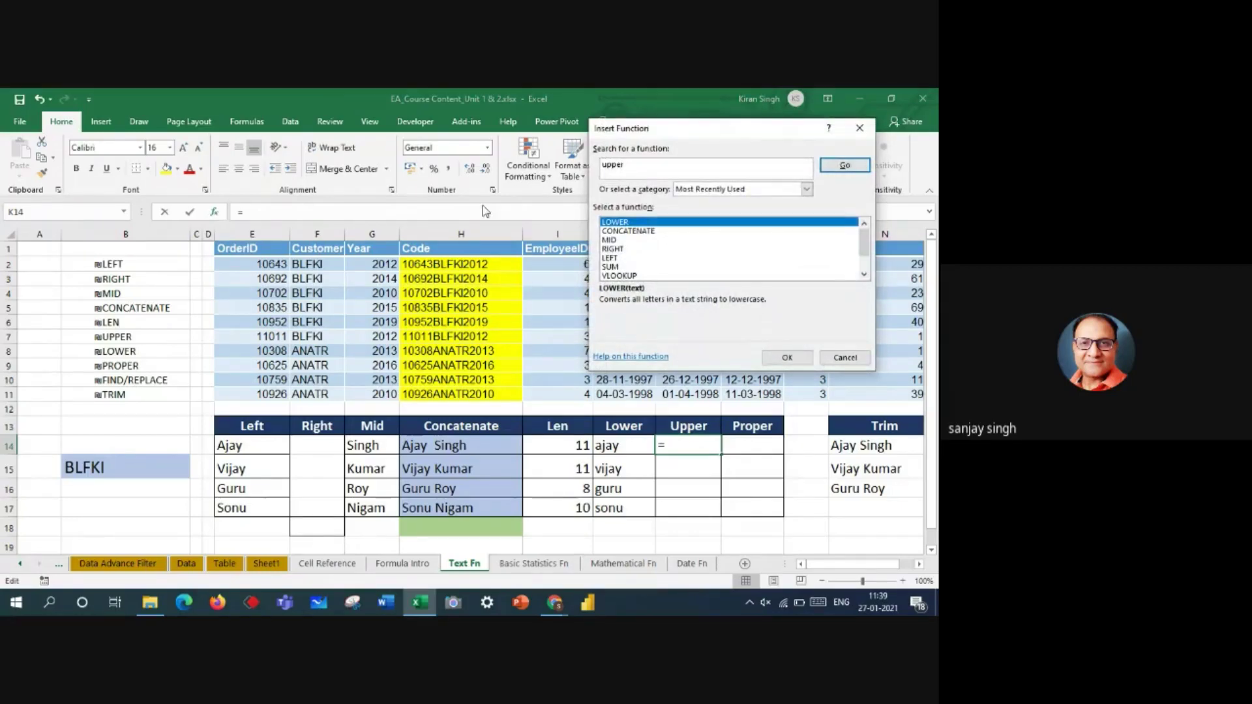
pyautogui.click(832, 166)
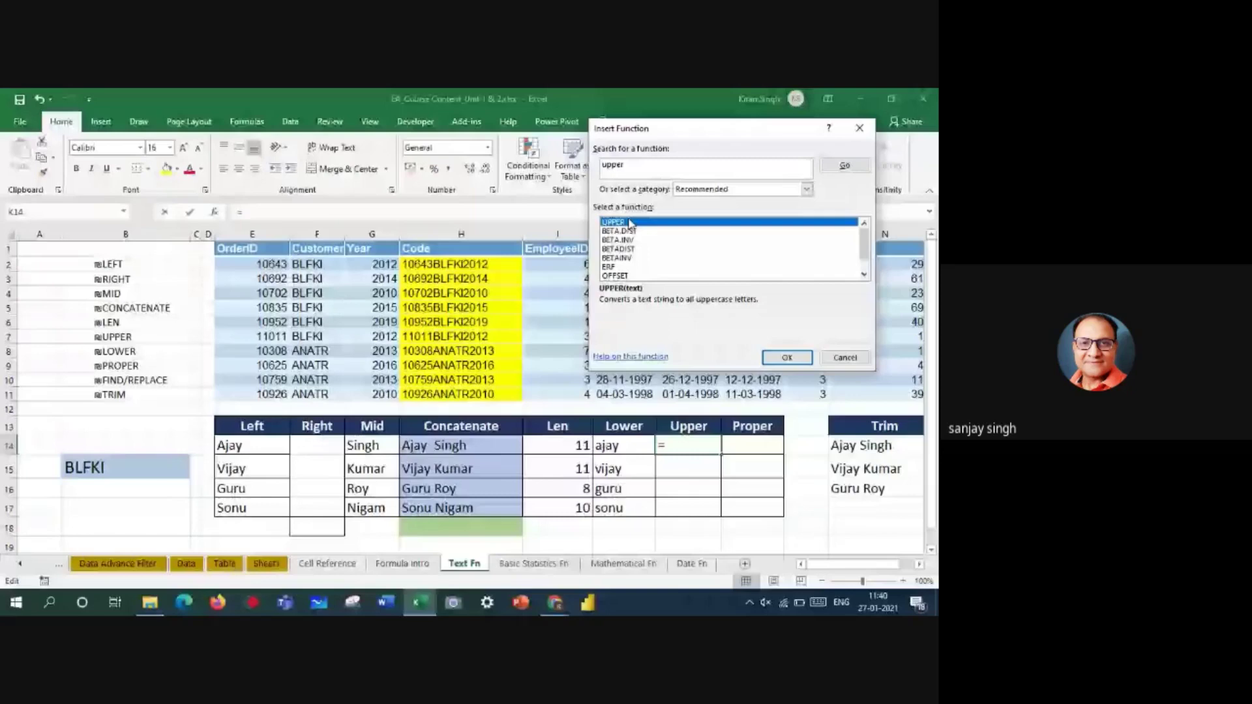
pyautogui.click(787, 358)
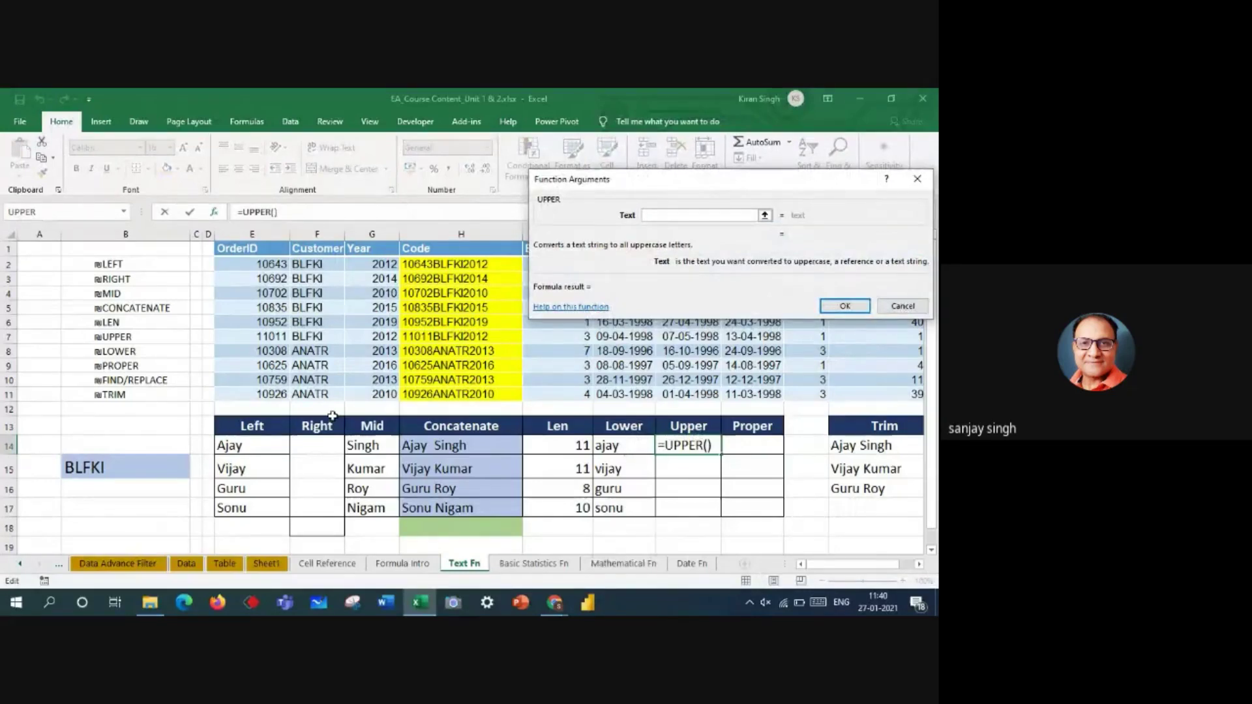
pyautogui.click(251, 451)
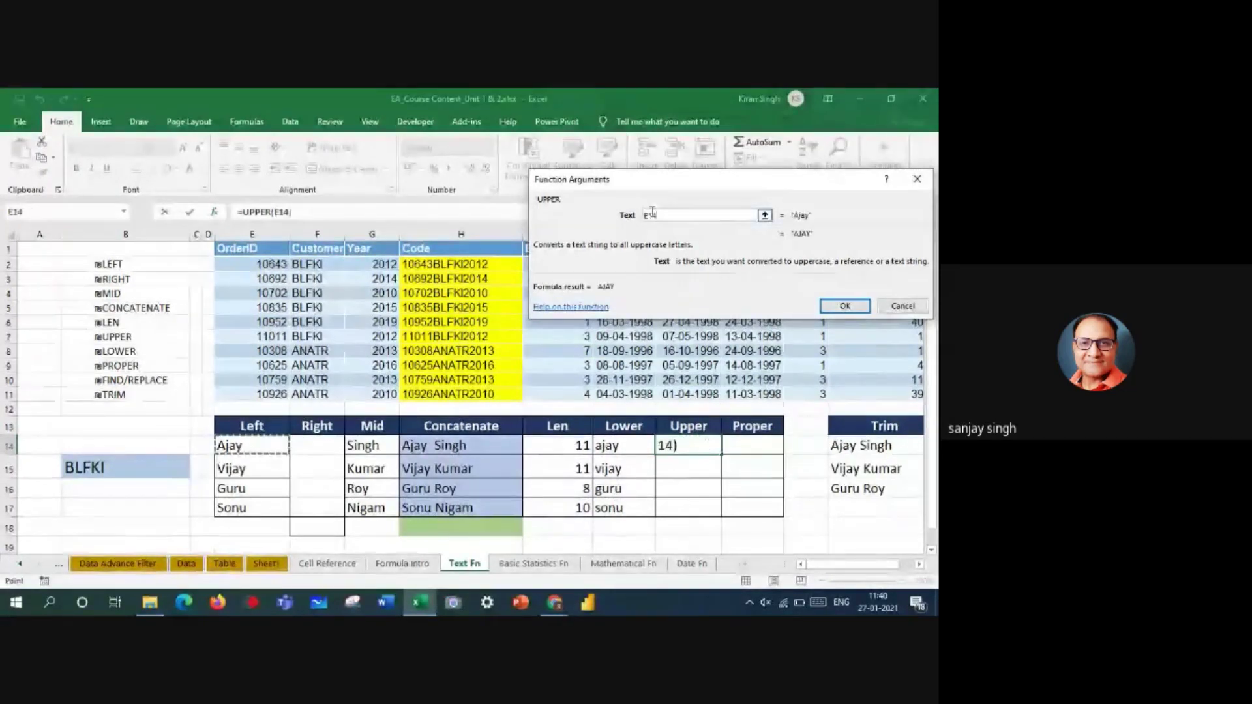
pyautogui.press('BackSpace')
pyautogui.press('BackSpace')
pyautogui.press('BackSpace')
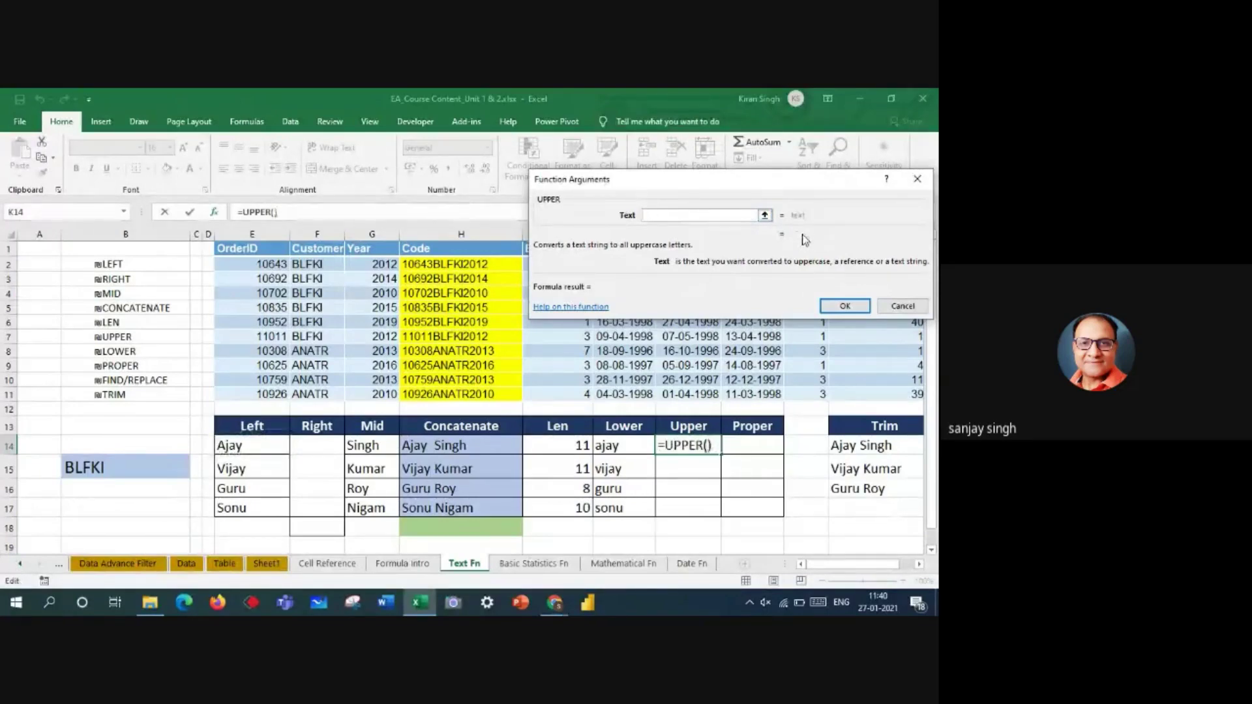
# Set J14 as the text for UPPER in K14 and fill the formula down to K17
pyautogui.click(616, 446)
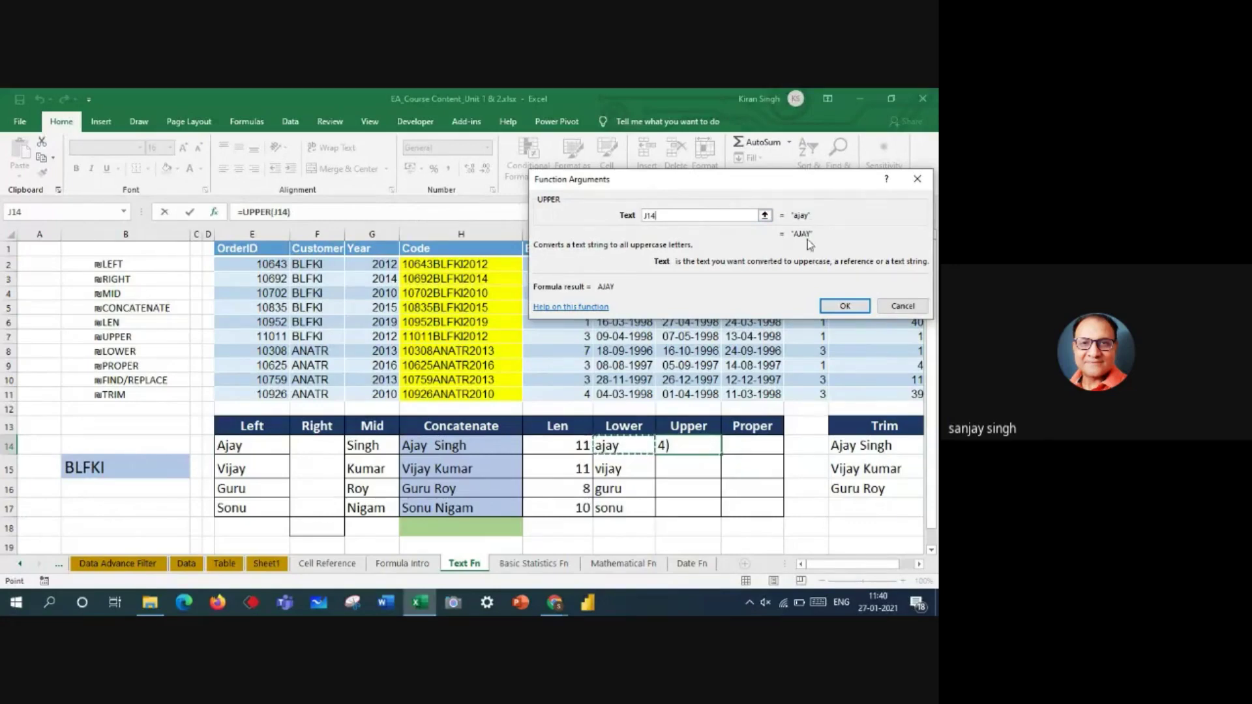
pyautogui.click(868, 315)
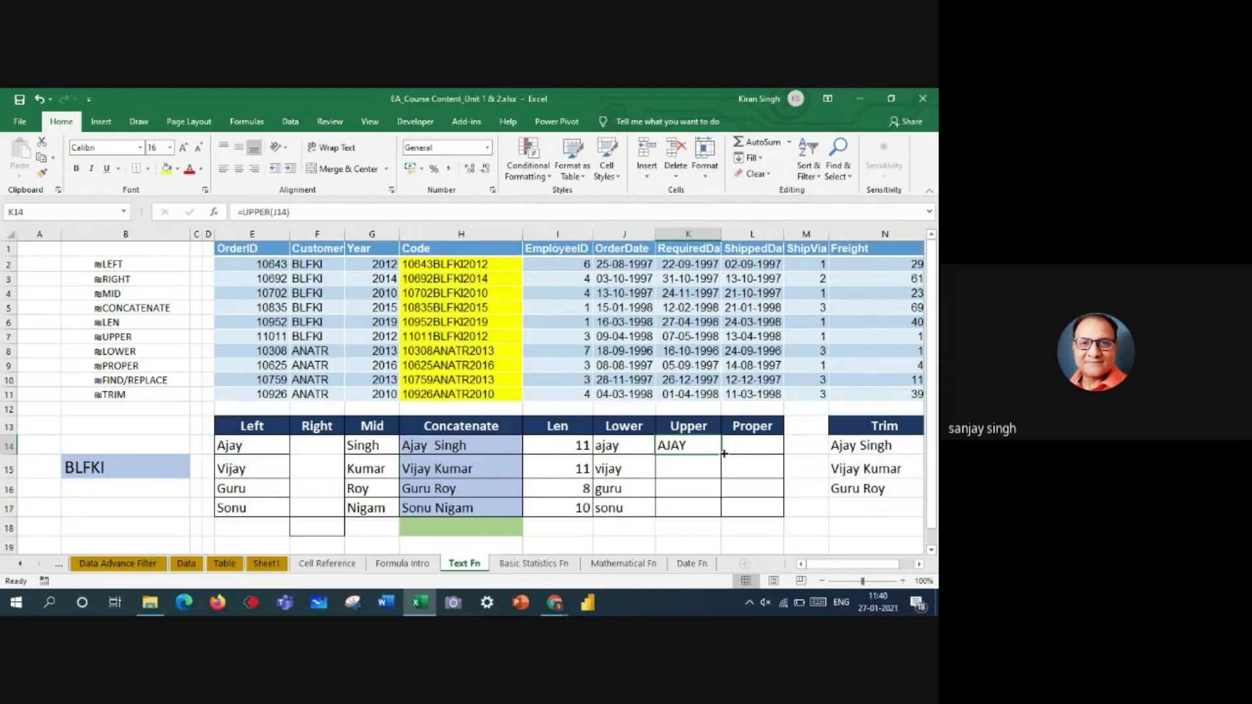
pyautogui.doubleClick(722, 452)
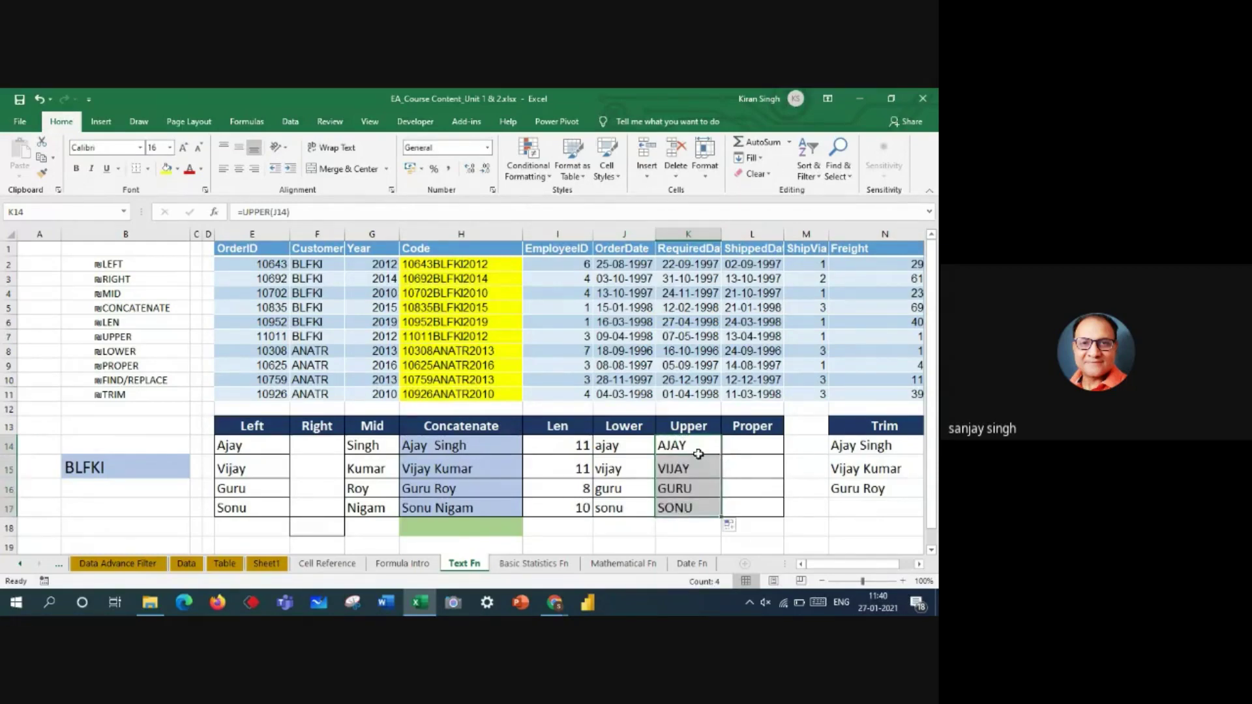
# Search for and insert the PROPER function in L14 with K14 as its text, and fill it down to L17
pyautogui.click(778, 443)
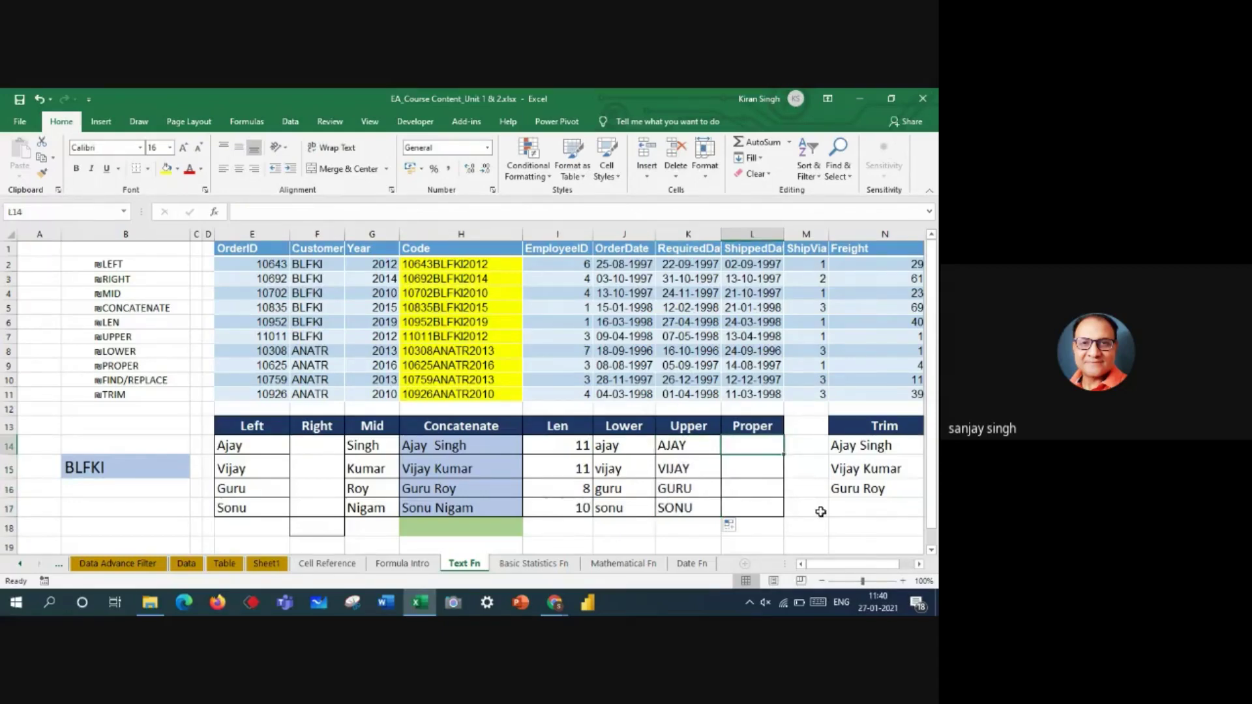
pyautogui.click(214, 213)
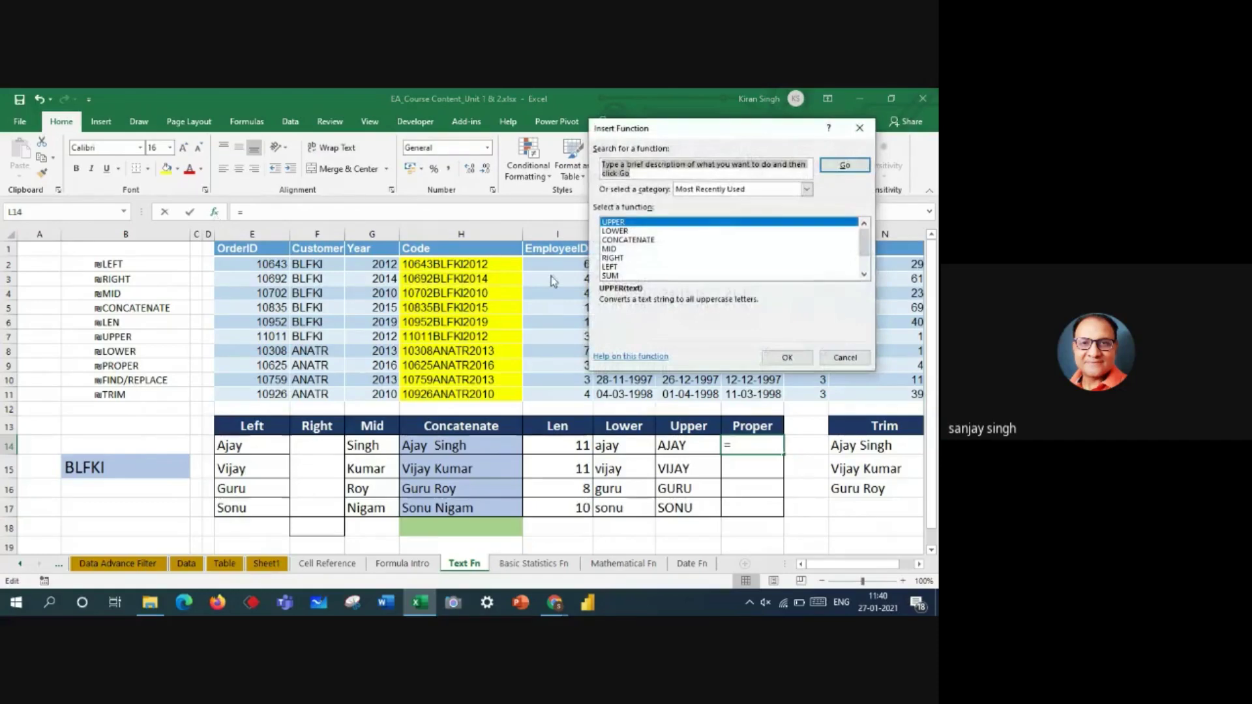
pyautogui.write('propert')
pyautogui.press('BackSpace')
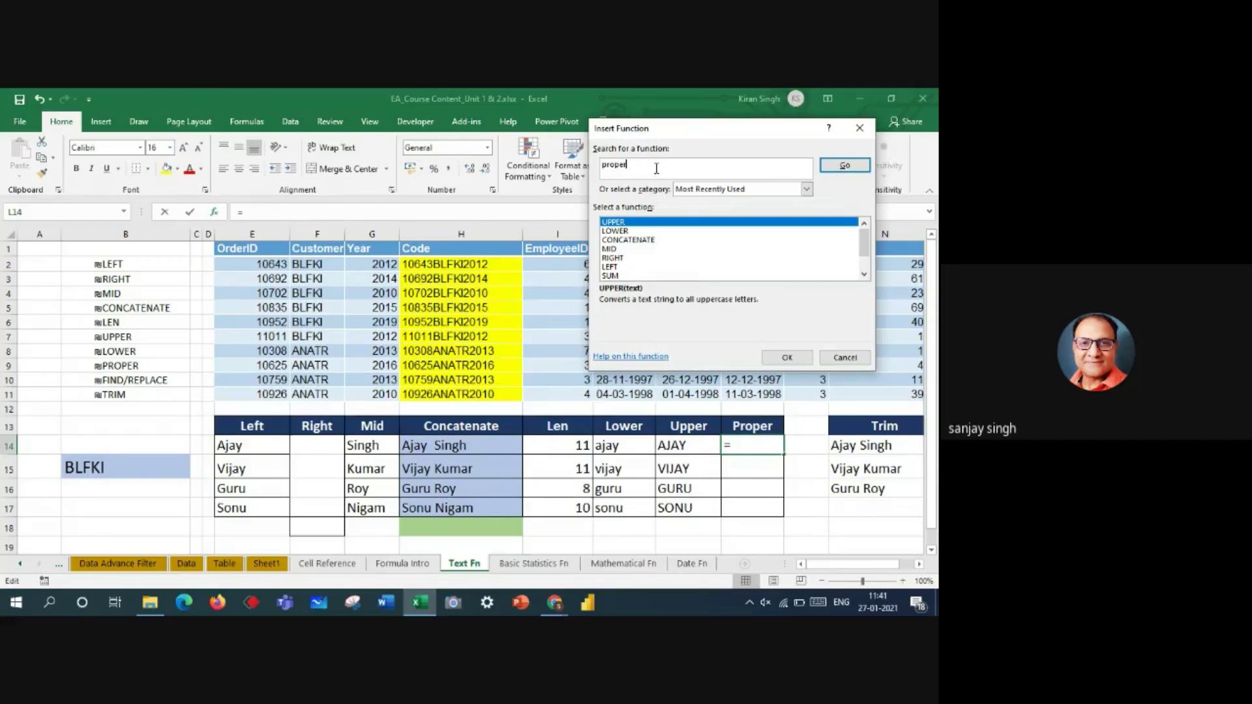
pyautogui.click(857, 171)
pyautogui.click(789, 358)
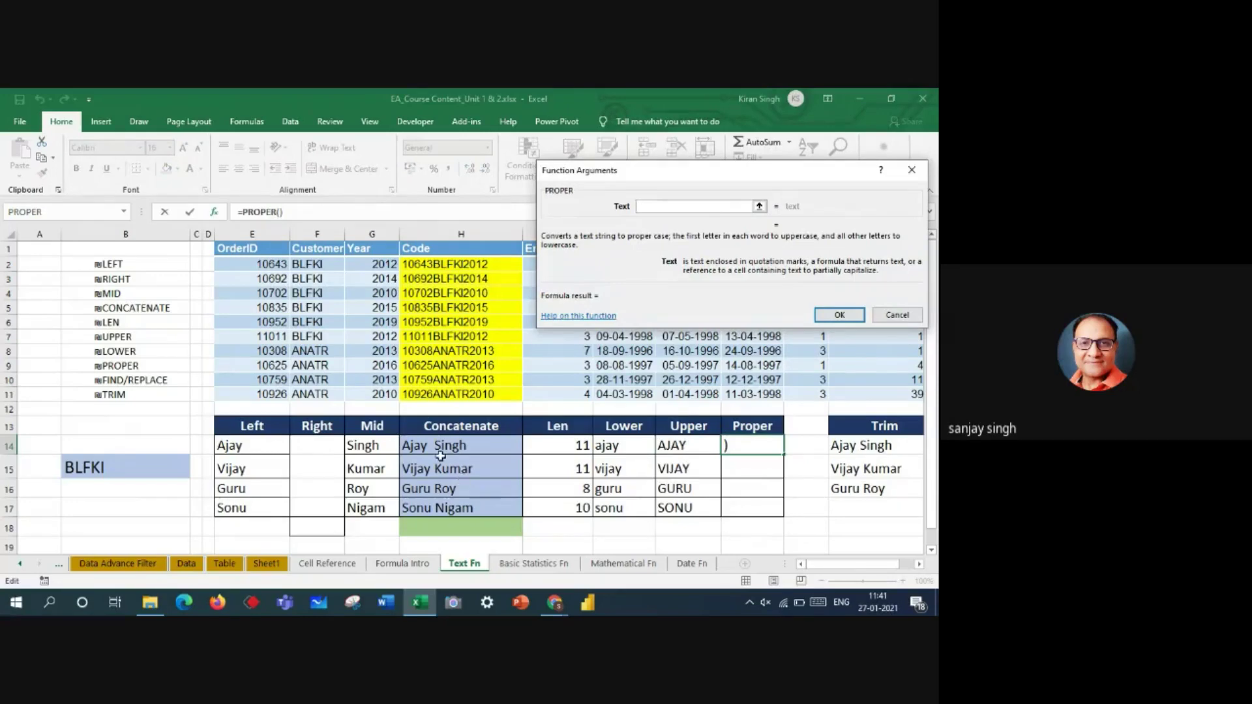
pyautogui.click(676, 446)
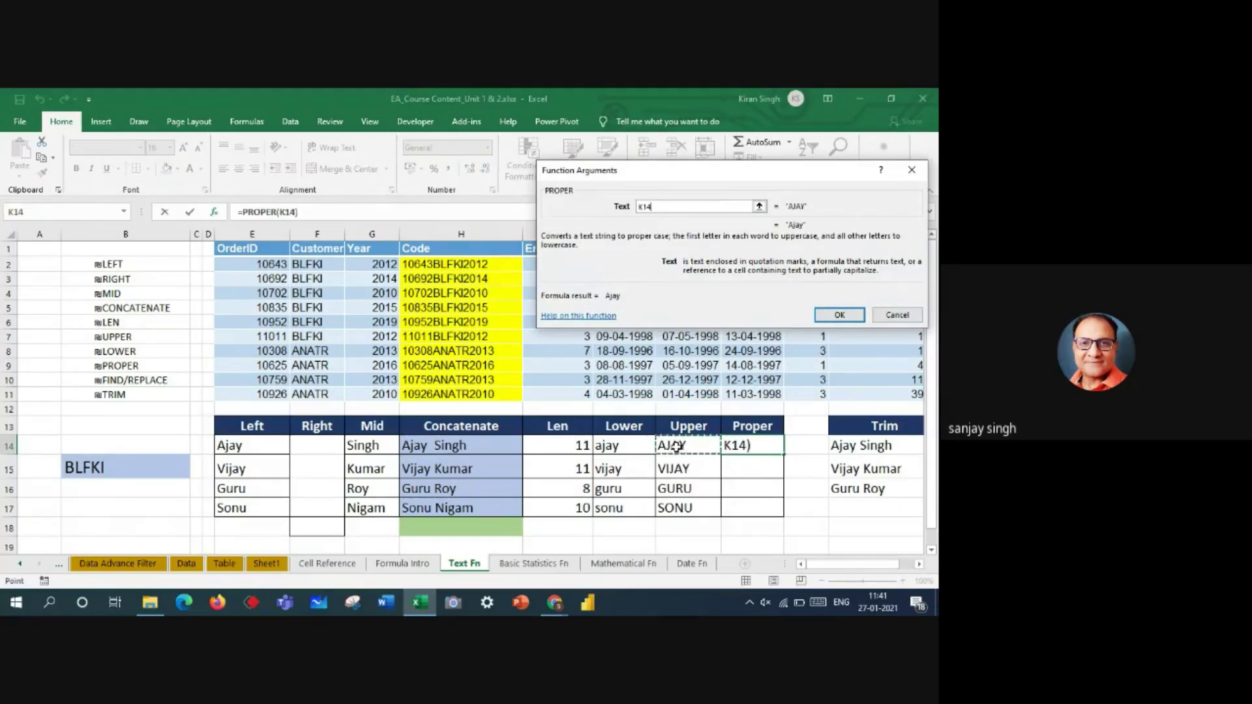
pyautogui.click(840, 315)
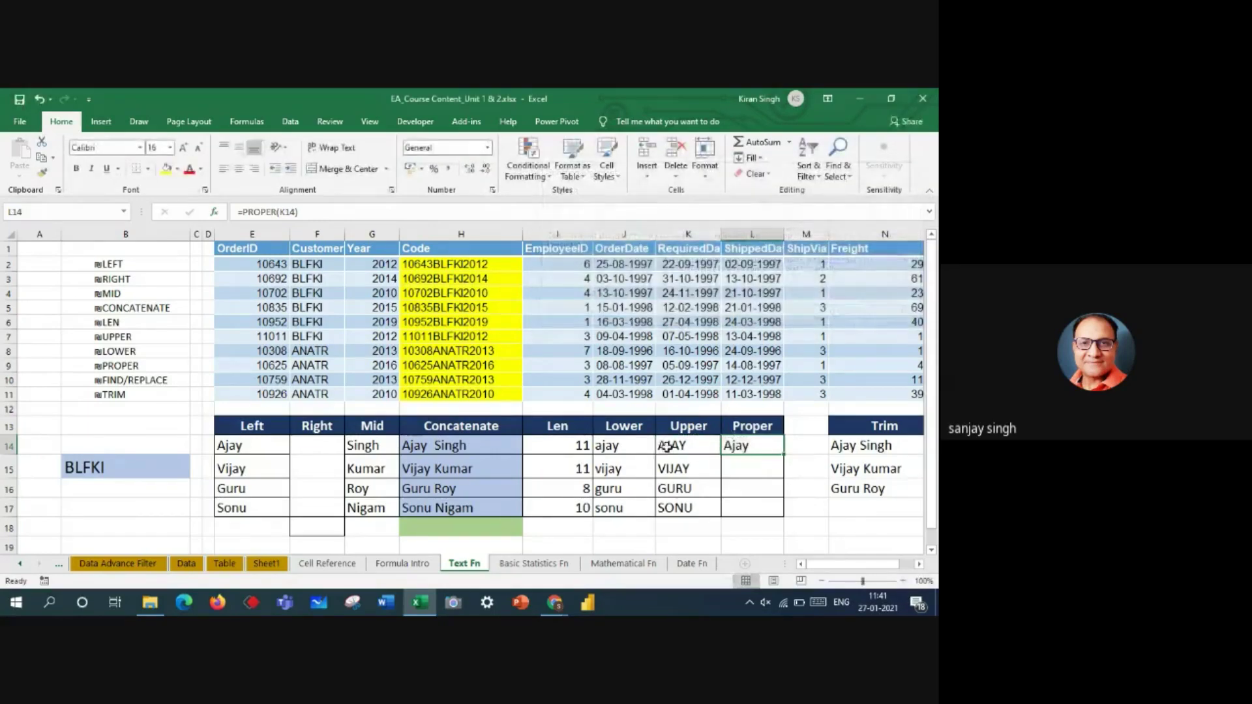
pyautogui.doubleClick(785, 452)
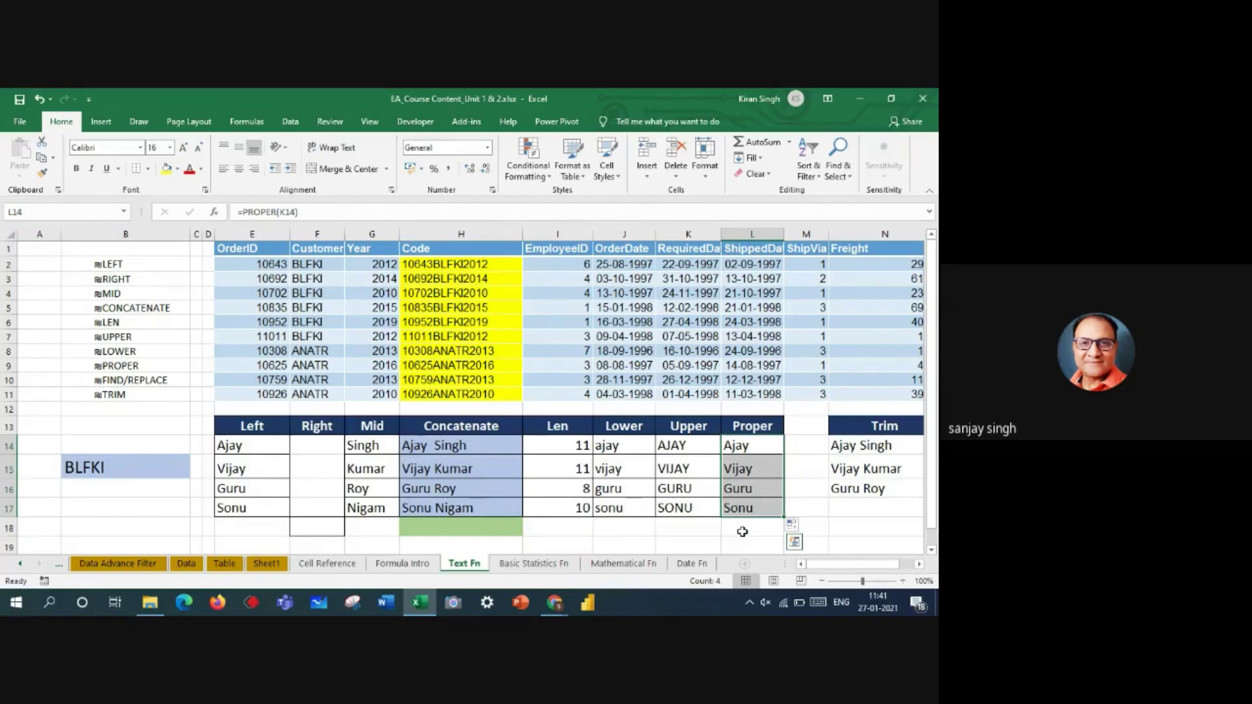
# Clear the contents of the Trim column cells N14:N17
pyautogui.click(884, 566)
pyautogui.moveTo(884, 569); pyautogui.dragTo(897, 567)
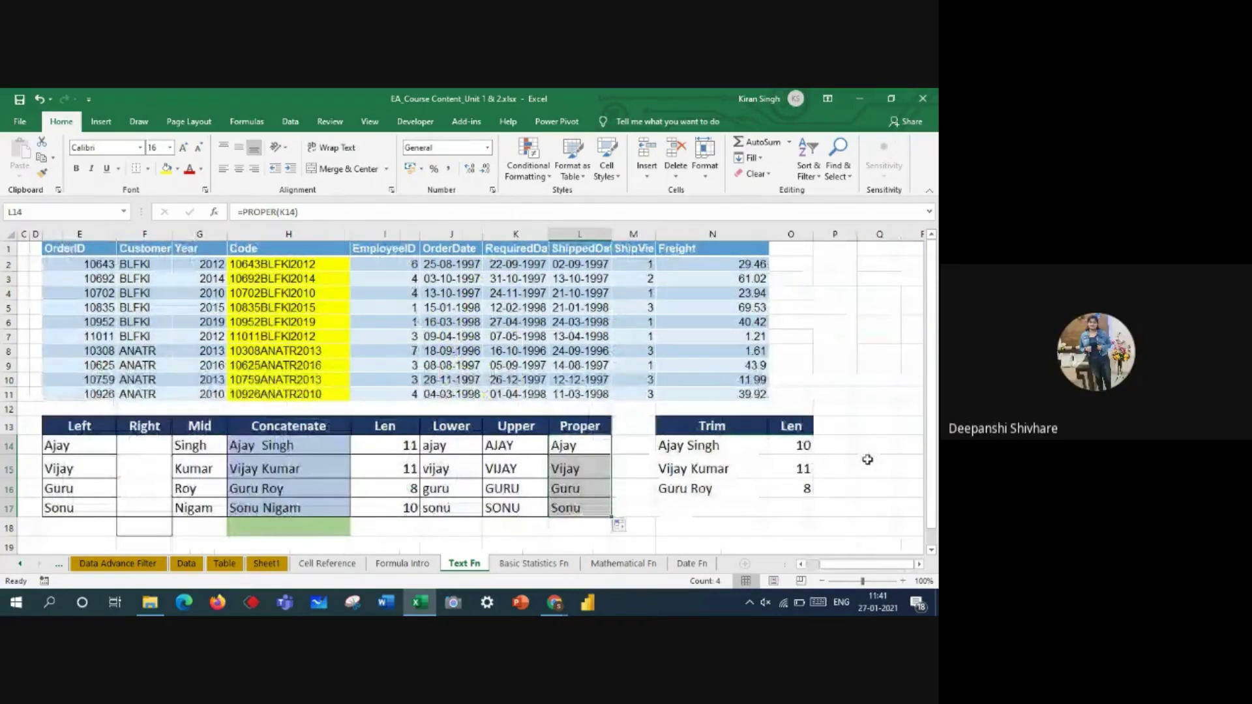
pyautogui.moveTo(864, 567); pyautogui.dragTo(865, 567)
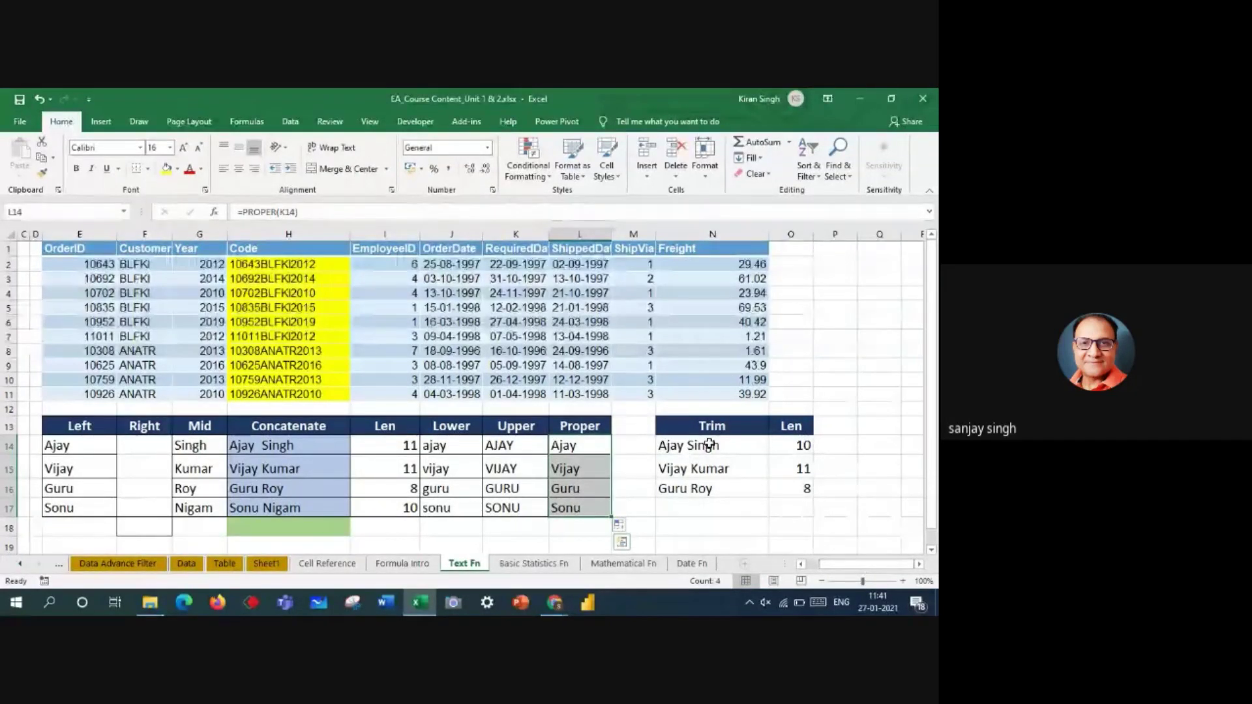
pyautogui.moveTo(710, 444); pyautogui.dragTo(713, 482)
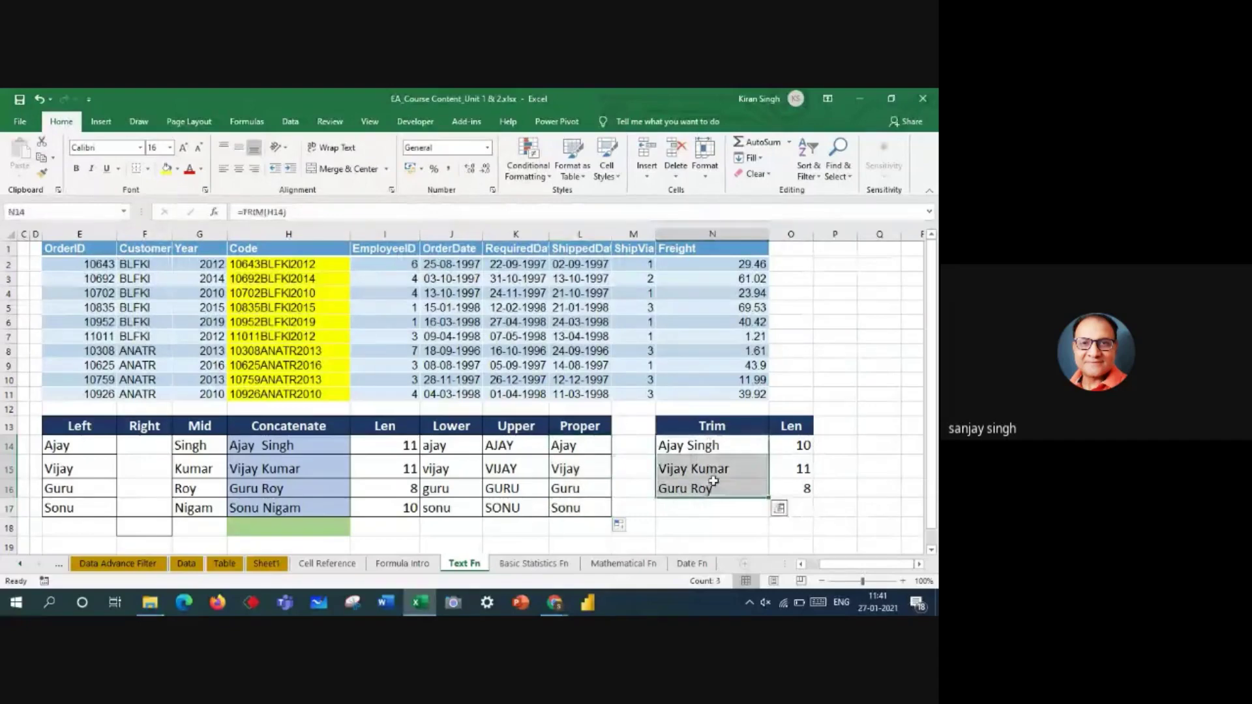
pyautogui.click(722, 444)
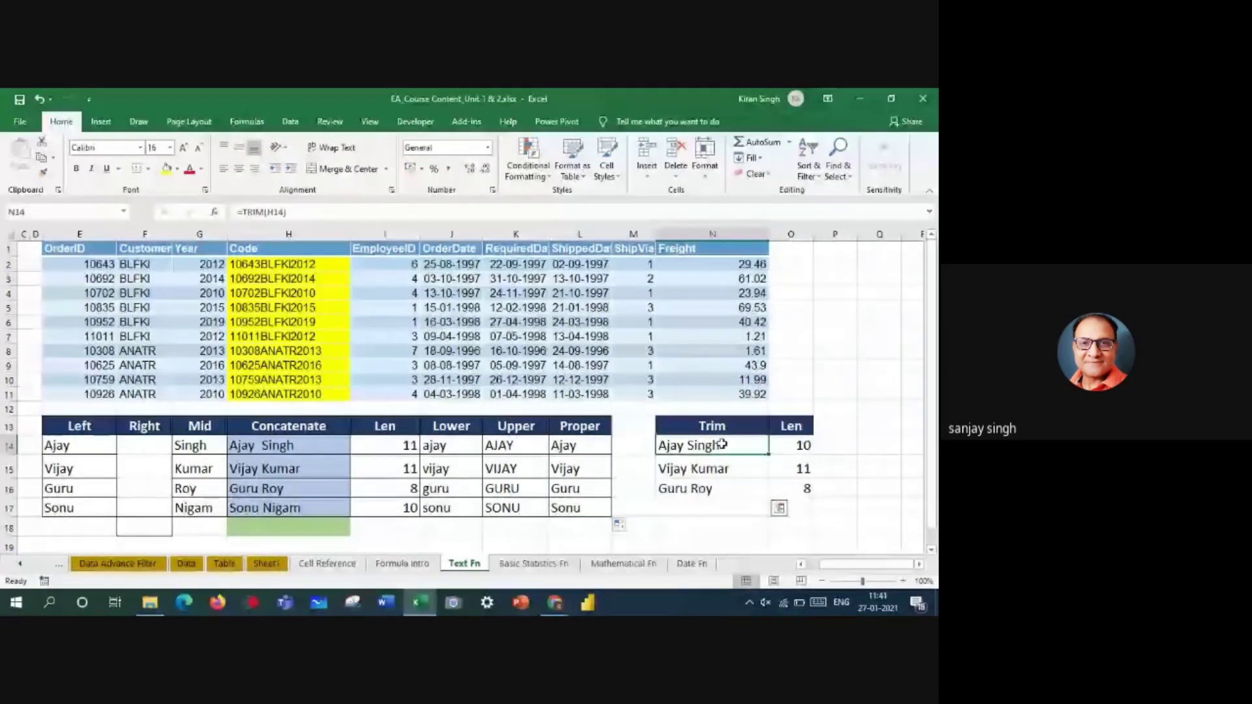
pyautogui.moveTo(723, 444); pyautogui.dragTo(728, 497)
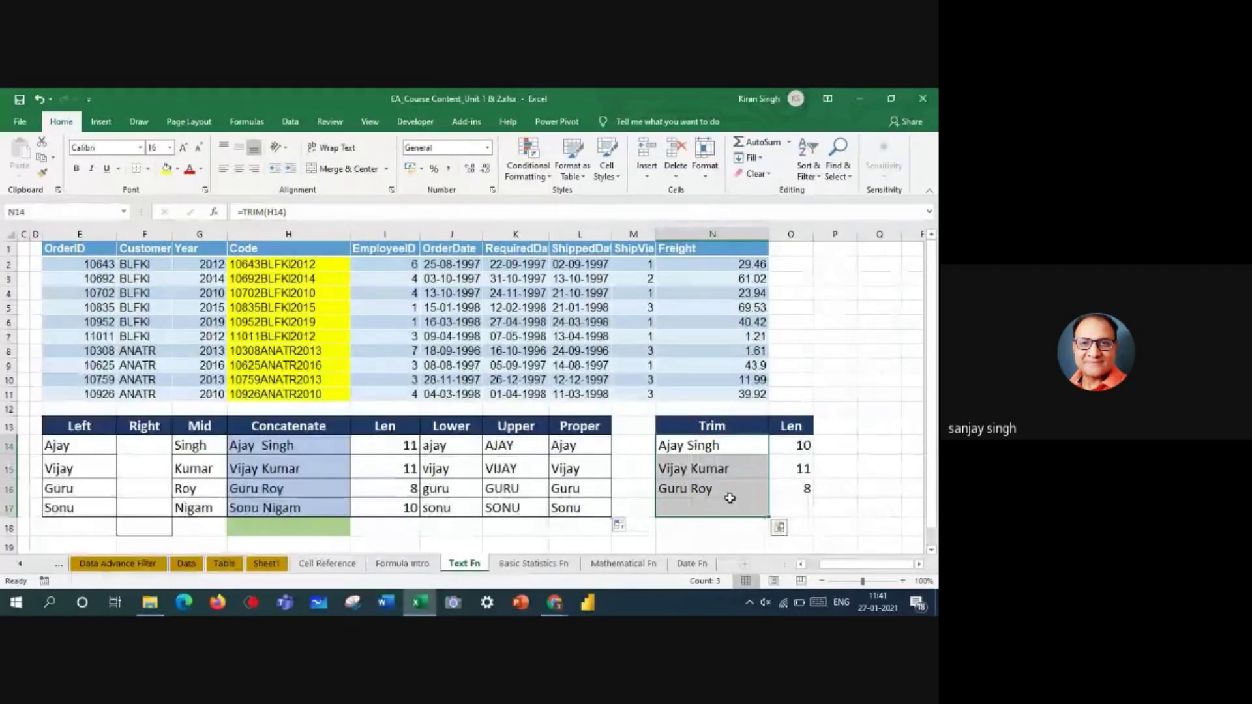
pyautogui.press('Delete')
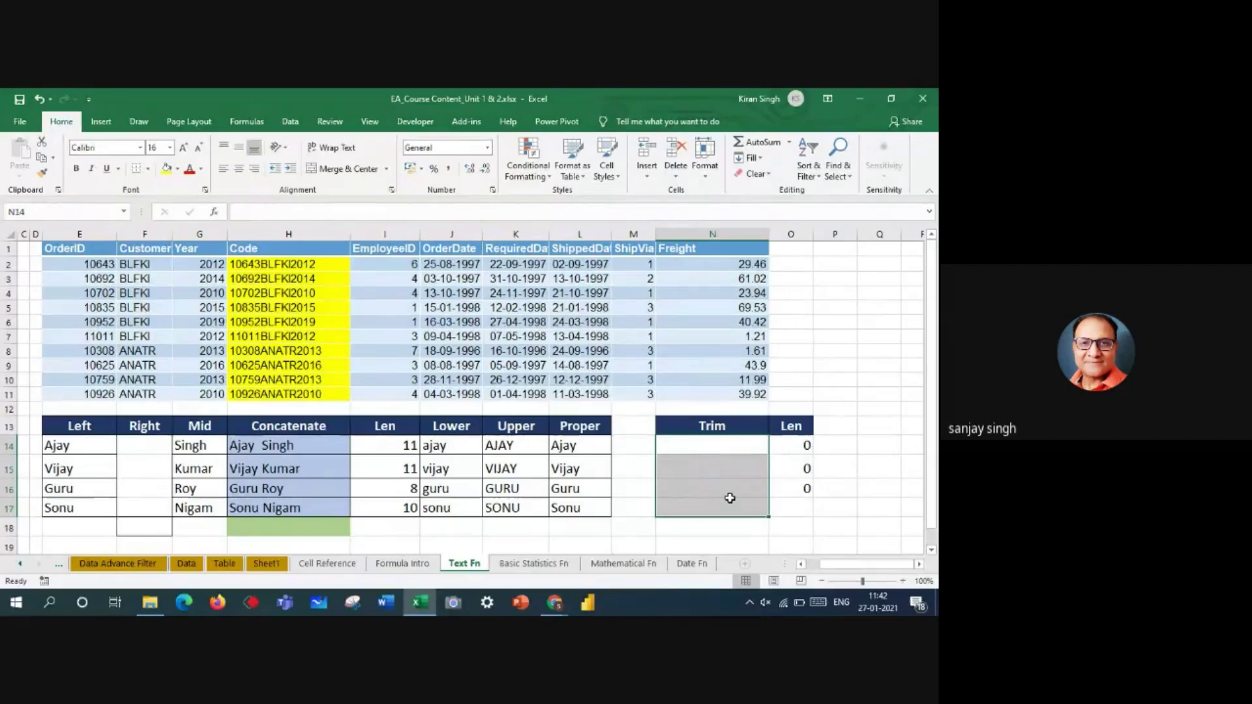
# Review the CONCATENATE formula in H14 without changing it
pyautogui.doubleClick(265, 443)
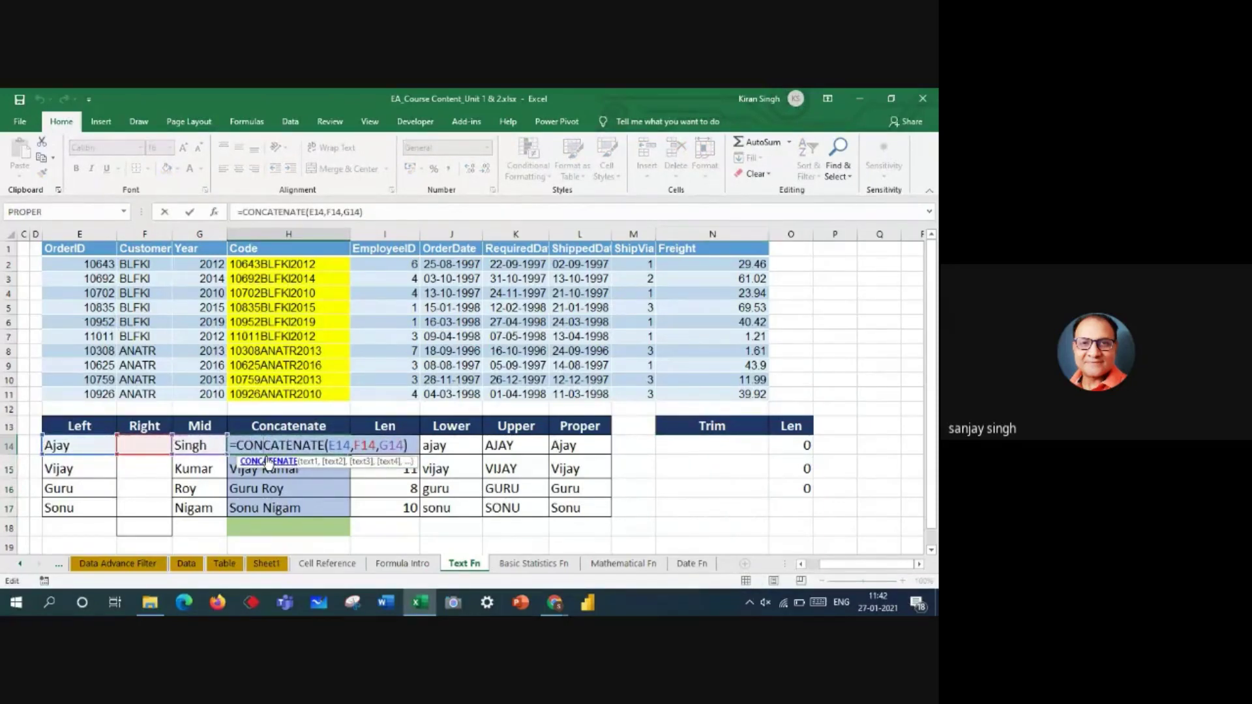
pyautogui.press('Return')
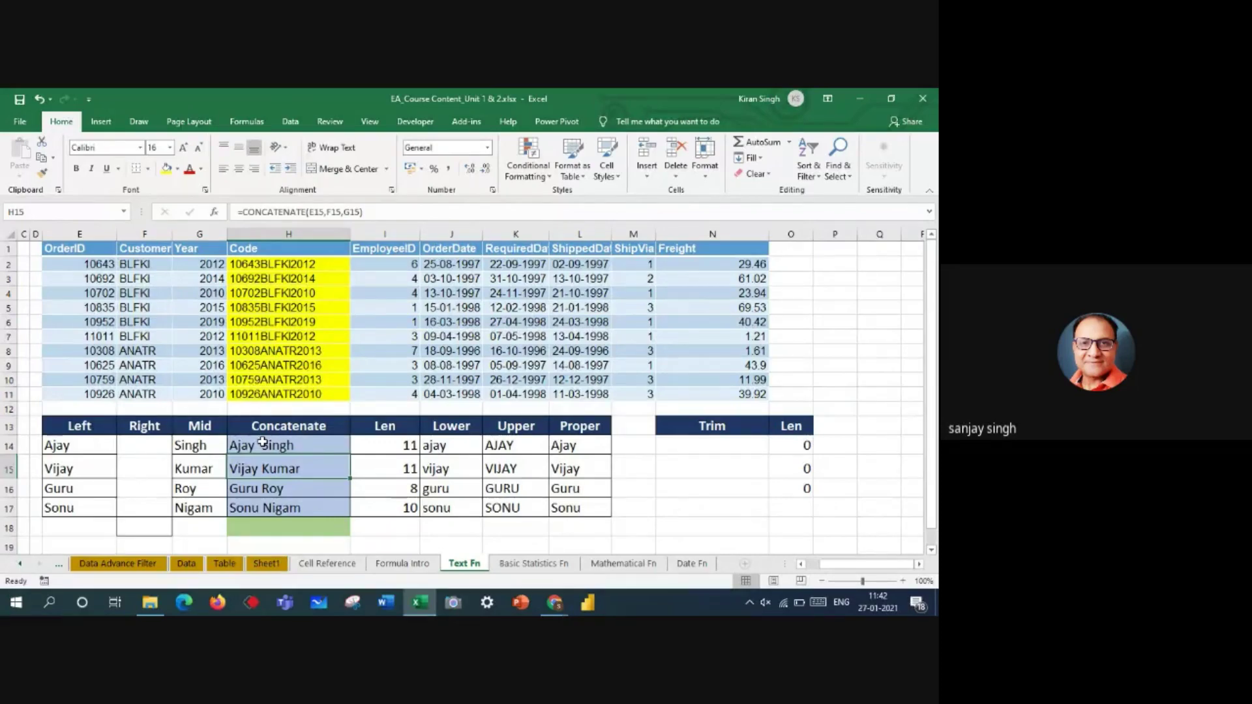
pyautogui.doubleClick(262, 445)
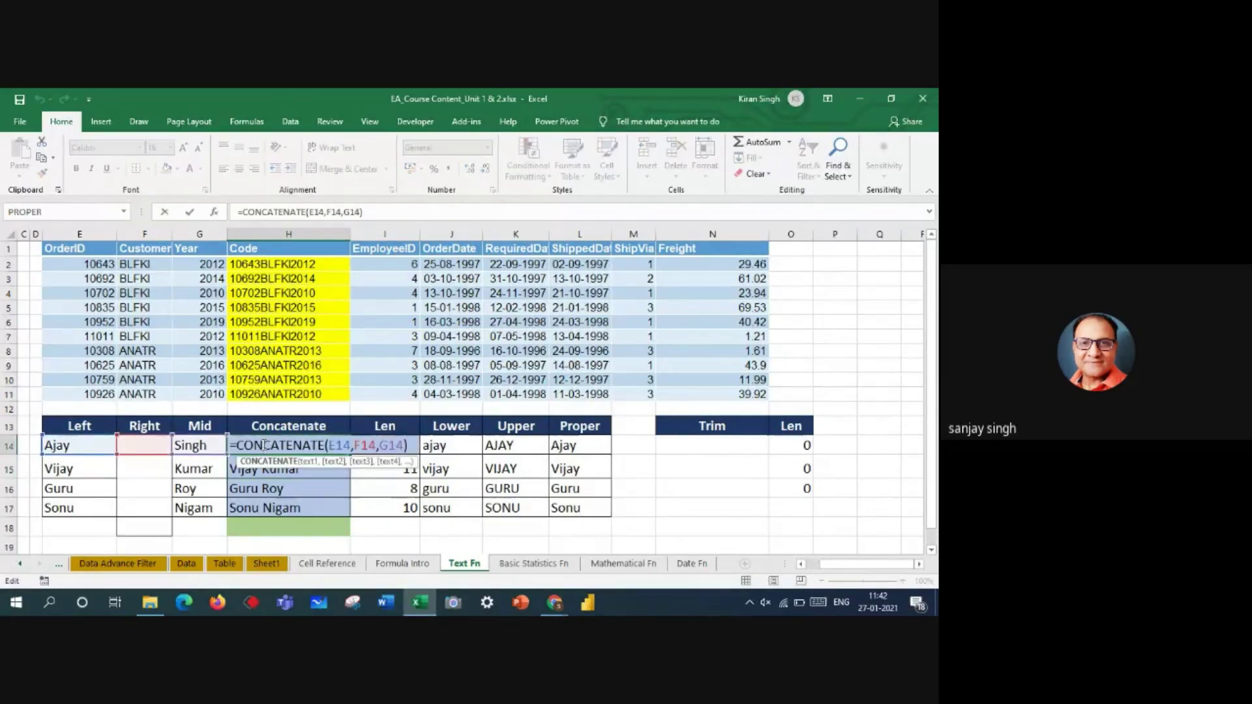
pyautogui.press('Return')
# Copy the Concatenate cells H14:H17 into the blank column starting at M14 and widen column M
pyautogui.moveTo(277, 443); pyautogui.dragTo(279, 509)
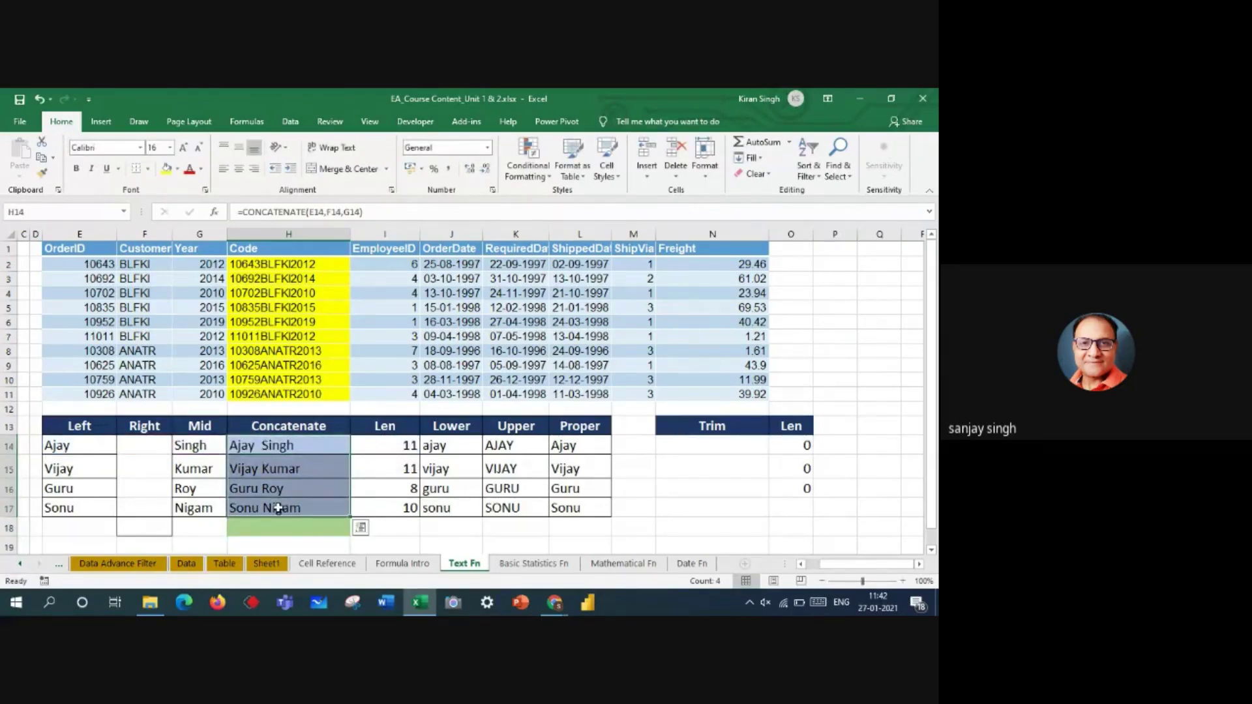
pyautogui.hotkey('ctrl', 'c')
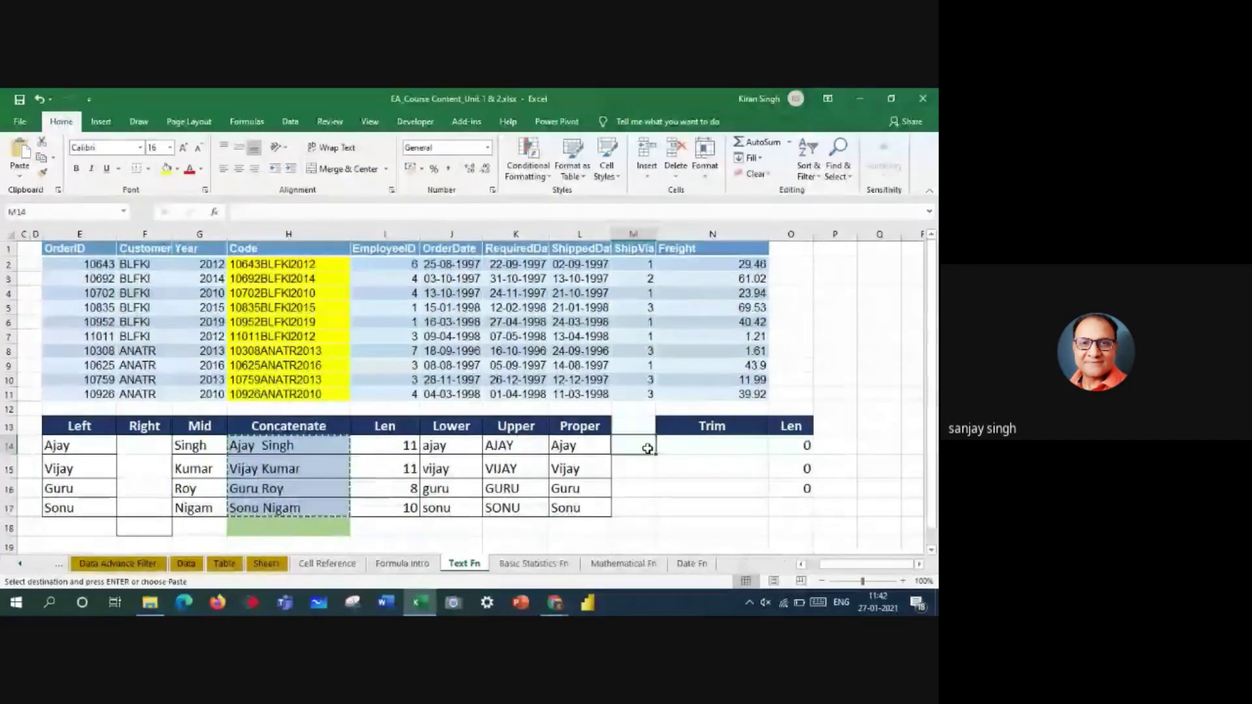
pyautogui.click(648, 449)
pyautogui.hotkey('ctrl', 'v')
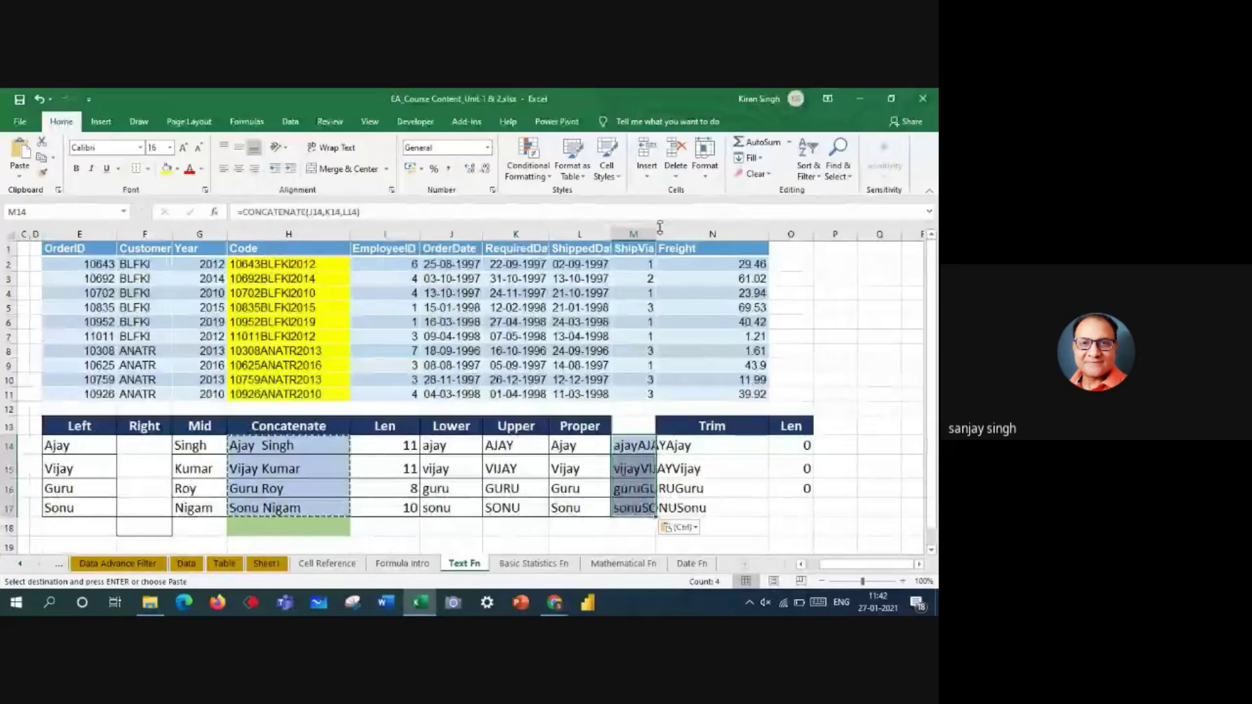
pyautogui.doubleClick(652, 235)
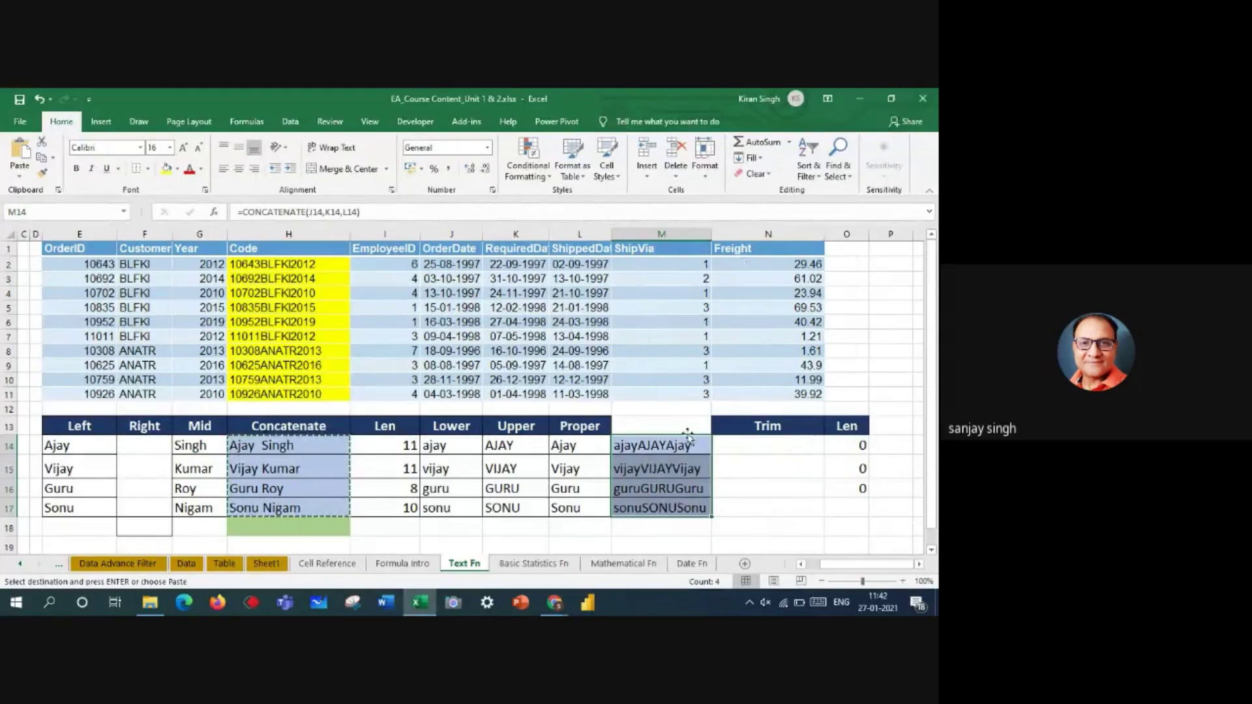
pyautogui.moveTo(714, 233); pyautogui.dragTo(768, 232)
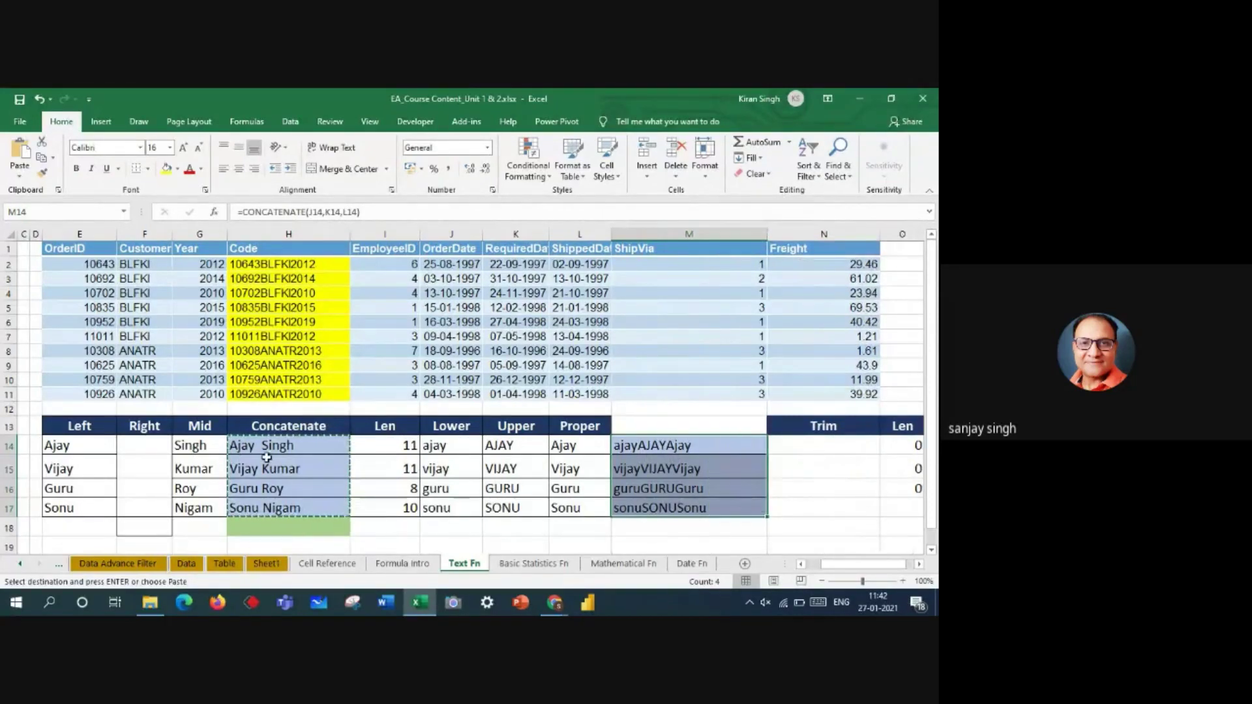
# Paste the copied Concatenate formulas over M14:M17 again
pyautogui.moveTo(279, 450); pyautogui.dragTo(286, 513)
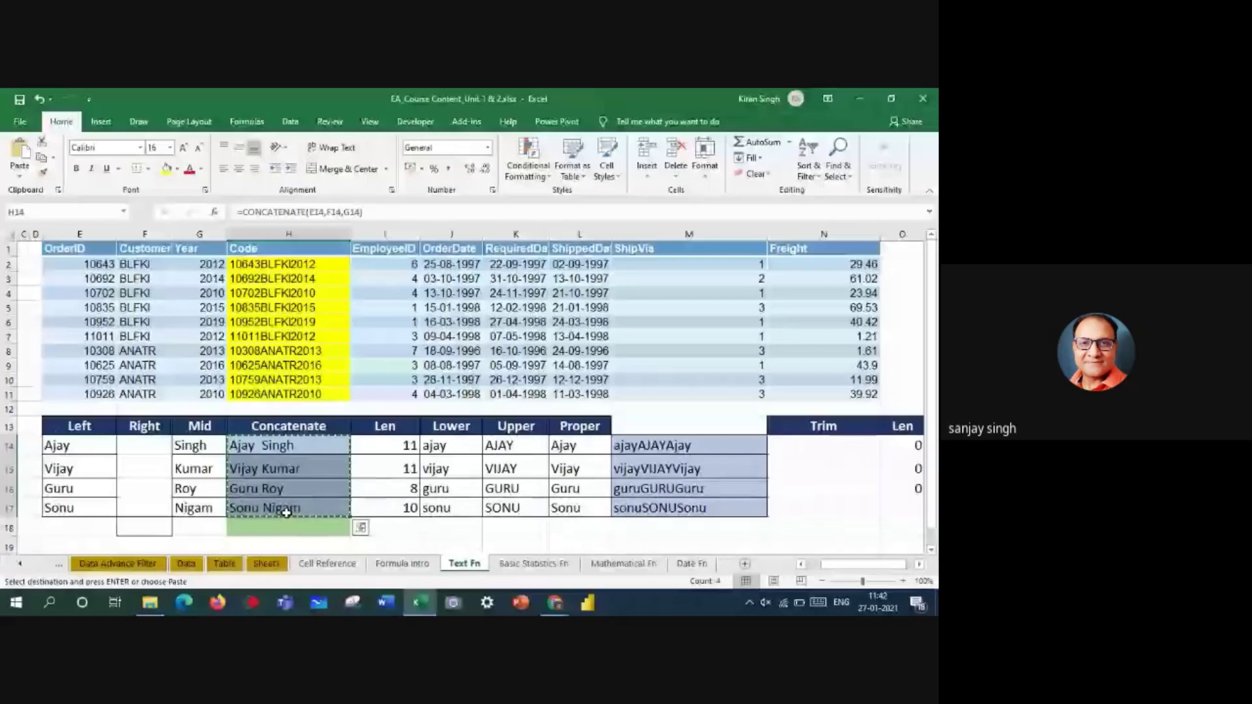
pyautogui.click(671, 445)
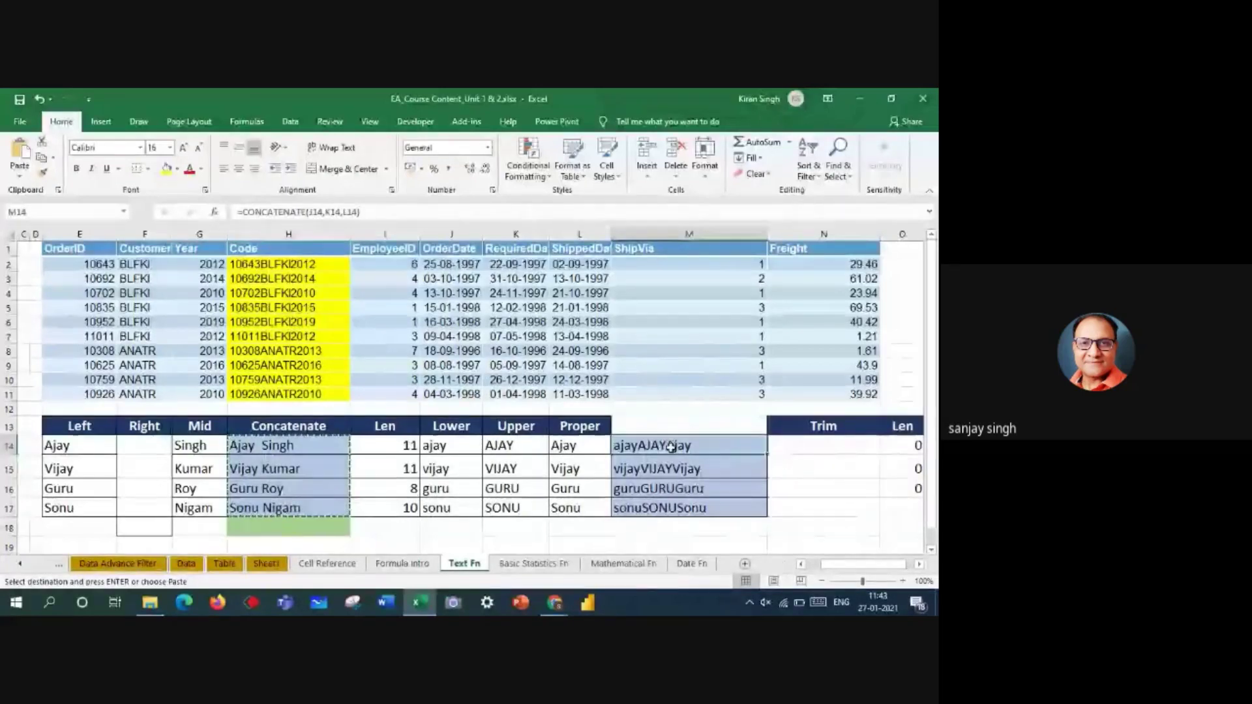
pyautogui.hotkey('ctrl', 'v')
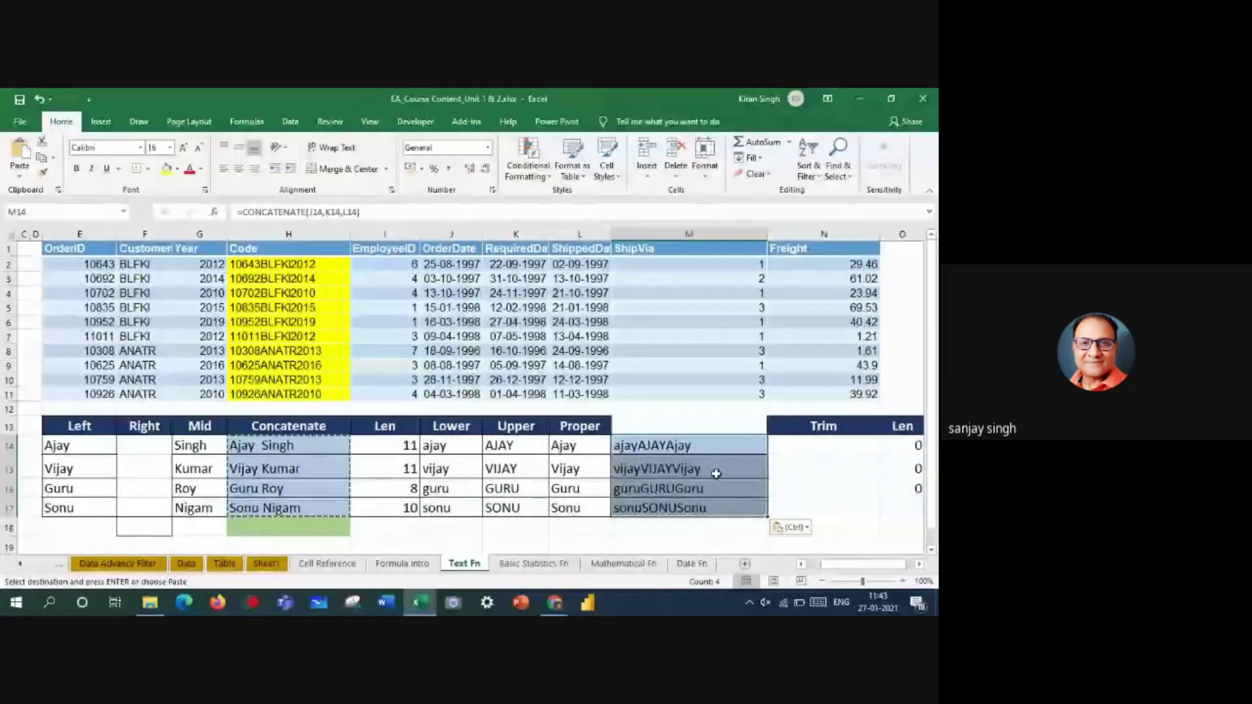
# Paste the copied Concatenate cells as values only into the Trim column starting at N14
pyautogui.click(807, 446)
pyautogui.rightClick(808, 446)
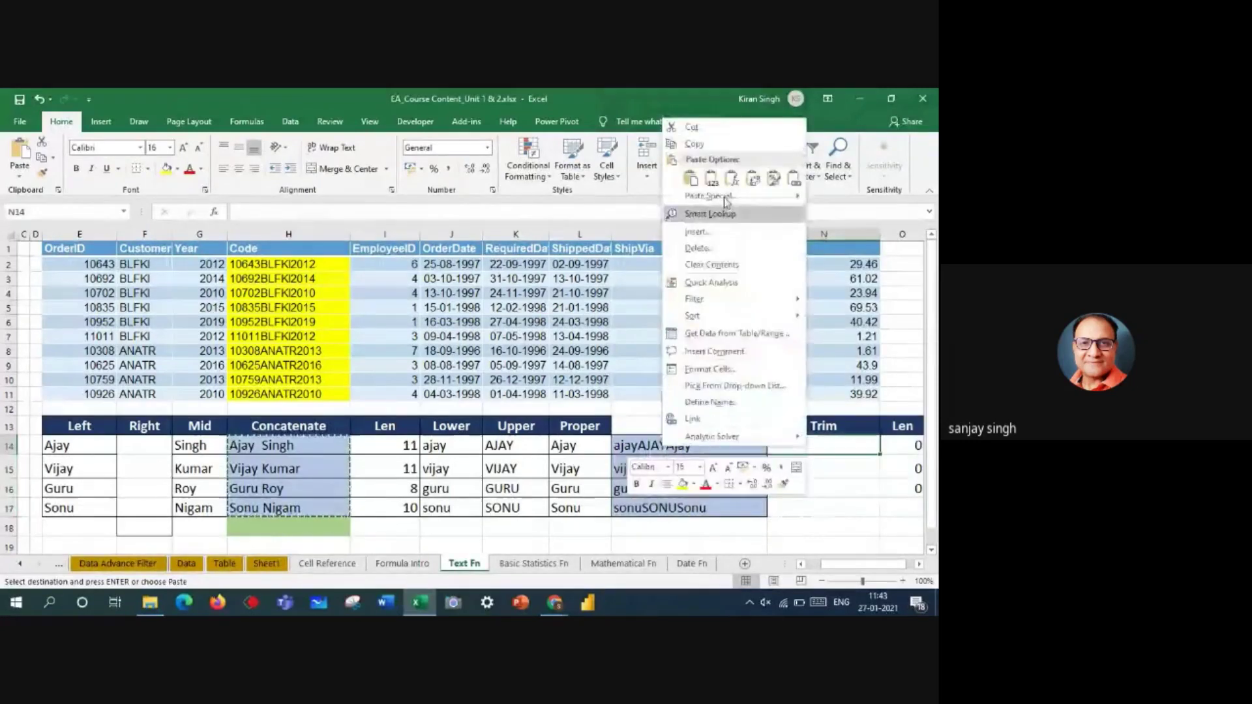
pyautogui.click(711, 180)
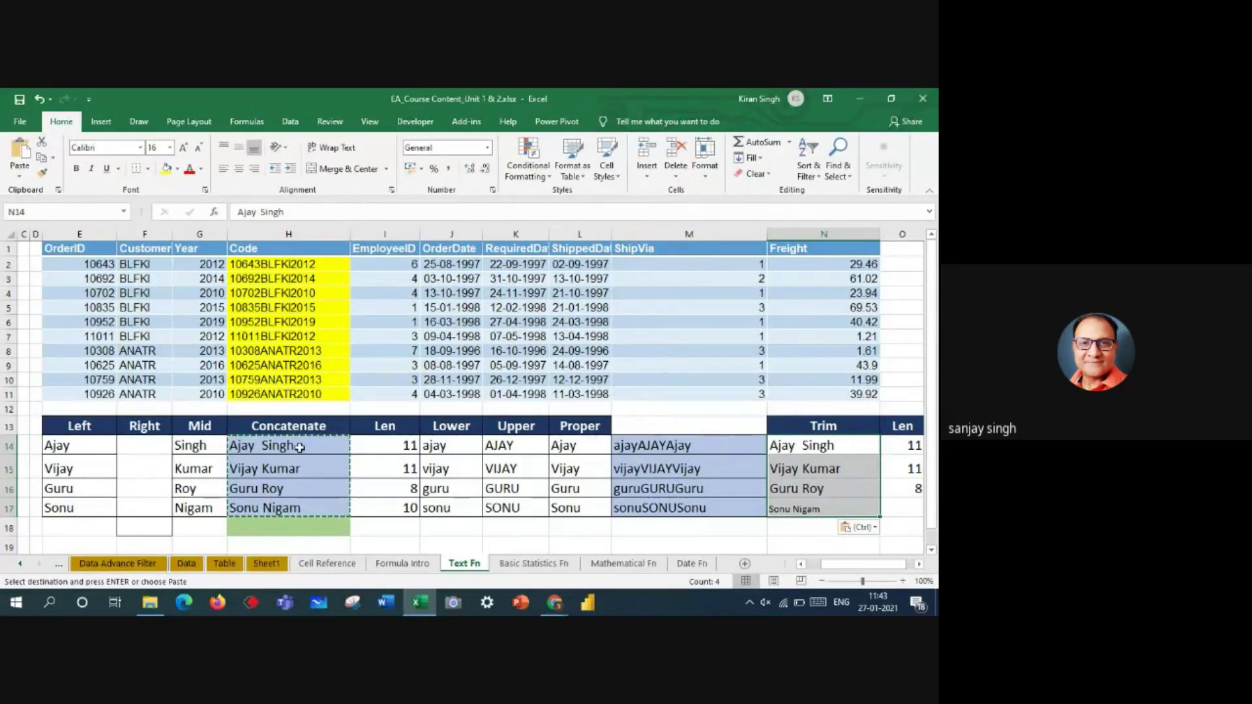
# Compare the cell references in the CONCATENATE formula in H14 with those in the copied formula in M14
pyautogui.click(740, 446)
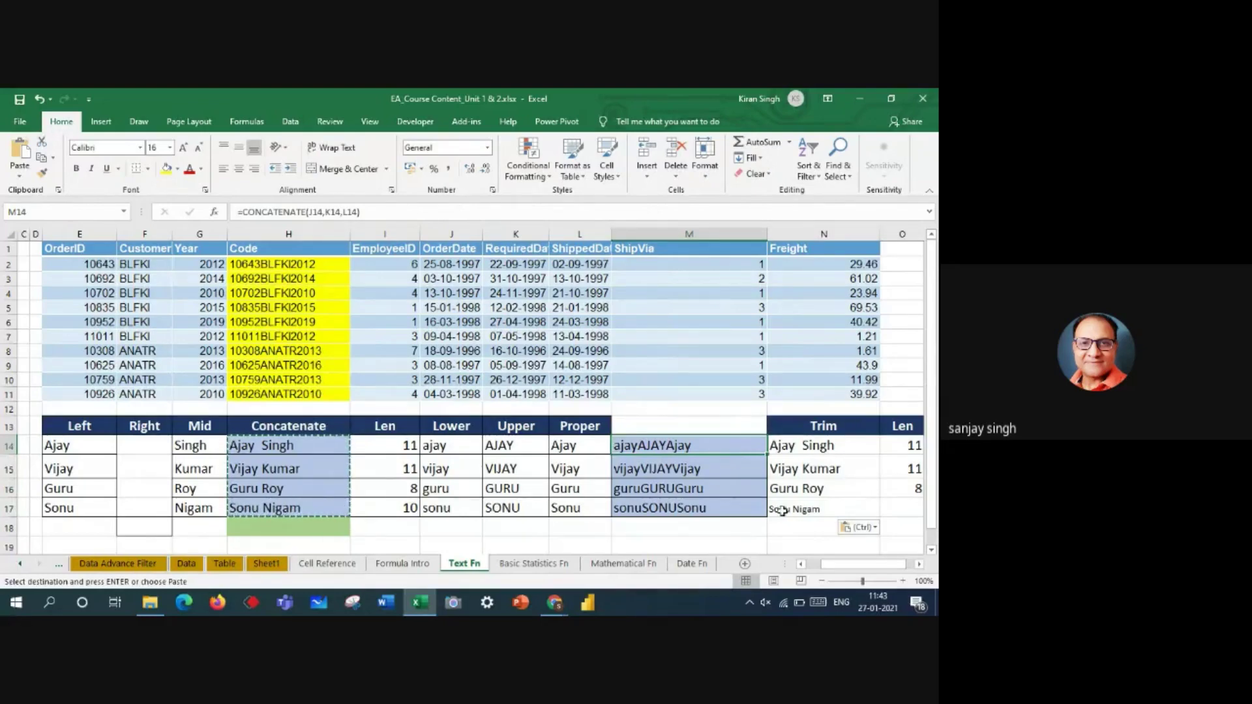
pyautogui.click(788, 540)
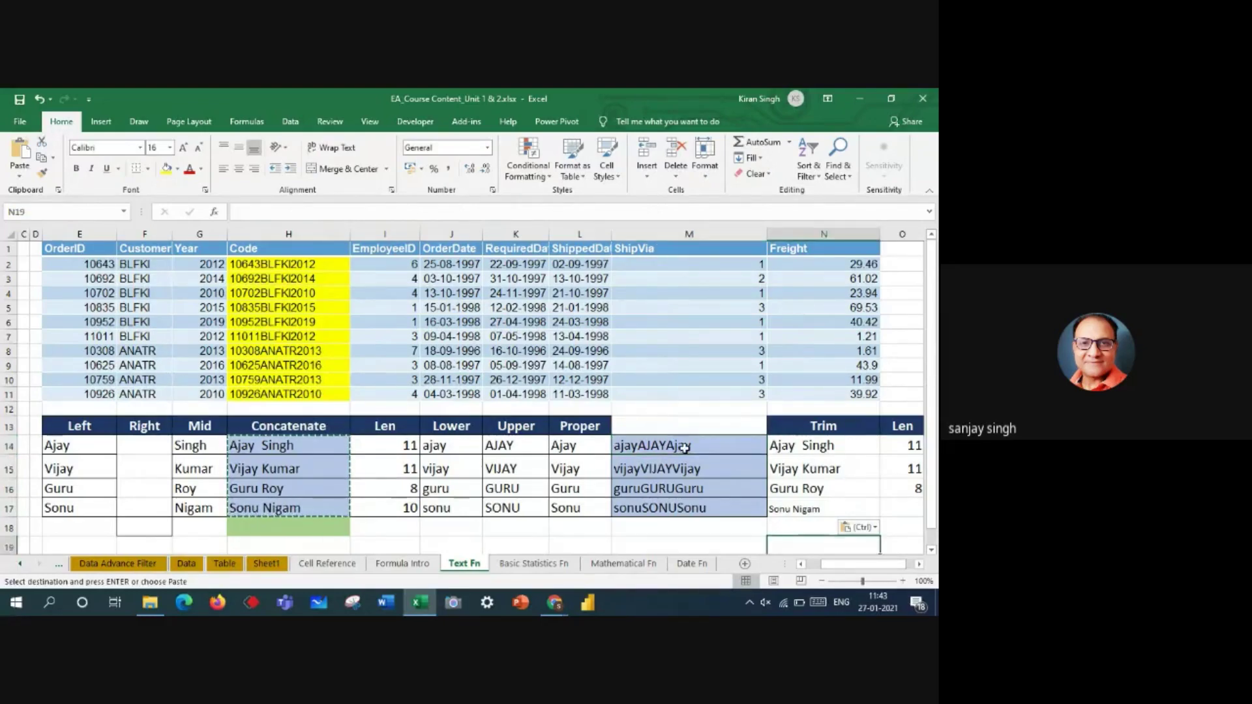
pyautogui.click(279, 448)
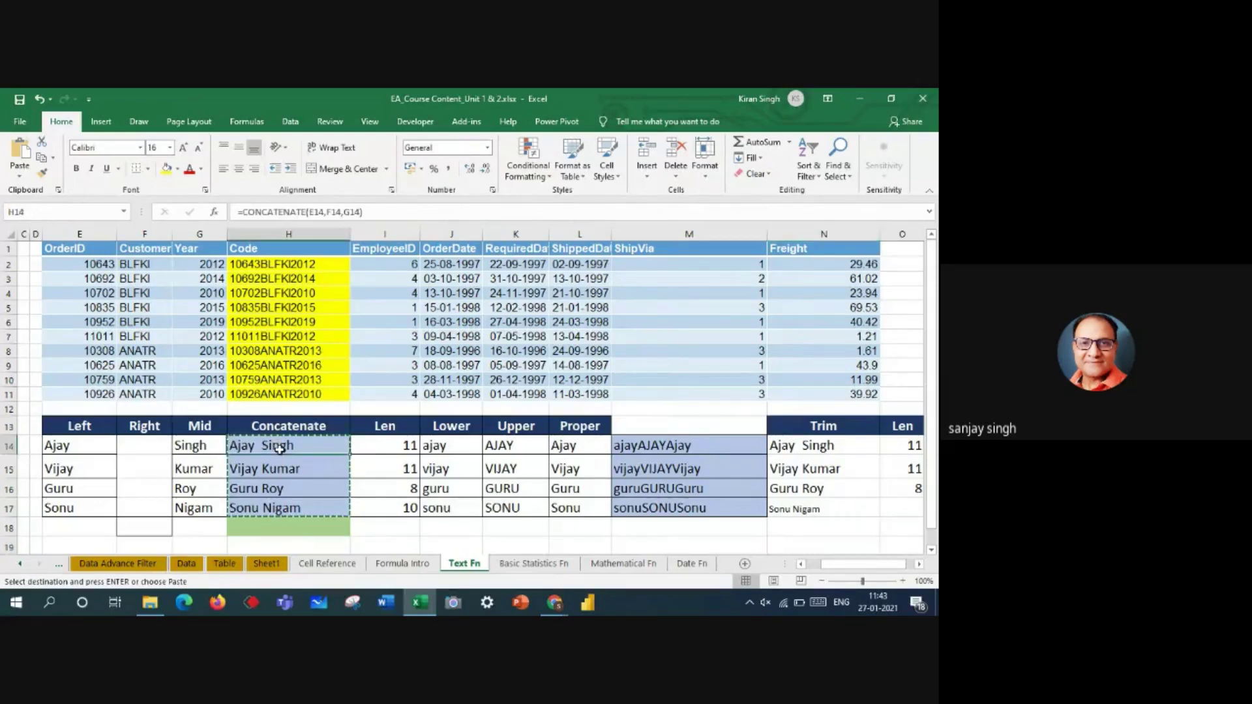
pyautogui.doubleClick(279, 448)
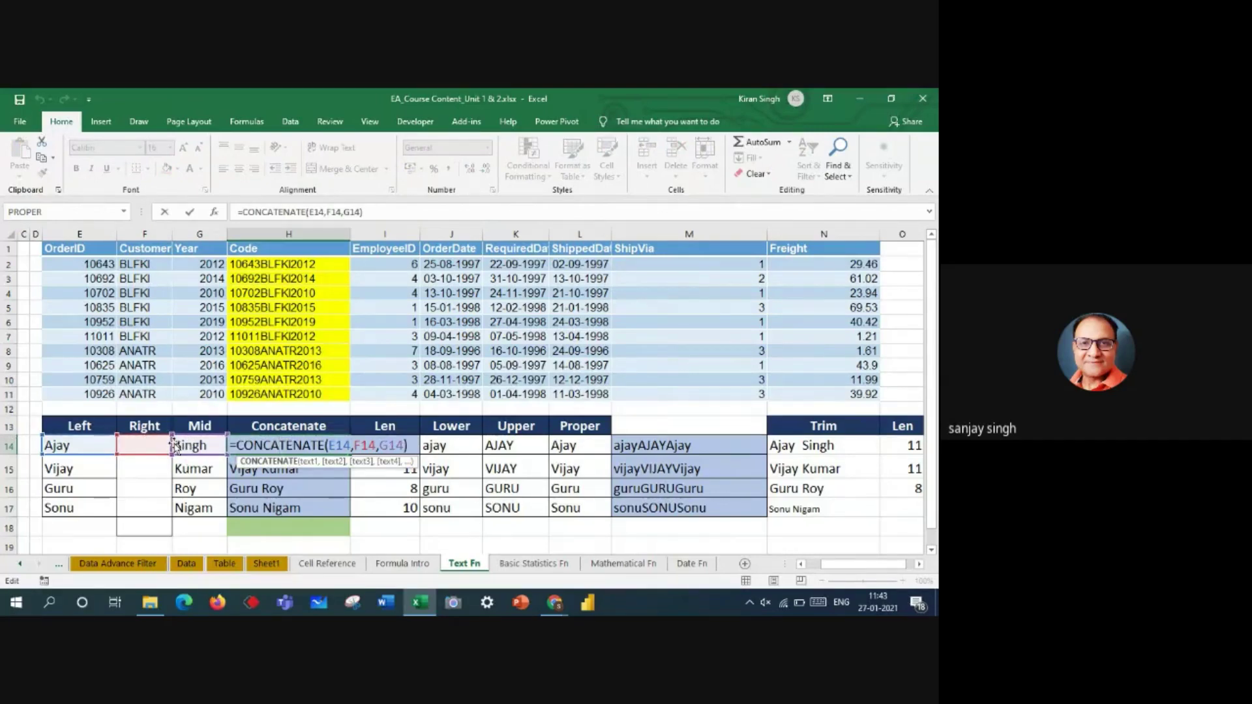
pyautogui.press('Return')
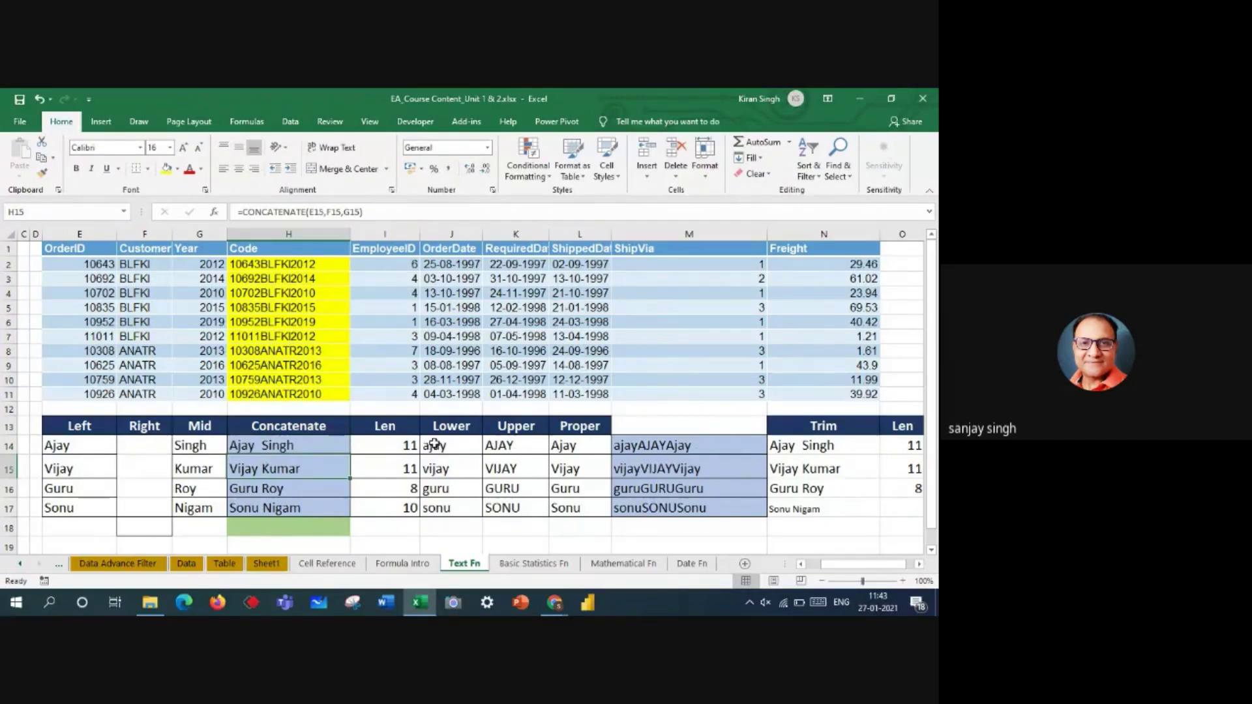
pyautogui.doubleClick(696, 445)
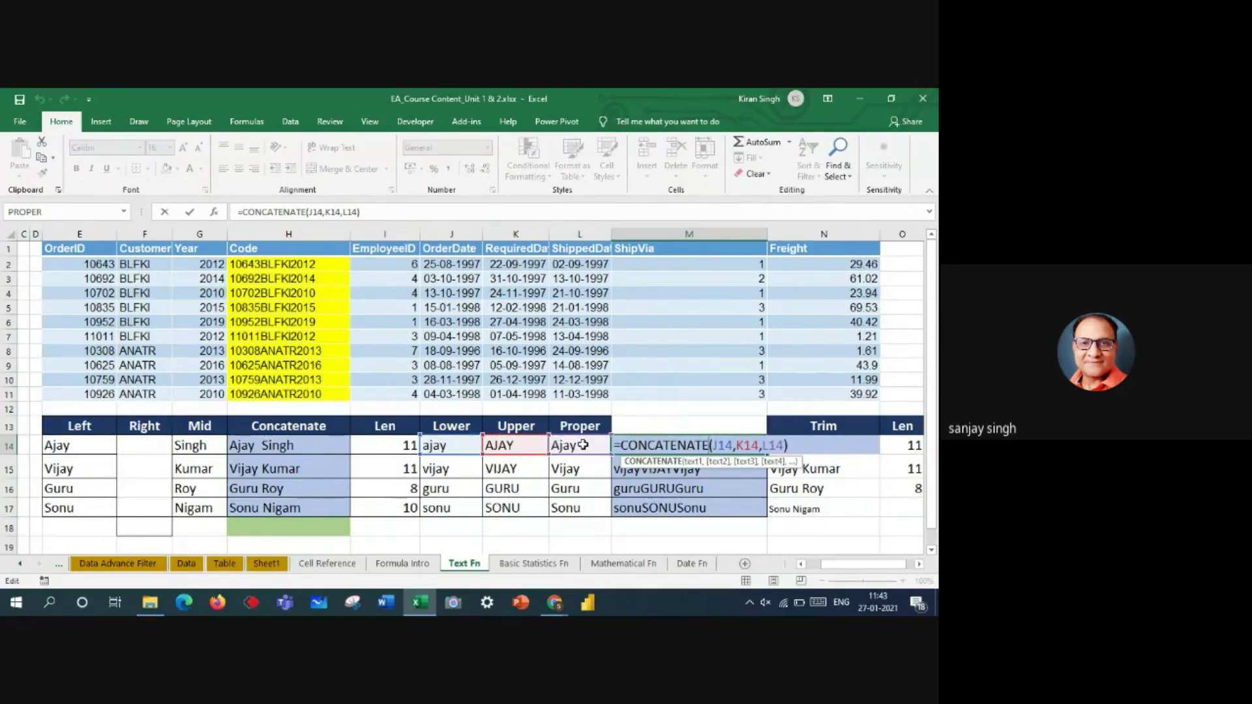
pyautogui.press('Return')
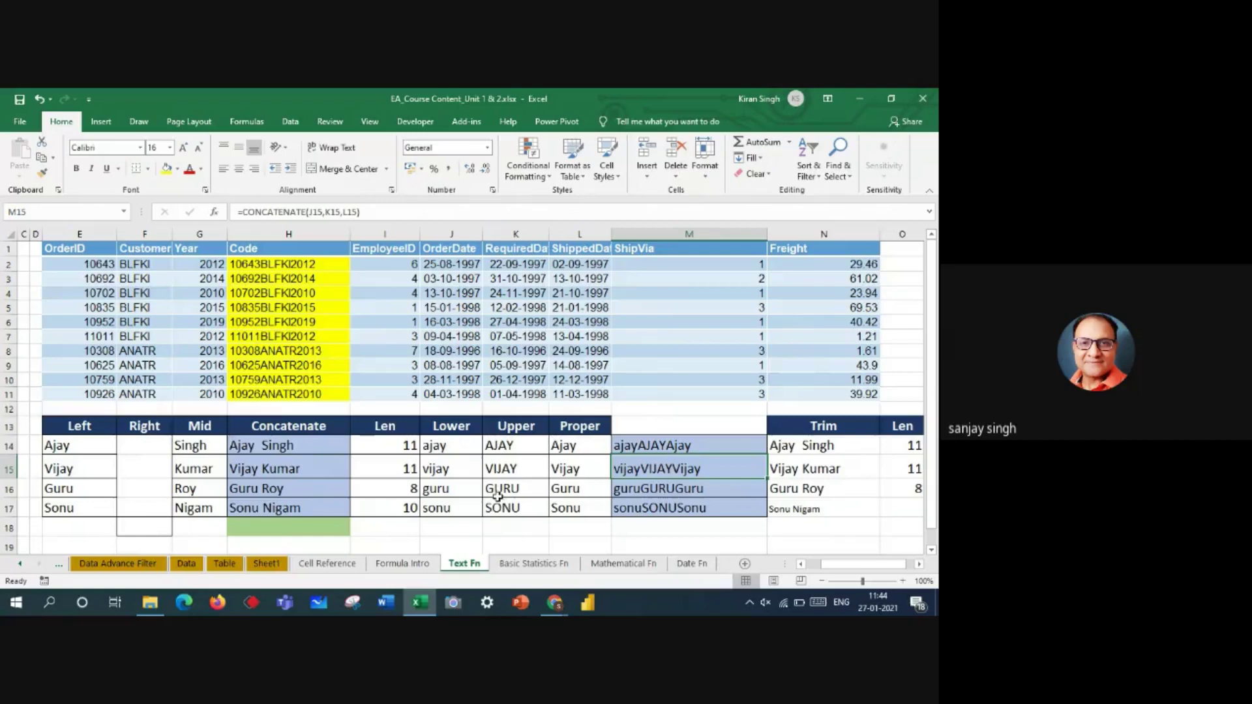
# Copy H14:H17 and paste it at M14 using Paste Special with the Values option
pyautogui.click(657, 445)
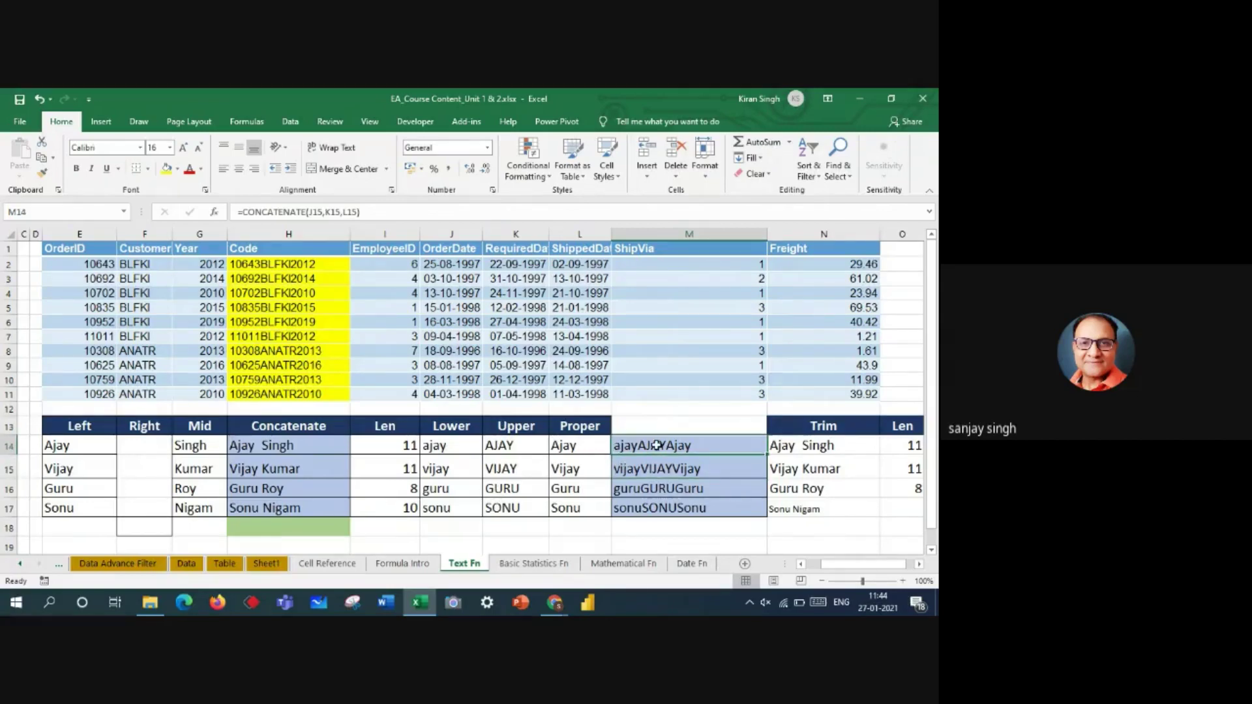
pyautogui.rightClick(657, 446)
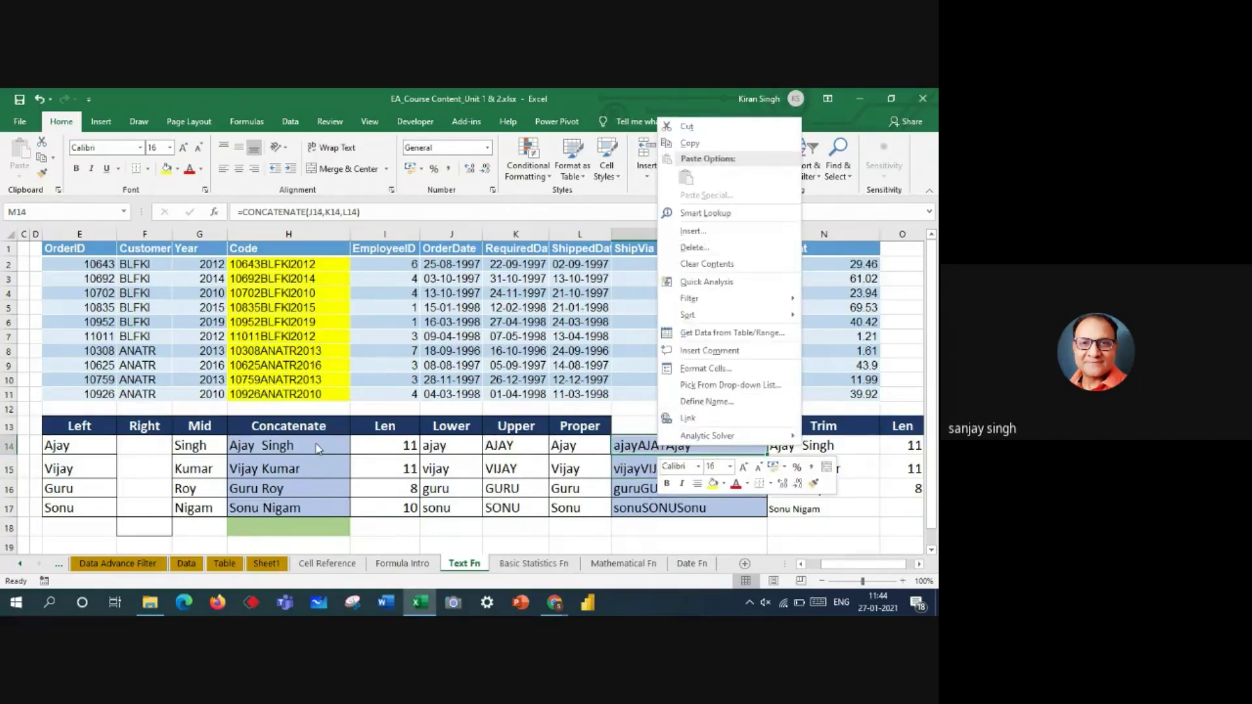
pyautogui.moveTo(317, 449); pyautogui.dragTo(313, 498)
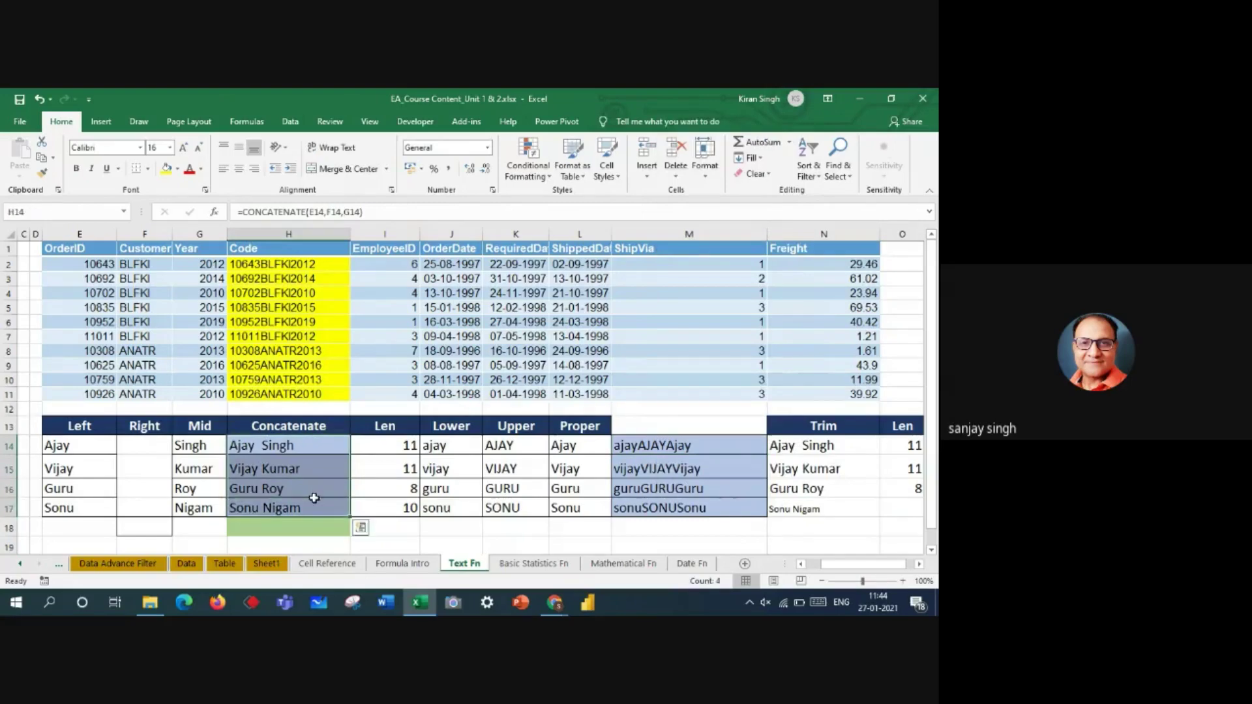
pyautogui.rightClick(313, 498)
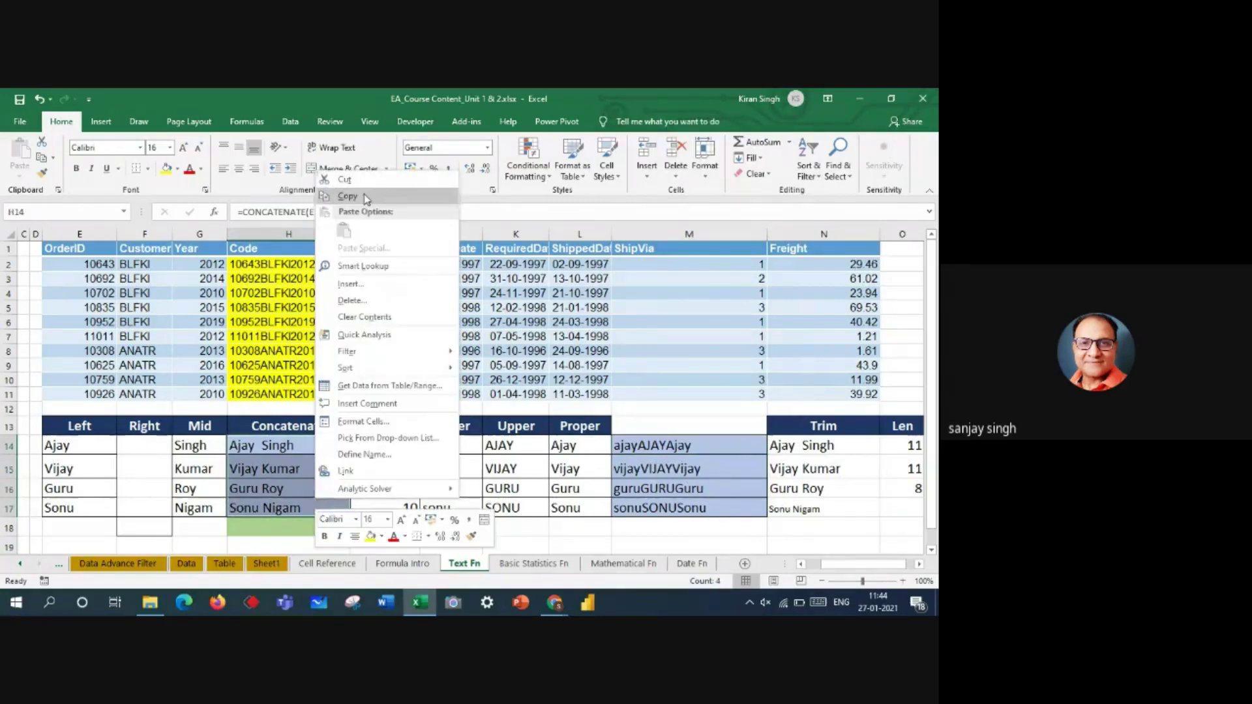
pyautogui.click(366, 196)
pyautogui.click(682, 446)
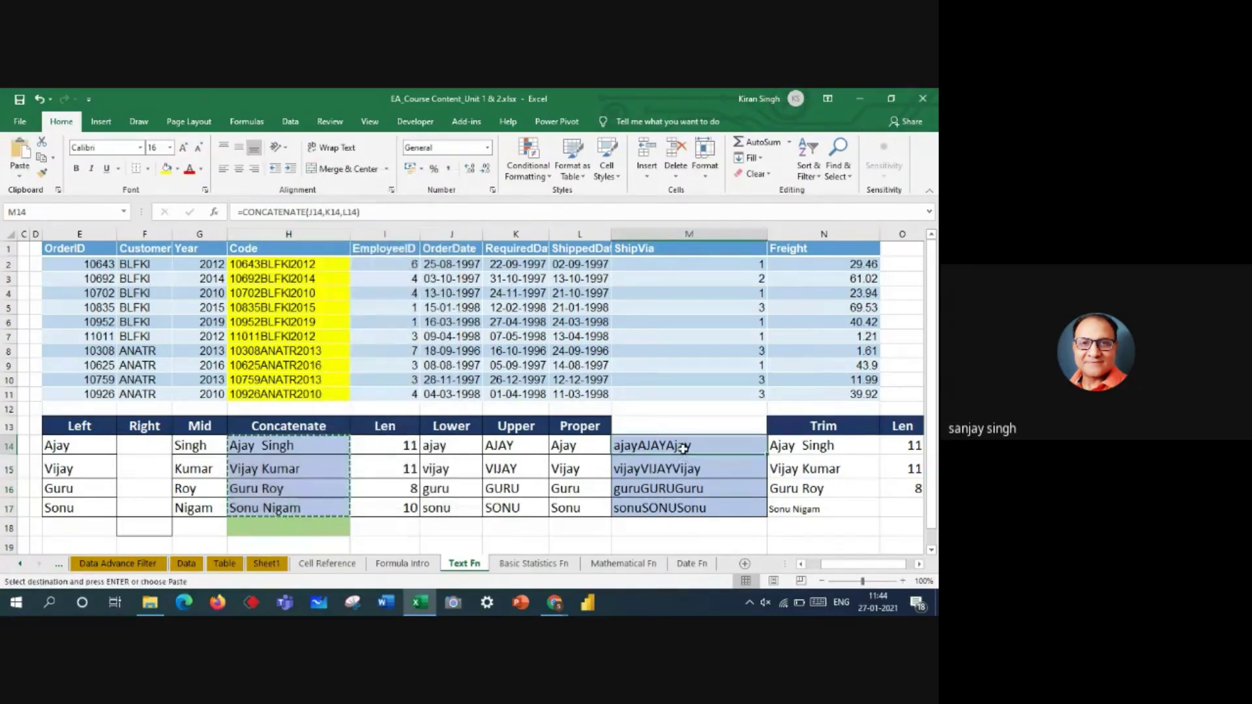
pyautogui.rightClick(683, 448)
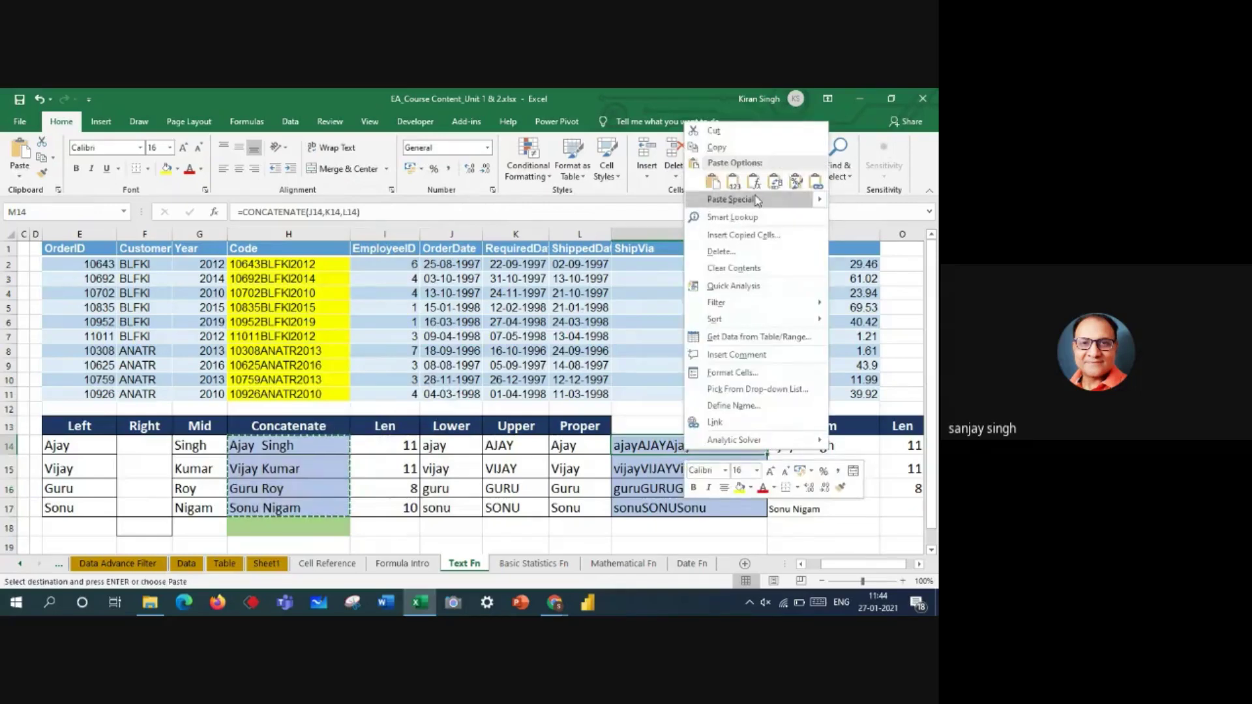
pyautogui.click(757, 197)
pyautogui.press('v')
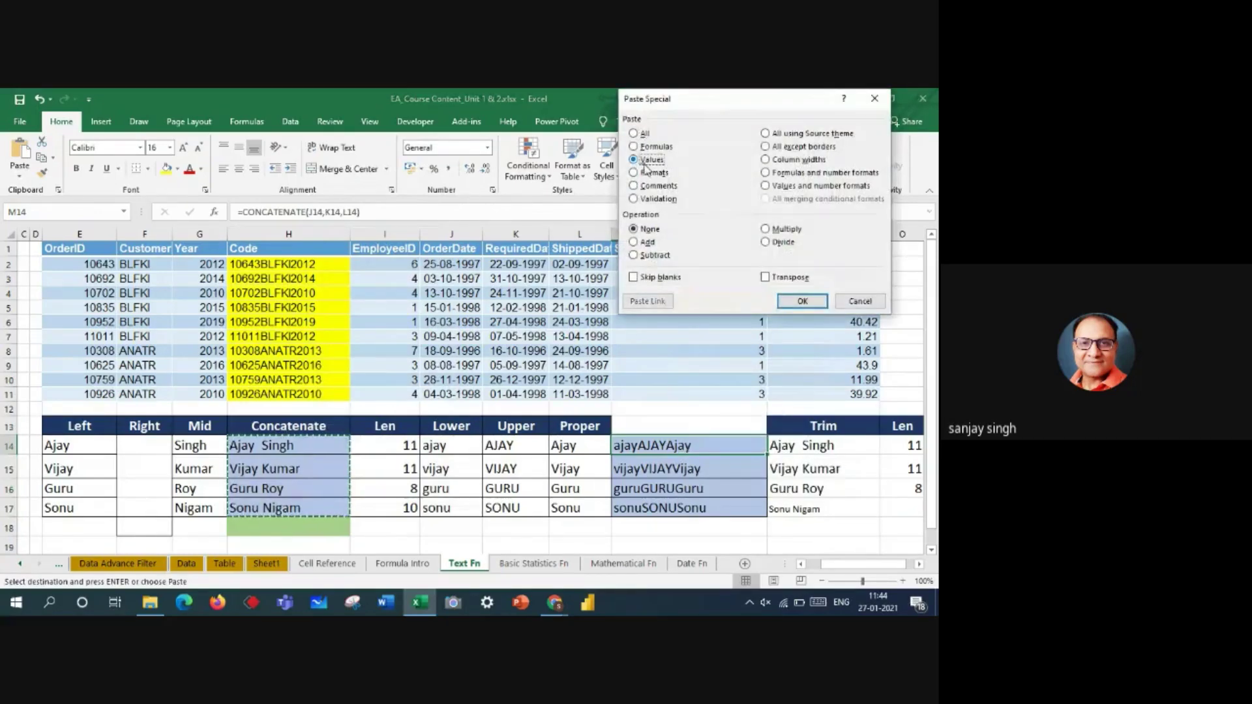
pyautogui.click(803, 302)
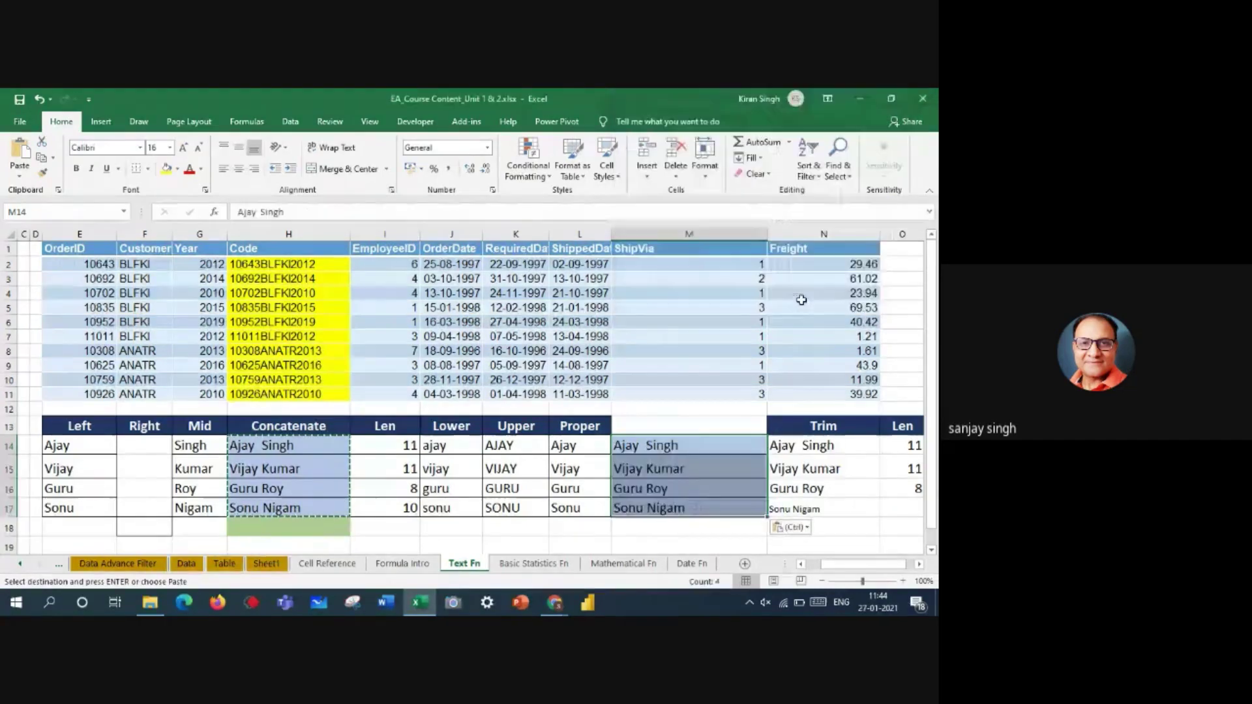
# Clear the pasted values from N14:N17 in the Trim column
pyautogui.moveTo(808, 449); pyautogui.dragTo(812, 509)
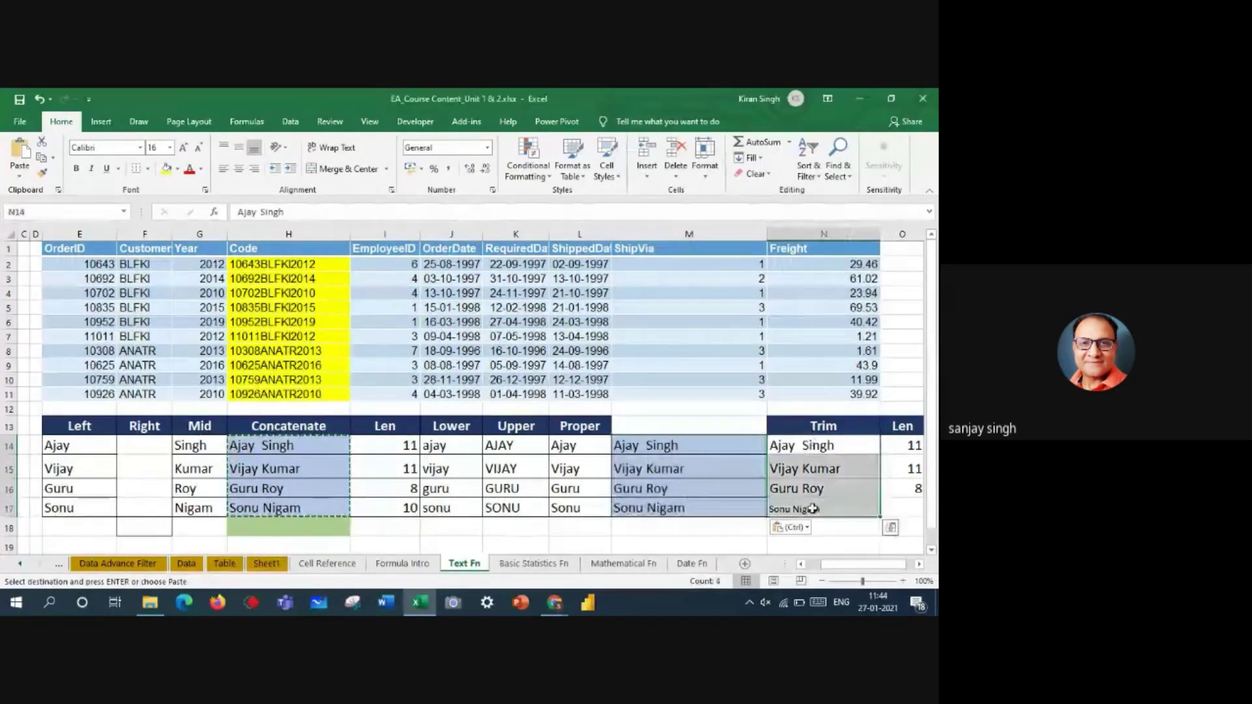
pyautogui.press('Delete')
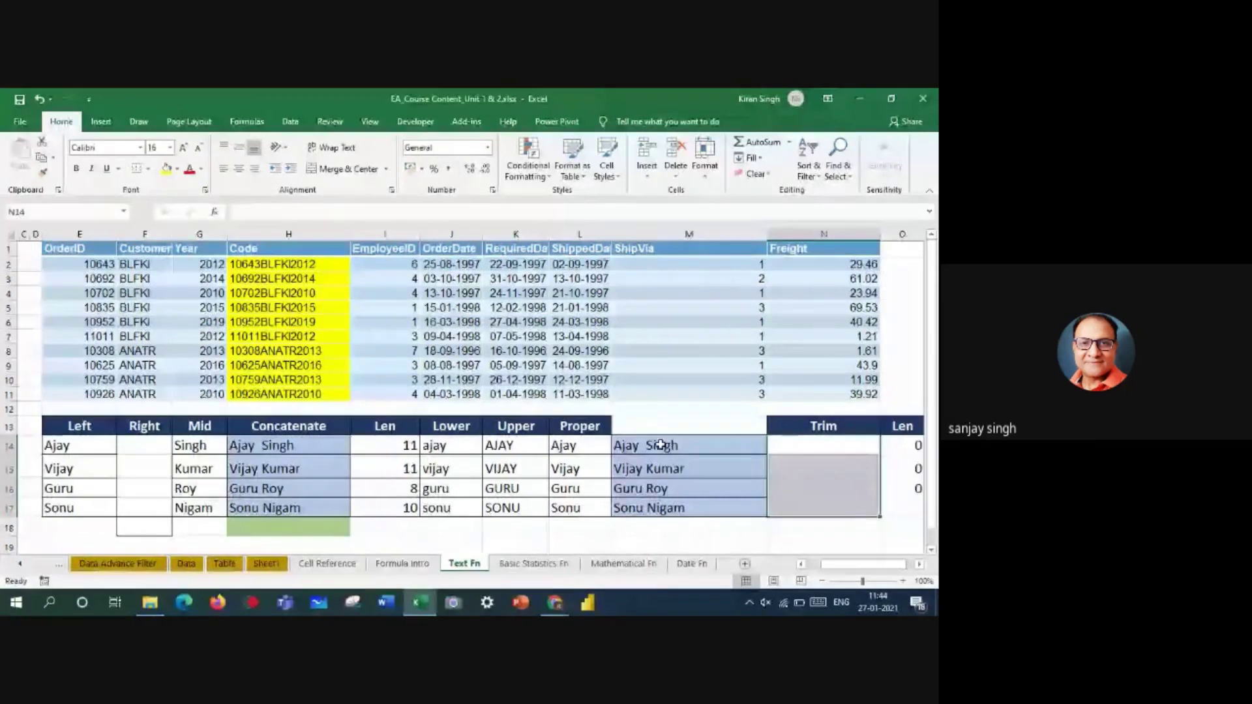
pyautogui.moveTo(661, 445); pyautogui.dragTo(652, 506)
pyautogui.moveTo(243, 446); pyautogui.dragTo(269, 504)
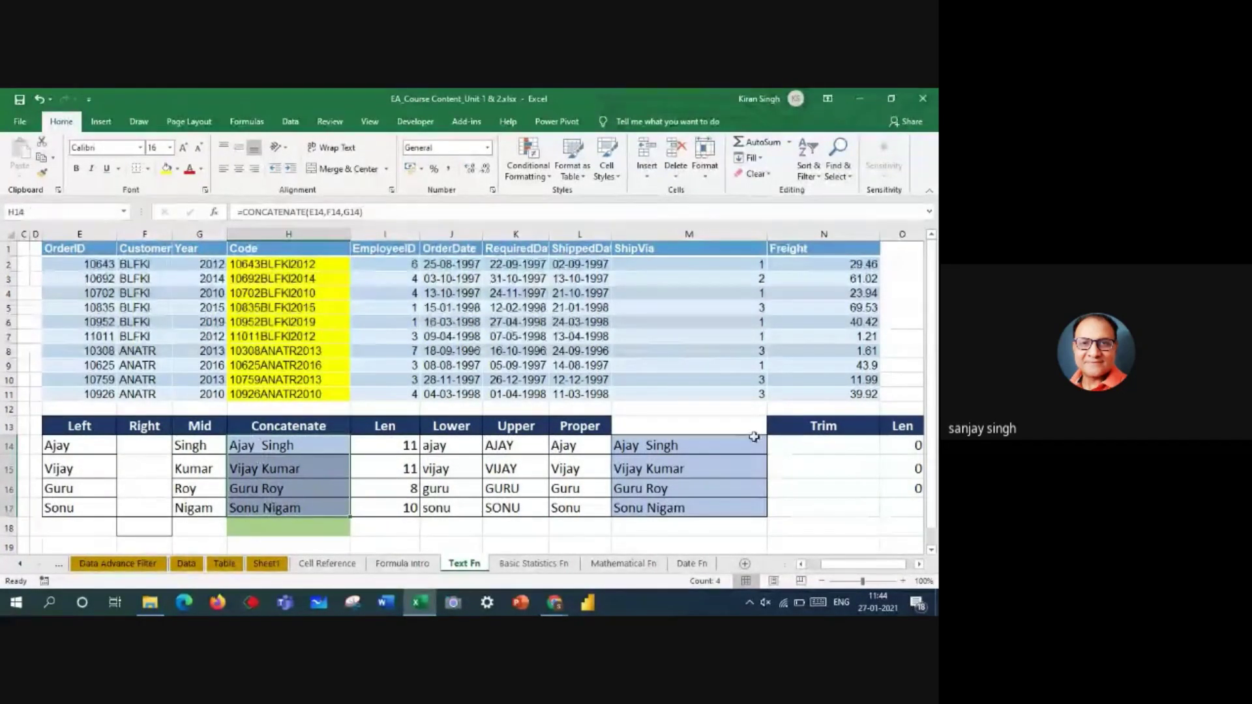
pyautogui.moveTo(735, 444); pyautogui.dragTo(750, 508)
pyautogui.click(816, 450)
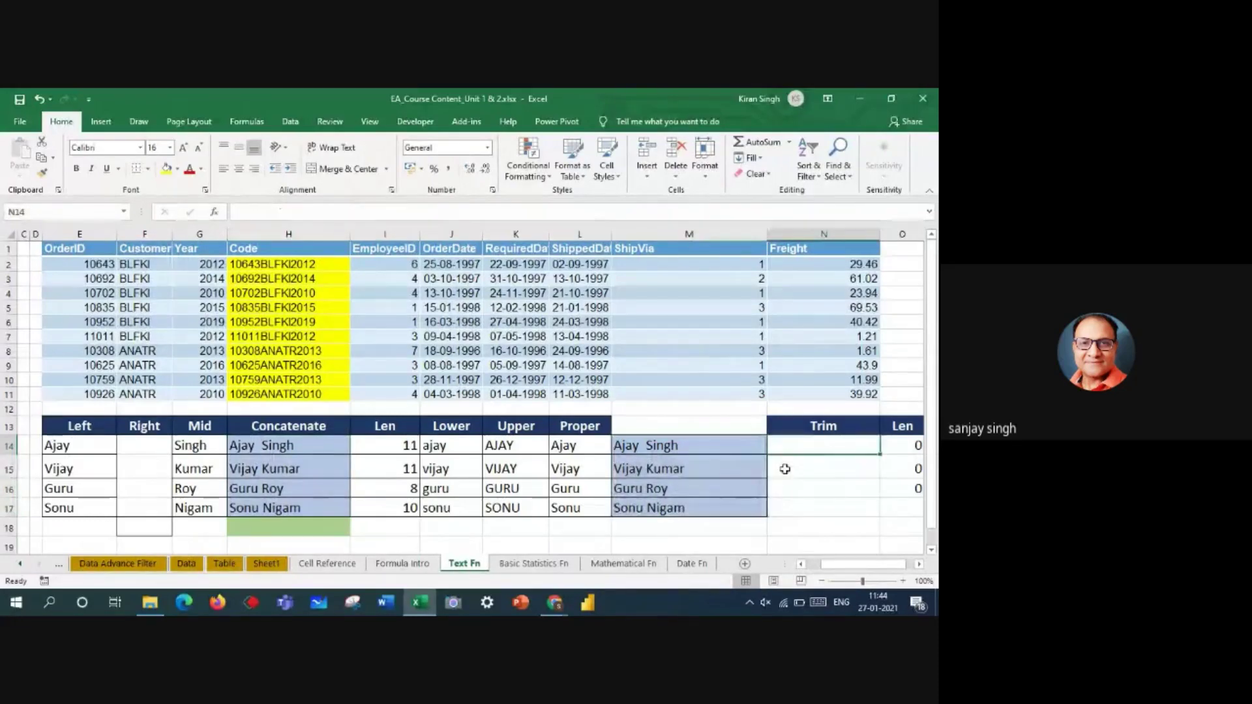
# Remove the spaces between the first and last names in M14:M17
pyautogui.doubleClick(646, 443)
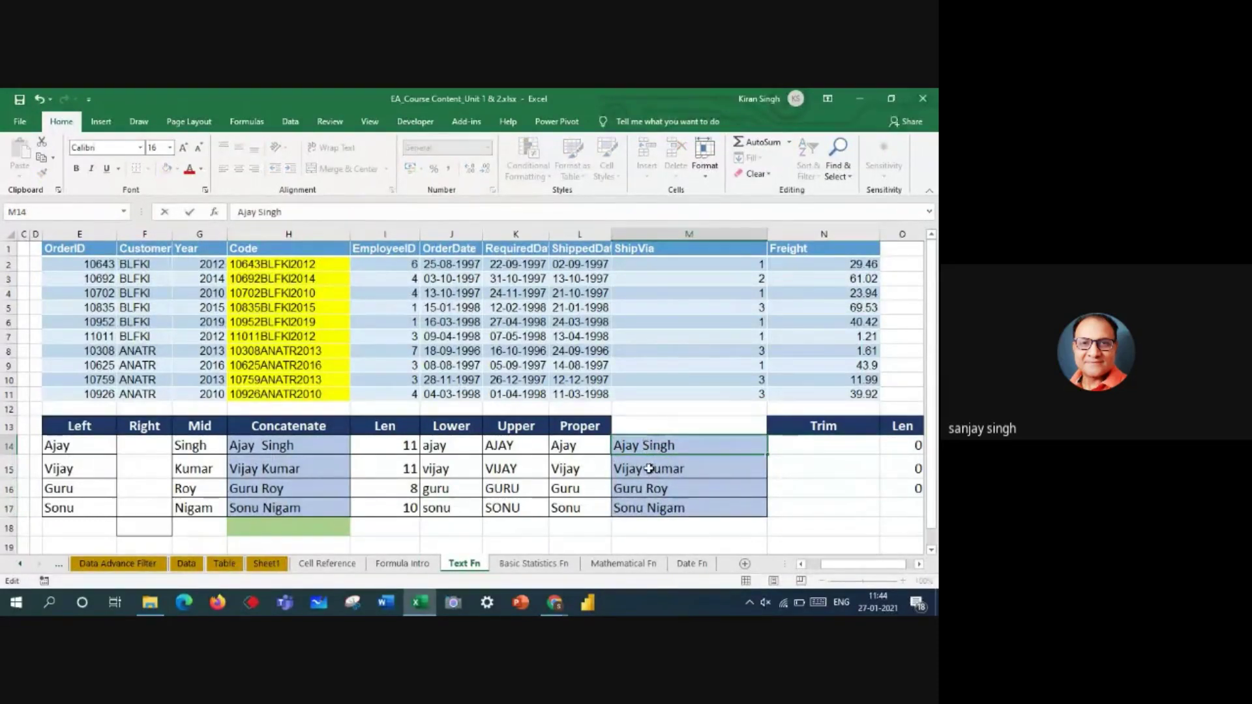
pyautogui.press('BackSpace')
pyautogui.click(647, 469)
pyautogui.doubleClick(647, 469)
pyautogui.press('BackSpace')
pyautogui.doubleClick(646, 489)
pyautogui.press('BackSpace')
pyautogui.click(647, 509)
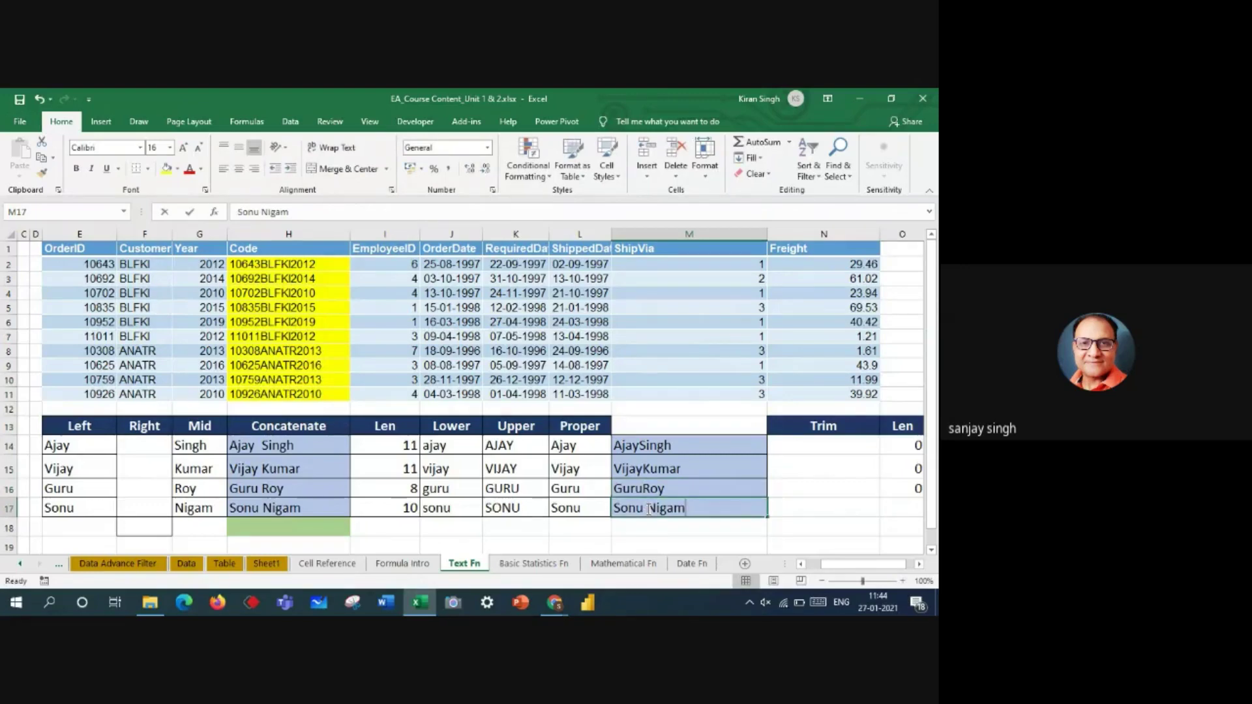
pyautogui.doubleClick(649, 510)
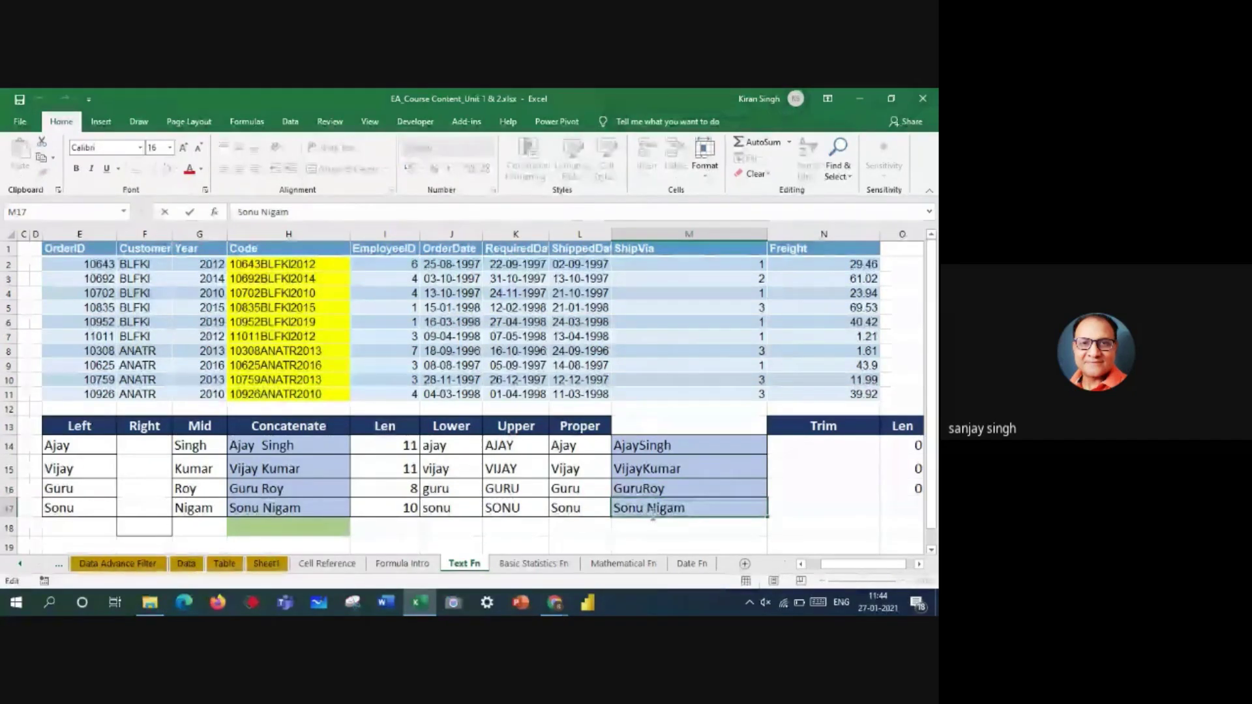
pyautogui.press('BackSpace')
pyautogui.click(816, 489)
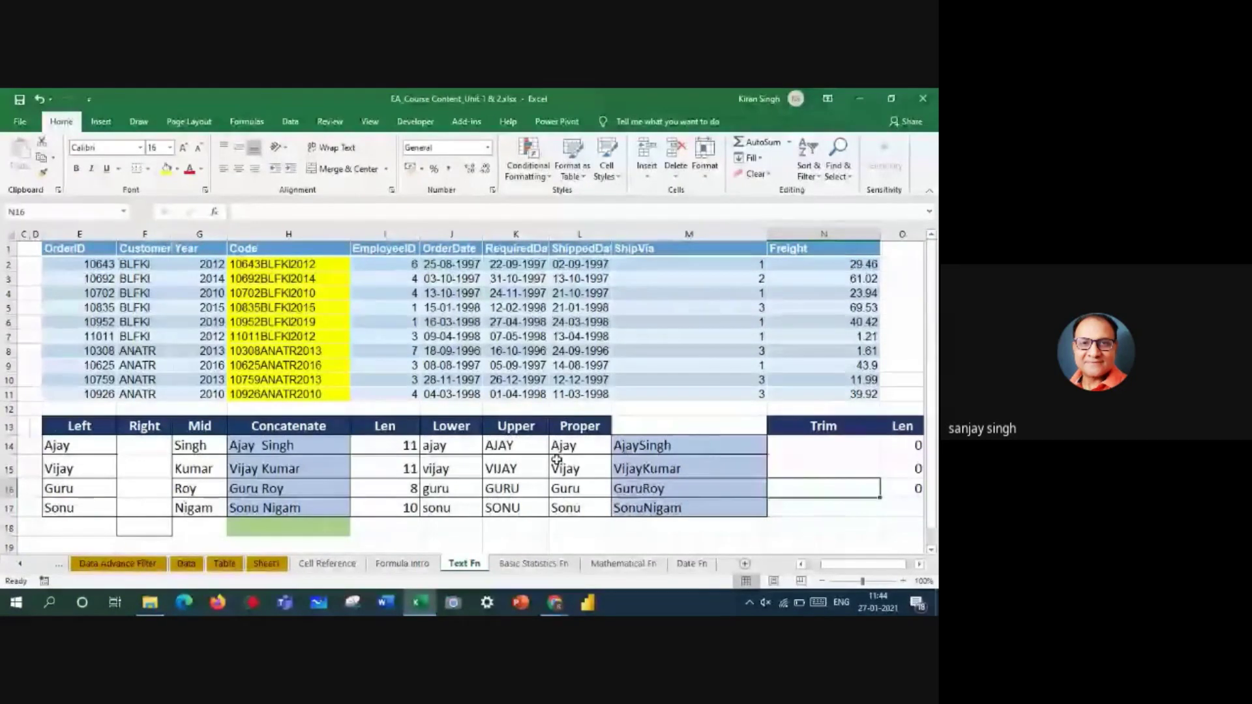
# Insert a leading space before the name in M14
pyautogui.doubleClick(614, 447)
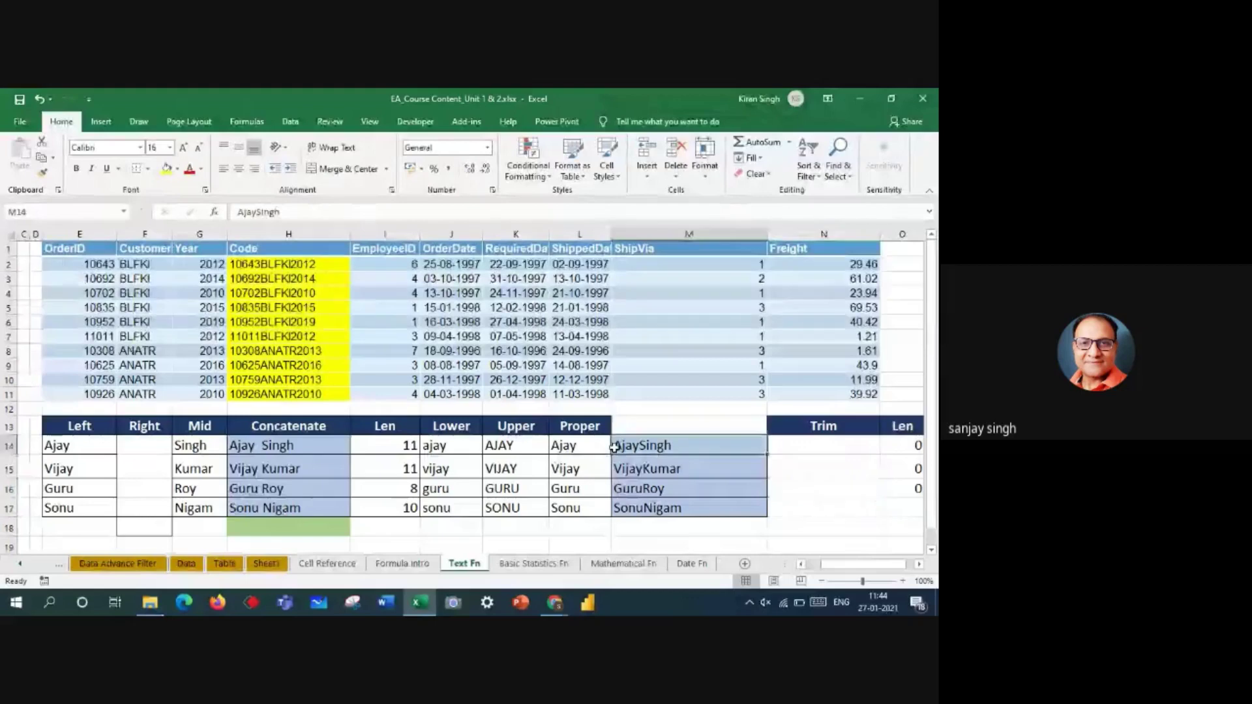
pyautogui.click(621, 485)
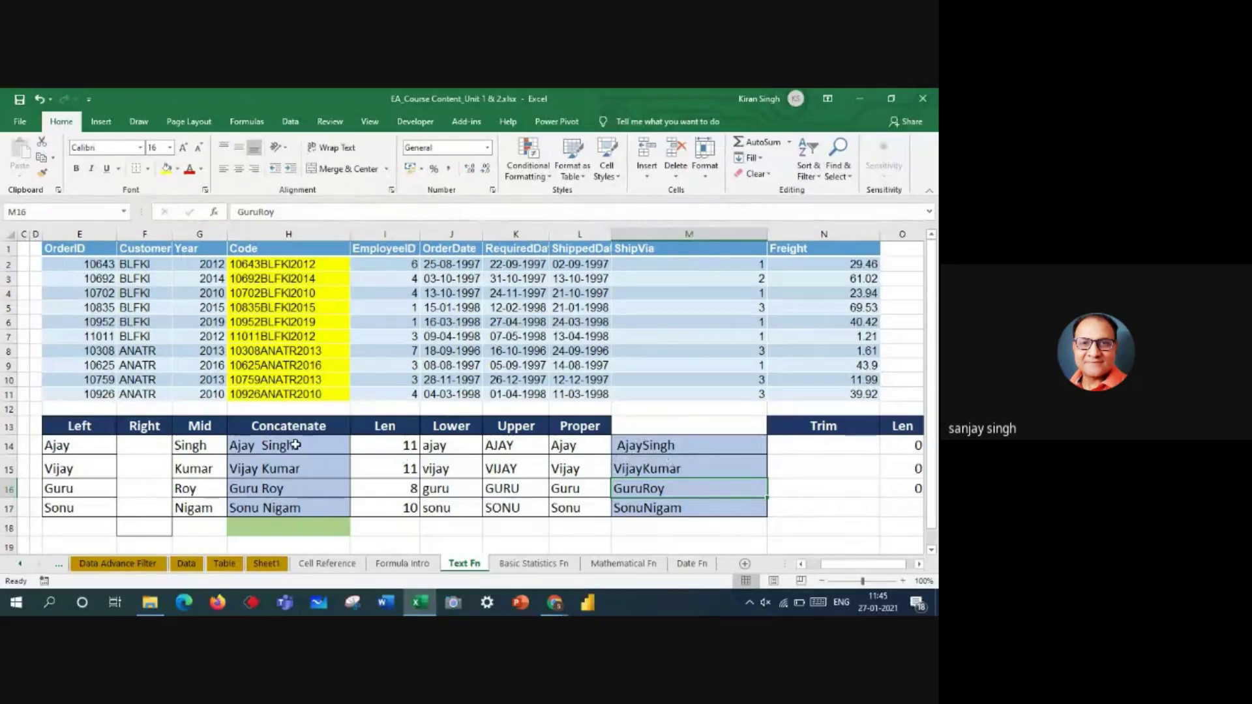
pyautogui.doubleClick(637, 469)
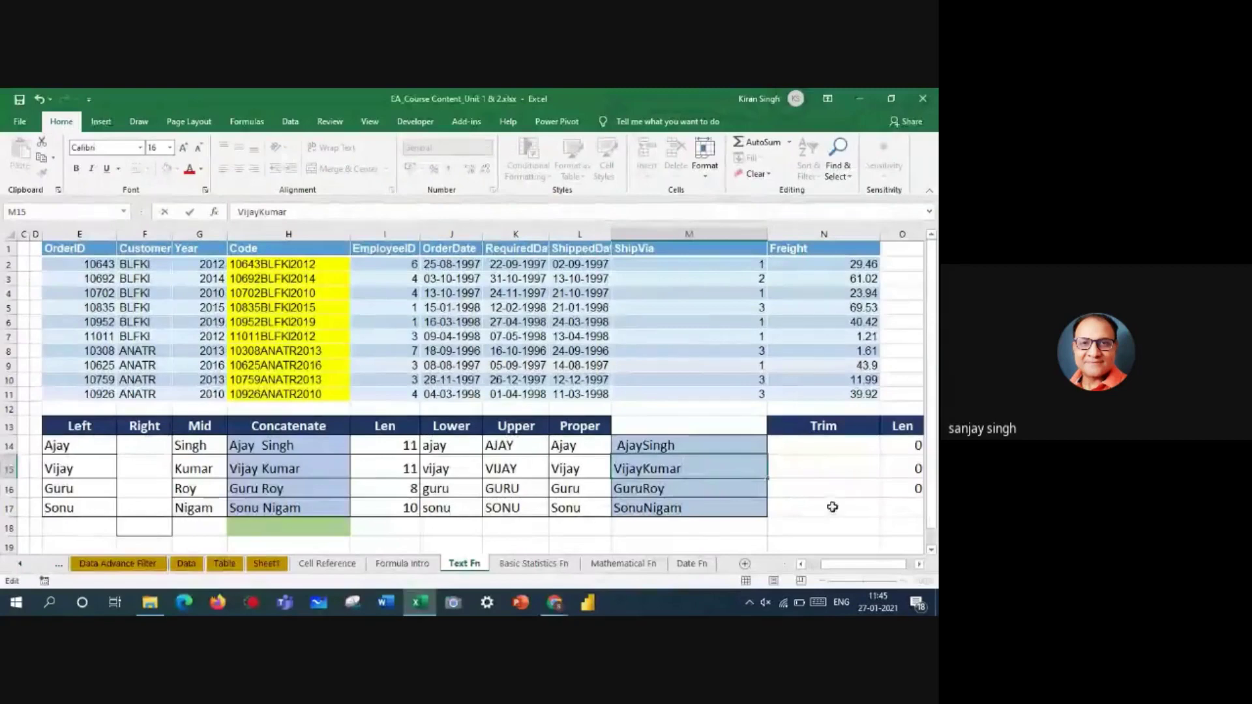
pyautogui.press('Escape')
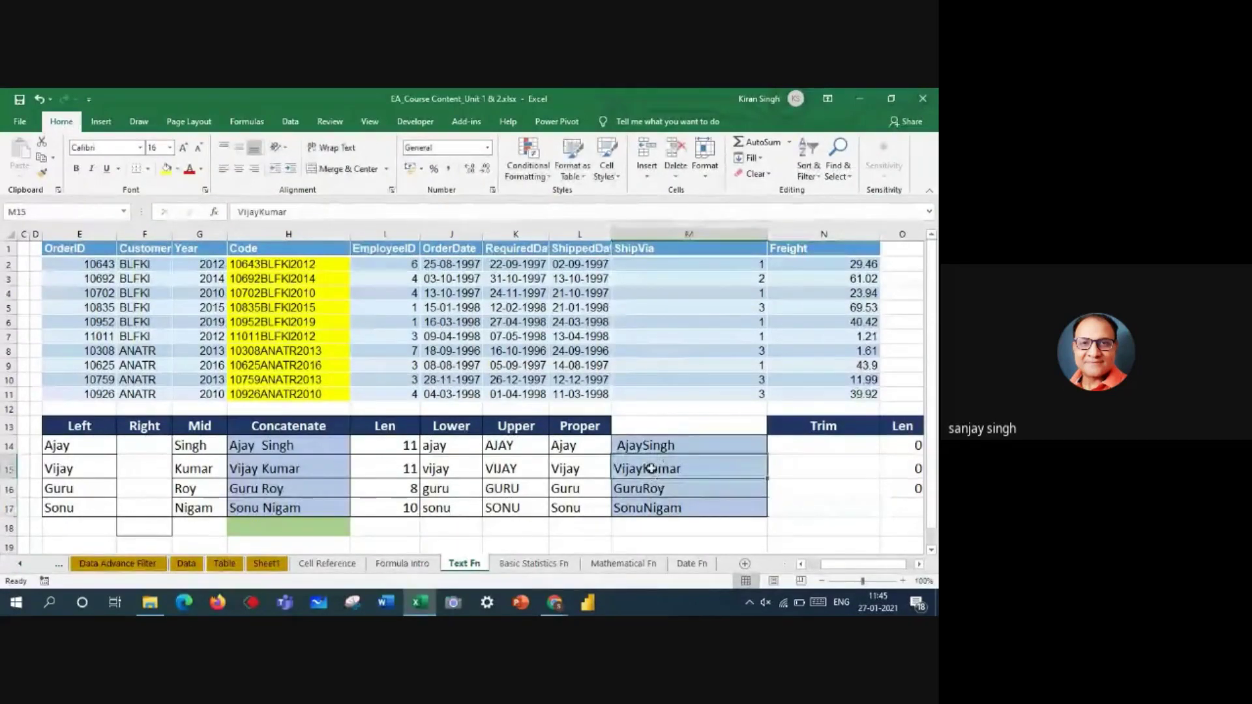
pyautogui.click(660, 490)
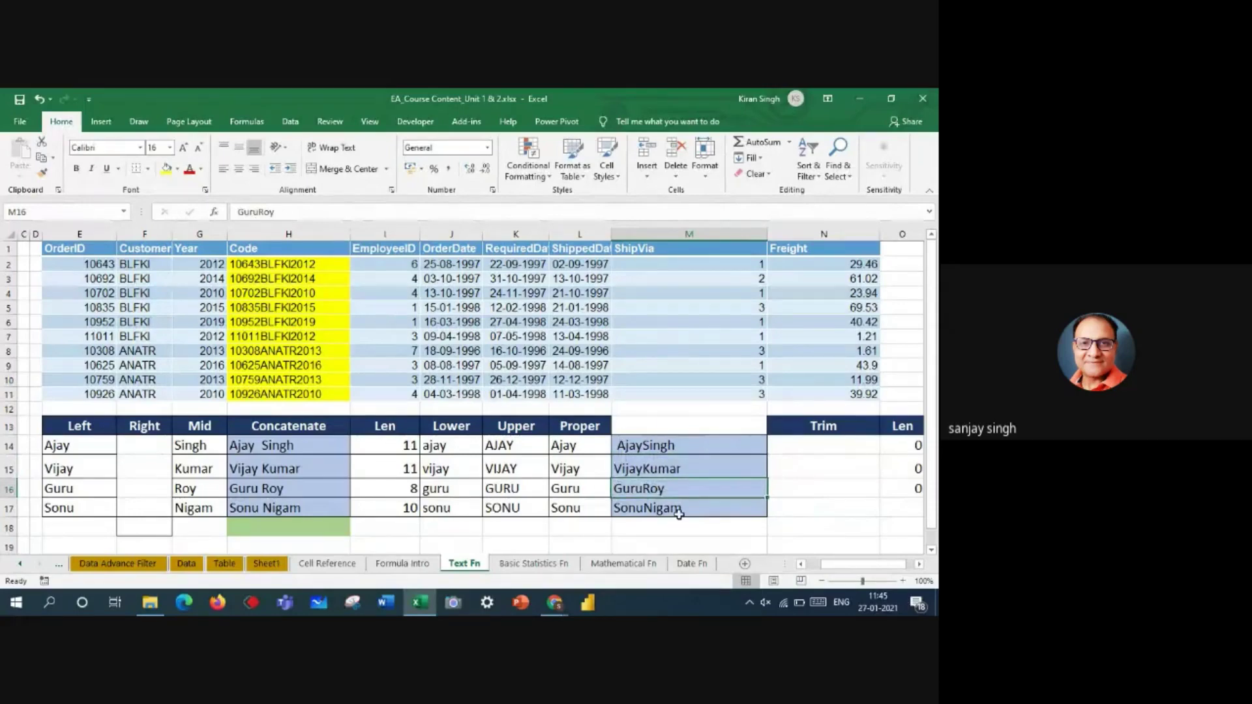
# Enter =LEN(M14) in N14 under Trim and fill the formula down to N17
pyautogui.click(820, 454)
pyautogui.write('=')
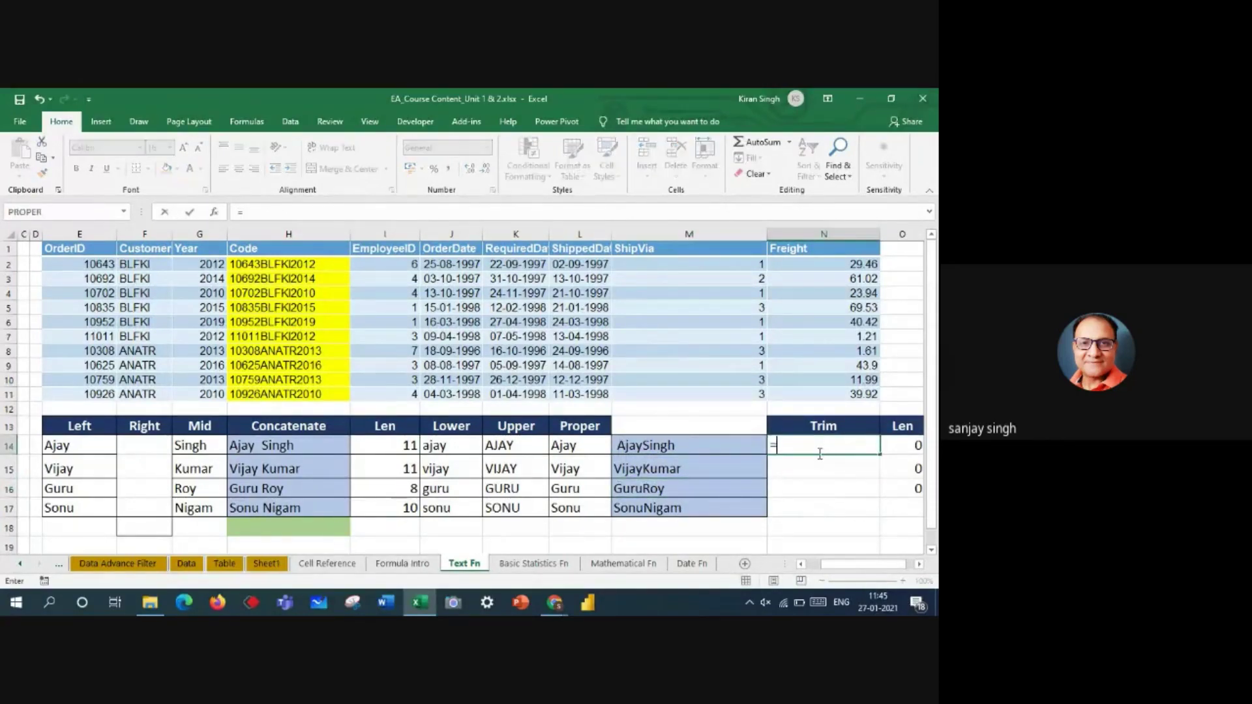
pyautogui.write('len')
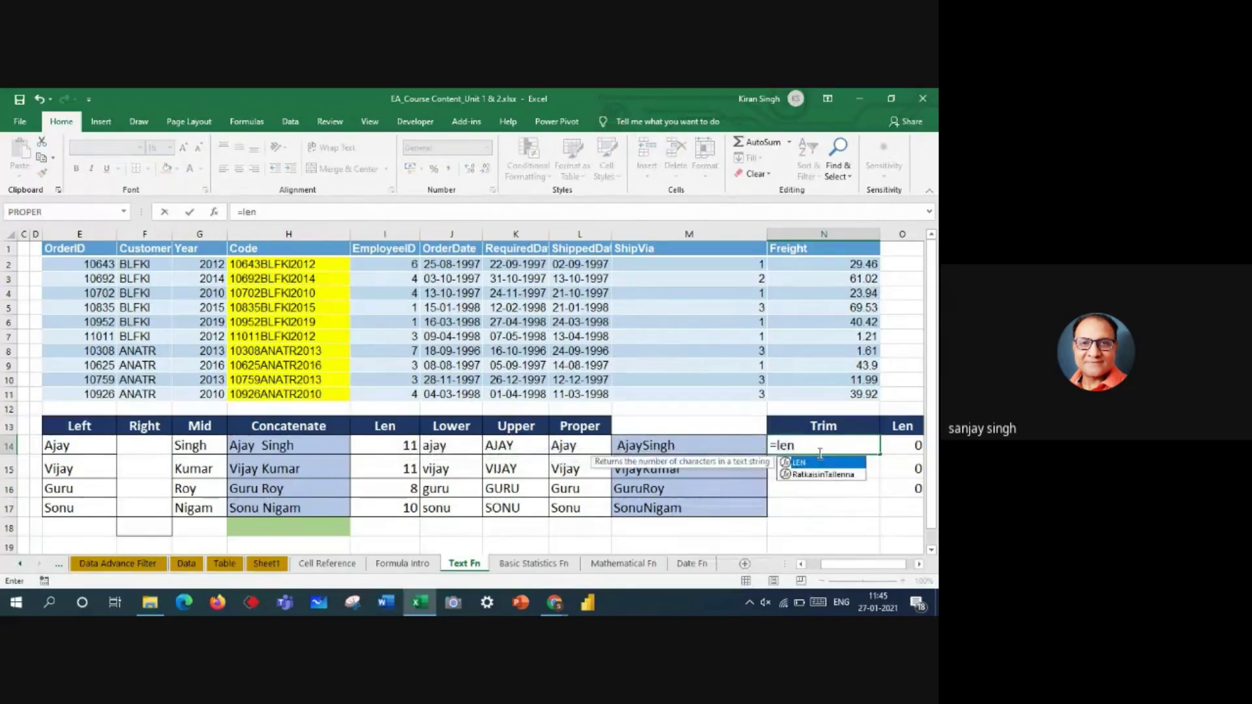
pyautogui.write('(')
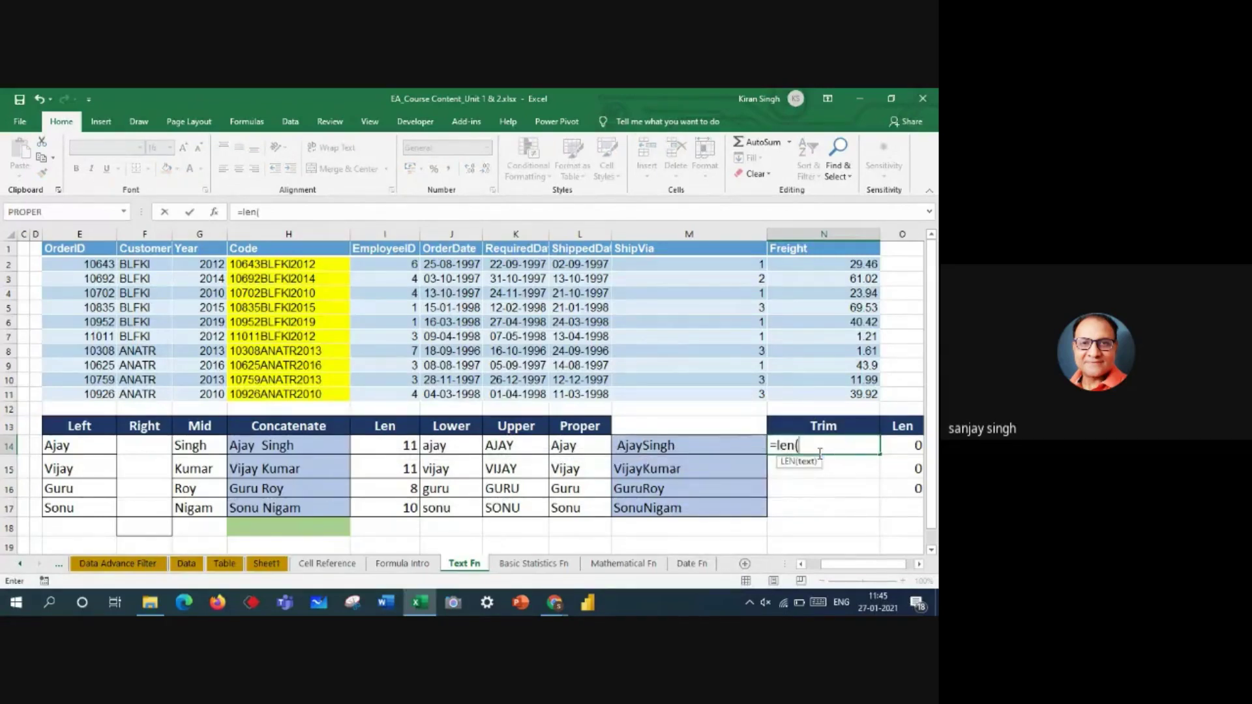
pyautogui.click(723, 449)
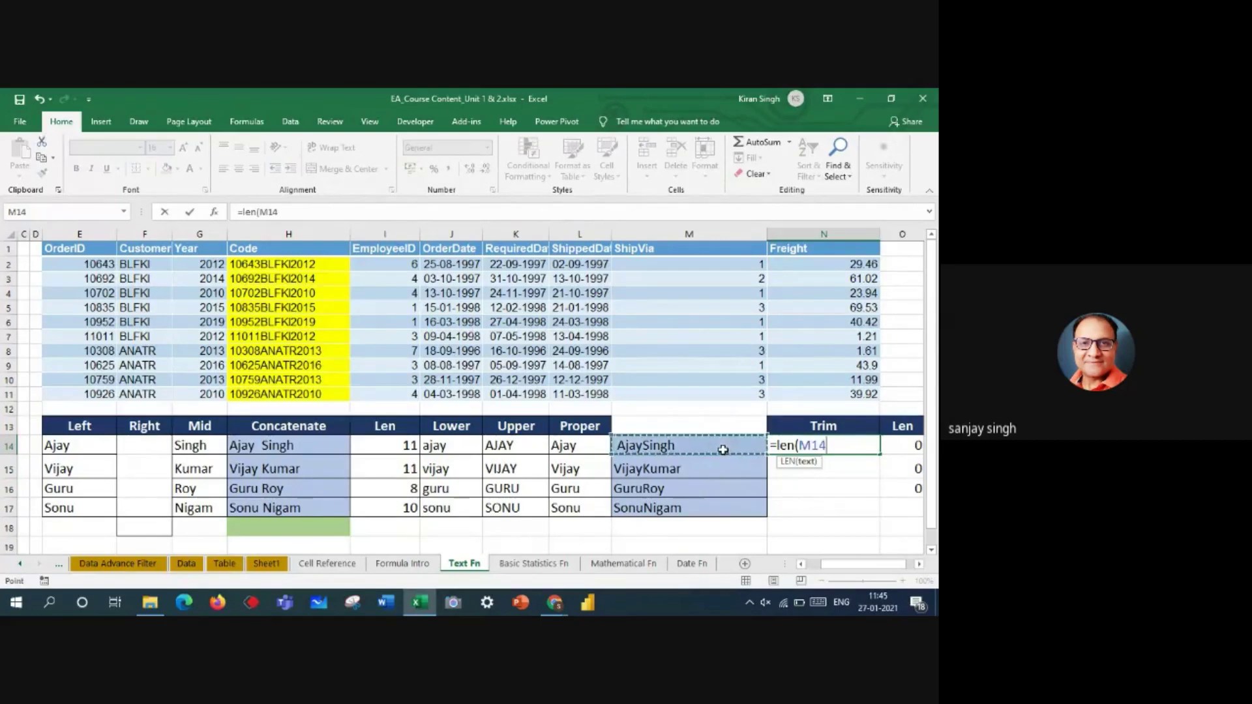
pyautogui.write(')')
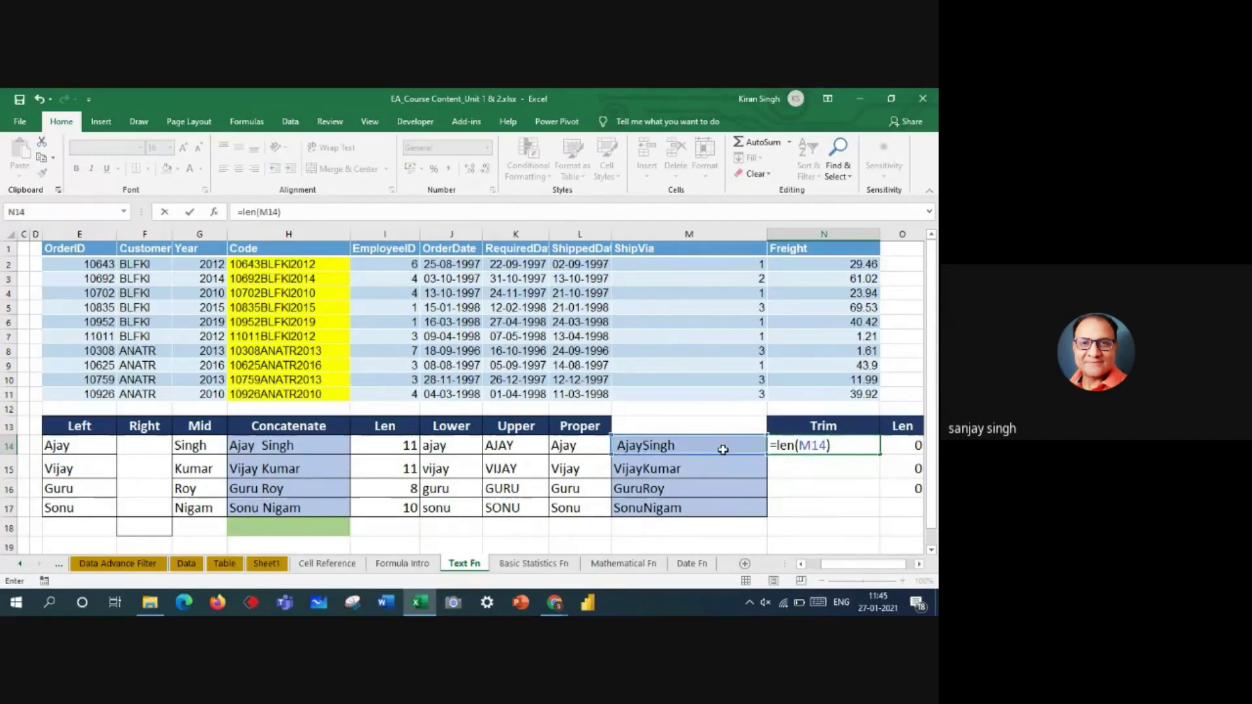
pyautogui.press('Return')
pyautogui.click(866, 445)
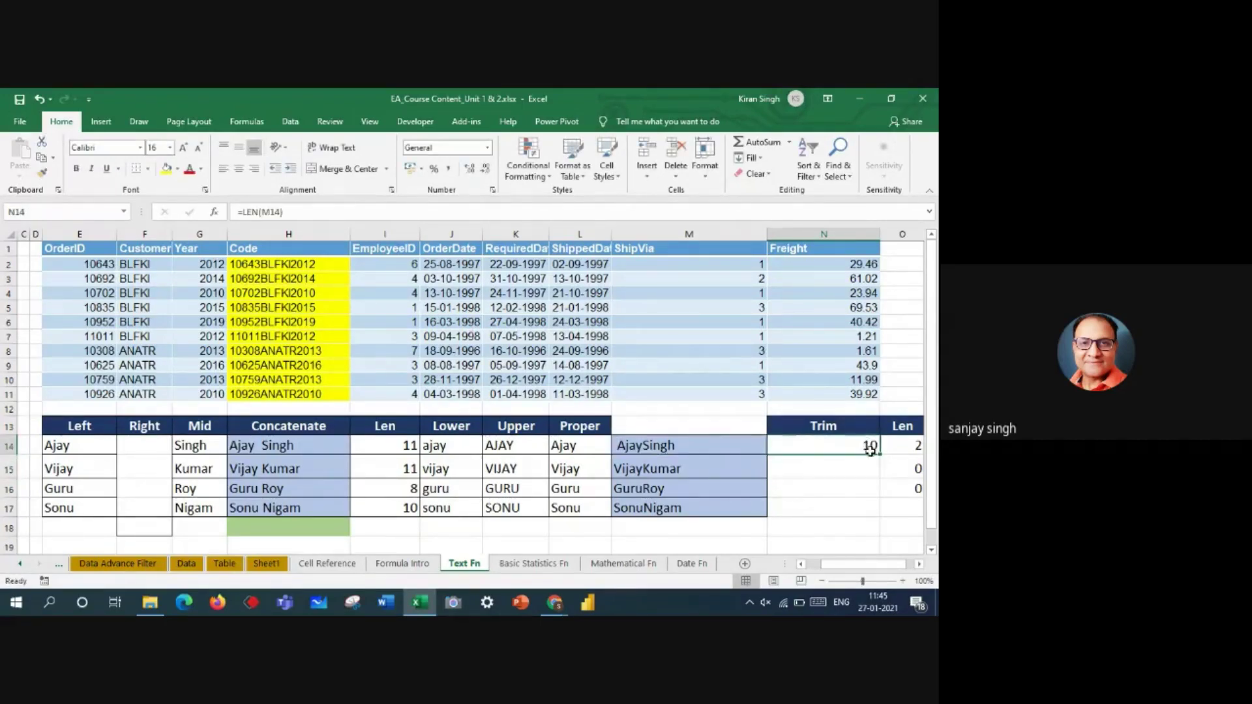
pyautogui.moveTo(880, 455); pyautogui.dragTo(878, 515)
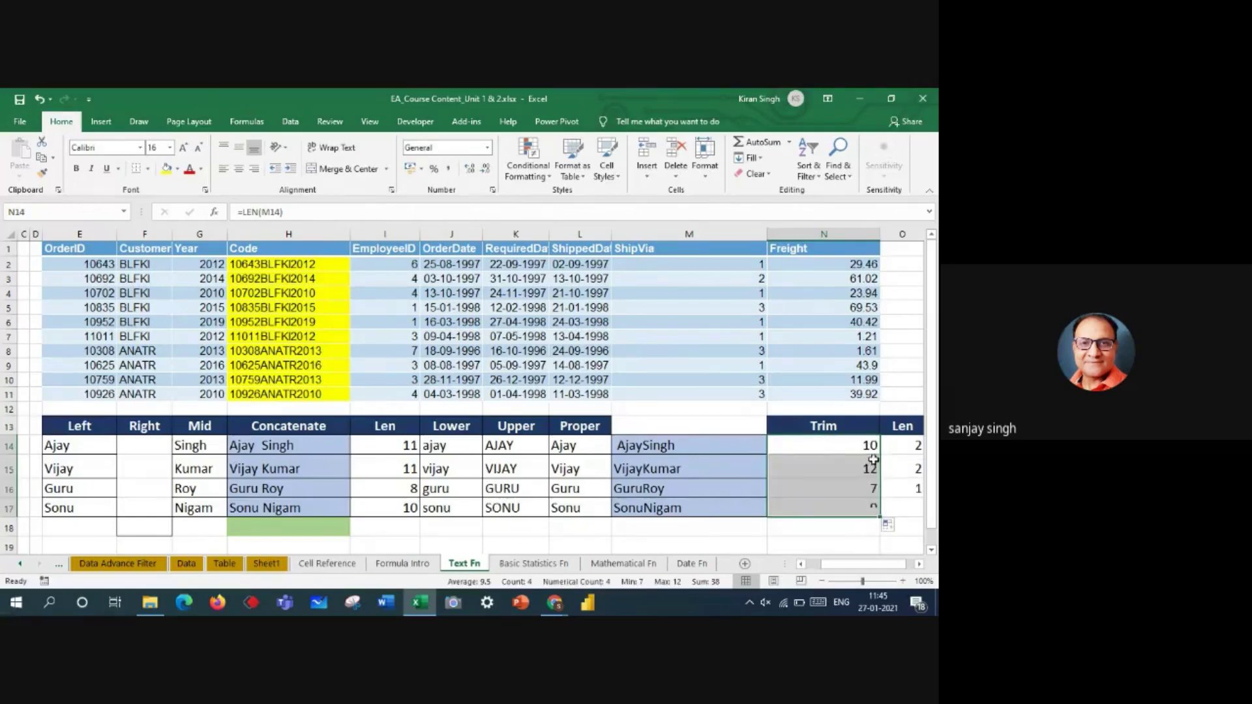
# Clear the names from M15:M17
pyautogui.doubleClick(648, 461)
pyautogui.click(690, 546)
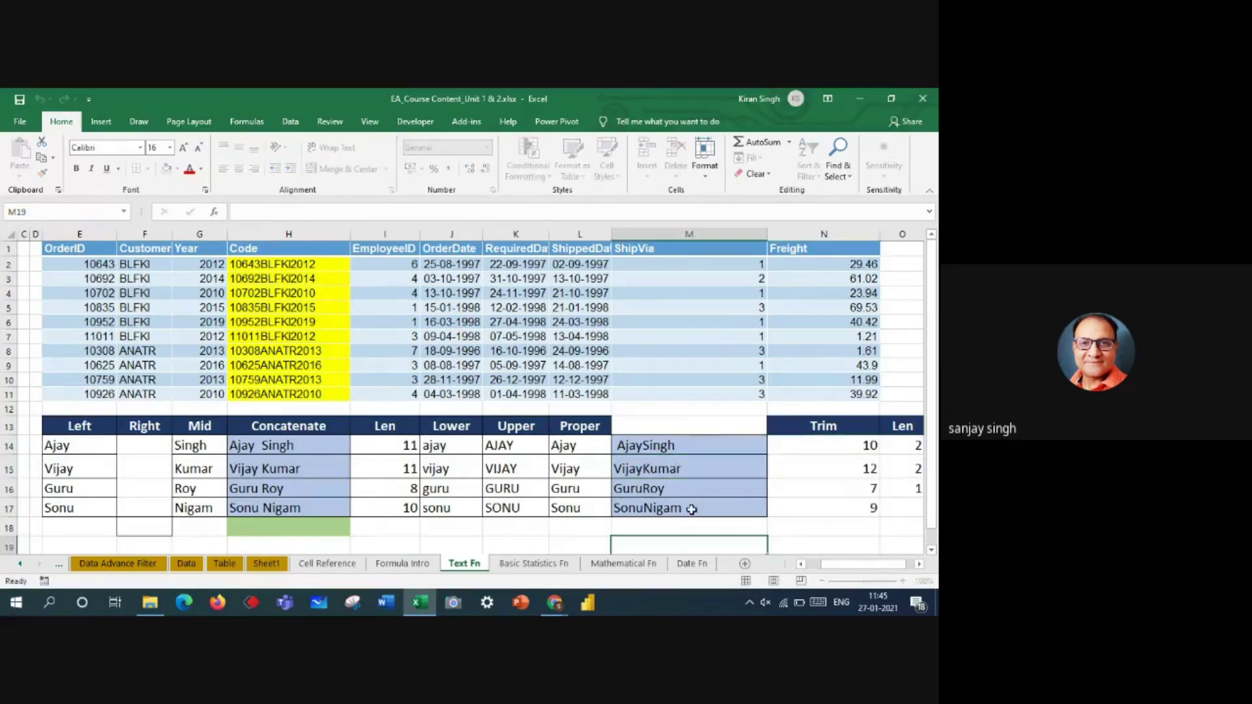
pyautogui.moveTo(692, 466); pyautogui.dragTo(697, 508)
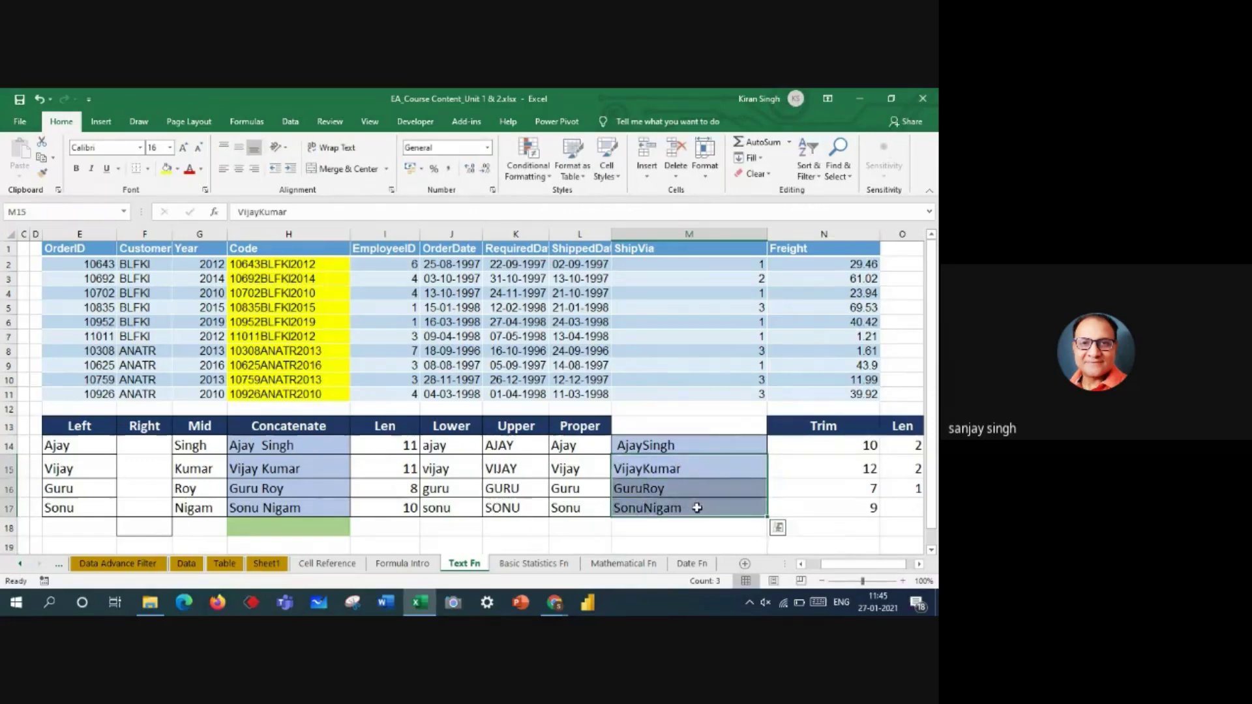
pyautogui.press('Delete')
# Copy the name in M14 into M15, M16 and M17
pyautogui.click(693, 441)
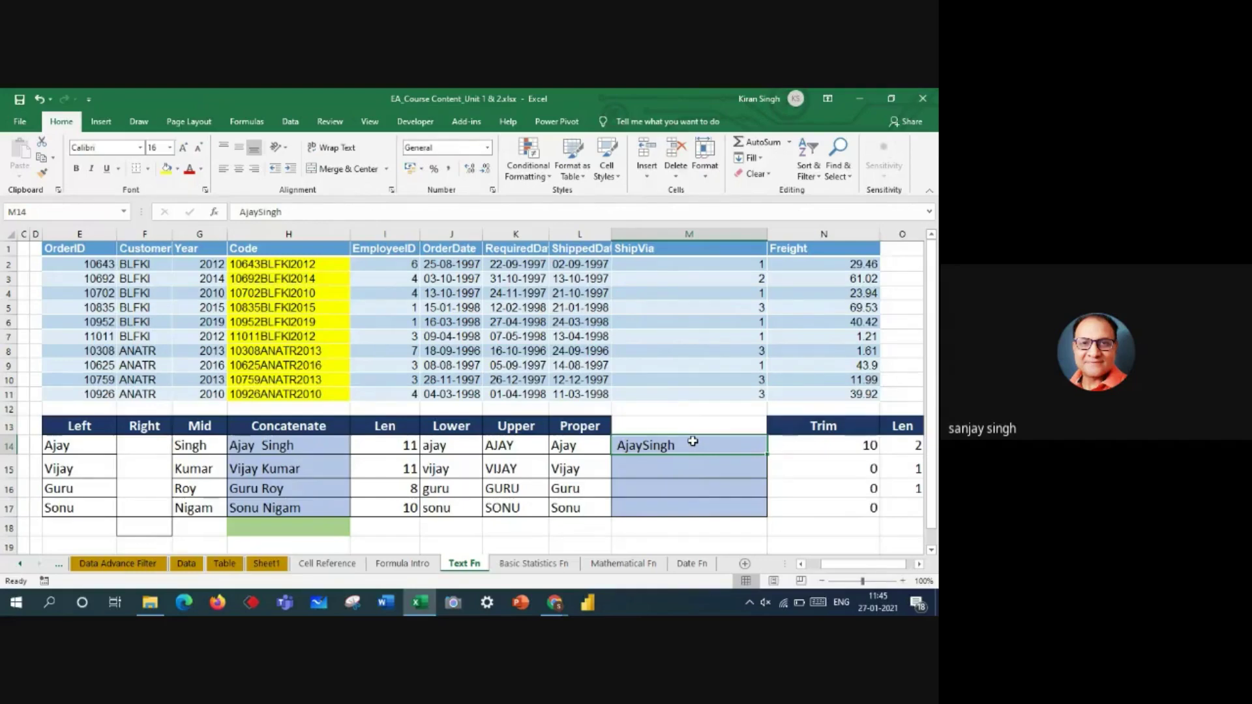
pyautogui.hotkey('ctrl', 'c')
pyautogui.click(691, 468)
pyautogui.hotkey('ctrl', 'v')
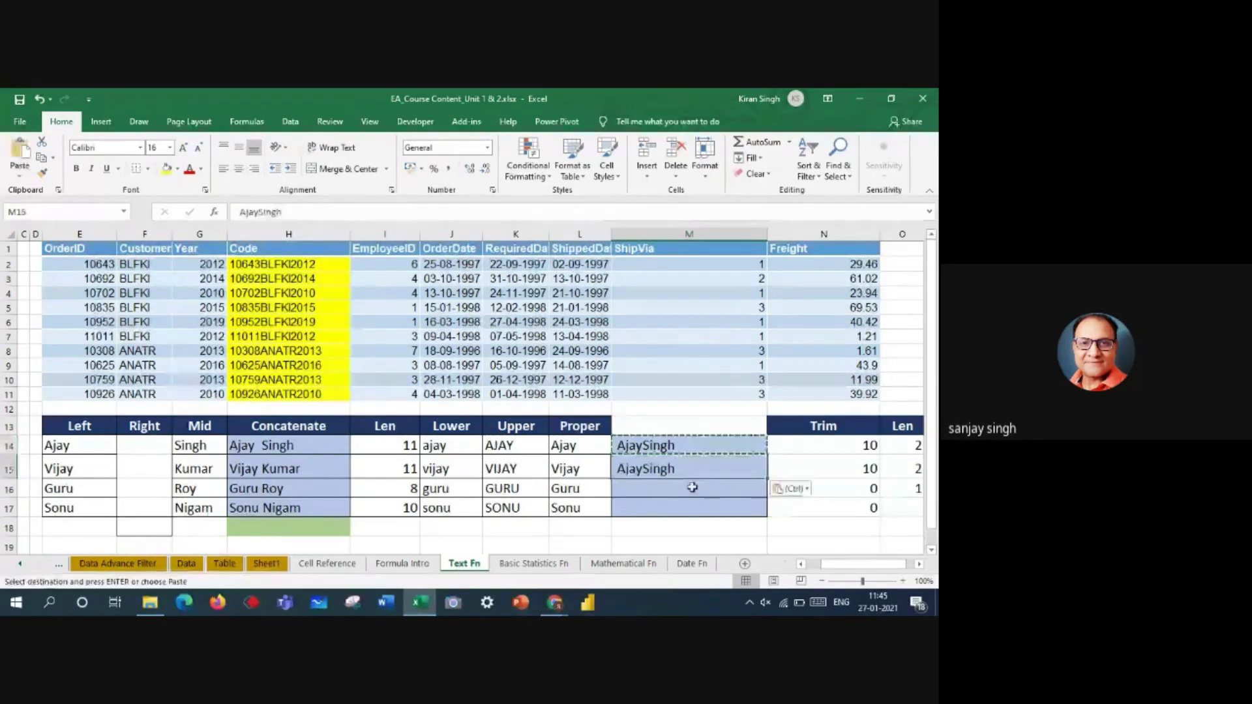
pyautogui.click(692, 487)
pyautogui.hotkey('ctrl', 'v')
pyautogui.click(687, 505)
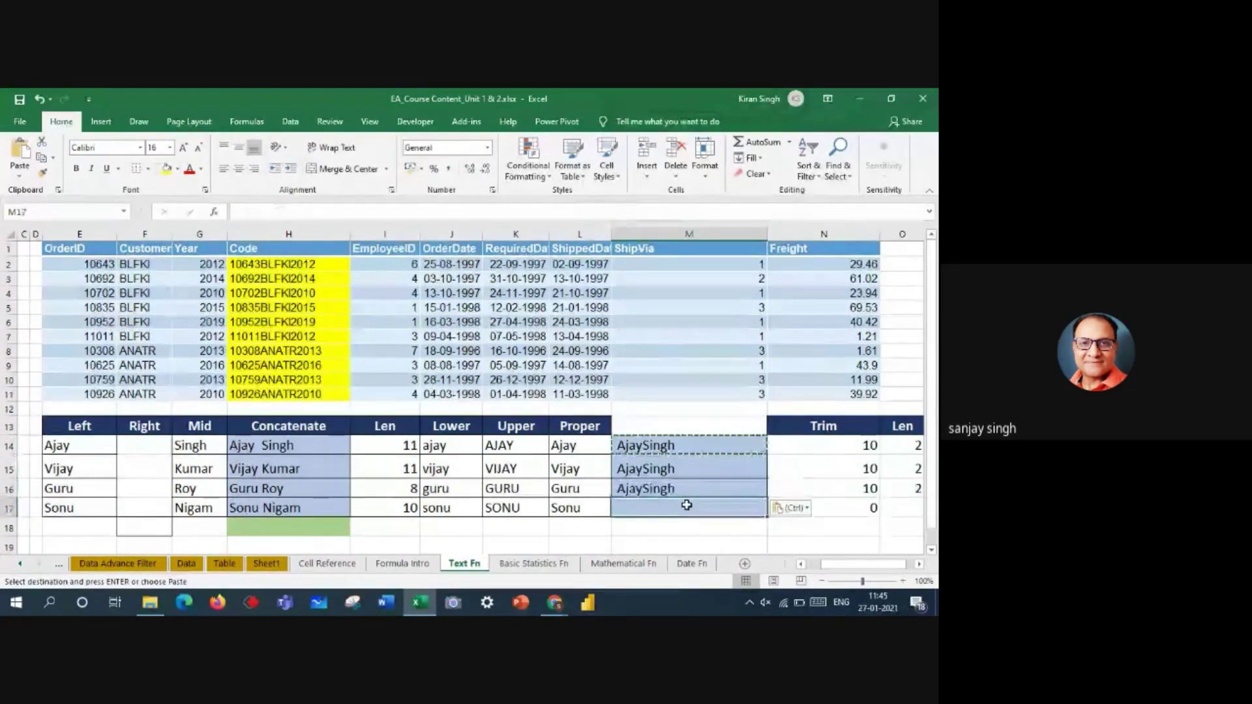
pyautogui.hotkey('ctrl', 'v')
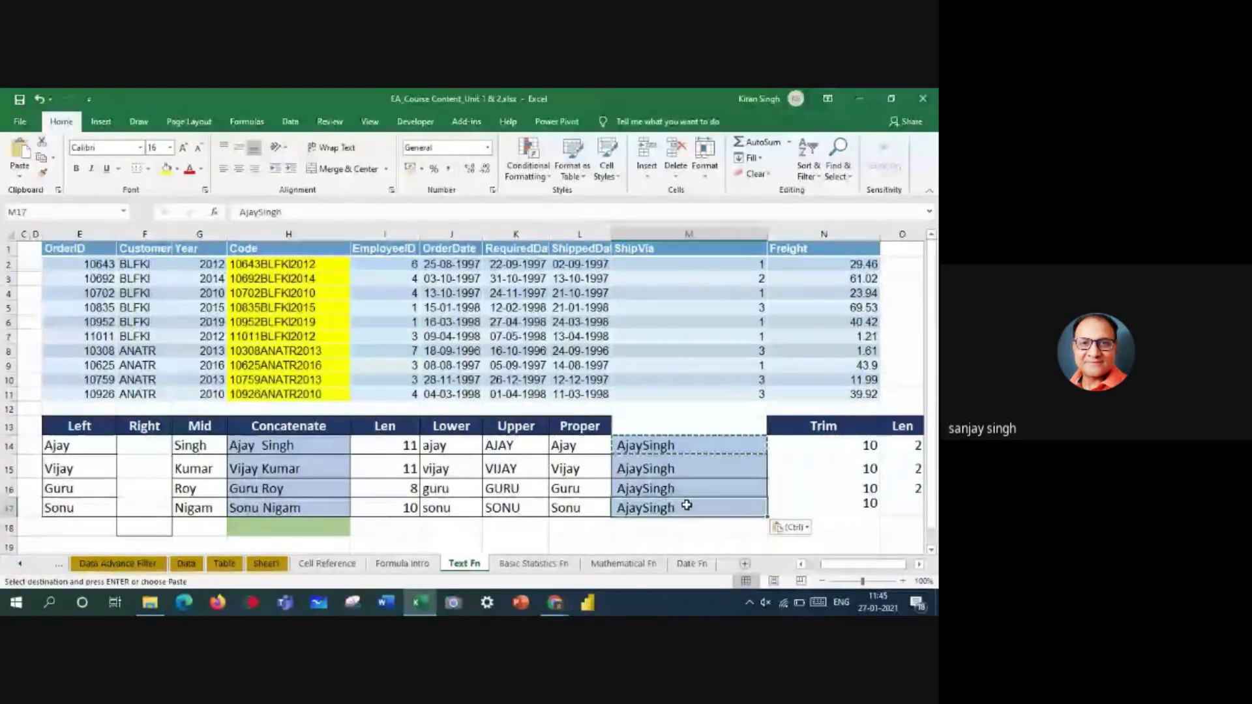
# Remove the leading space from the name in M17
pyautogui.doubleClick(621, 508)
pyautogui.press('BackSpace')
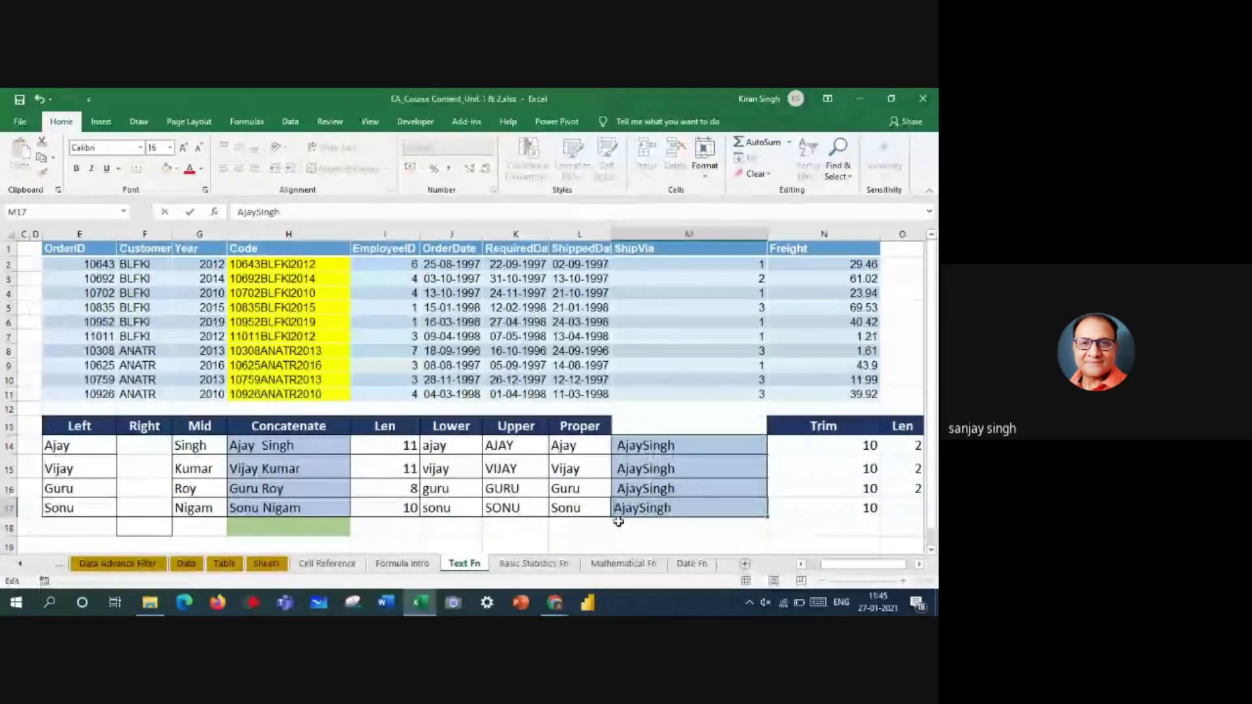
pyautogui.press('Return')
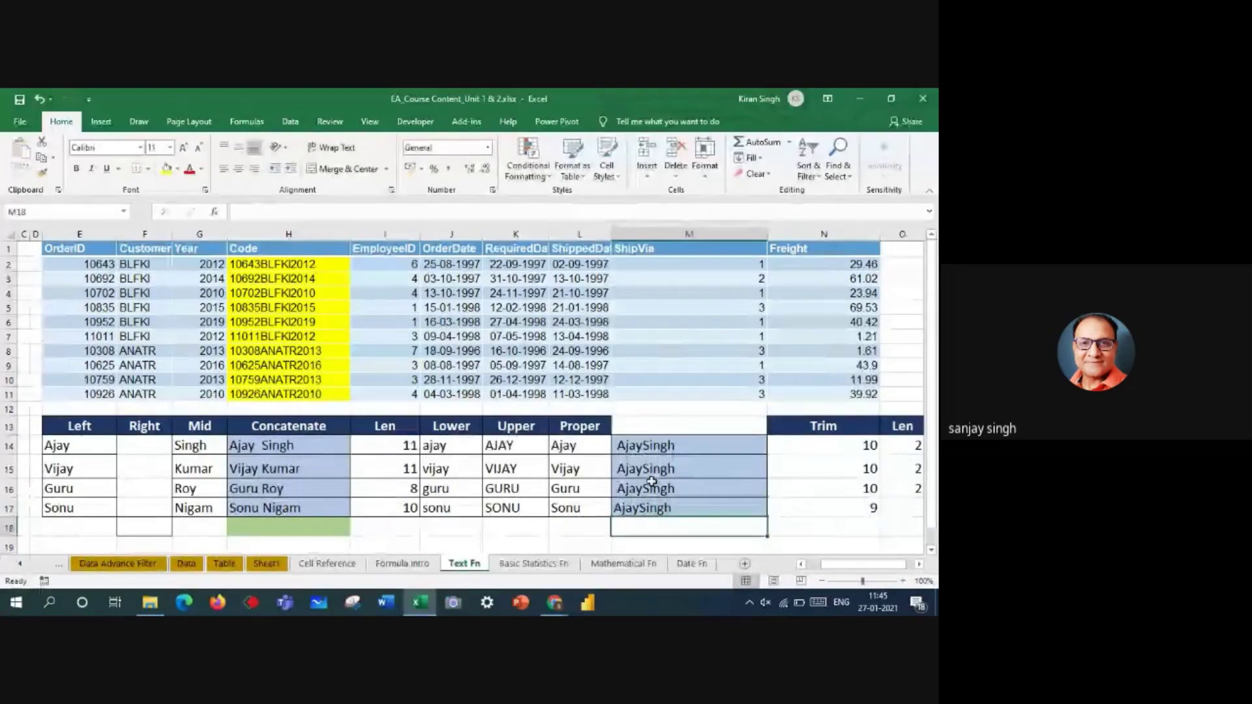
# Add one trailing space to the name in M16 and three trailing spaces to the name in M15
pyautogui.doubleClick(680, 491)
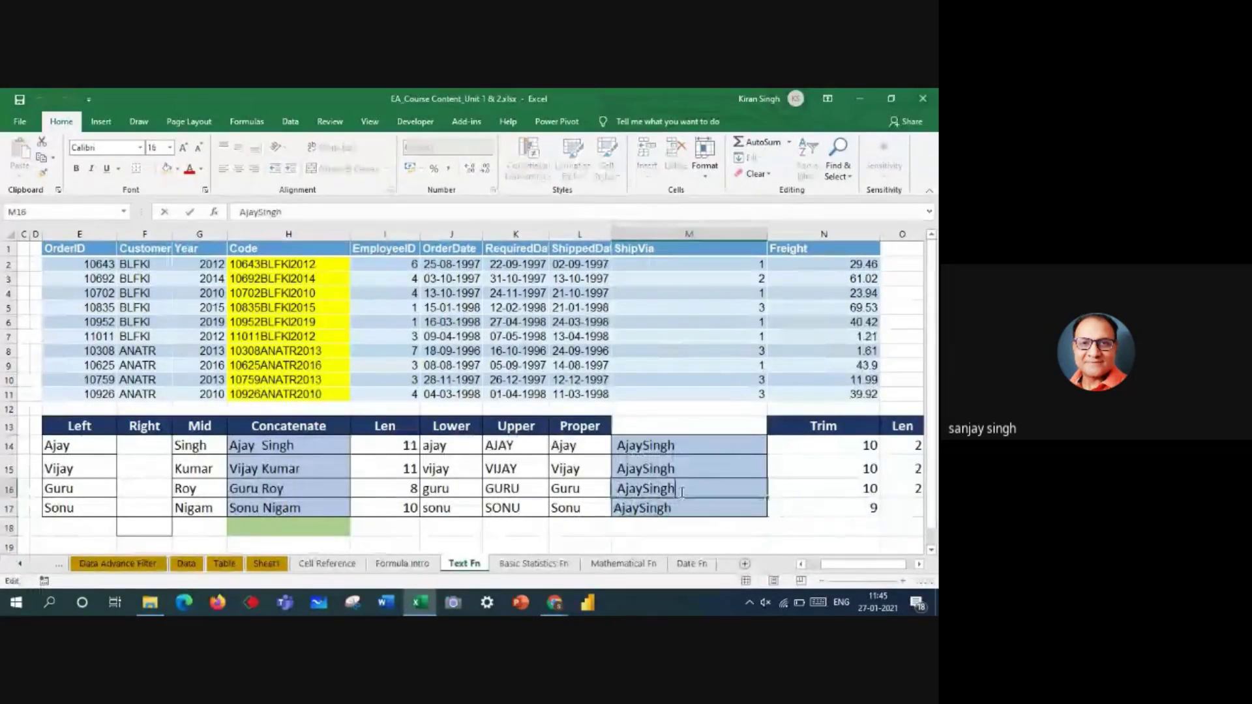
pyautogui.click(721, 531)
pyautogui.doubleClick(675, 469)
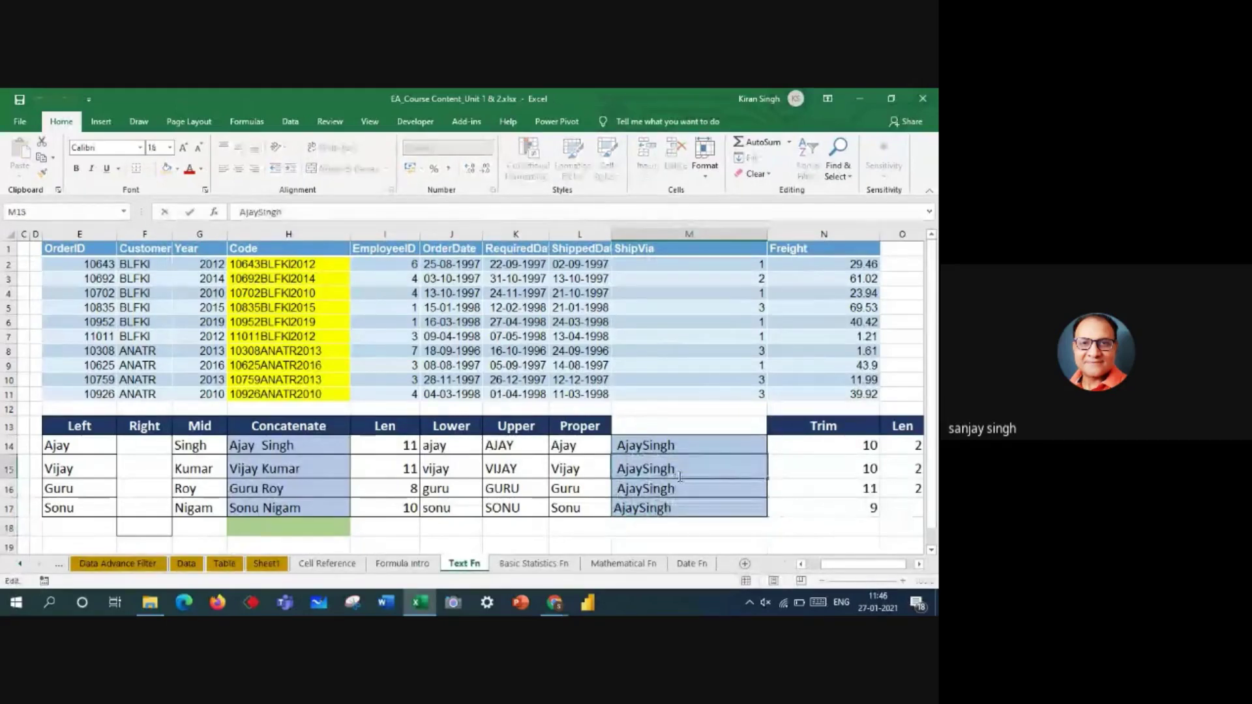
pyautogui.click(717, 522)
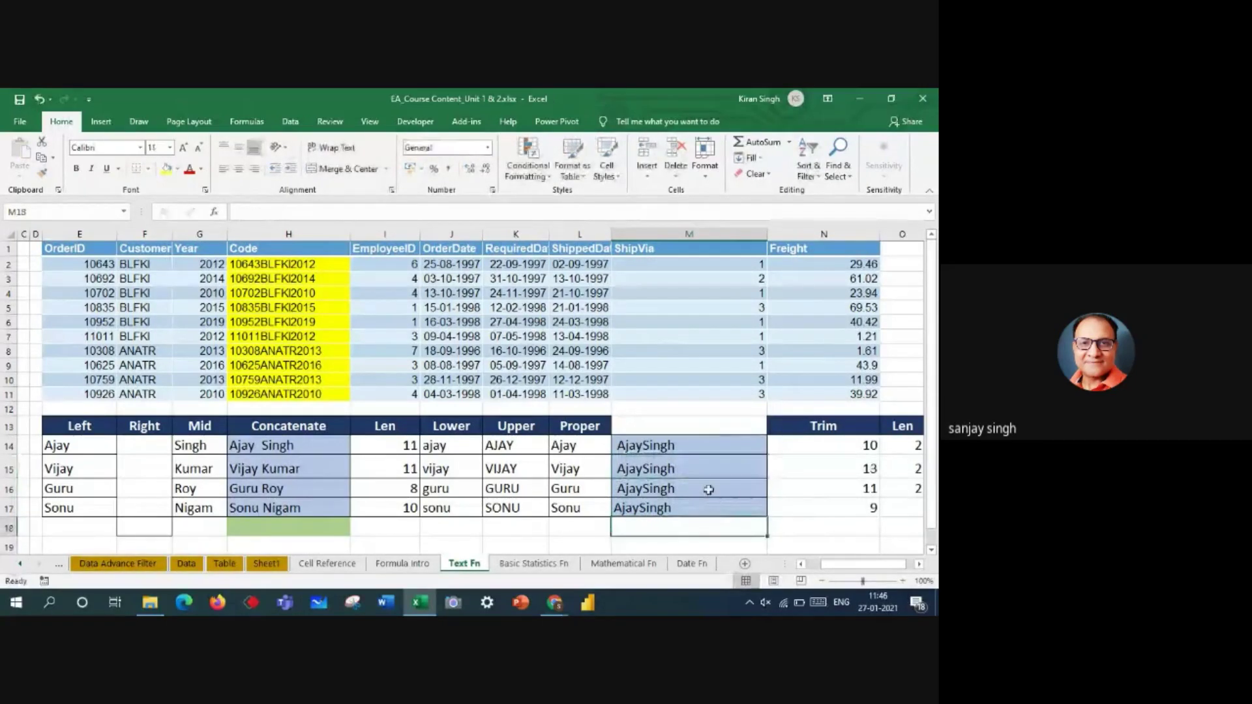
# Try removing the leading space before the name in M14
pyautogui.doubleClick(621, 443)
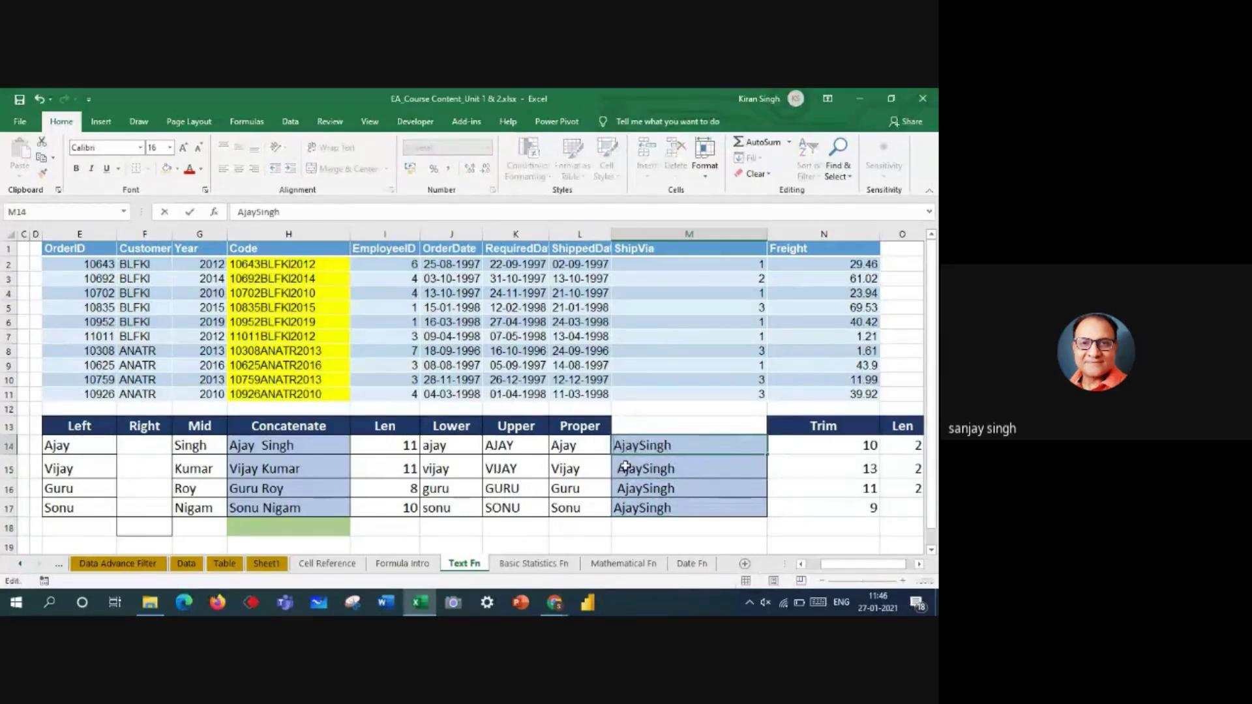
pyautogui.click(782, 523)
pyautogui.click(723, 394)
pyautogui.click(660, 452)
# Reduce the font size of M14:M17 to 11 and enlarge it back to its previous size
pyautogui.moveTo(660, 452); pyautogui.dragTo(660, 507)
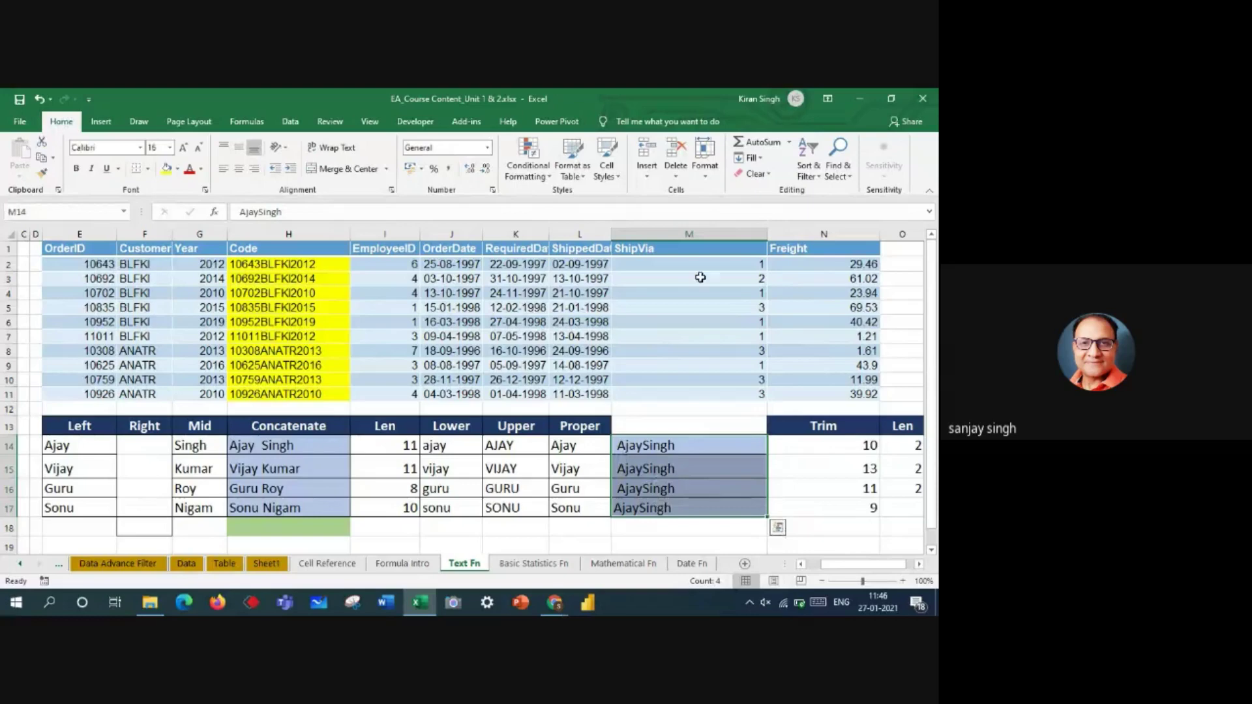
pyautogui.click(200, 152)
pyautogui.click(201, 153)
pyautogui.click(200, 152)
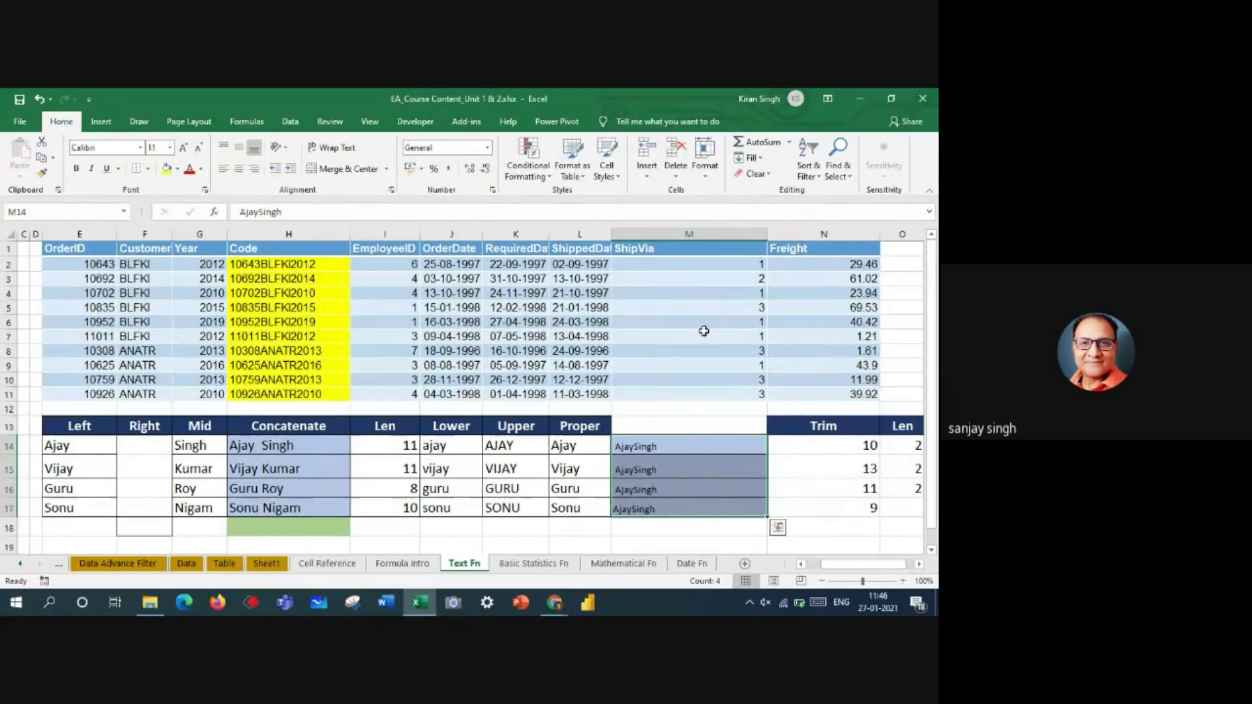
pyautogui.click(182, 154)
pyautogui.click(183, 154)
pyautogui.click(183, 154)
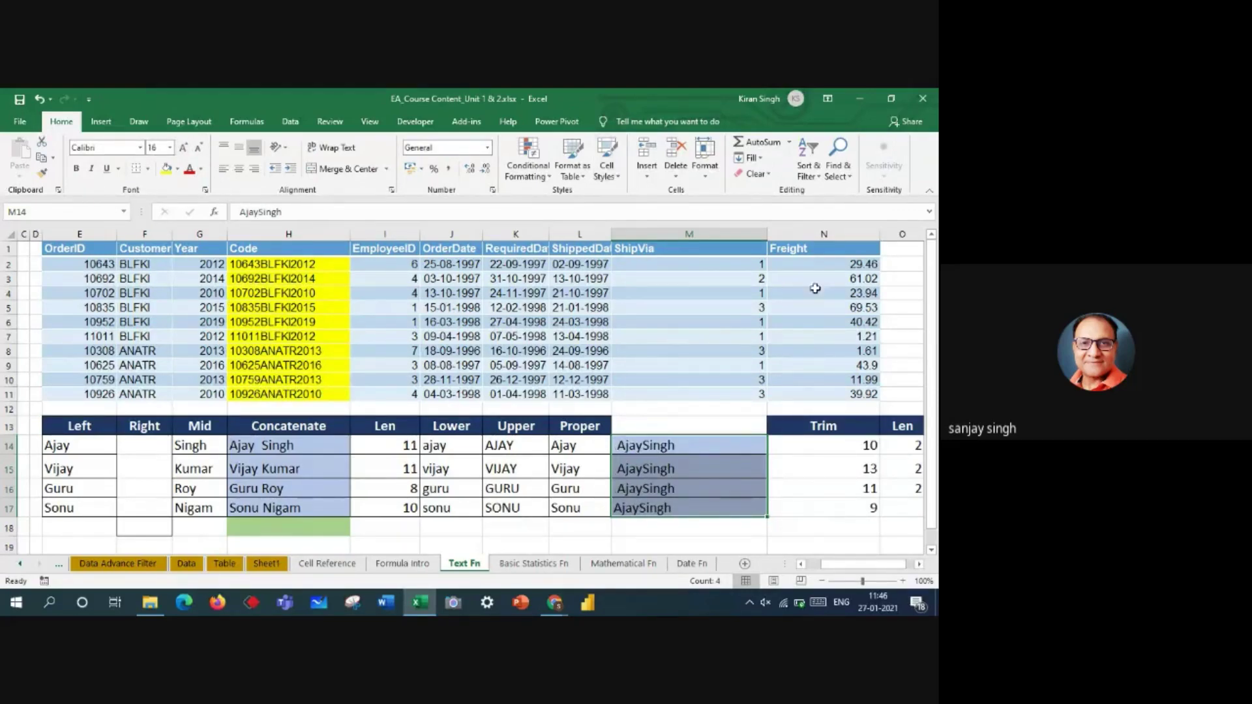
# Clear the Trim header from cell N13
pyautogui.click(823, 426)
pyautogui.press('Delete')
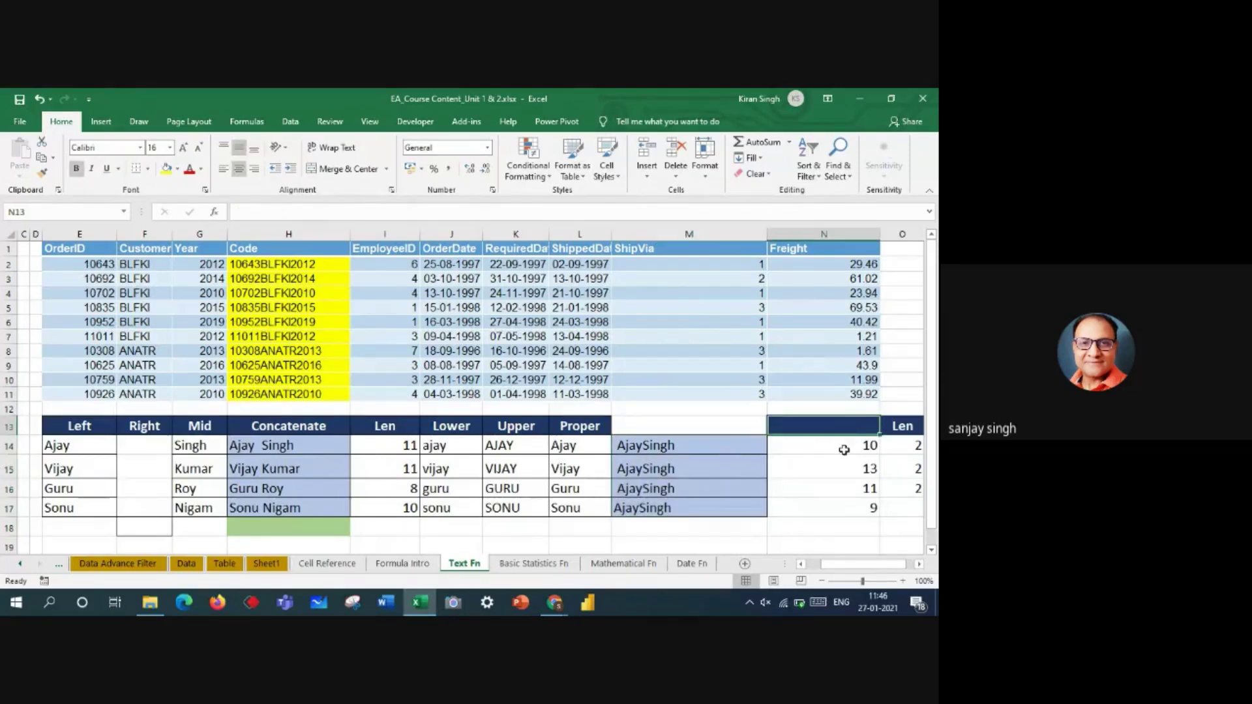
# Examine the LEN formulas in N14:N17 against the spacing of the names in M14:M17
pyautogui.click(843, 450)
pyautogui.click(845, 470)
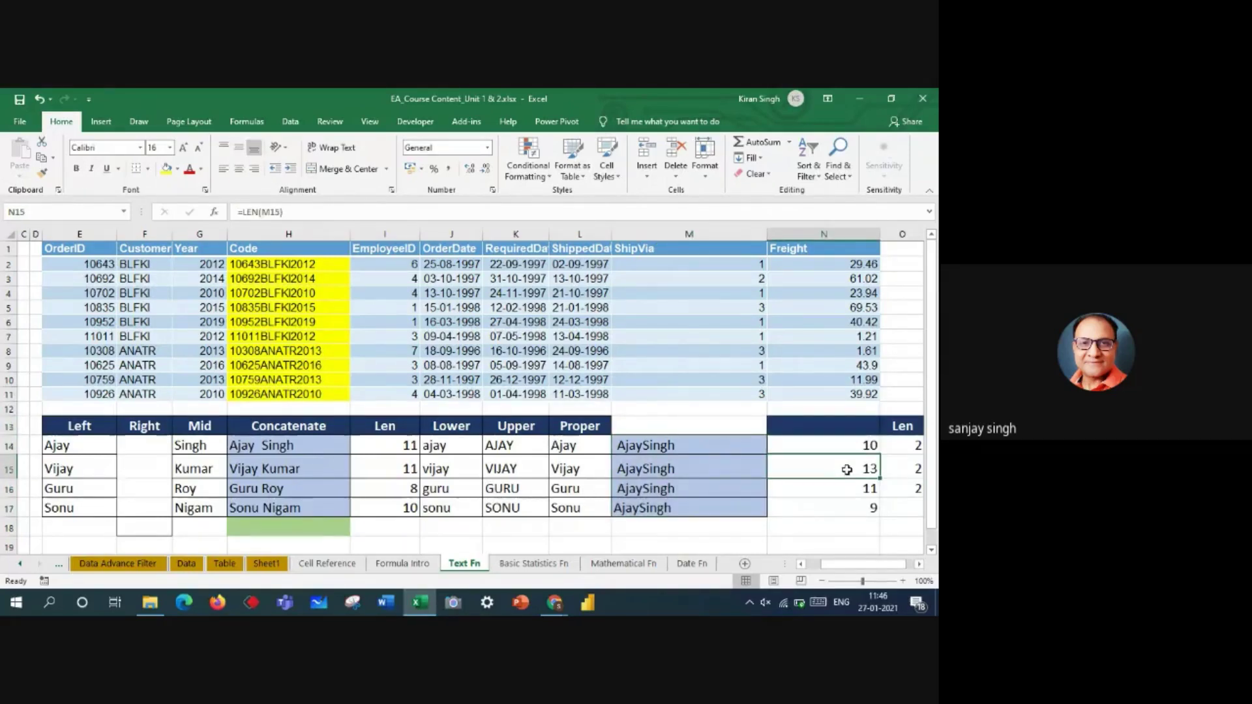
pyautogui.click(845, 489)
pyautogui.click(848, 508)
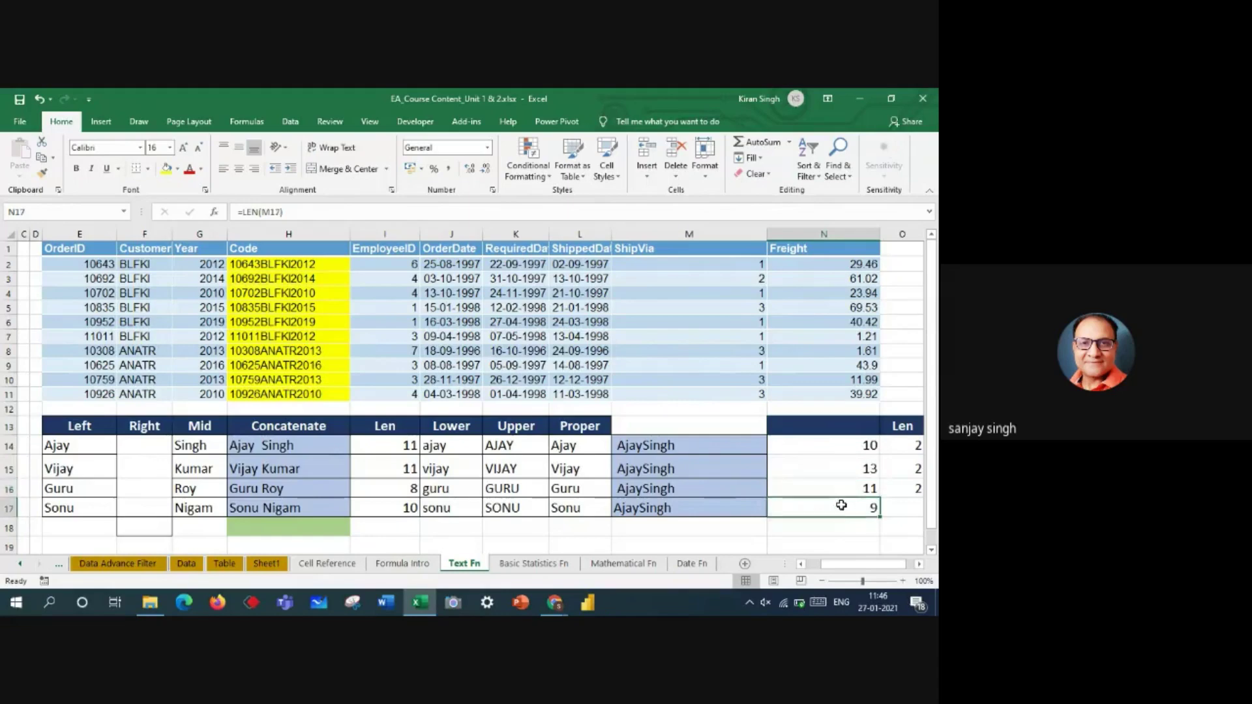
pyautogui.doubleClick(620, 511)
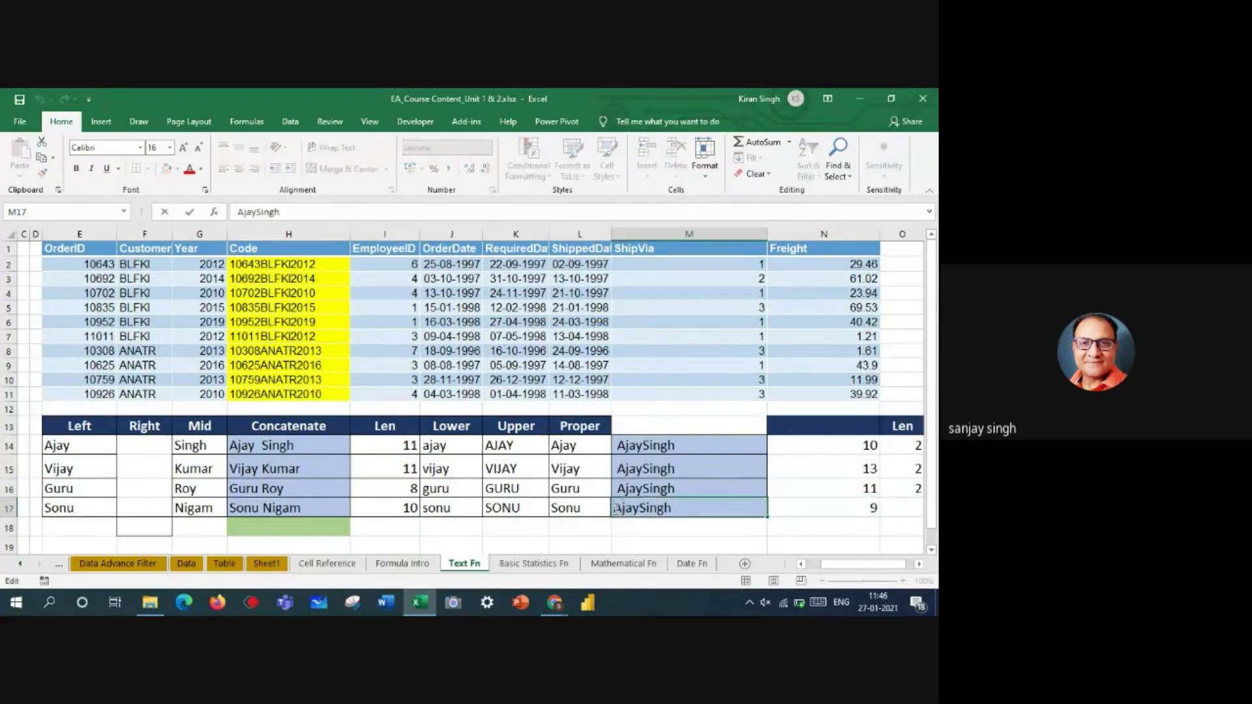
pyautogui.click(722, 512)
pyautogui.moveTo(672, 442); pyautogui.dragTo(674, 501)
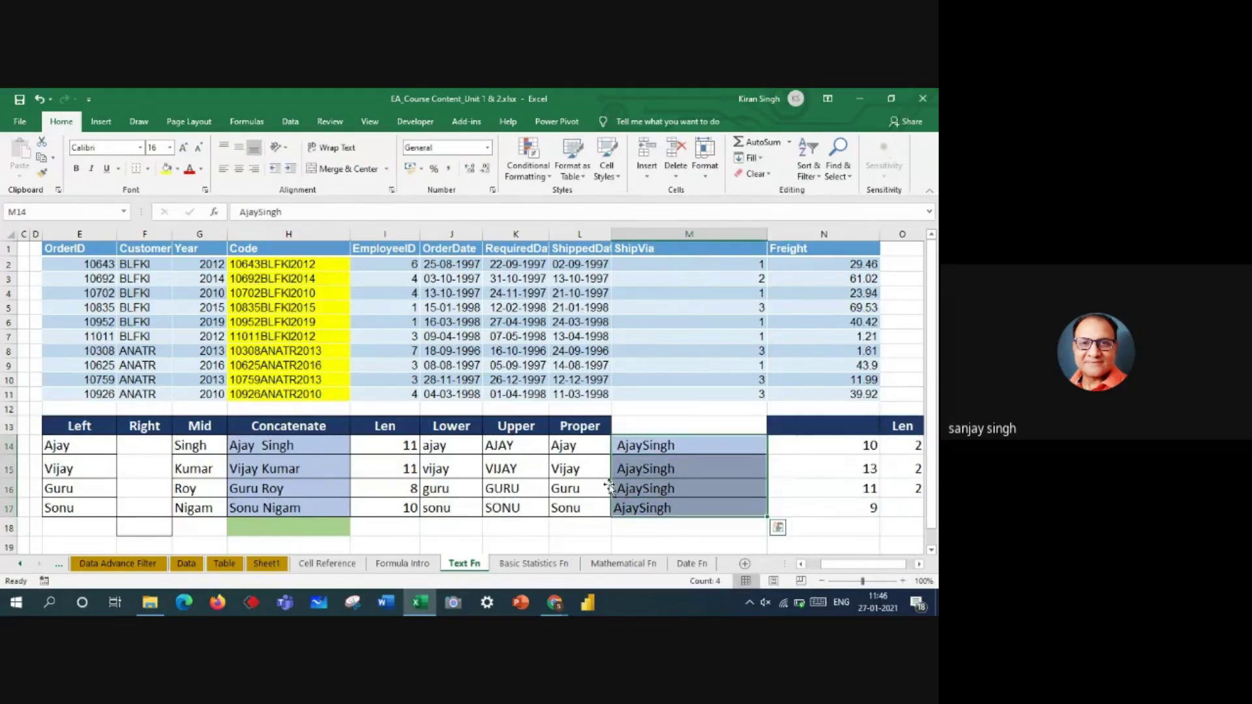
pyautogui.moveTo(861, 445); pyautogui.dragTo(859, 516)
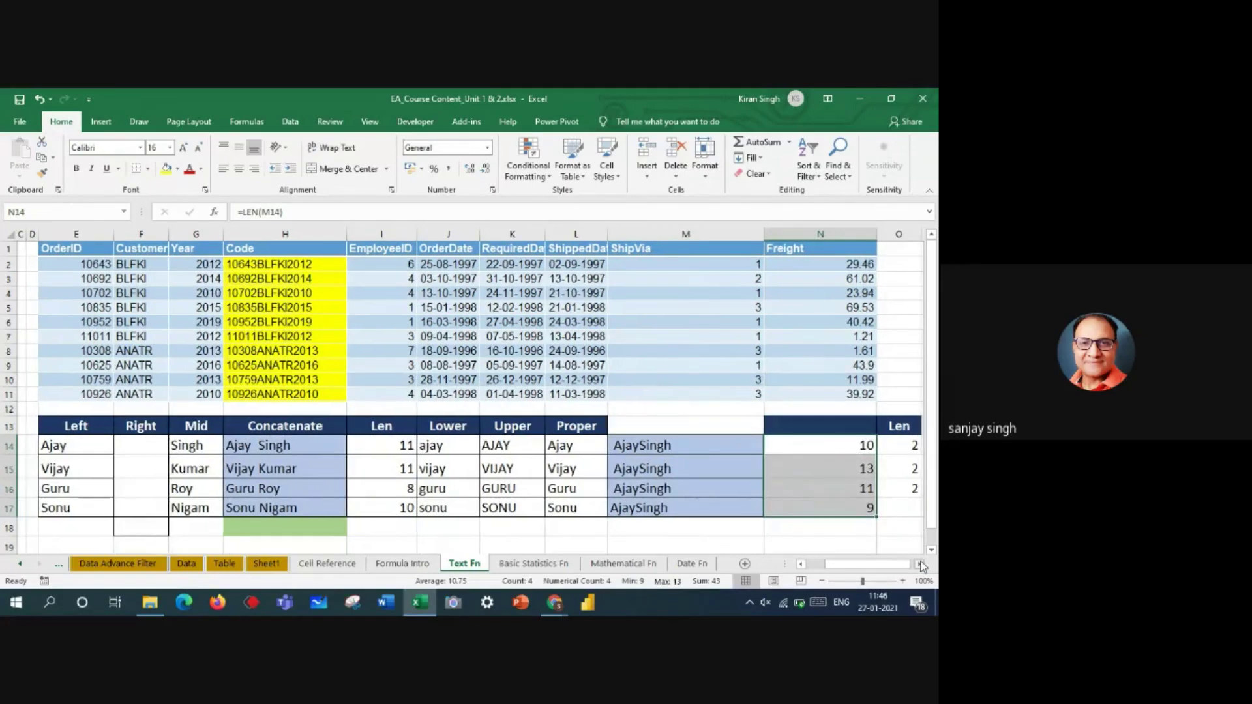
# Replace the header in O13 with Trim
pyautogui.click(921, 565)
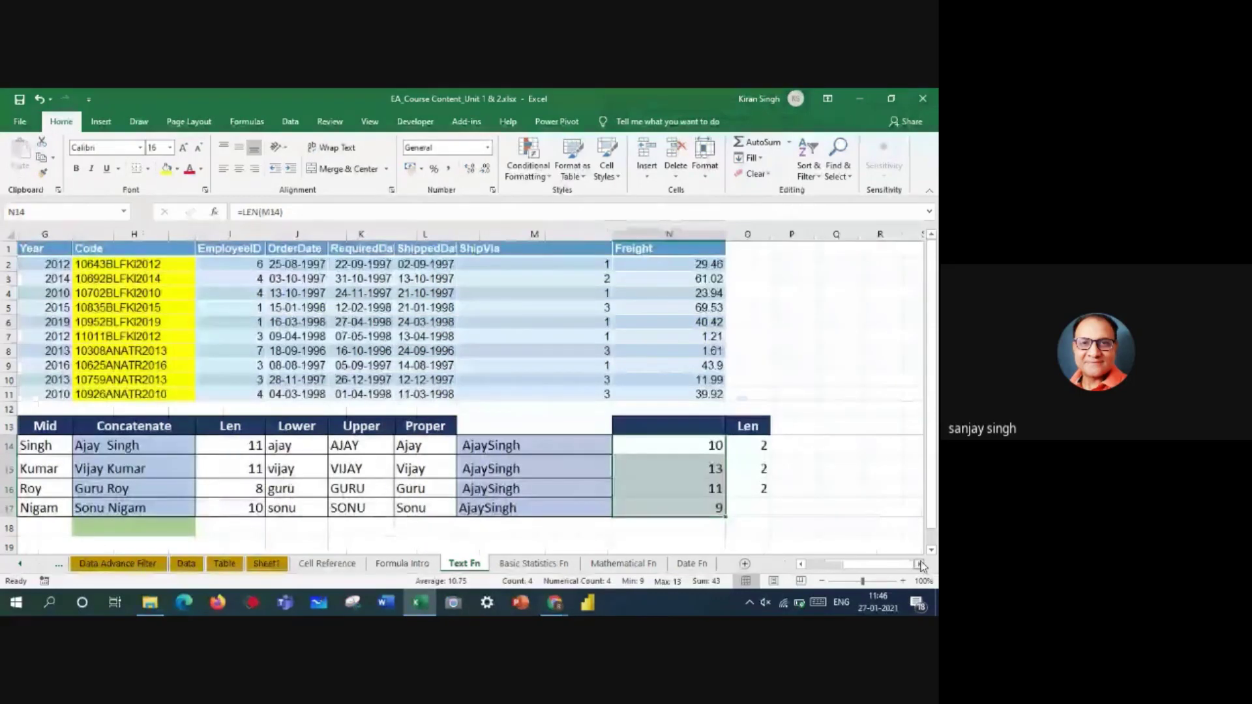
pyautogui.click(674, 427)
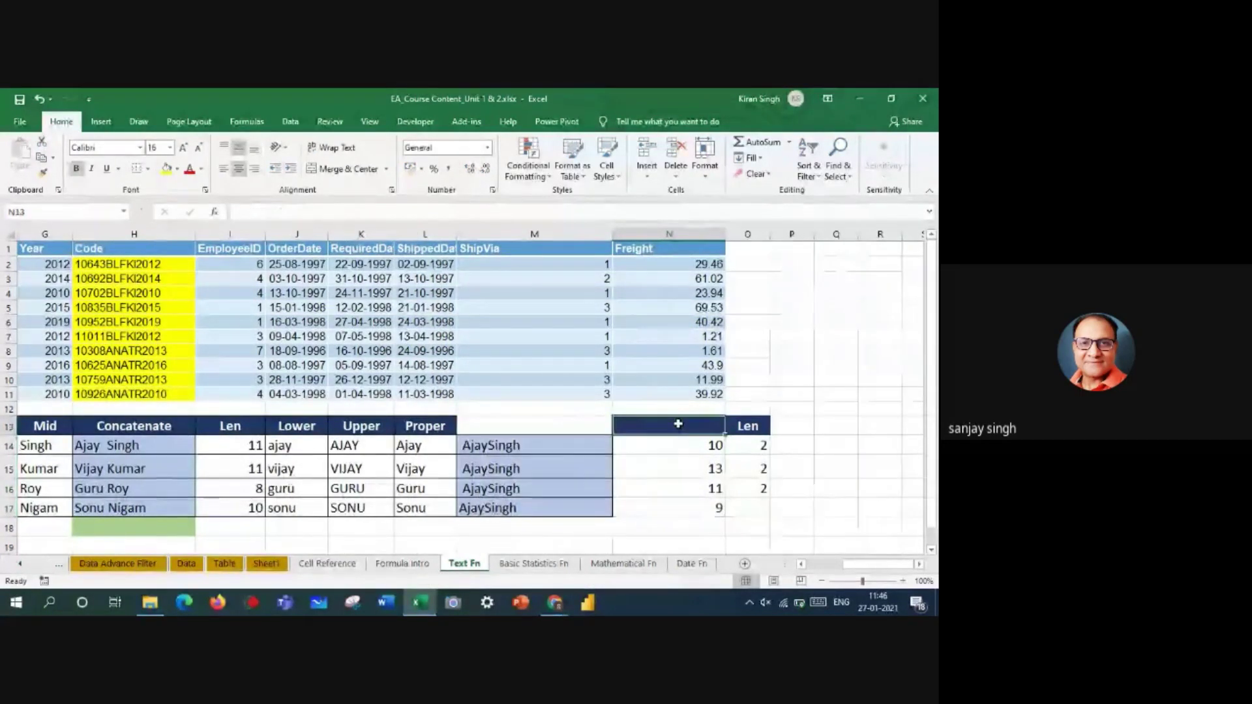
pyautogui.click(748, 427)
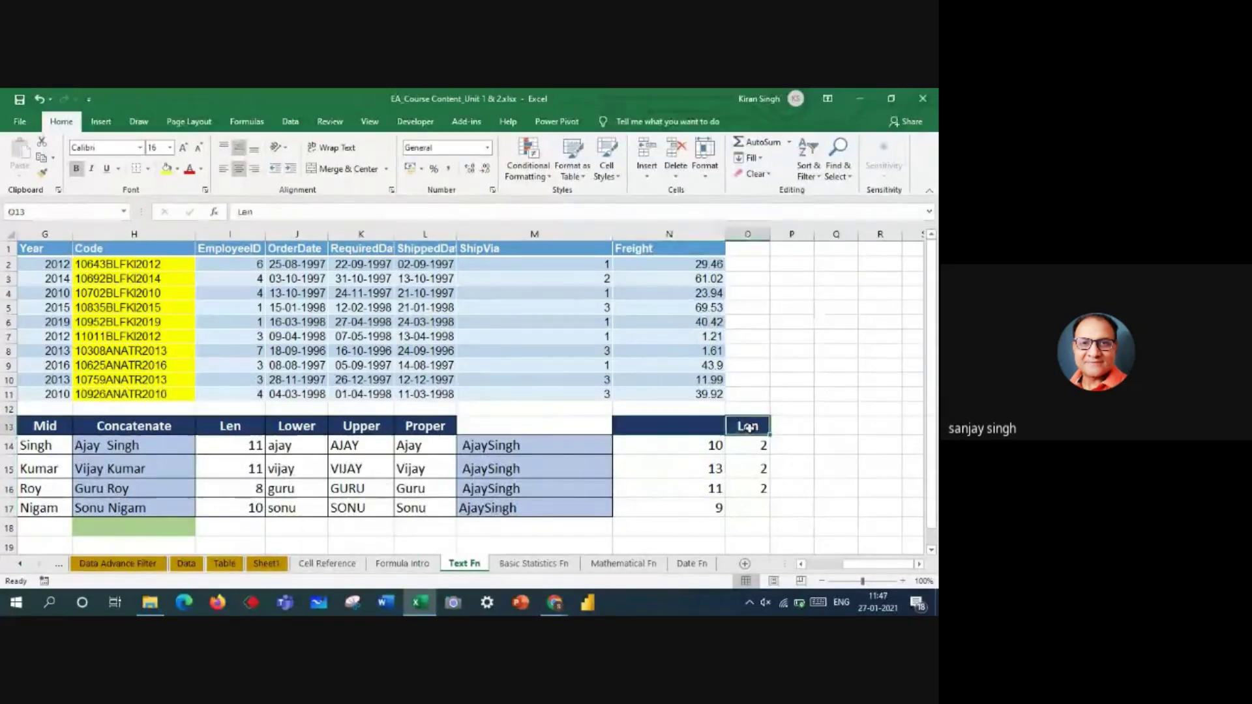
pyautogui.write('Trim')
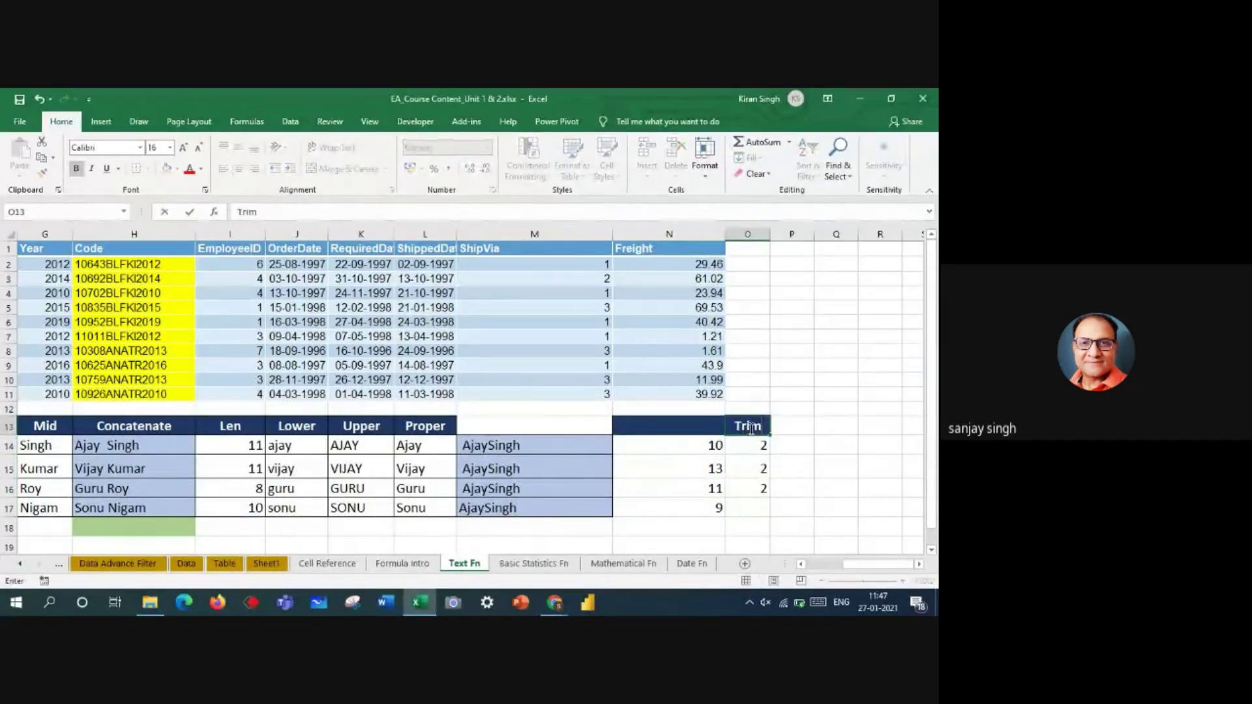
pyautogui.press('Return')
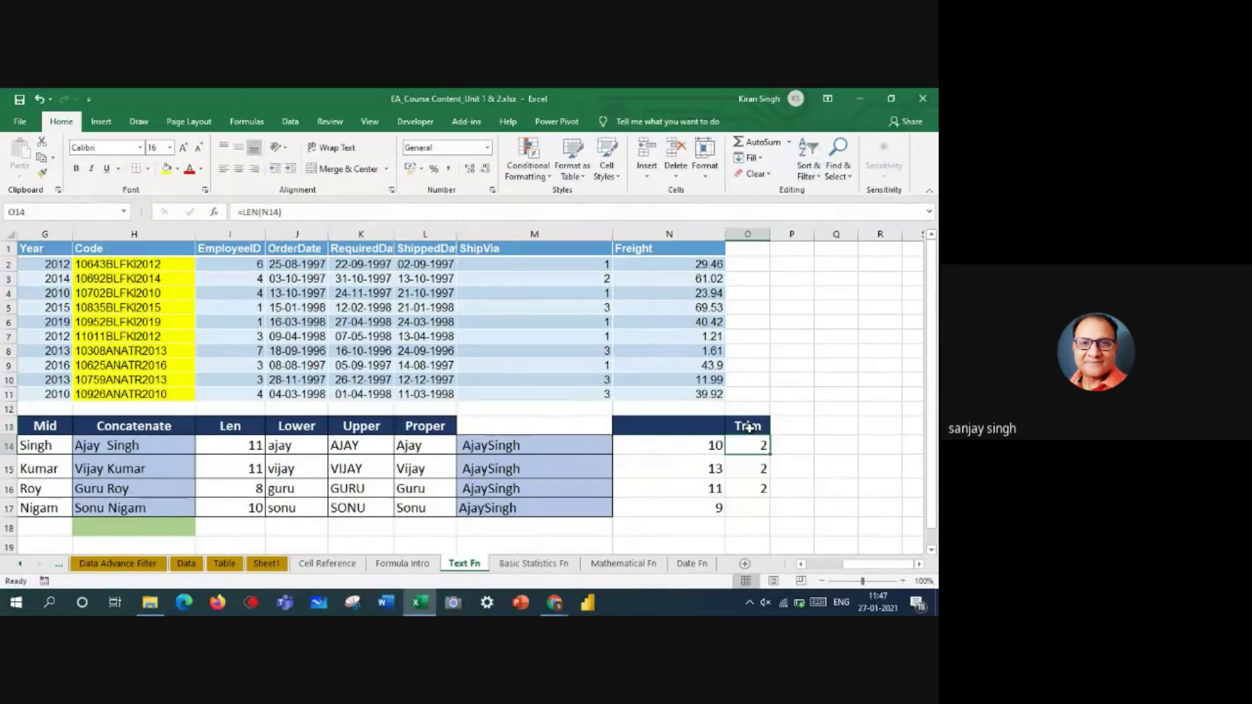
# Enter the formula =TRIM(M14) in O14 to strip the extra spaces from the first name
pyautogui.write('=t')
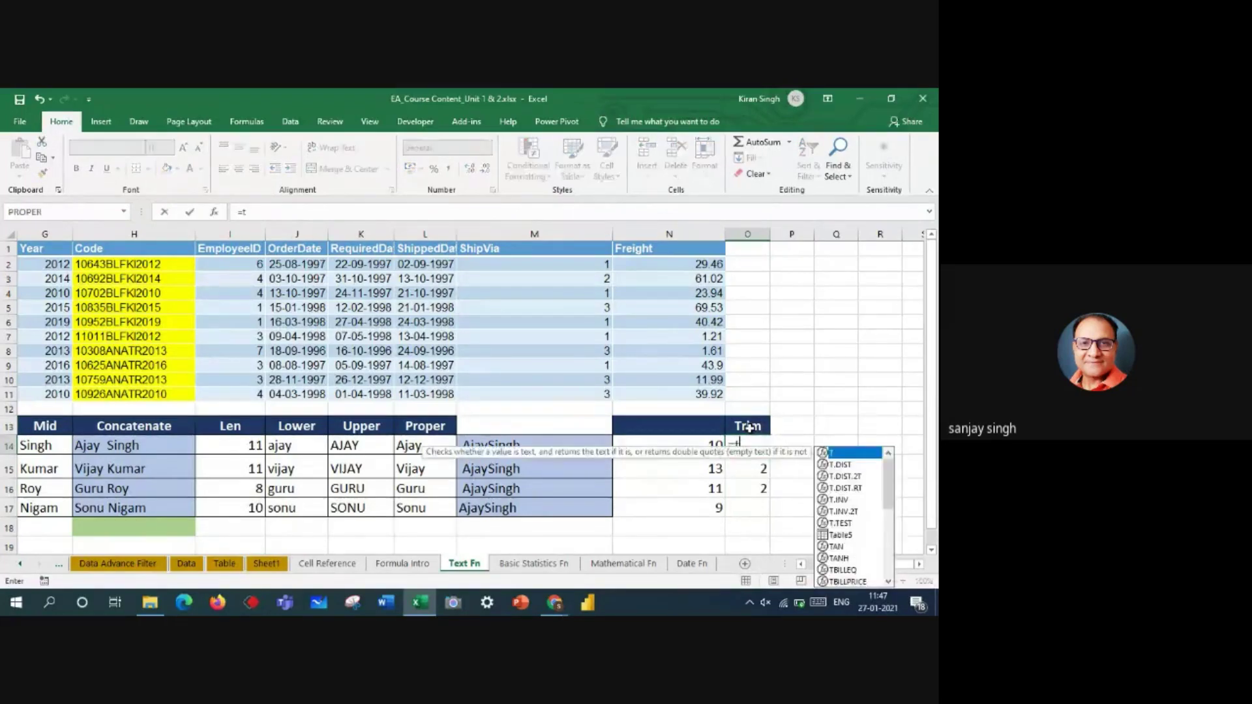
pyautogui.write('rim(')
pyautogui.click(497, 453)
pyautogui.write(')')
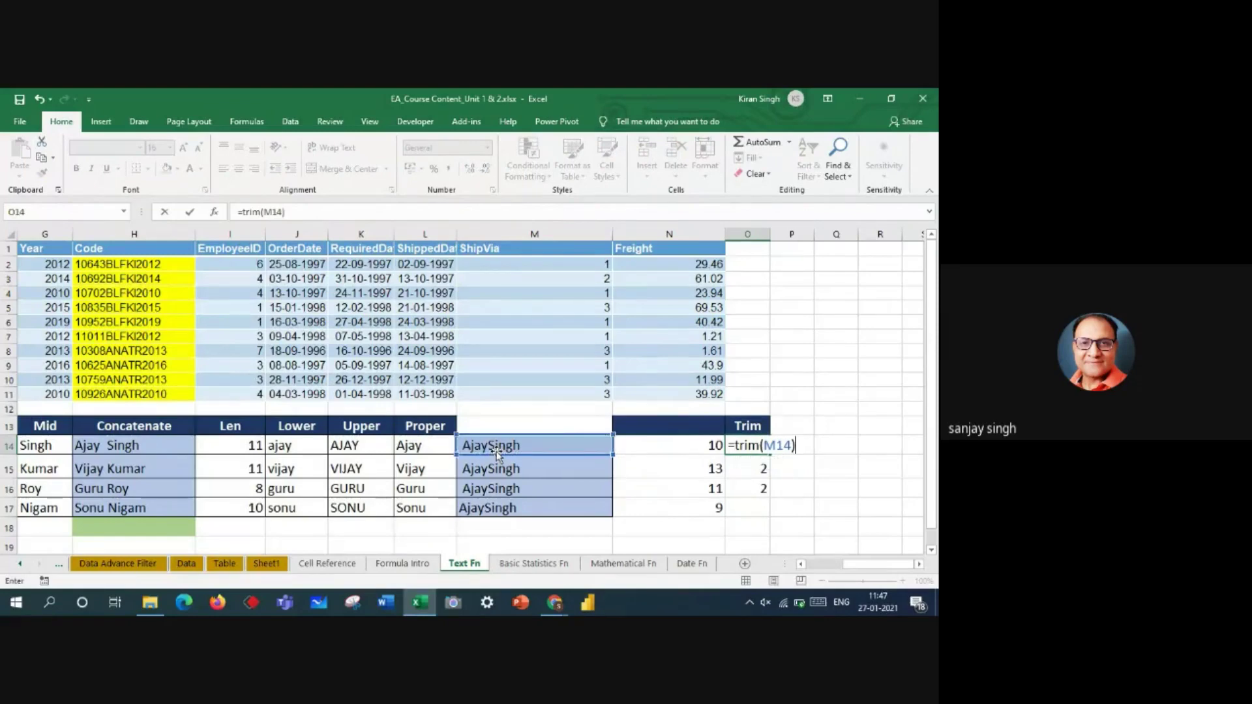
pyautogui.press('Return')
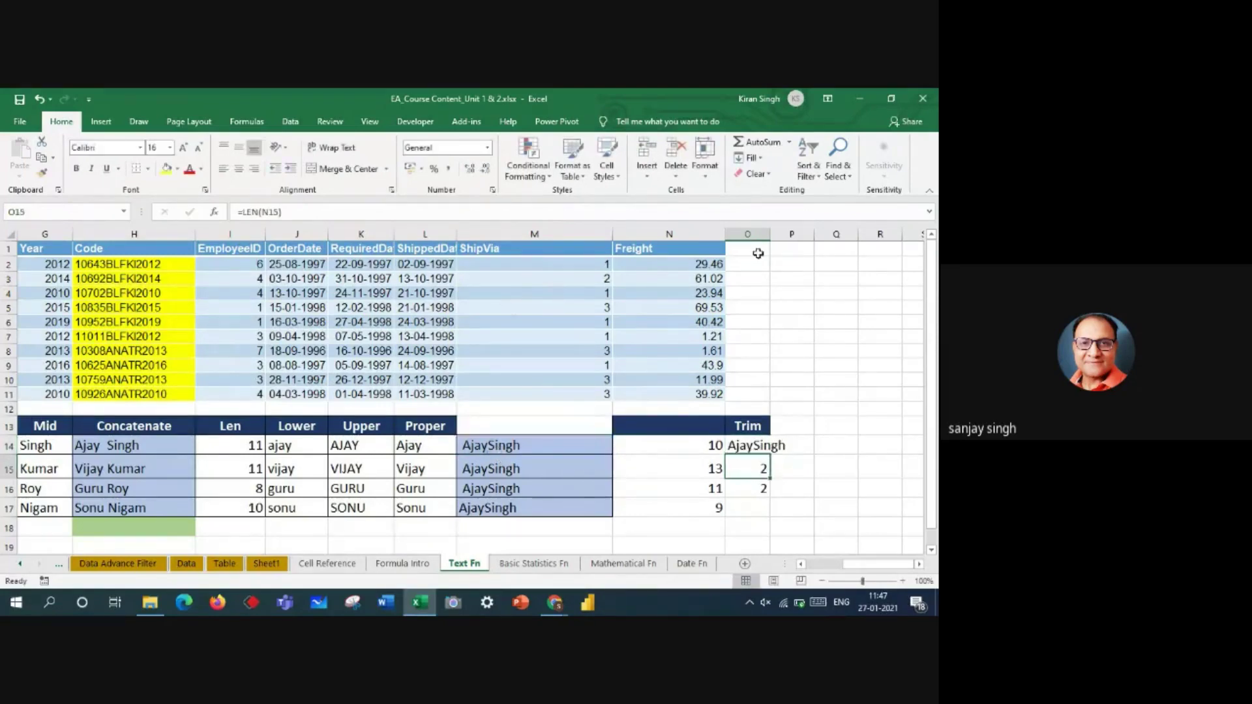
# AutoFit column O to its contents and fill the TRIM formula from O14 down to O17
pyautogui.doubleClick(773, 233)
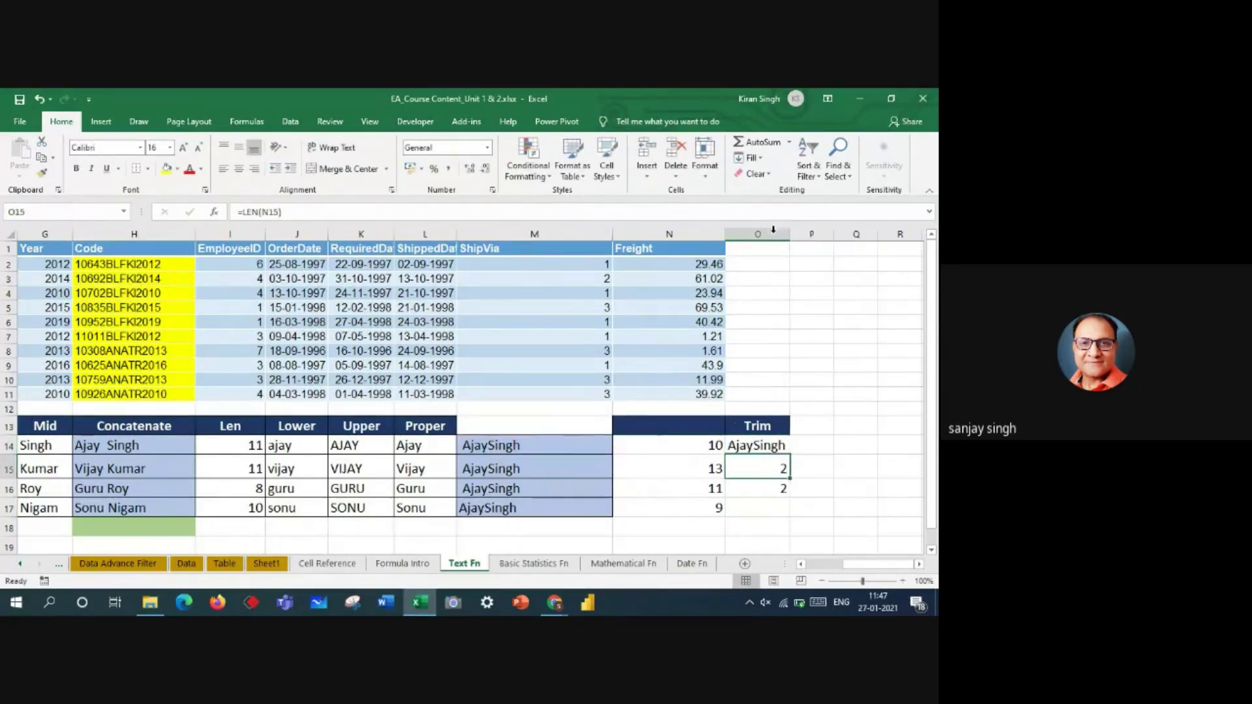
pyautogui.click(777, 448)
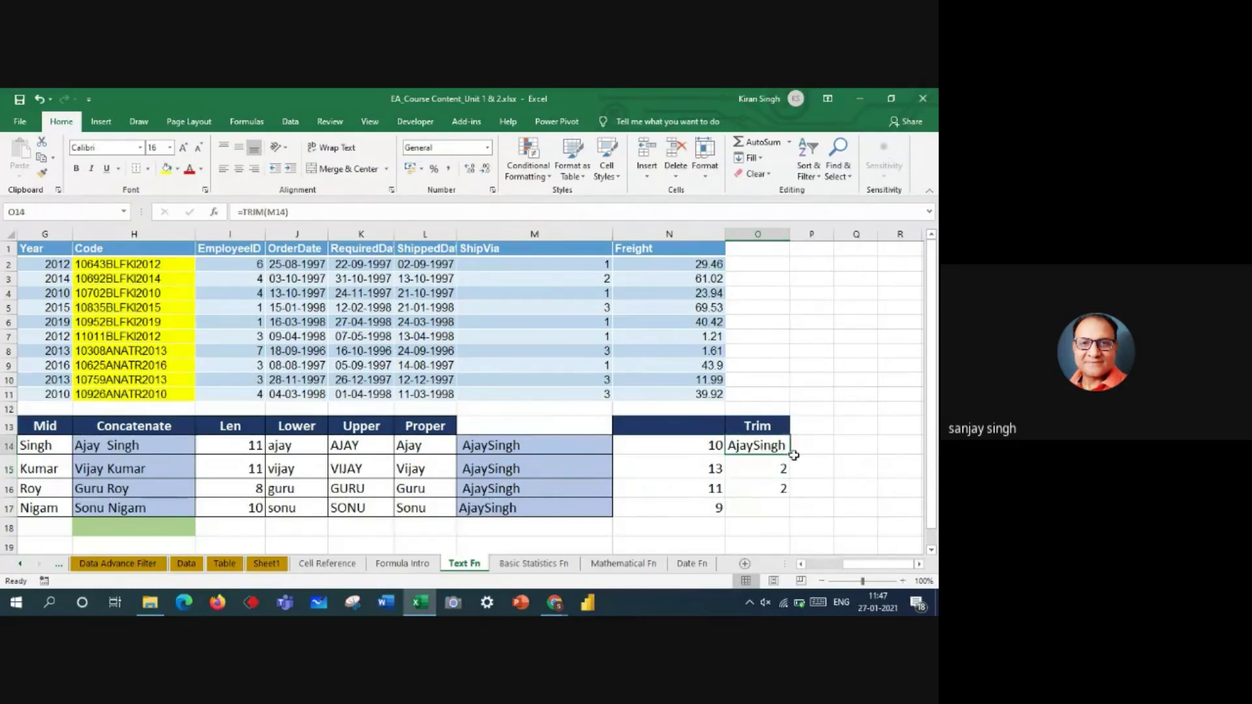
pyautogui.moveTo(790, 452); pyautogui.dragTo(789, 512)
# Enter Len as the header in both N13 and P13
pyautogui.moveTo(698, 450); pyautogui.dragTo(712, 506)
pyautogui.click(693, 425)
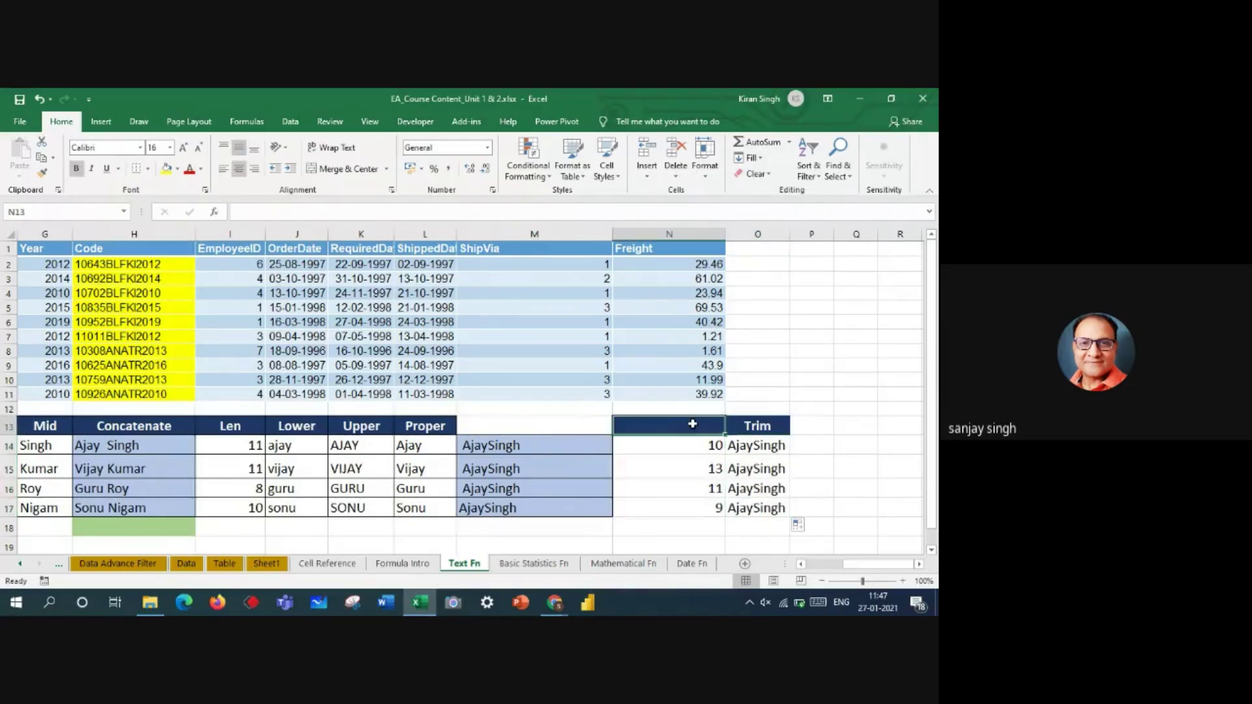
pyautogui.write('Len')
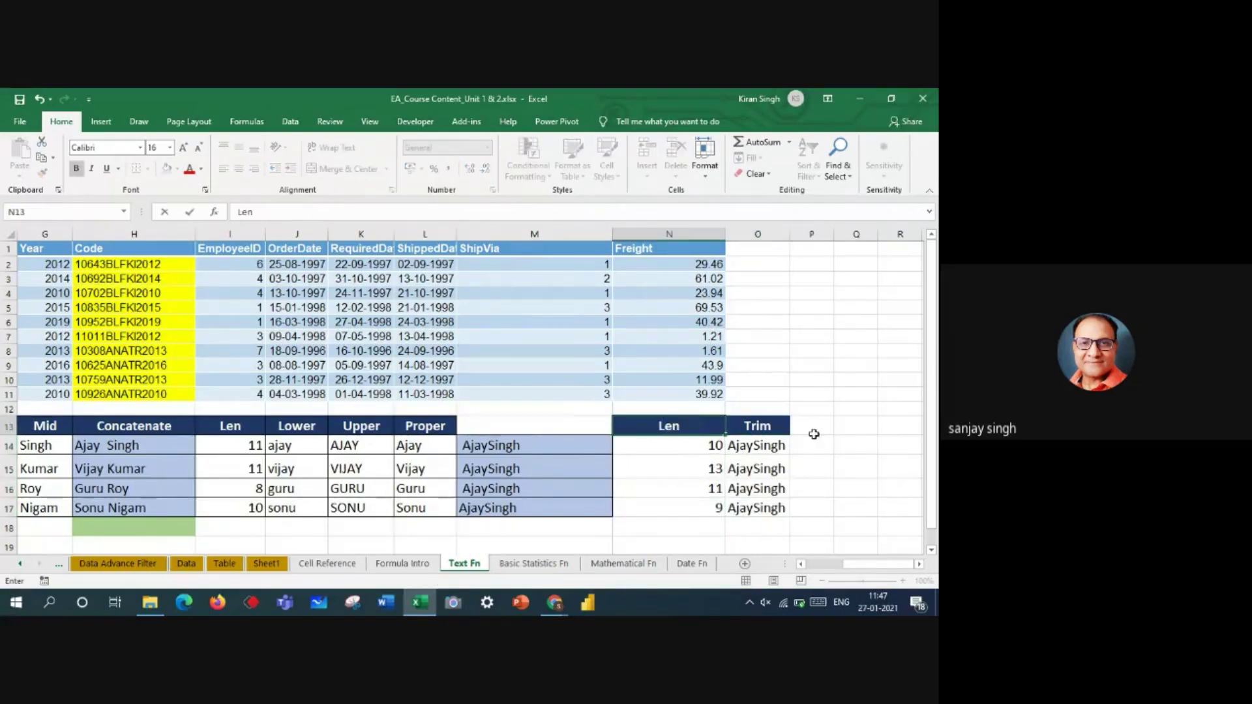
pyautogui.click(825, 425)
pyautogui.write('Len')
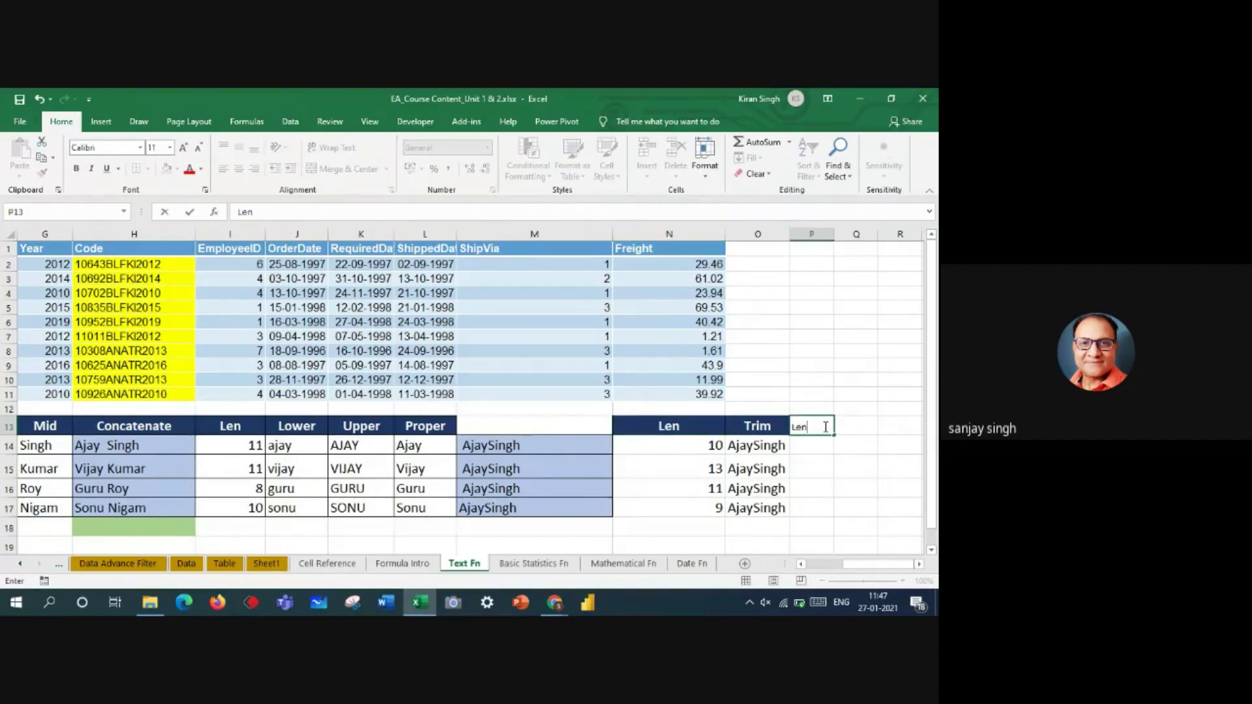
pyautogui.click(861, 461)
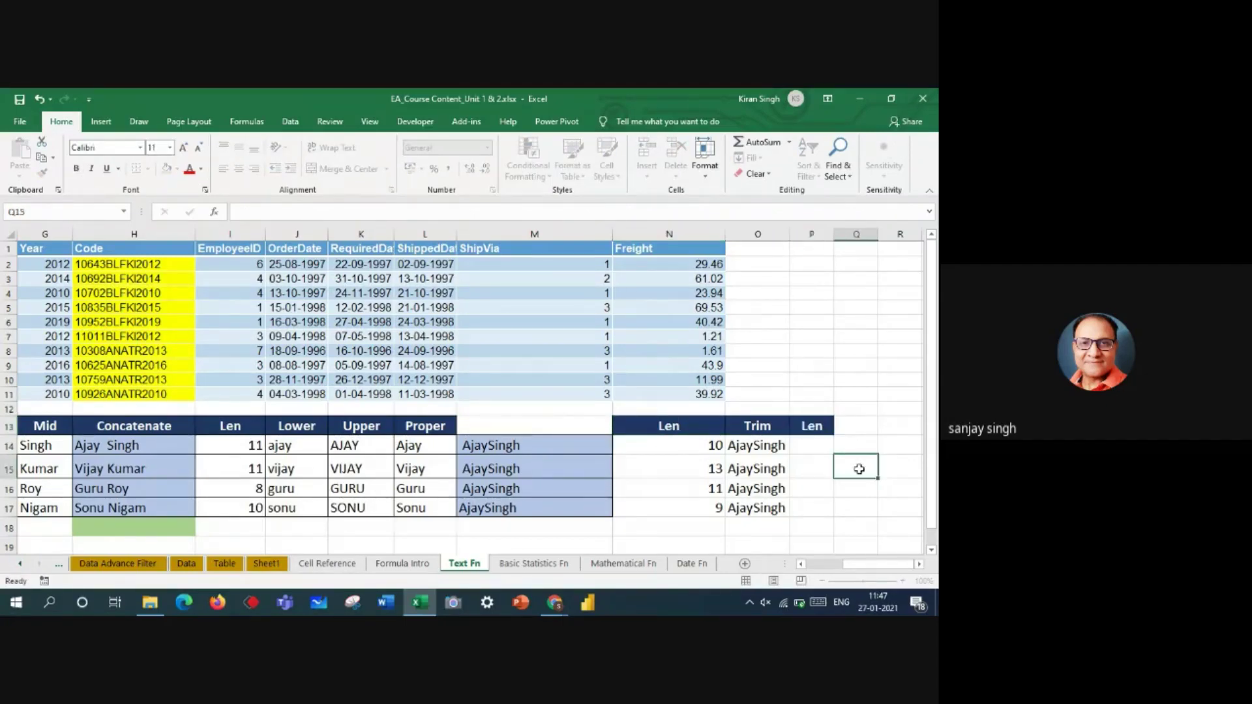
# Copy the LEN formulas from N14:N17 into P14:P17 to count the trimmed names' characters
pyautogui.click(817, 446)
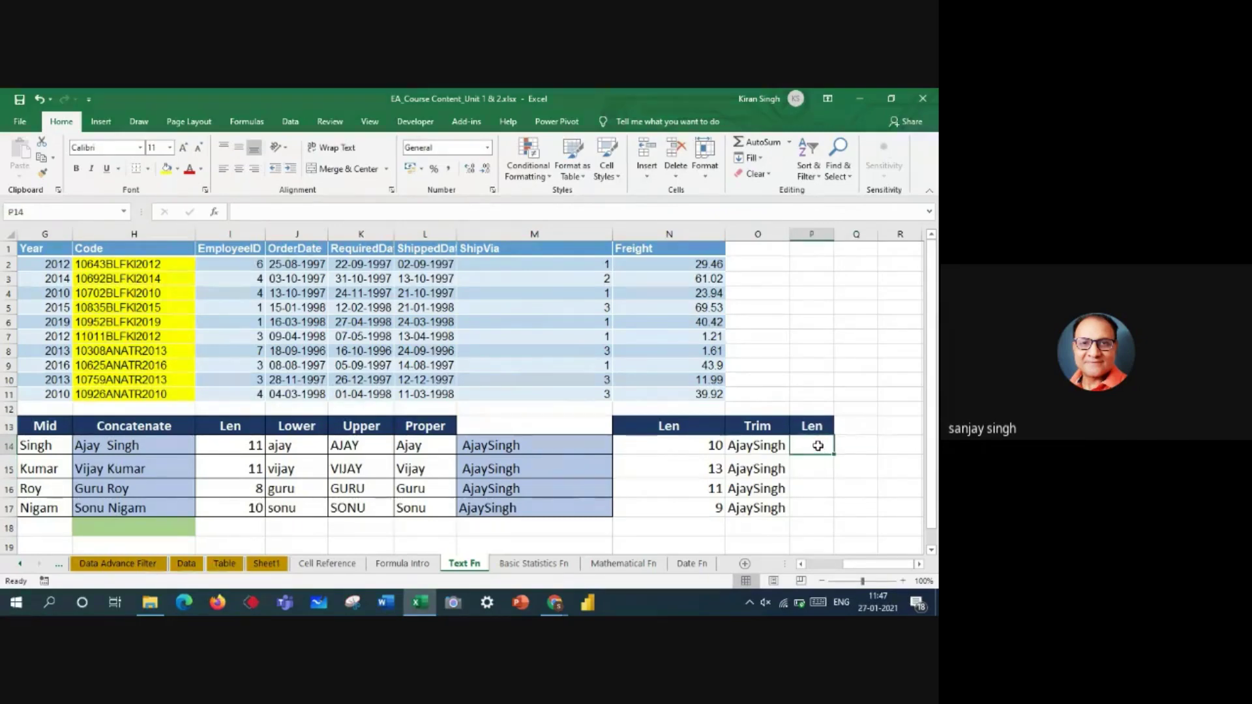
pyautogui.moveTo(687, 444); pyautogui.dragTo(704, 510)
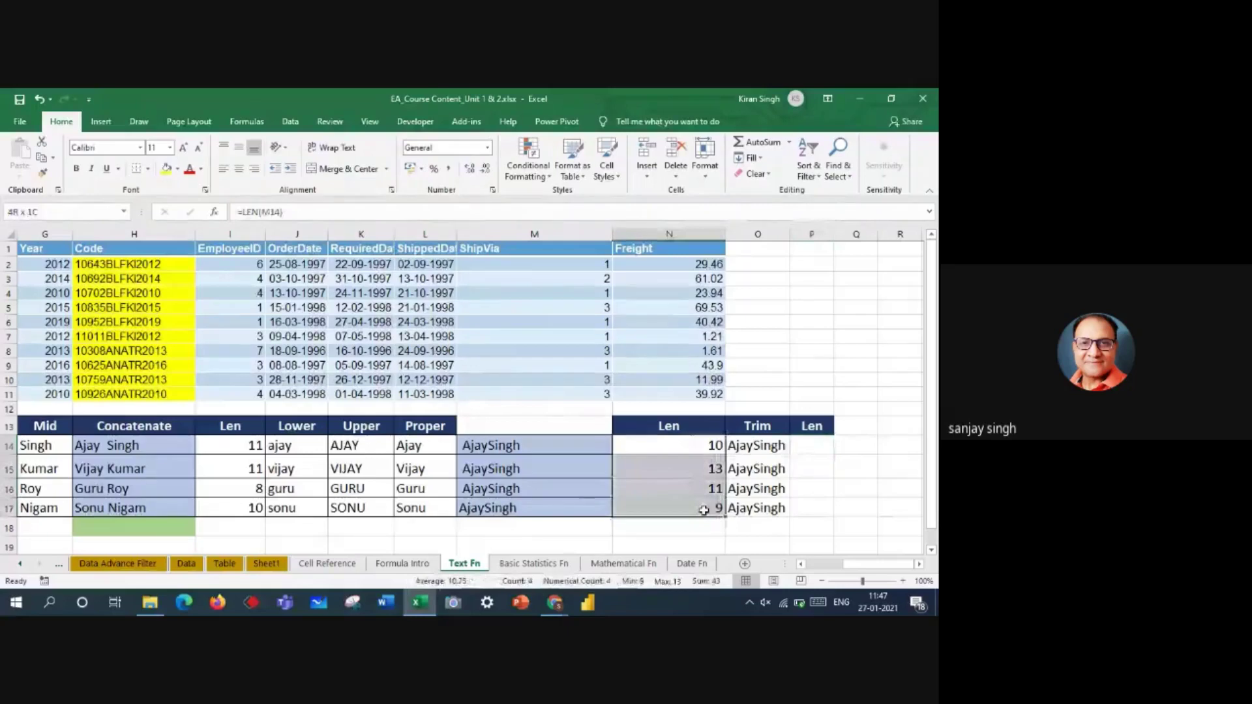
pyautogui.hotkey('ctrl', 'c')
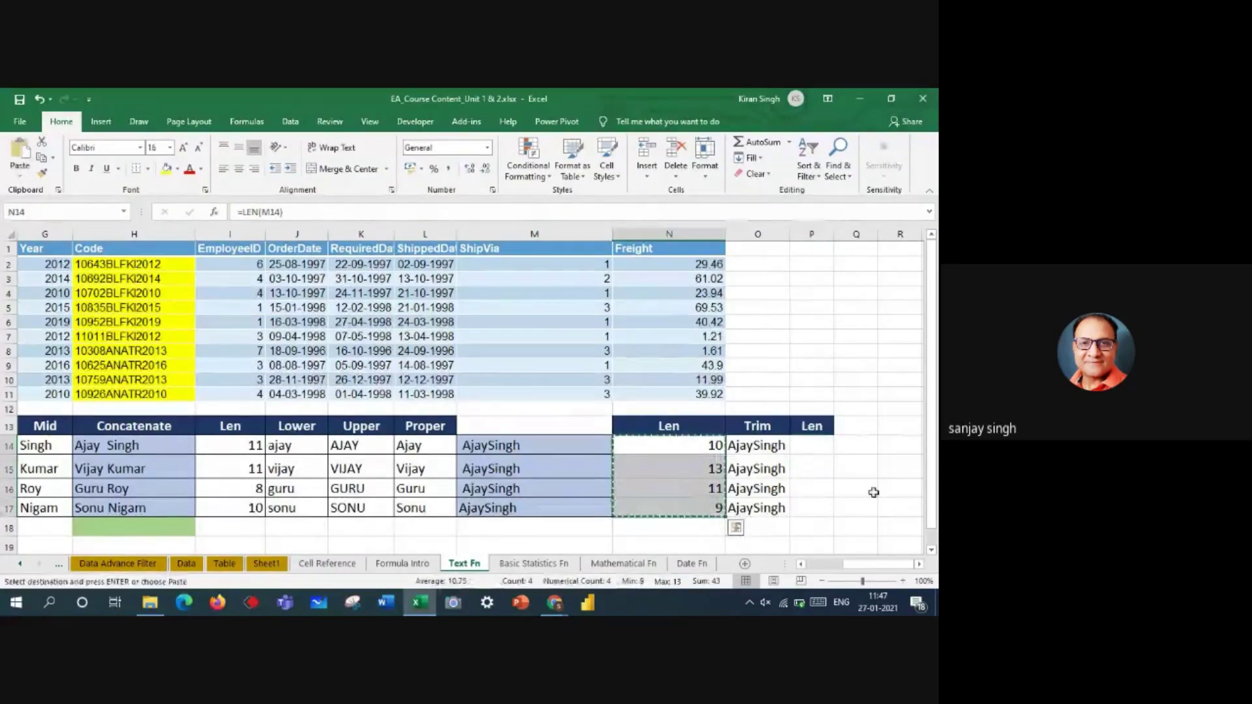
pyautogui.click(830, 452)
pyautogui.hotkey('ctrl', 'v')
pyautogui.click(874, 363)
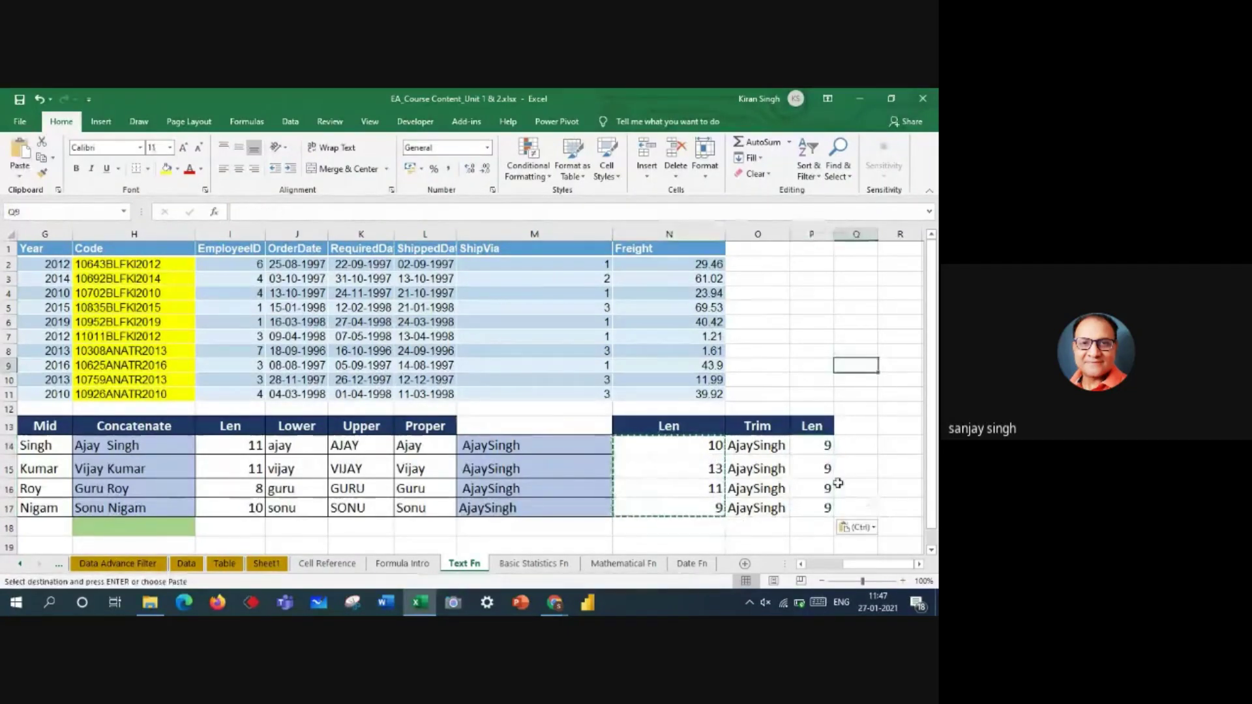
# Widen column O, which holds the trimmed names
pyautogui.moveTo(829, 446); pyautogui.dragTo(823, 510)
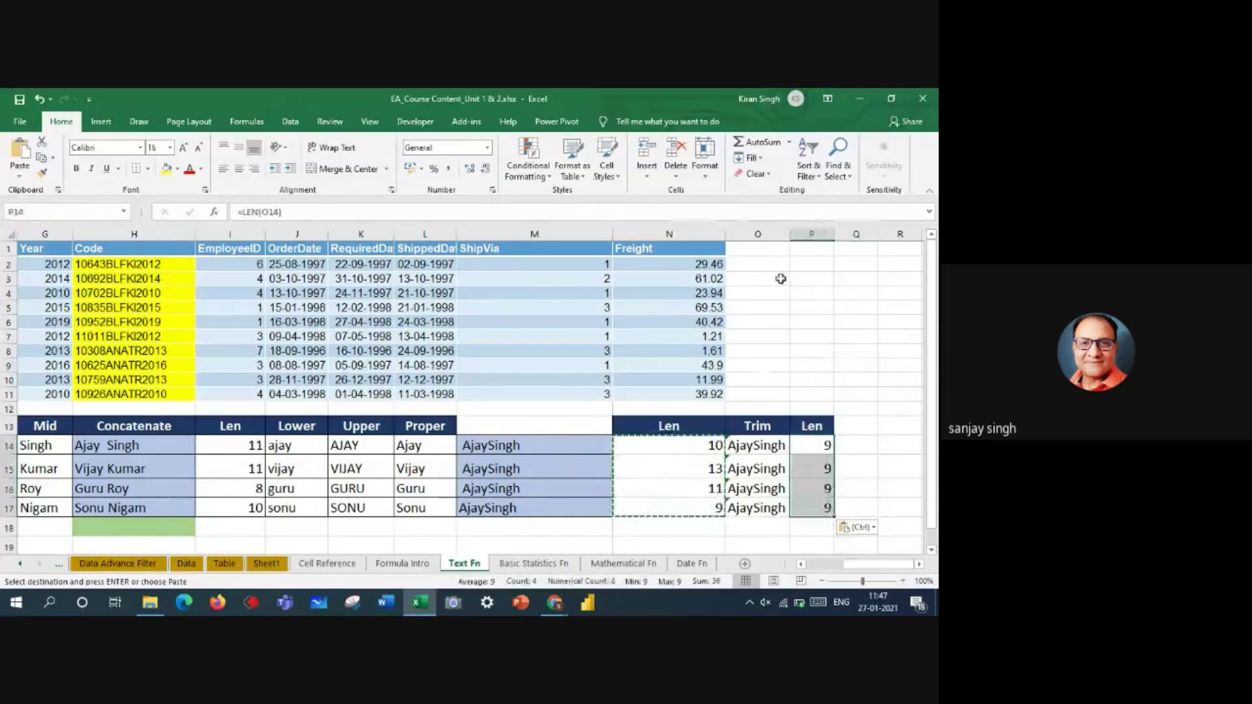
pyautogui.moveTo(787, 235); pyautogui.dragTo(821, 233)
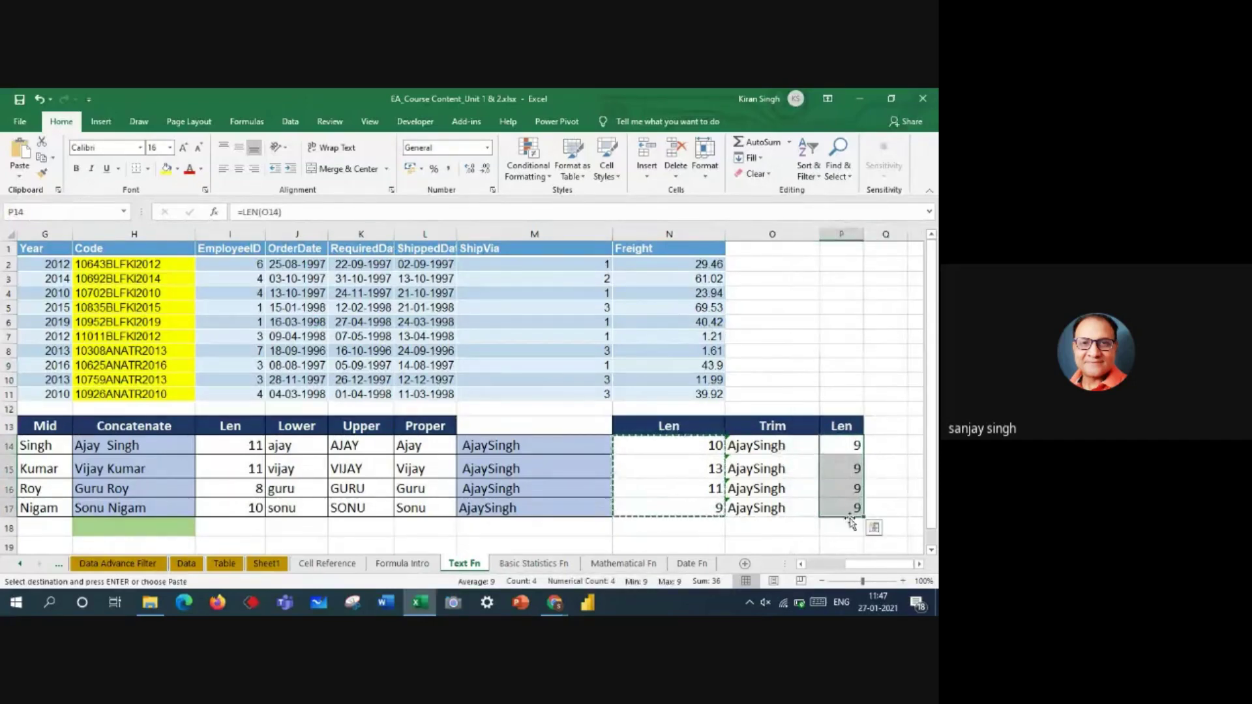
# Compare the lengths of the original names in N14:N17 with those of the trimmed names in P14:P17
pyautogui.moveTo(844, 448); pyautogui.dragTo(851, 511)
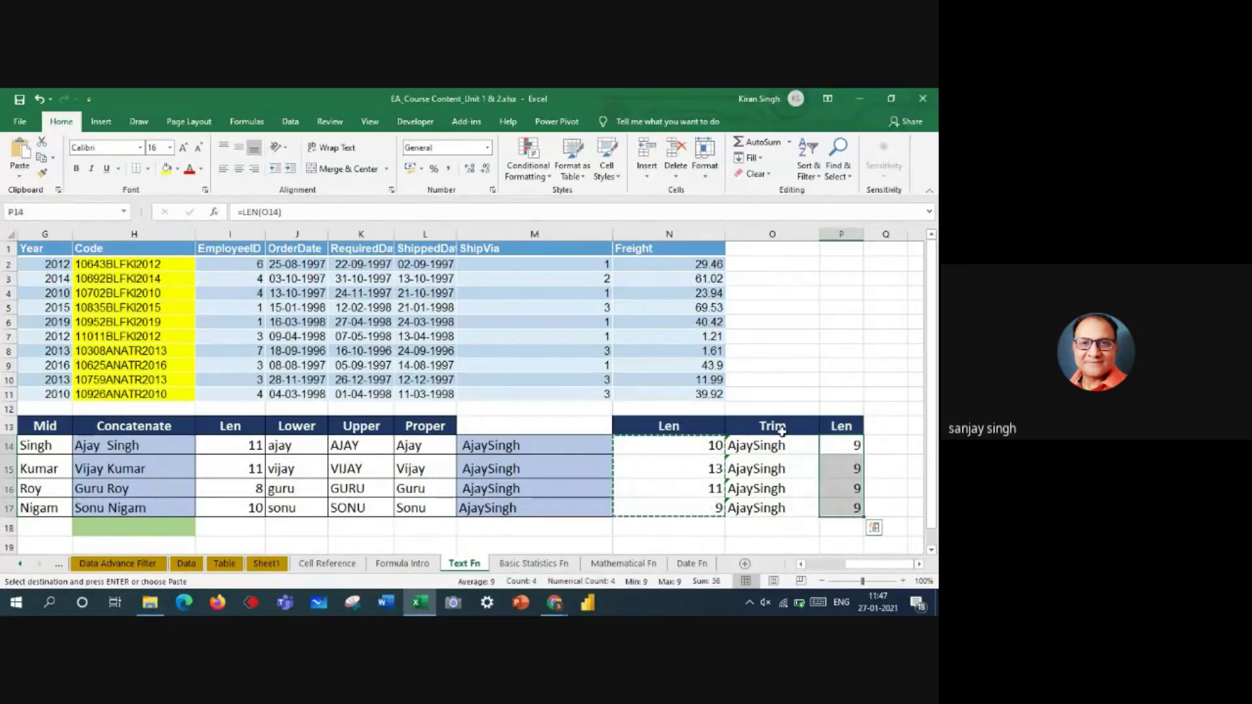
pyautogui.moveTo(841, 446); pyautogui.dragTo(850, 512)
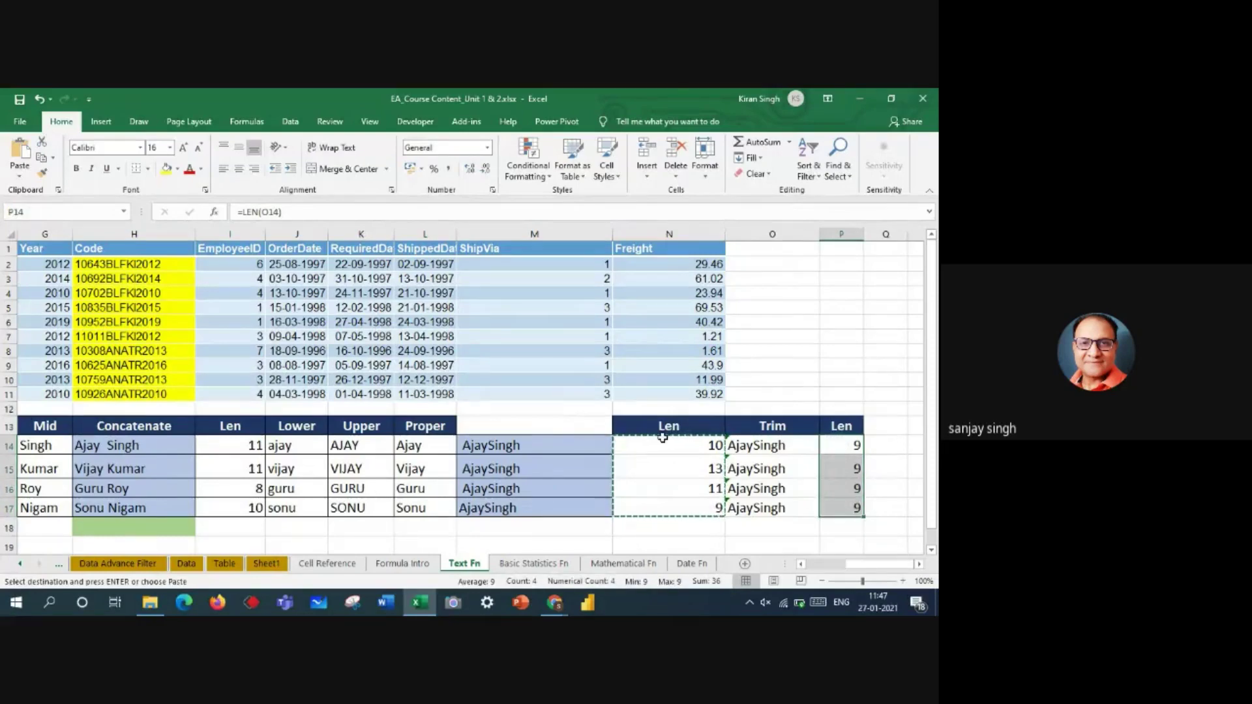
pyautogui.moveTo(660, 450); pyautogui.dragTo(678, 505)
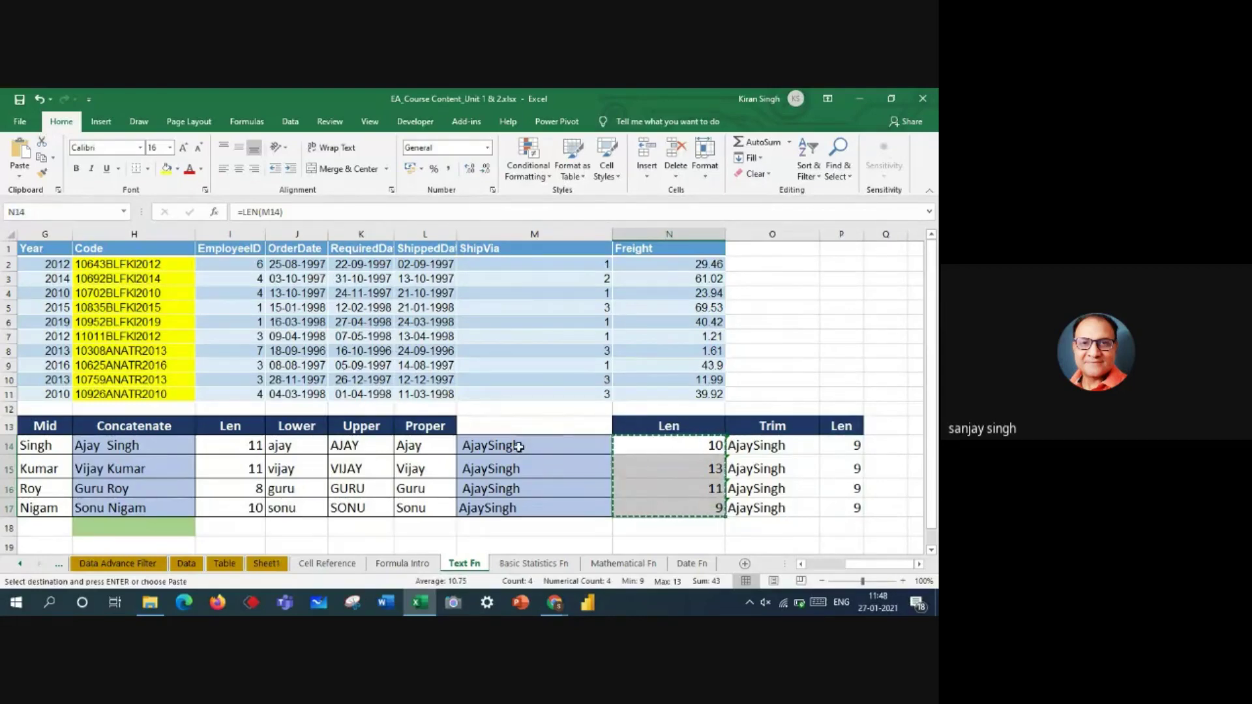
pyautogui.moveTo(519, 446); pyautogui.dragTo(518, 504)
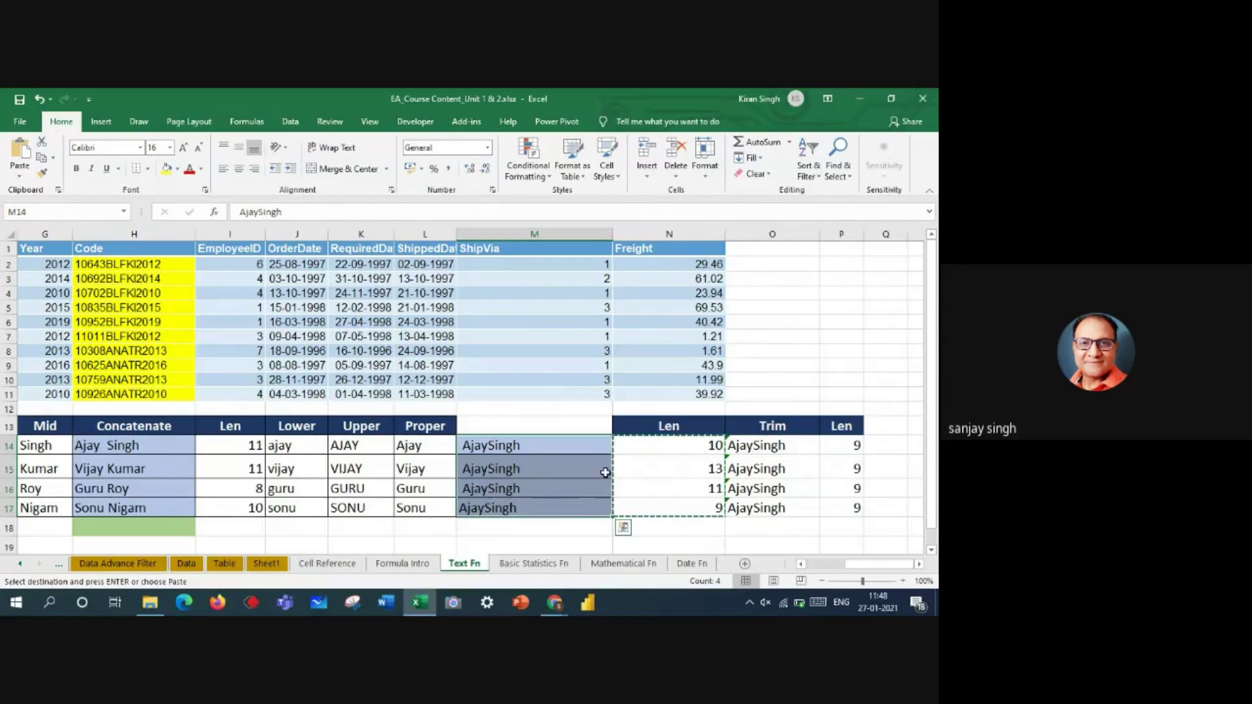
pyautogui.moveTo(670, 445); pyautogui.dragTo(672, 506)
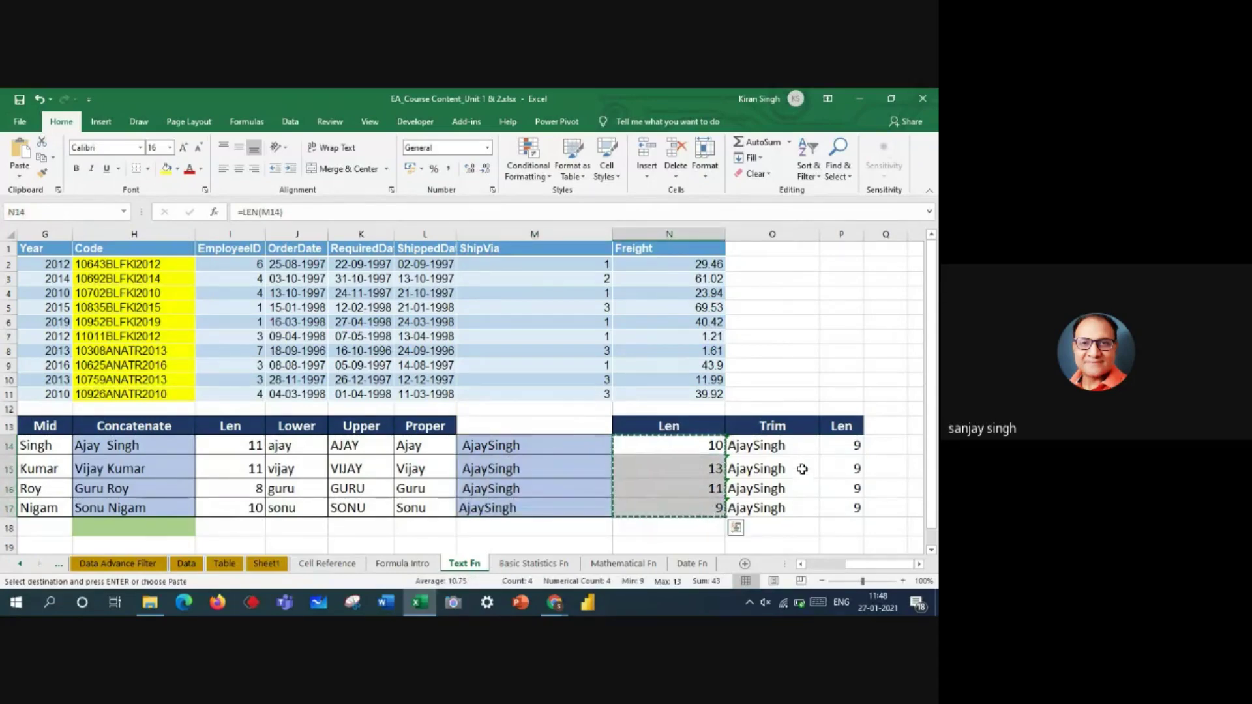
pyautogui.moveTo(829, 447); pyautogui.dragTo(833, 508)
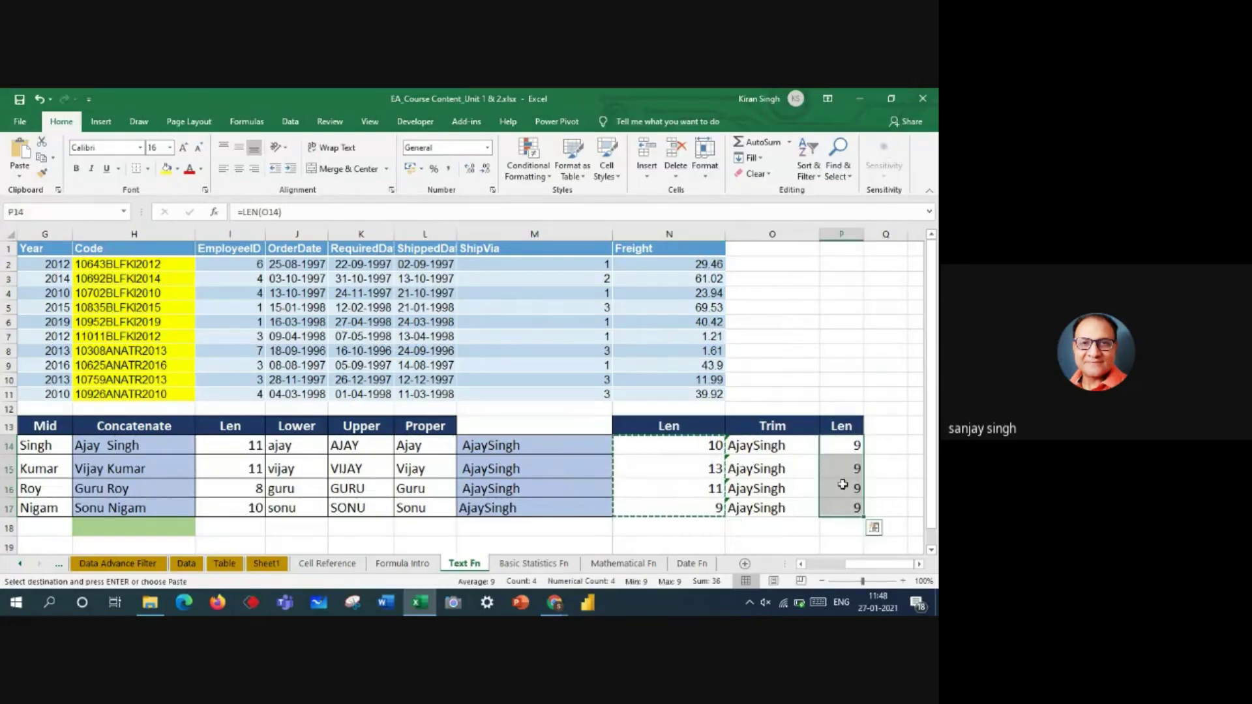
pyautogui.moveTo(756, 446); pyautogui.dragTo(776, 508)
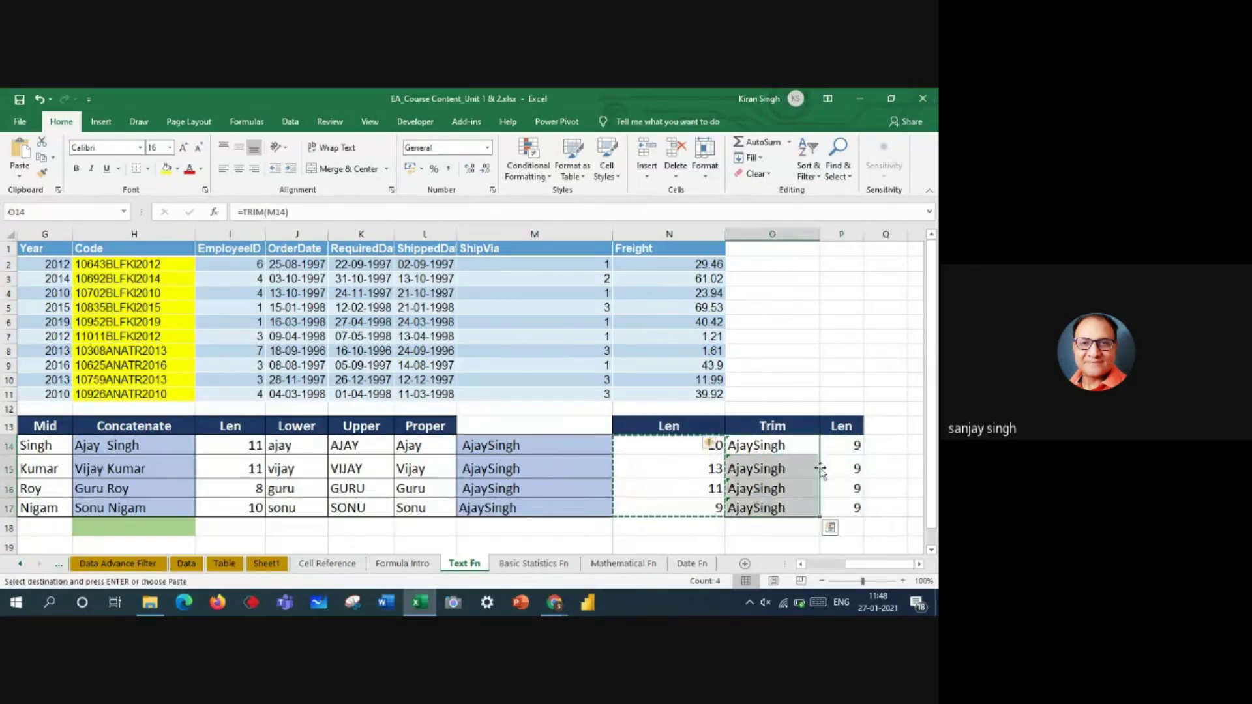
pyautogui.moveTo(827, 441); pyautogui.dragTo(843, 515)
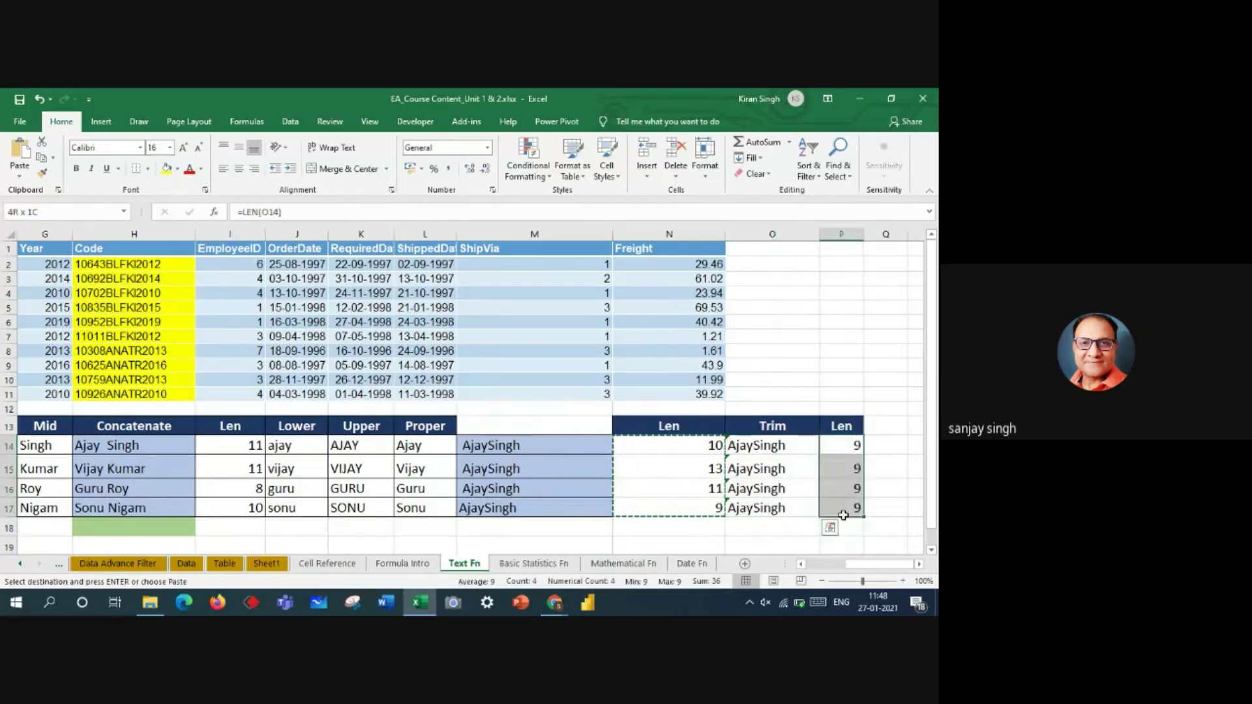
pyautogui.press('Up')
pyautogui.press('Up')
# Cancel the pending copy selection and AutoFit column N to its contents
pyautogui.click(831, 353)
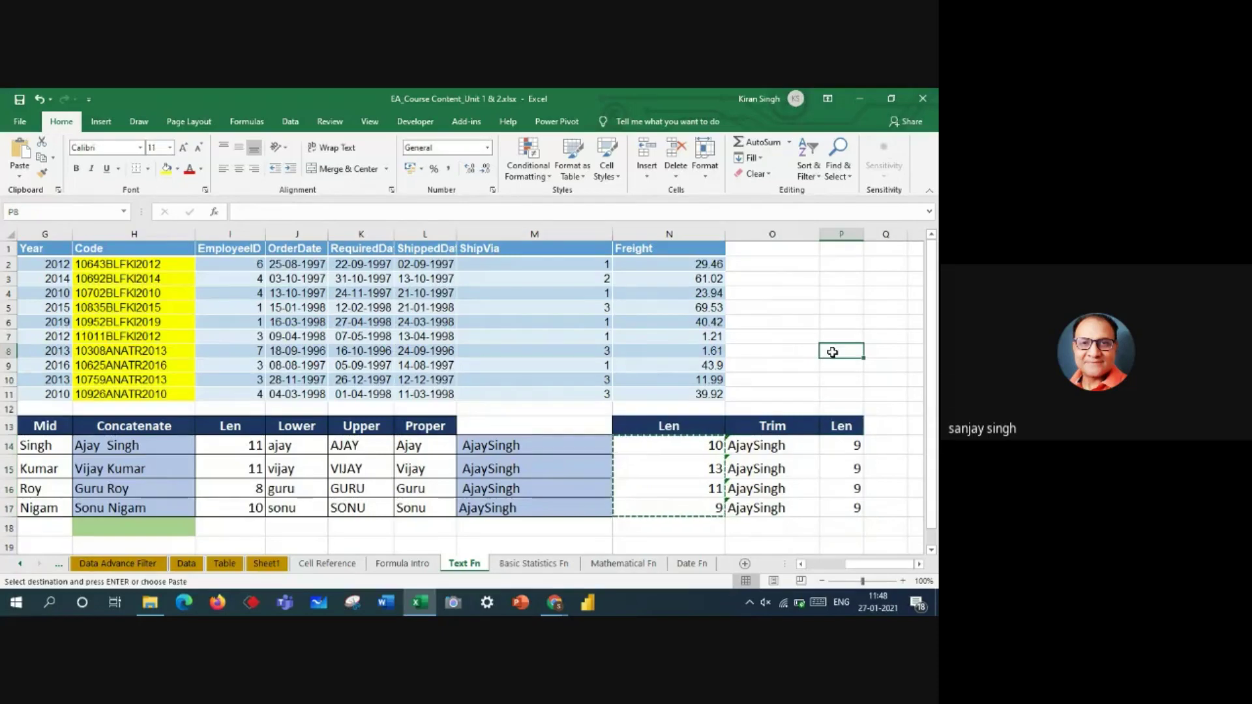
pyautogui.doubleClick(834, 352)
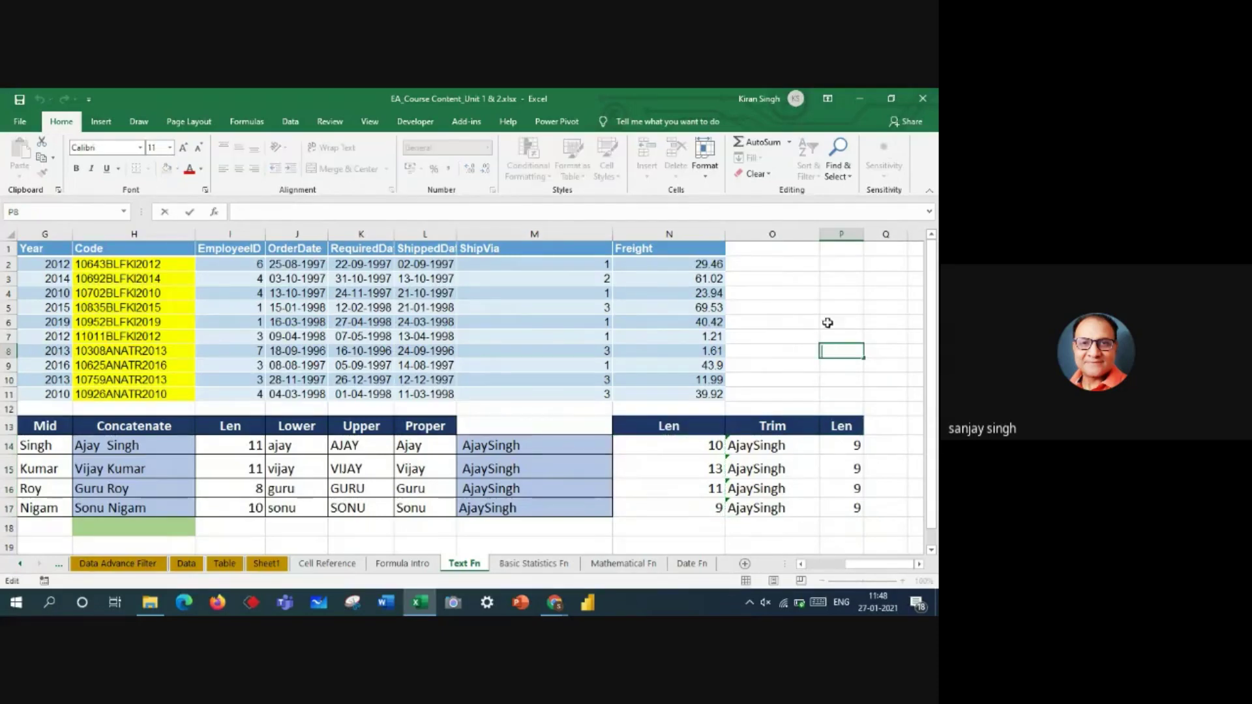
pyautogui.doubleClick(726, 228)
pyautogui.click(842, 350)
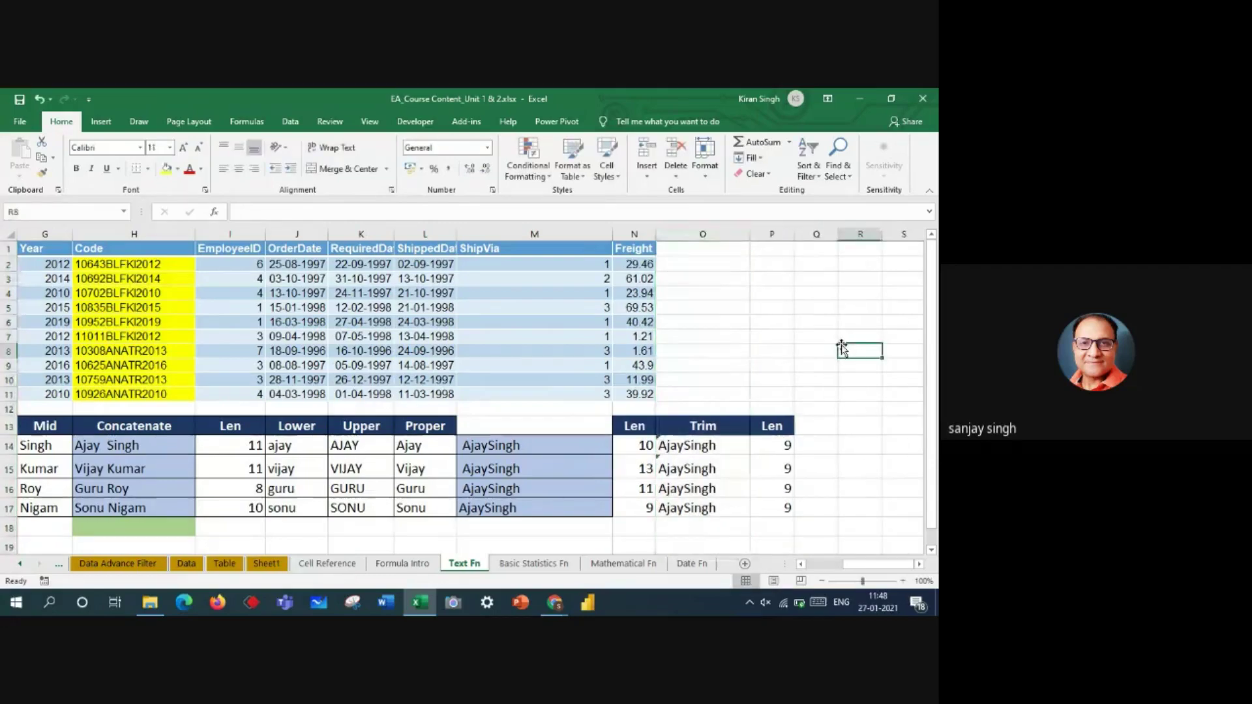